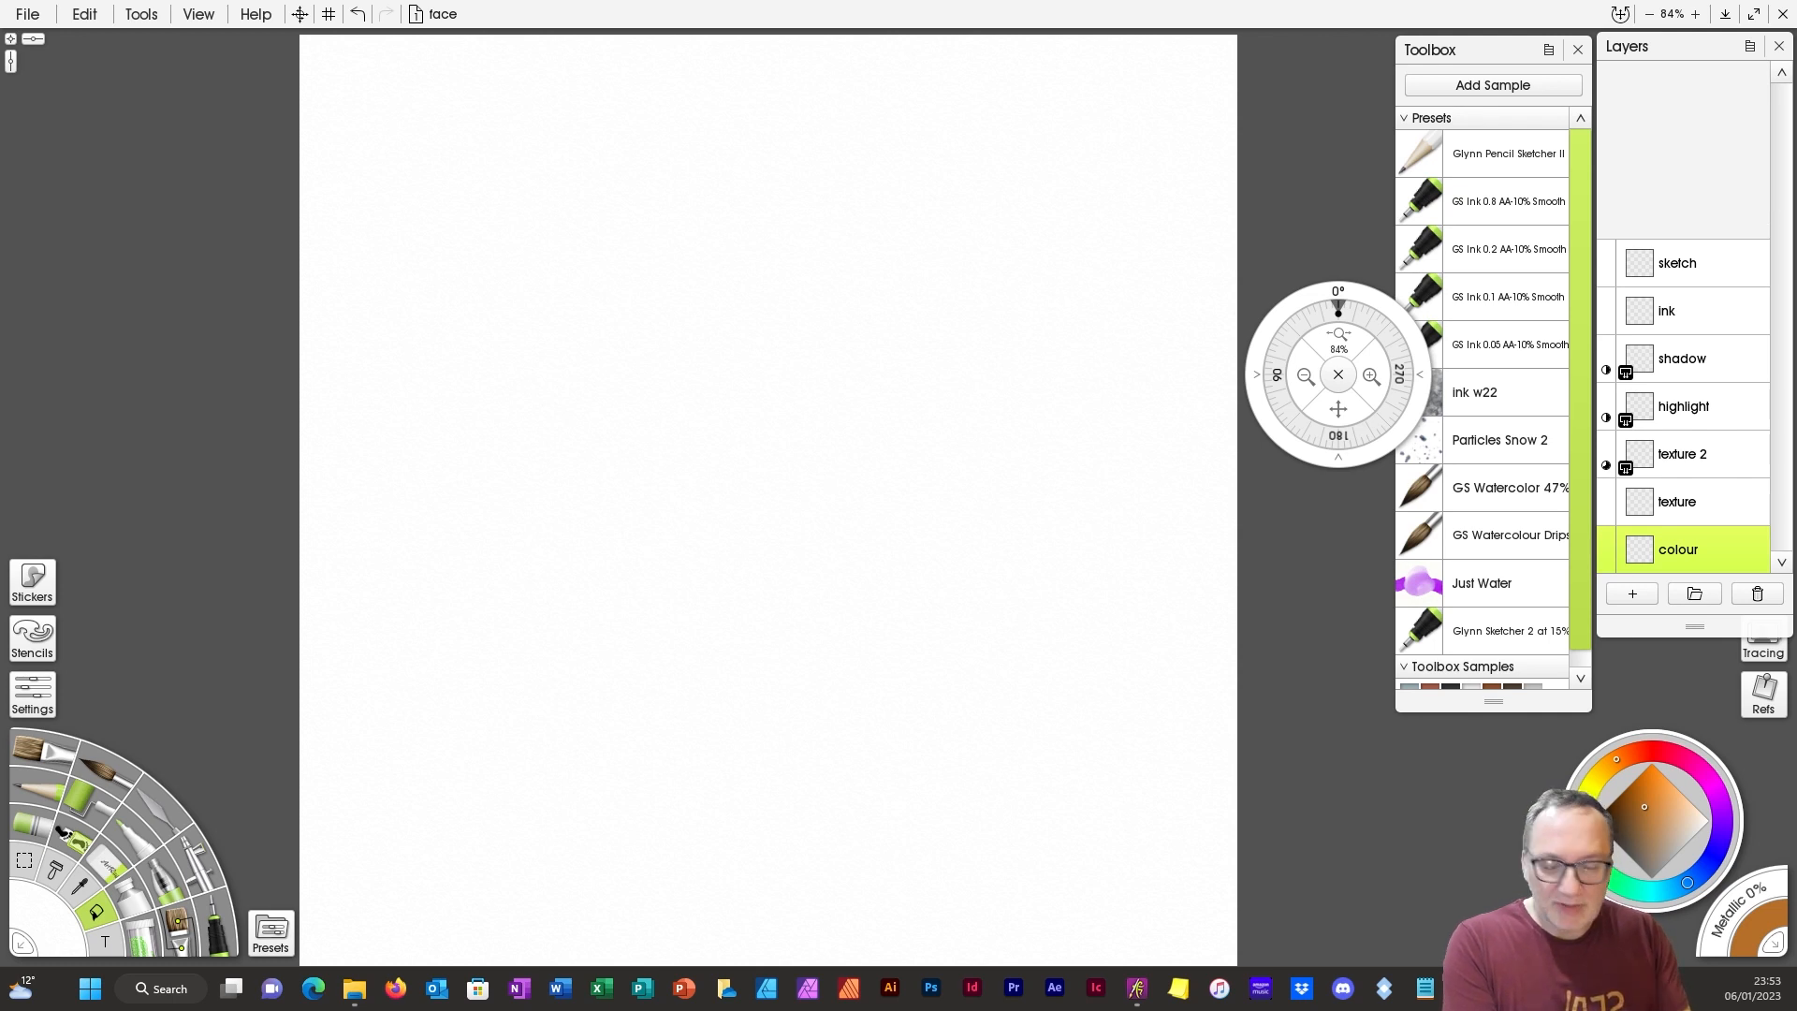
Step: Select the sketch layer and the Glynn Pencil Sketcher II preset, keeping the navigation compass clear of the presets and canvas
drag(1396, 357, 1490, 468)
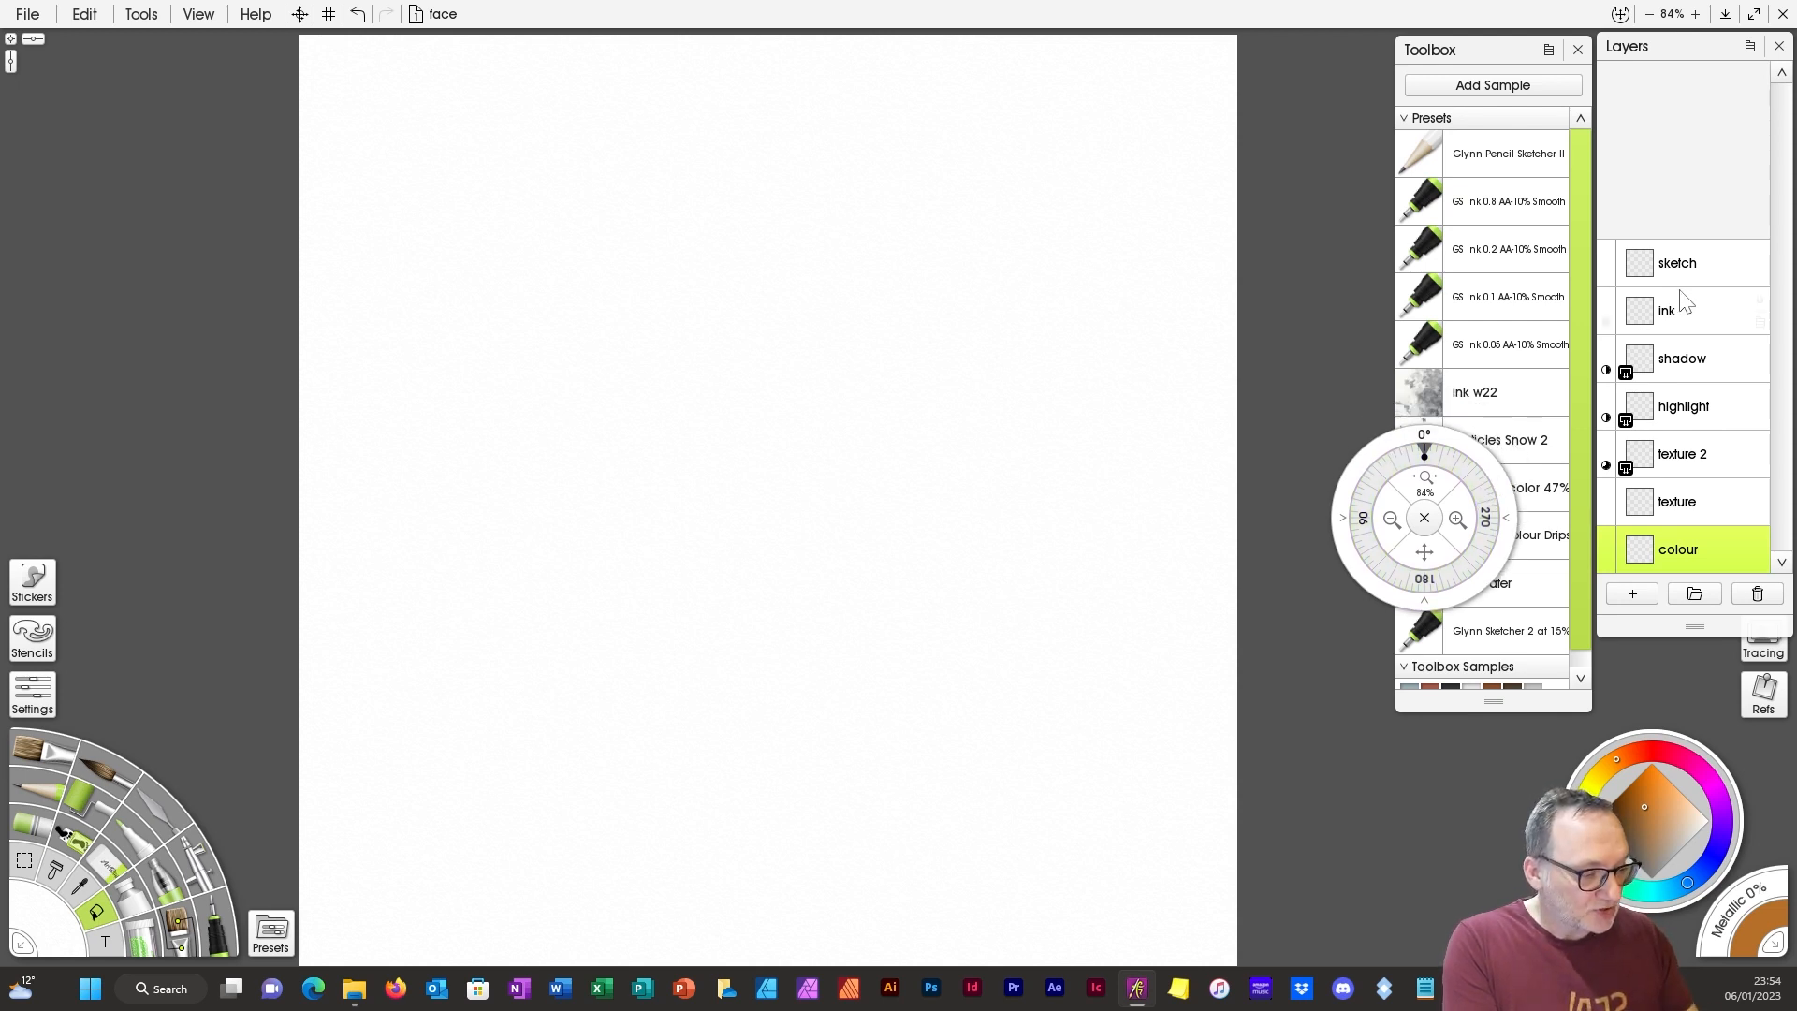
click(1652, 260)
click(1508, 154)
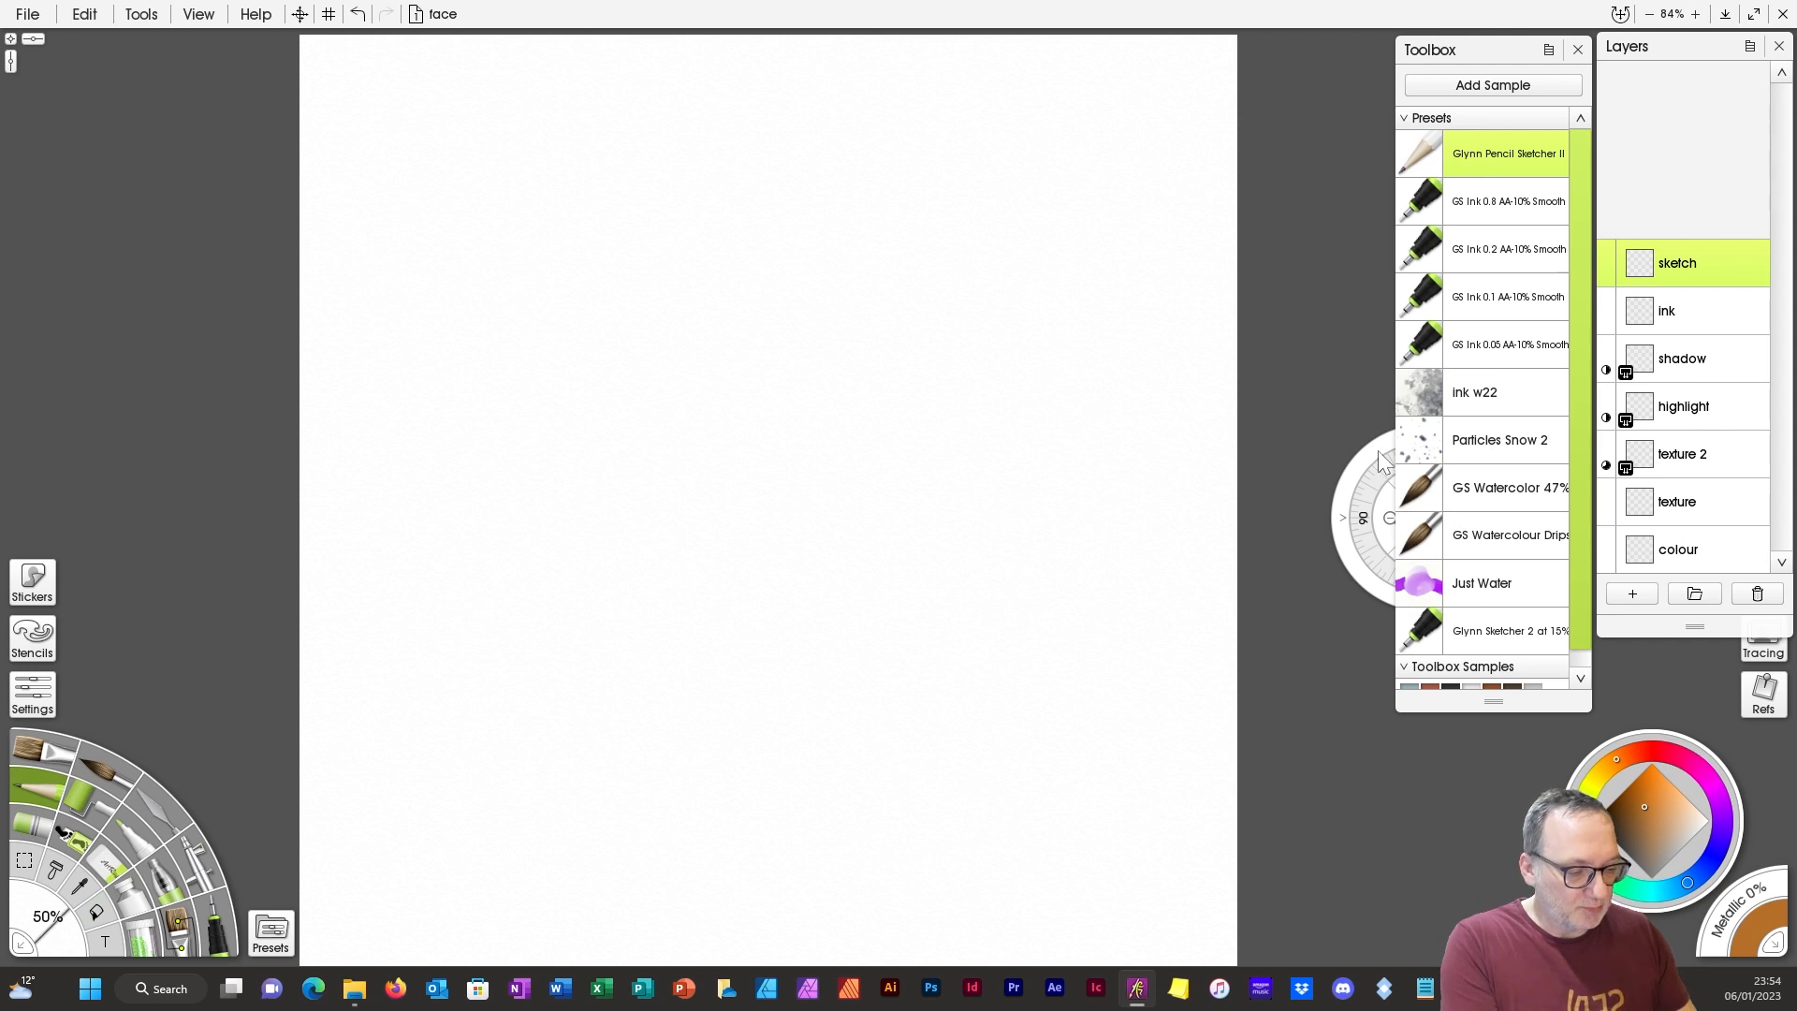
drag(1376, 463, 1296, 560)
drag(1347, 652, 1314, 652)
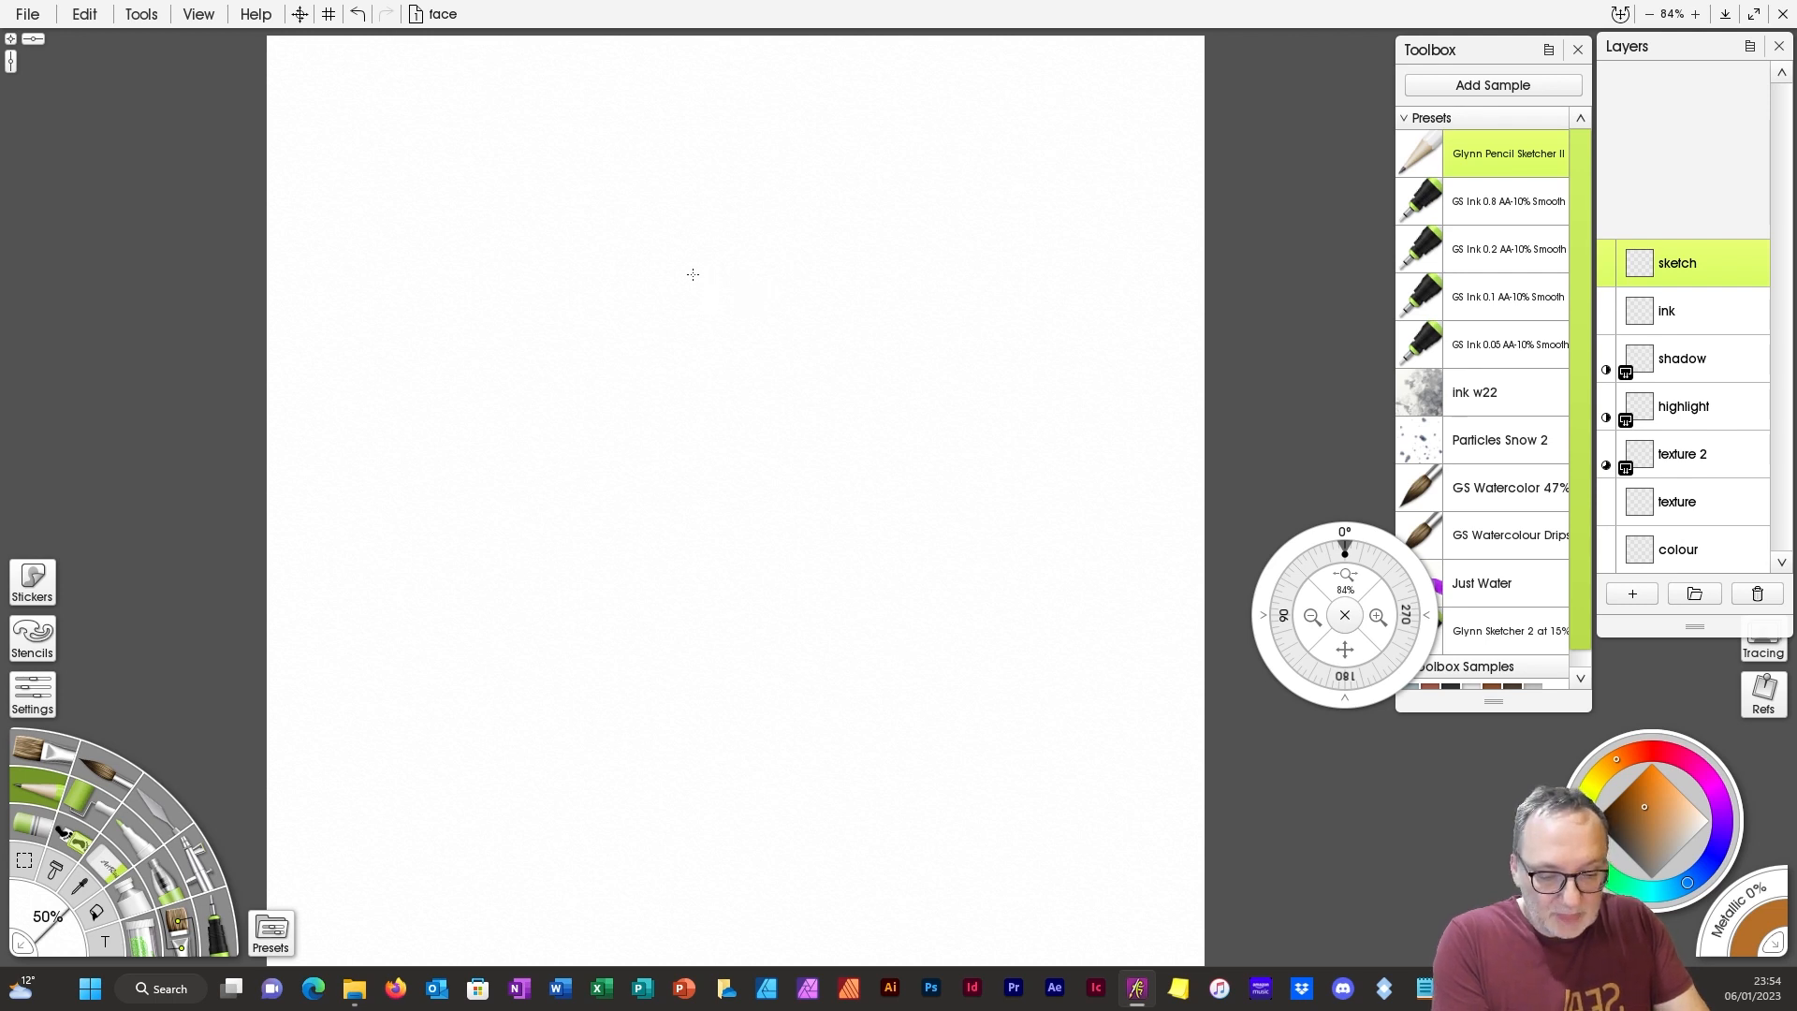
Step: Try a light pencil stroke, undo it, and set the drawing colour to black
mouse_move(646, 278)
mouse_down()
mouse_move(606, 311)
mouse_move(574, 393)
mouse_move(567, 446)
mouse_up()
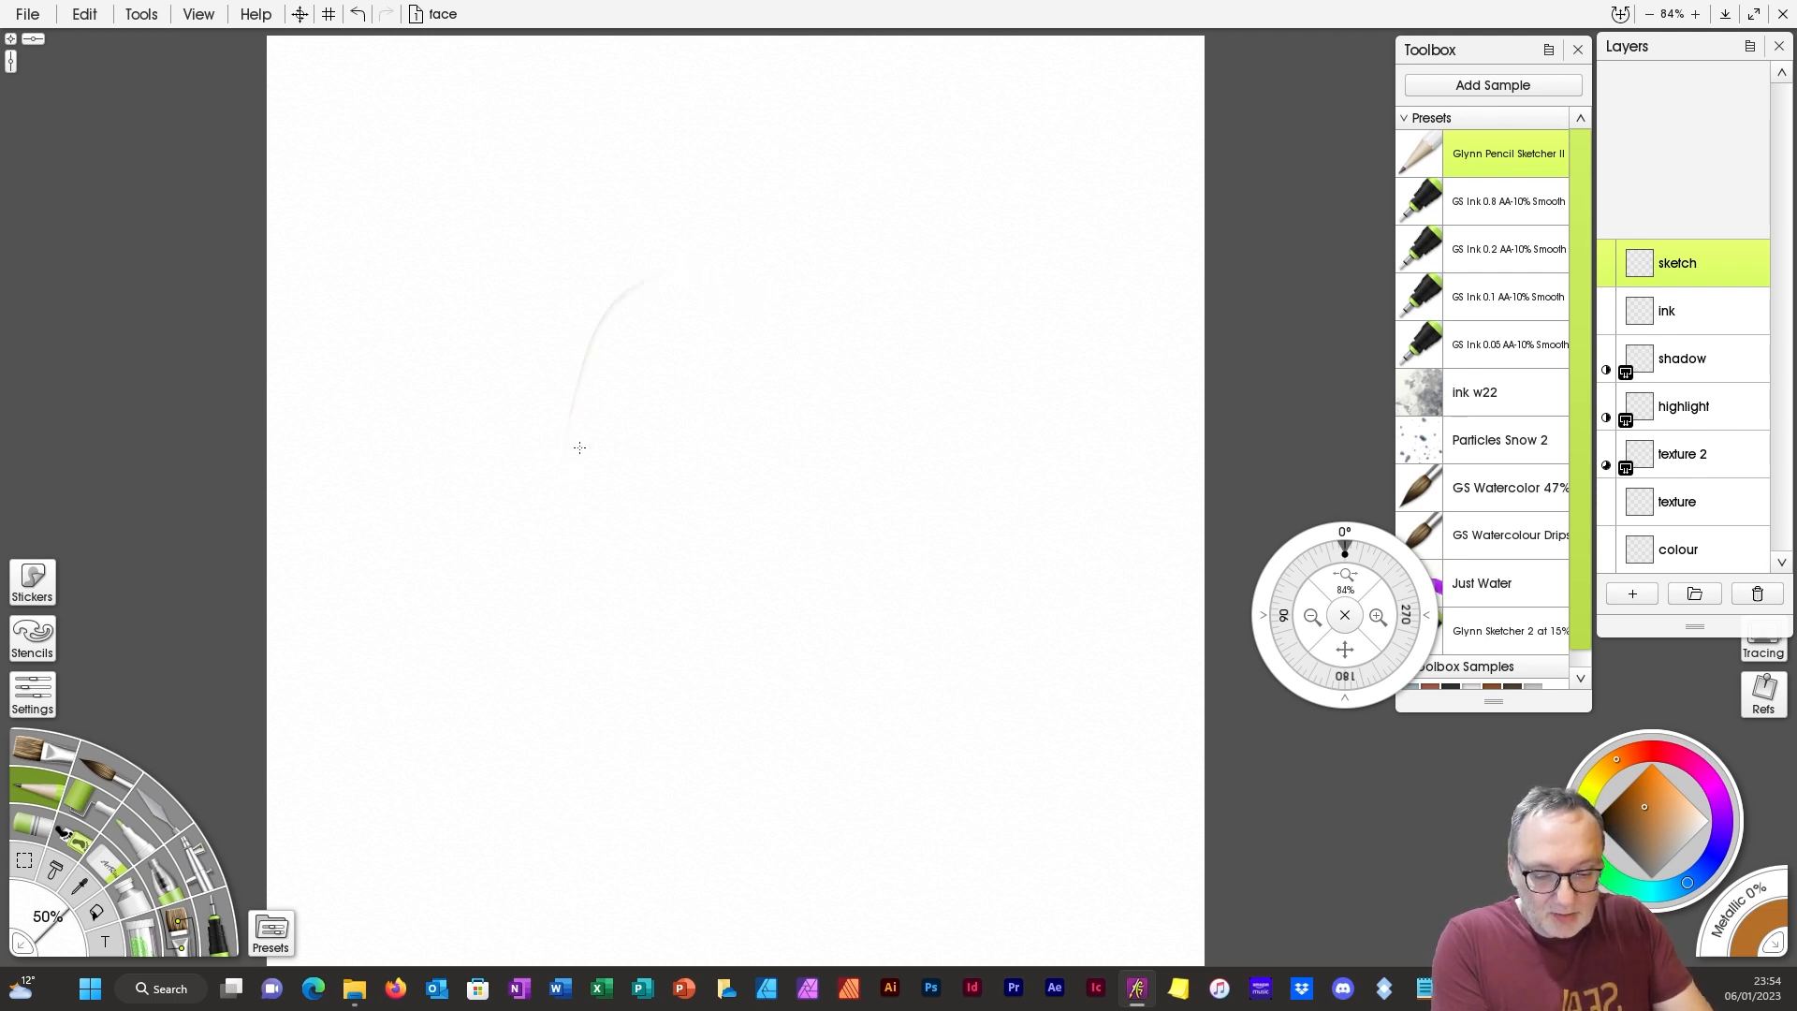
key(ctrl+z)
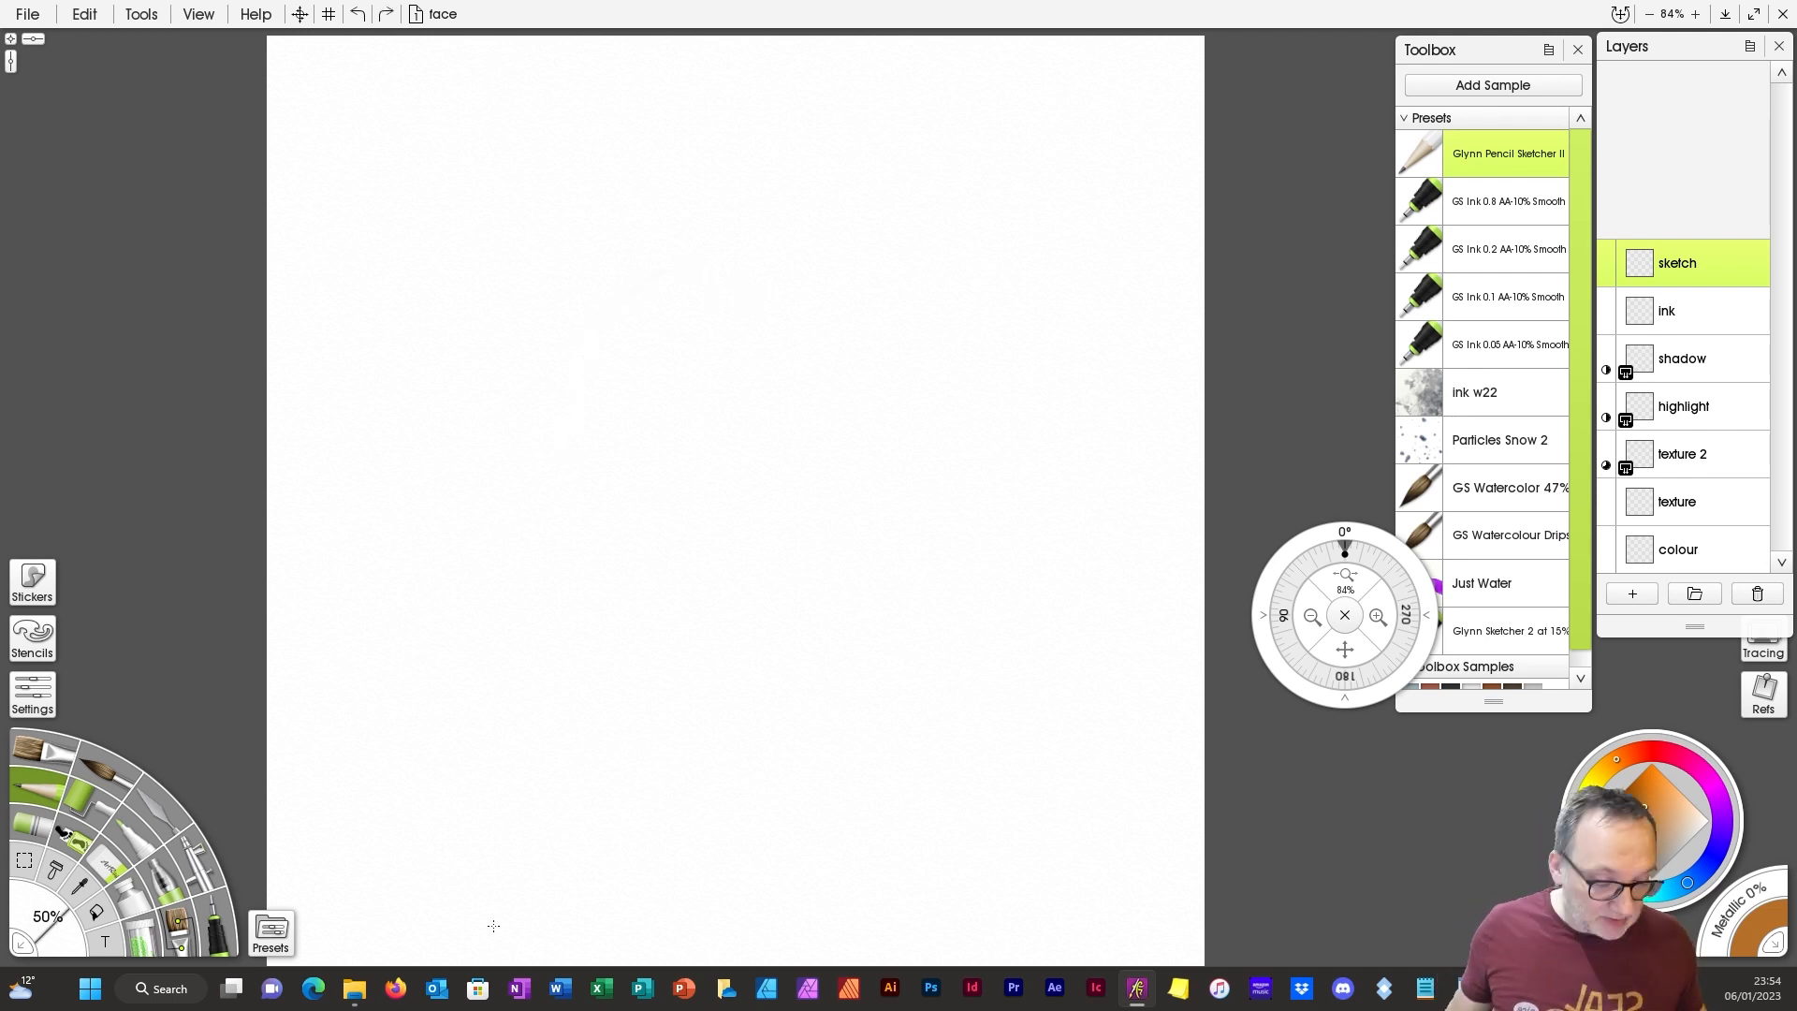
click(1604, 822)
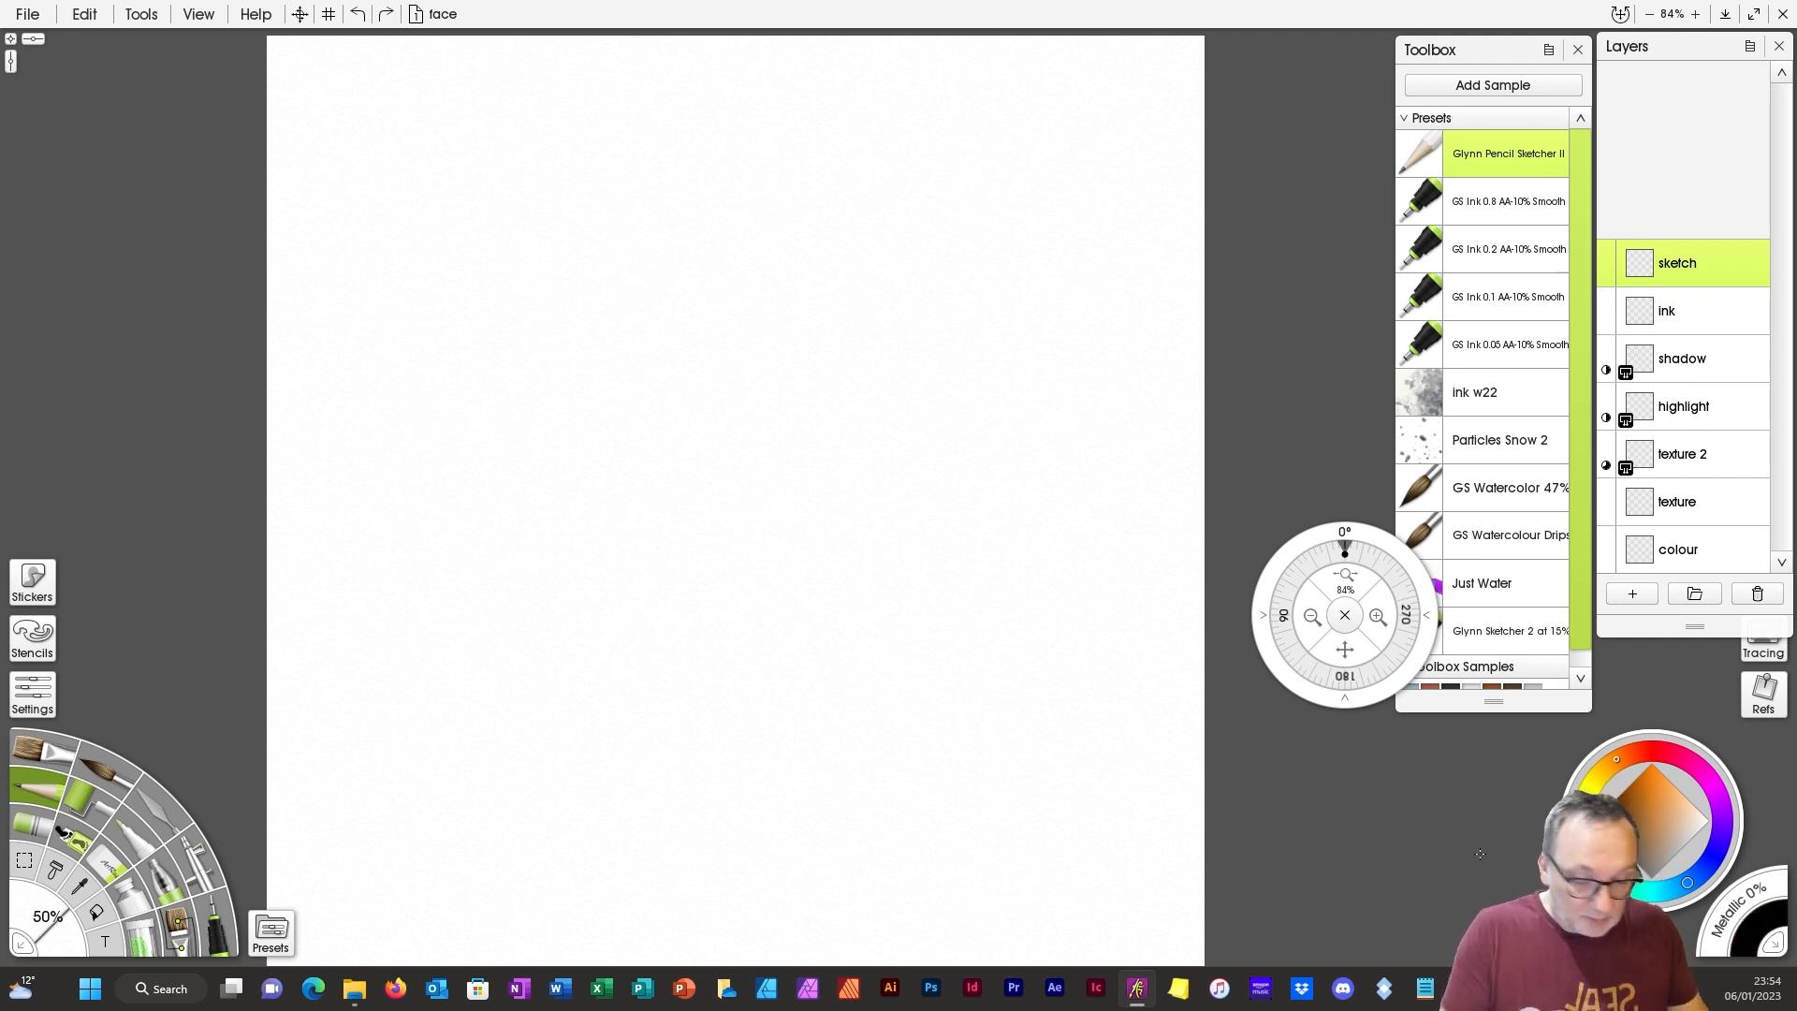
Step: Sketch a light oval head outline with a horizontal eye line, a vertical centre line and a short nose-base mark
mouse_move(657, 276)
mouse_down()
mouse_move(562, 402)
mouse_move(551, 552)
mouse_up()
mouse_move(567, 387)
mouse_down()
mouse_move(625, 667)
mouse_move(718, 270)
mouse_move(855, 330)
mouse_move(874, 390)
mouse_move(859, 618)
mouse_up()
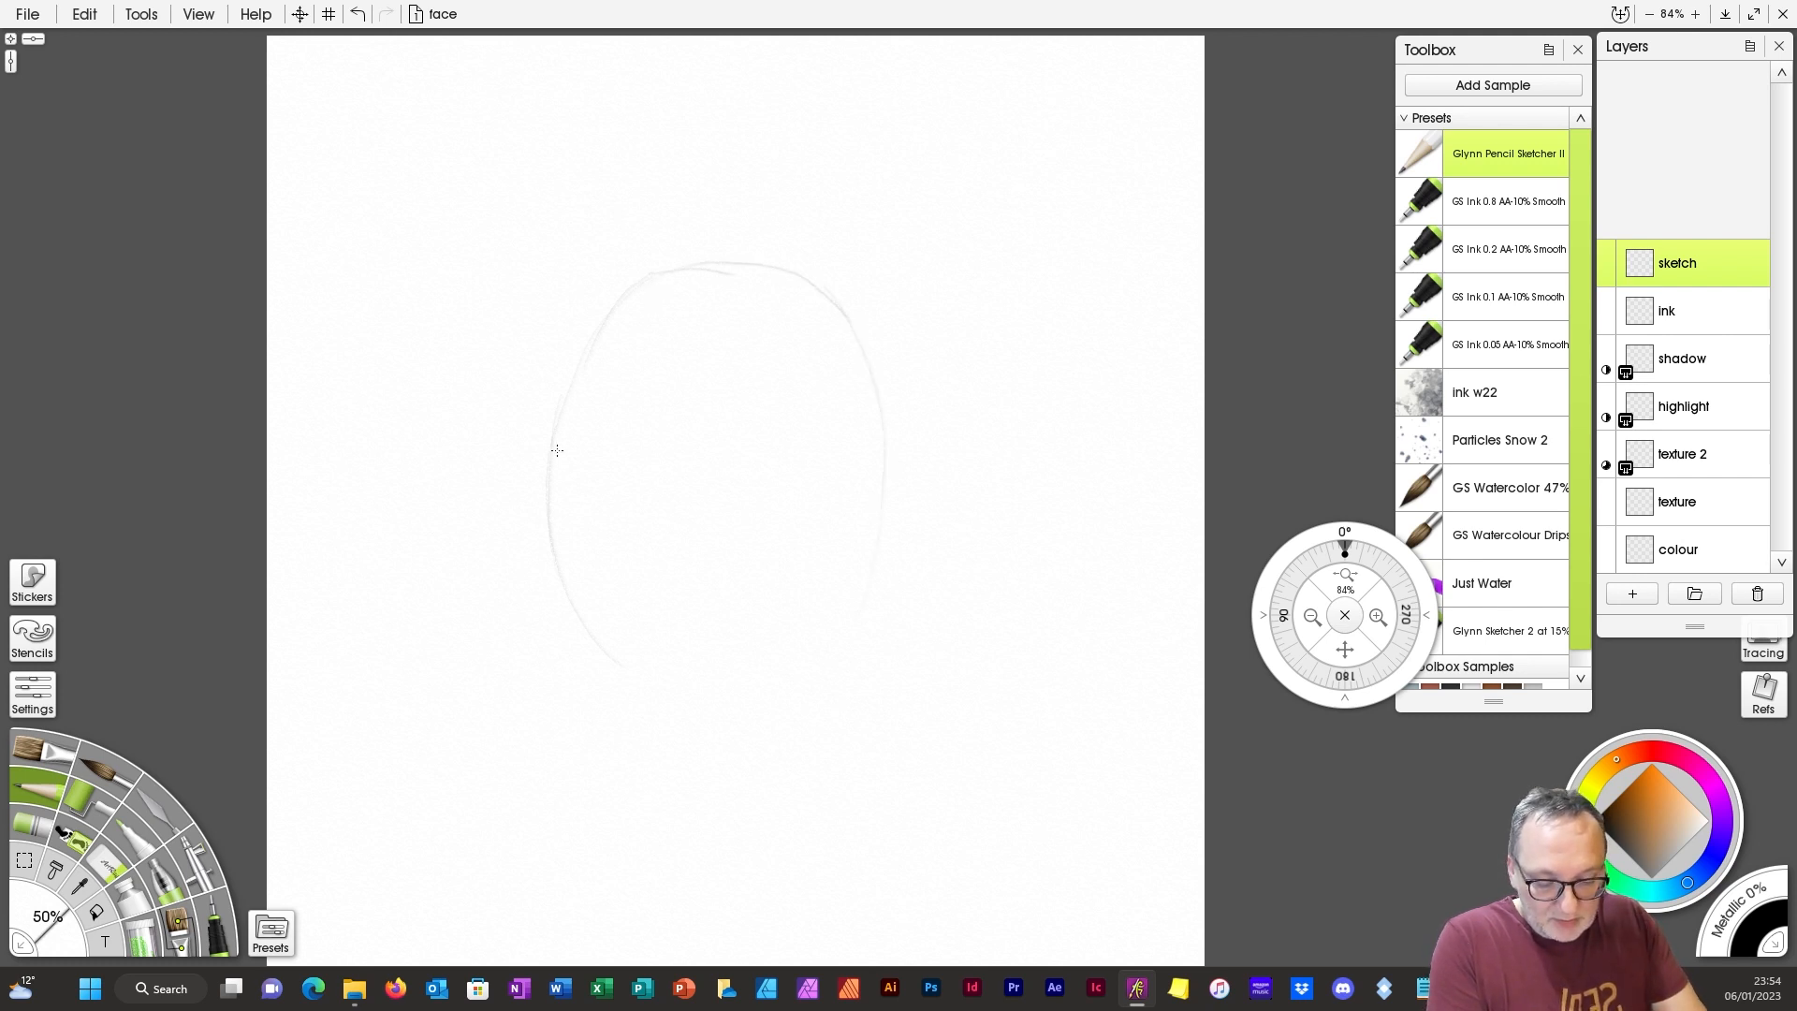
mouse_move(582, 612)
mouse_down()
mouse_move(649, 685)
mouse_move(723, 700)
mouse_move(822, 657)
mouse_move(867, 565)
mouse_up()
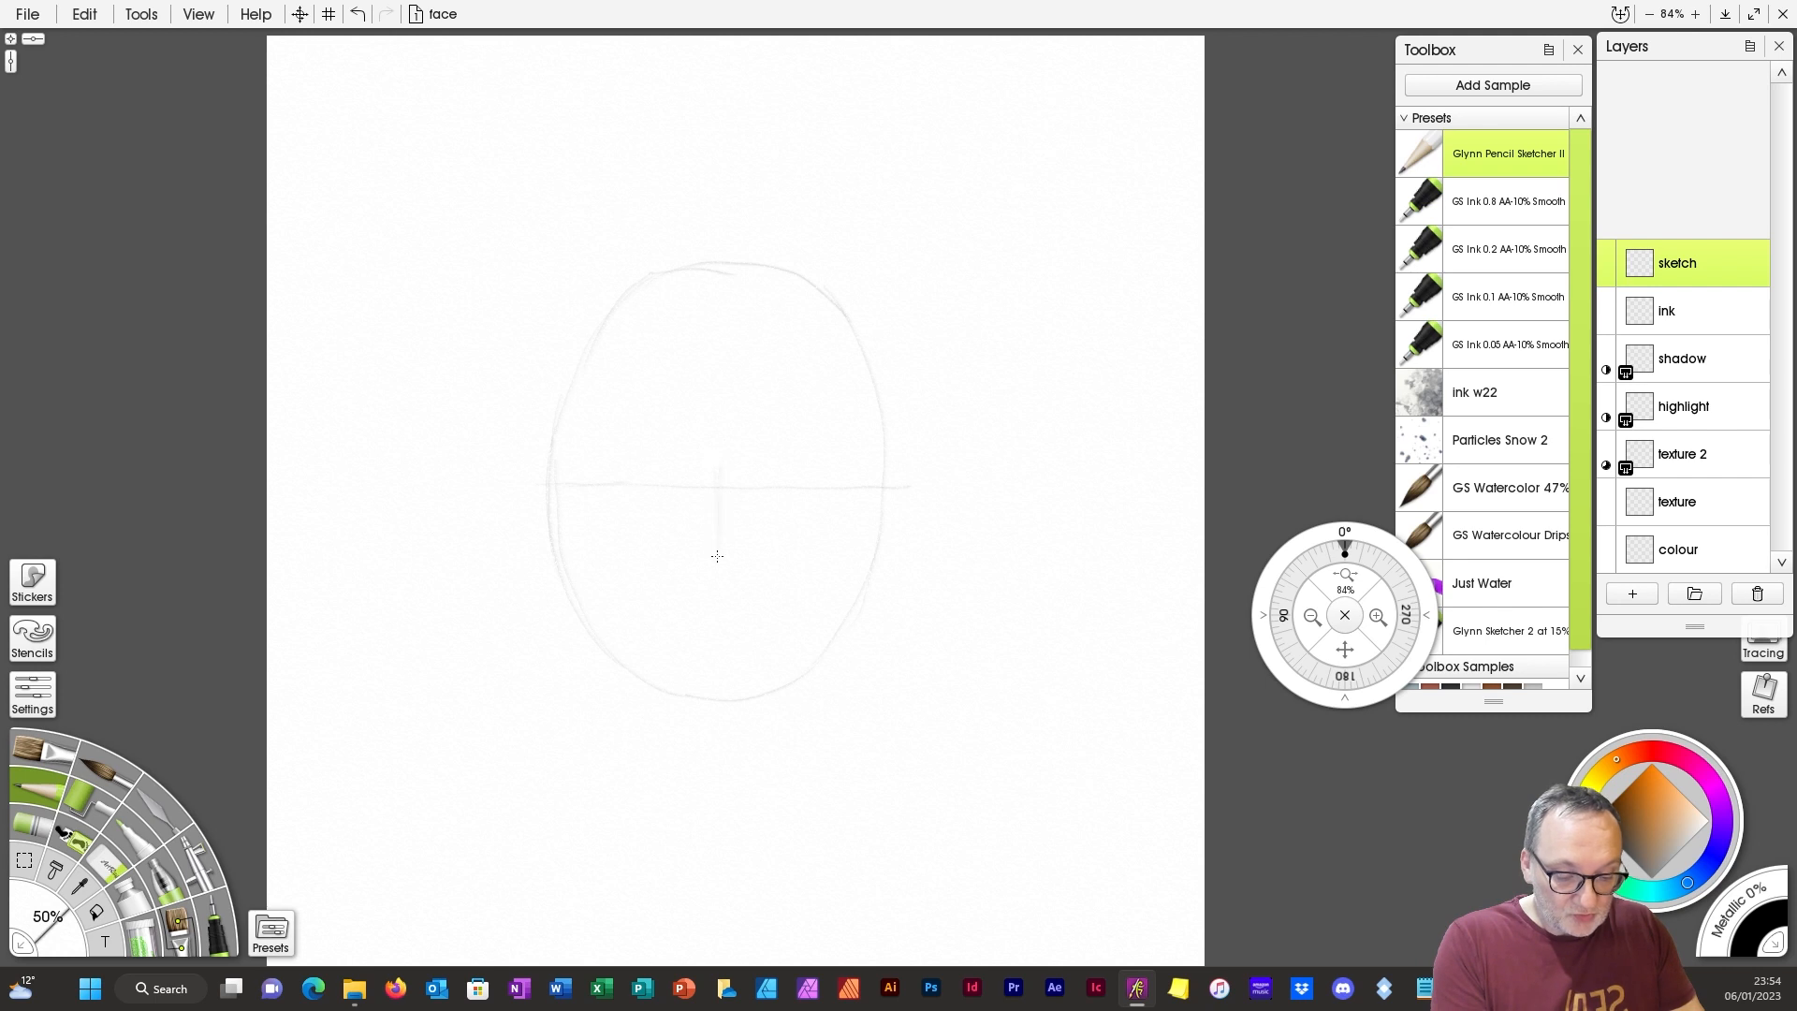
drag(745, 602, 721, 603)
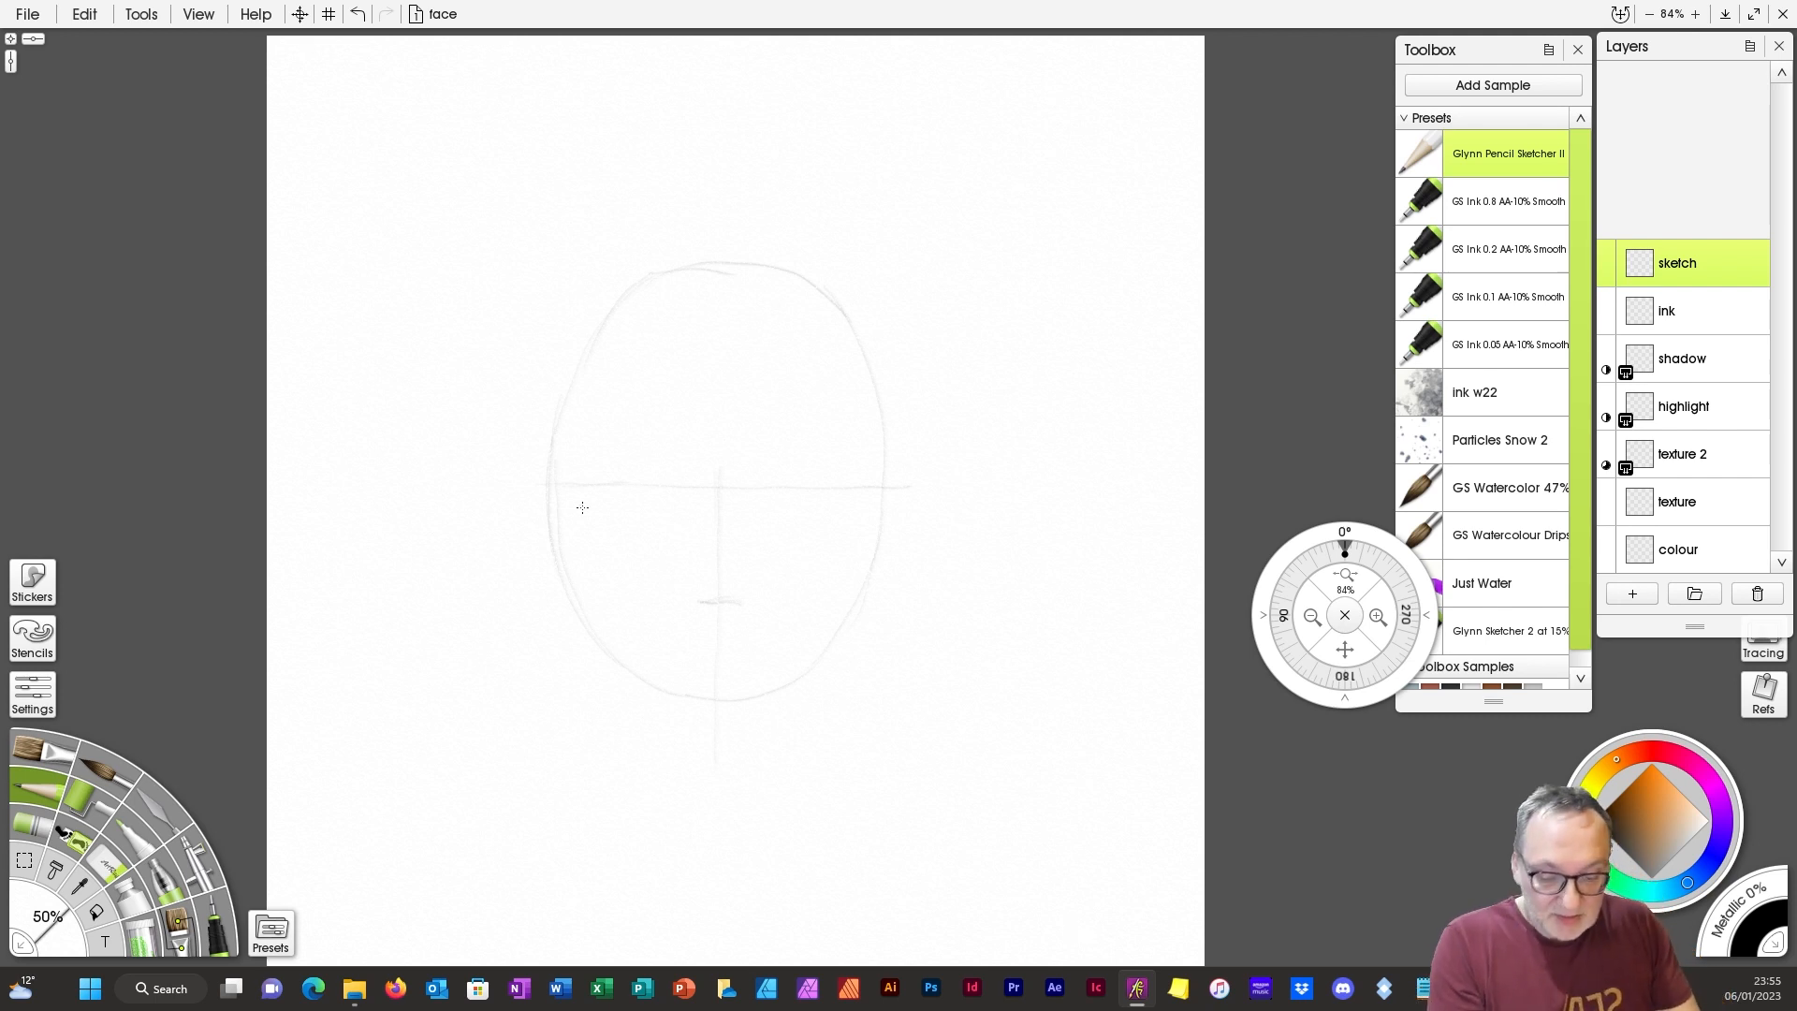
Step: Sketch inward-curving lines on both sides of the oval to mark the edges of the face beside the ears
drag(566, 469, 565, 538)
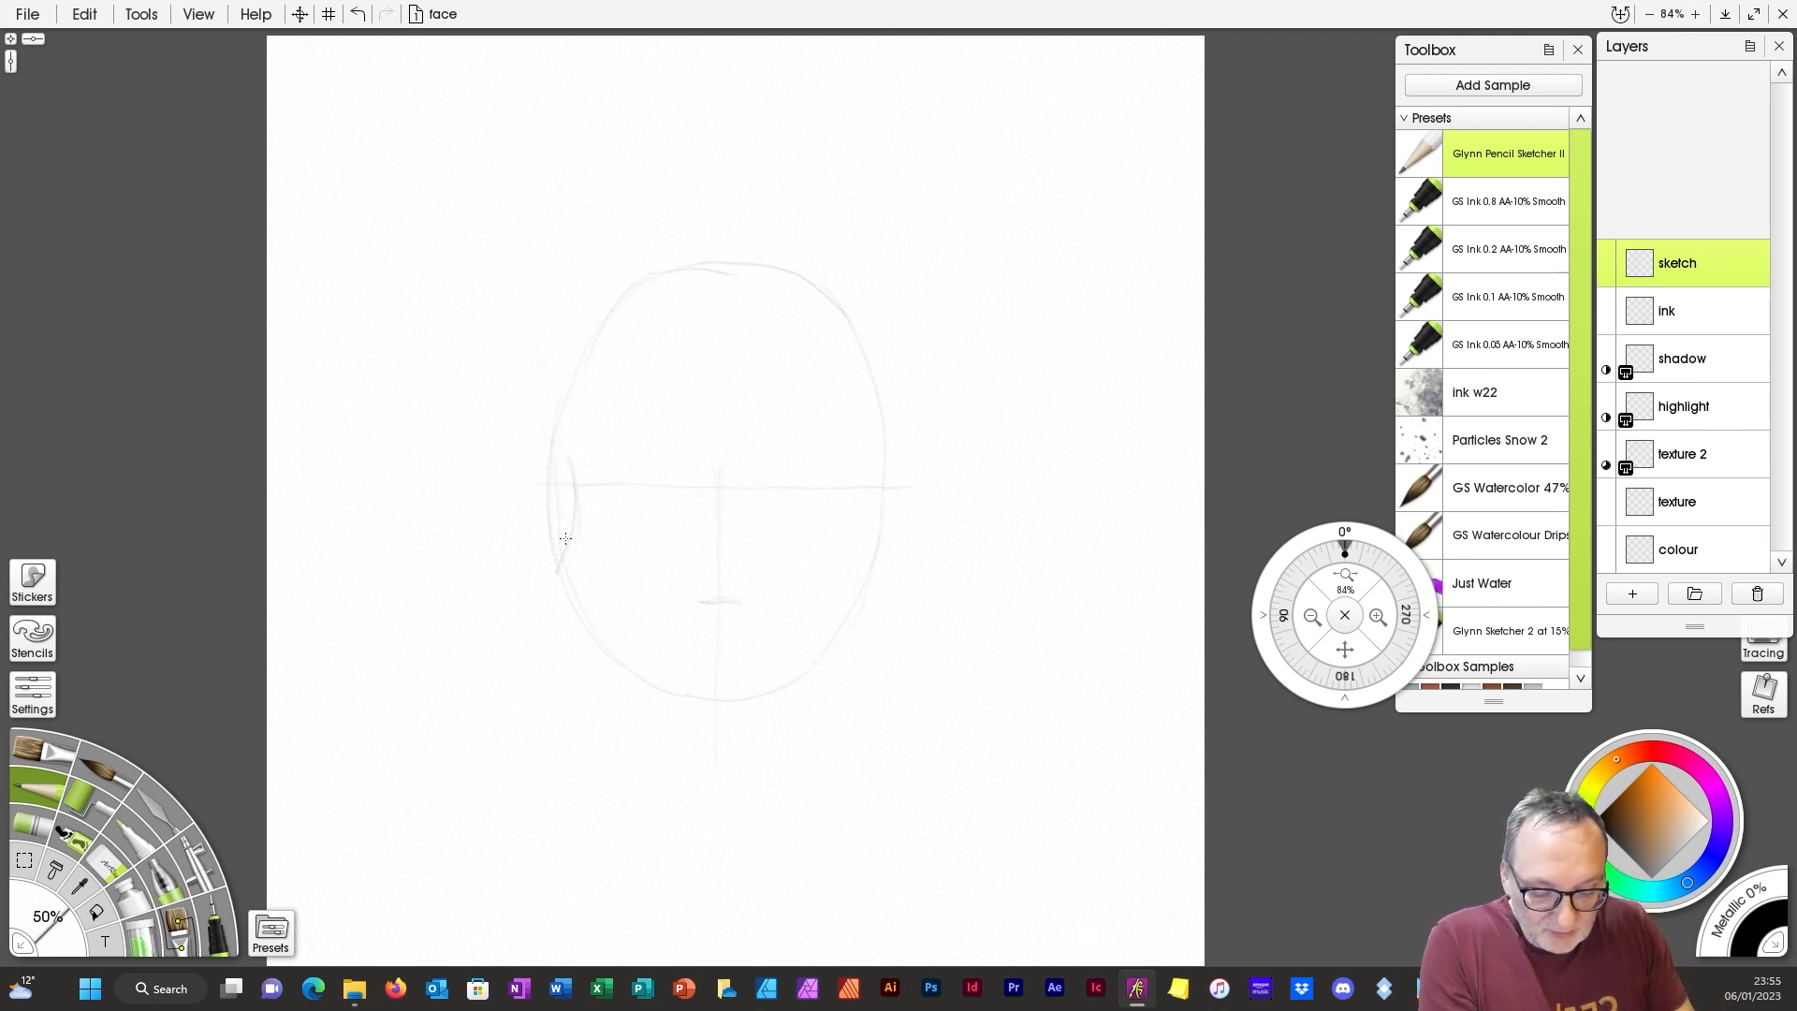
drag(866, 520, 877, 557)
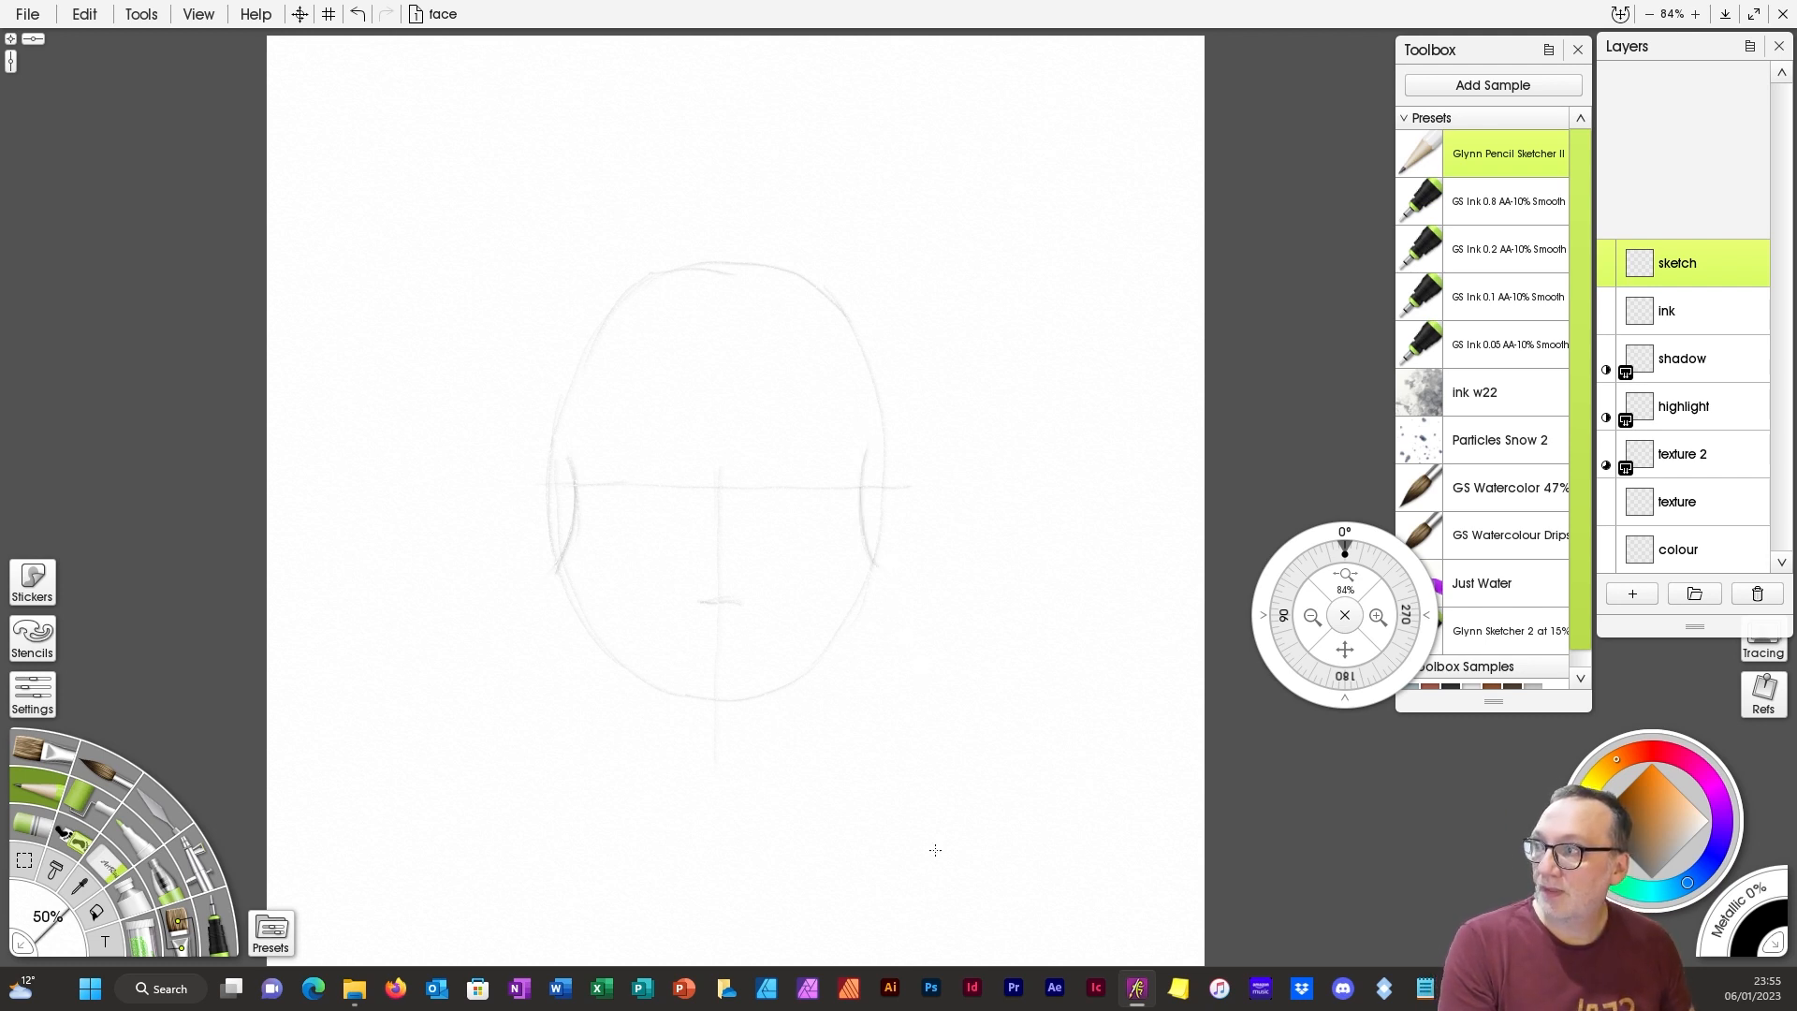
drag(569, 527, 573, 587)
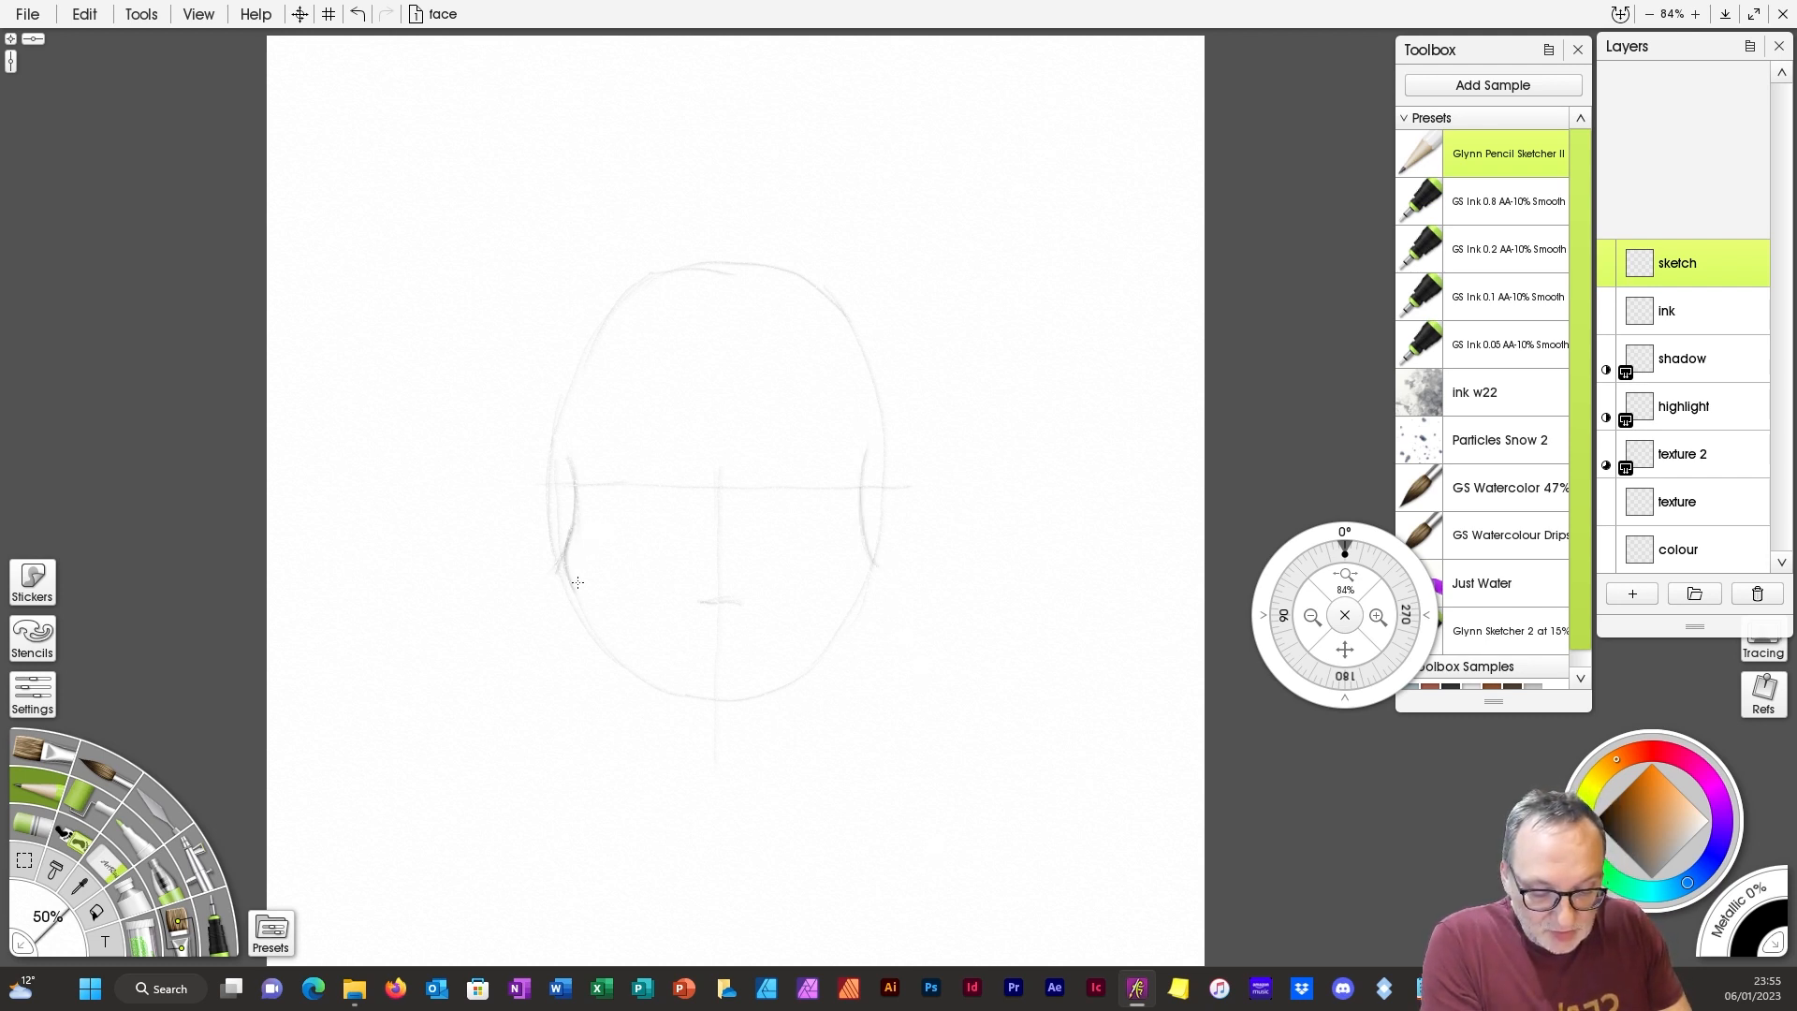
drag(857, 540, 865, 575)
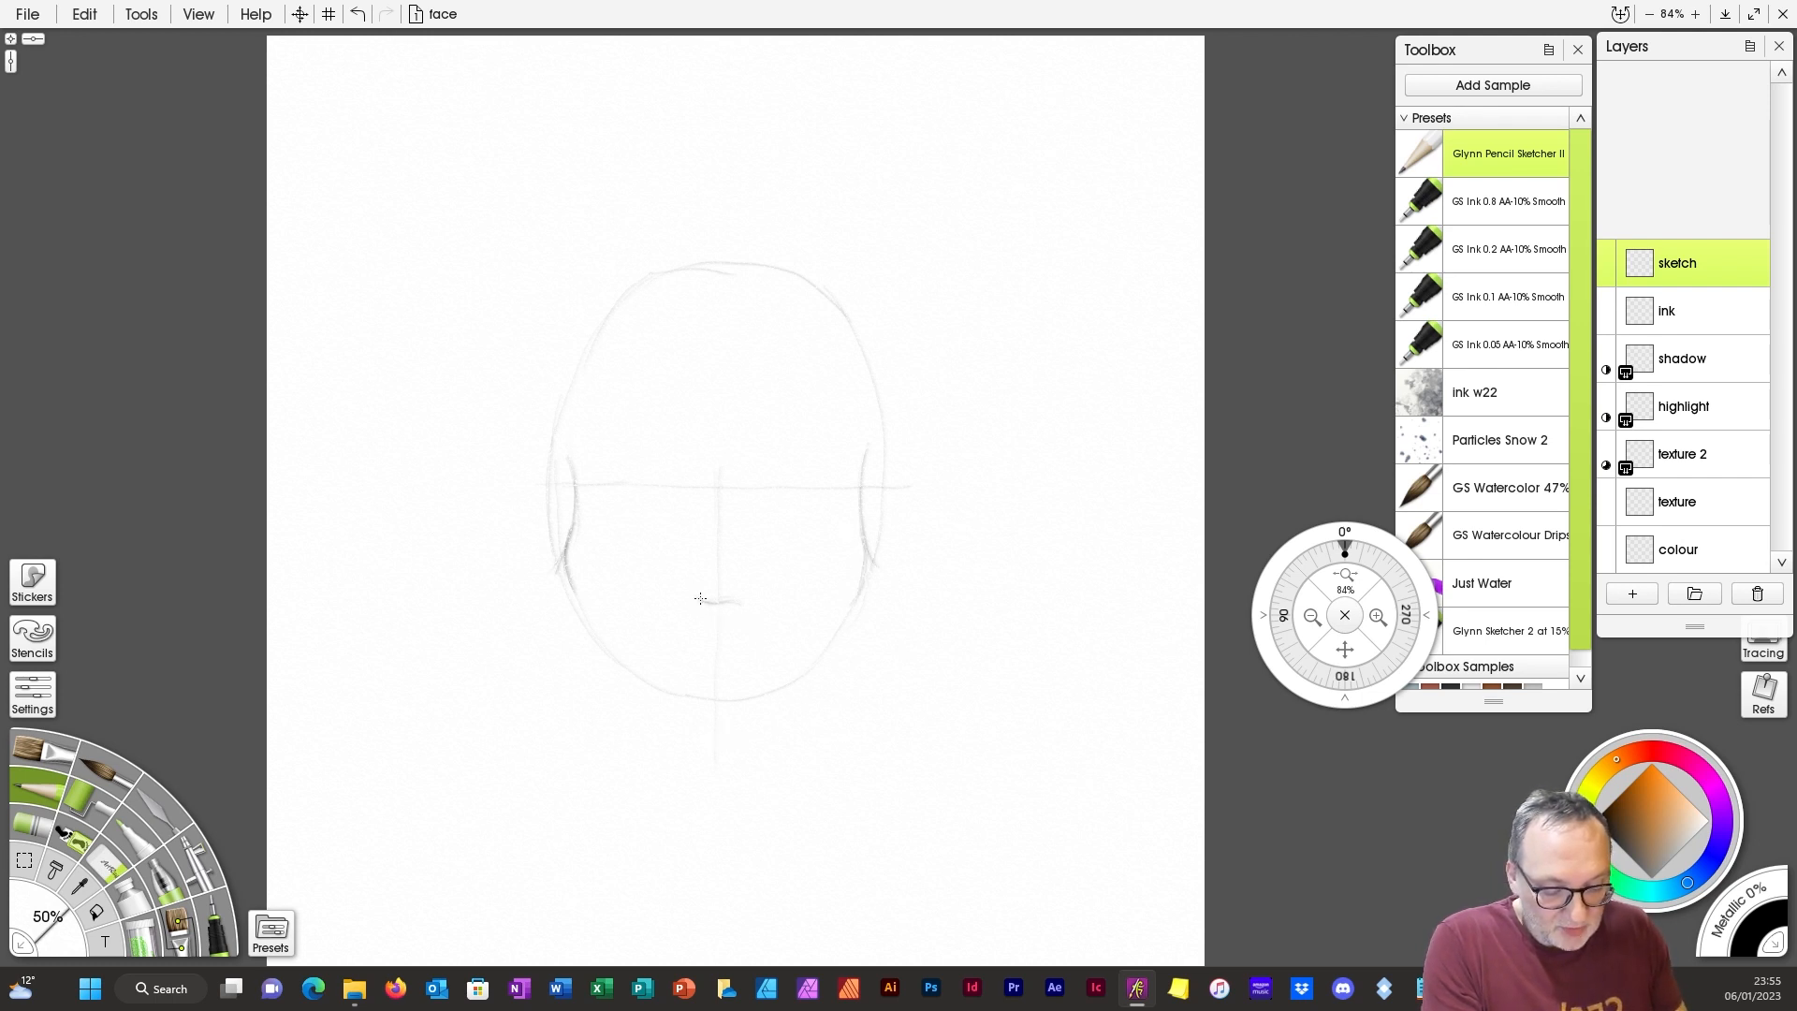
Step: Draw the curved nose base and straight mouth line, with circular eye-socket guides and nose-bridge lines above
drag(700, 598, 748, 602)
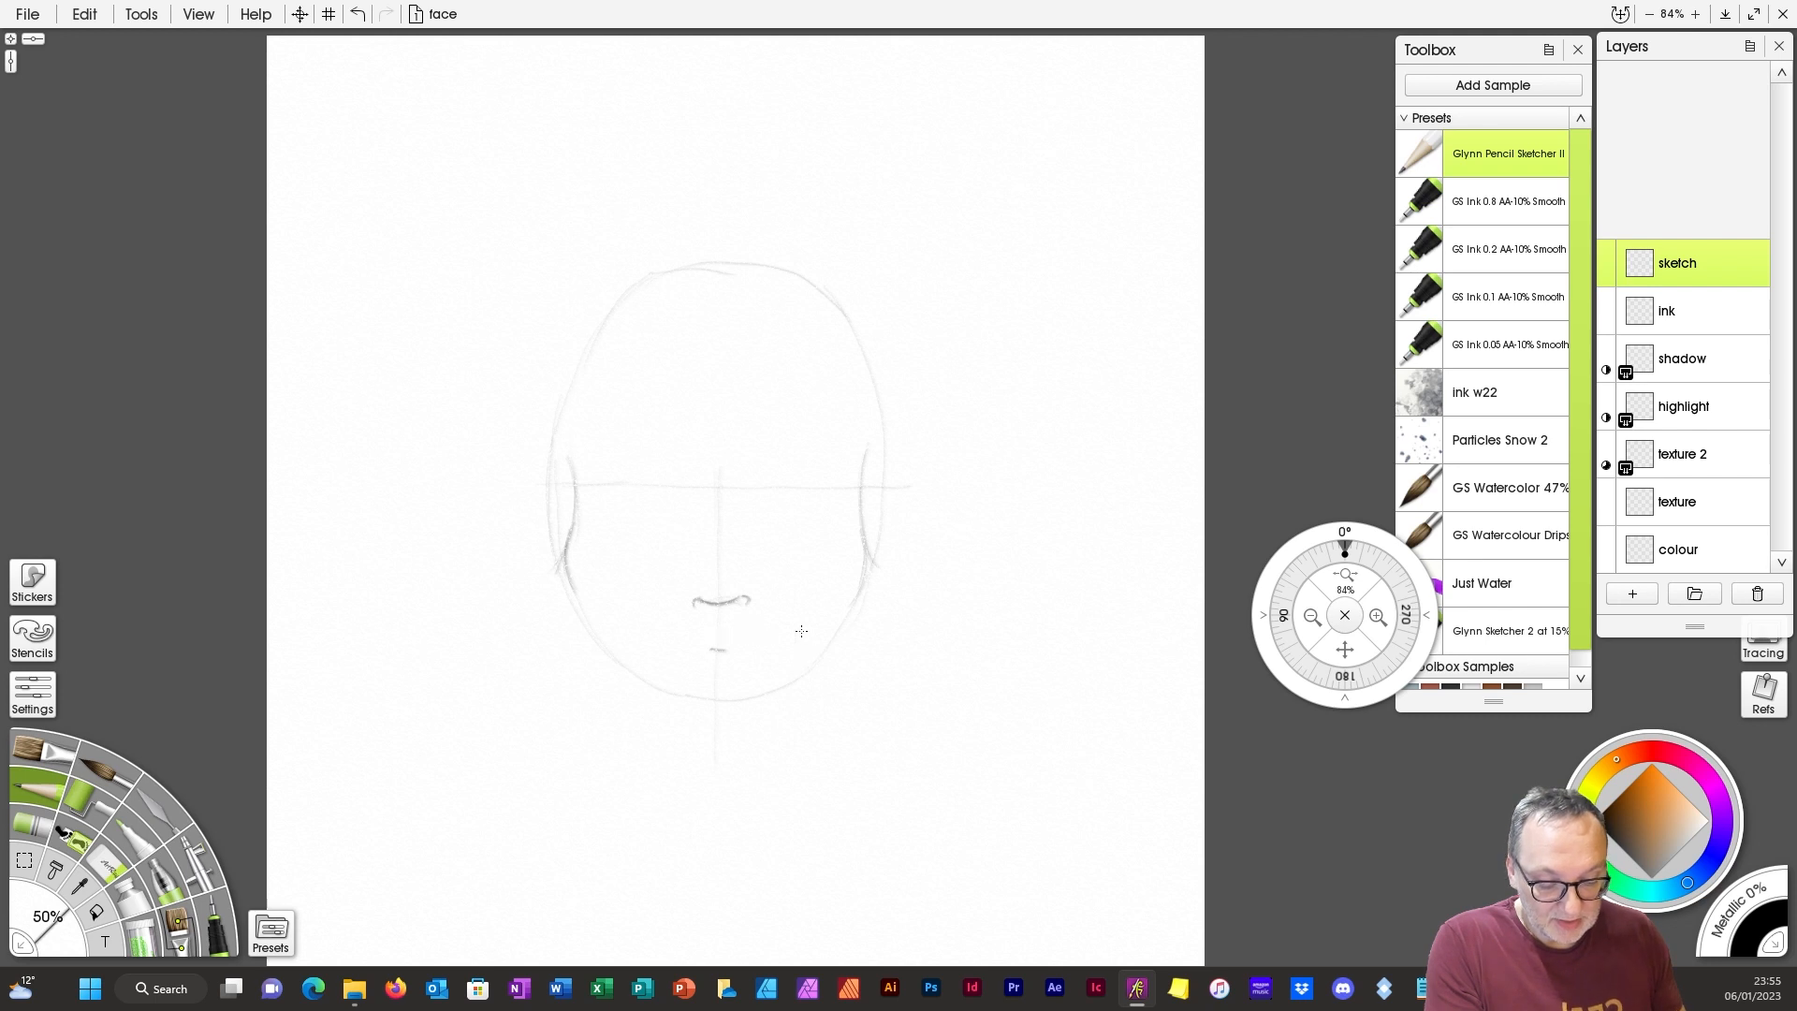
mouse_move(684, 649)
mouse_down()
mouse_move(756, 651)
mouse_move(691, 651)
mouse_up()
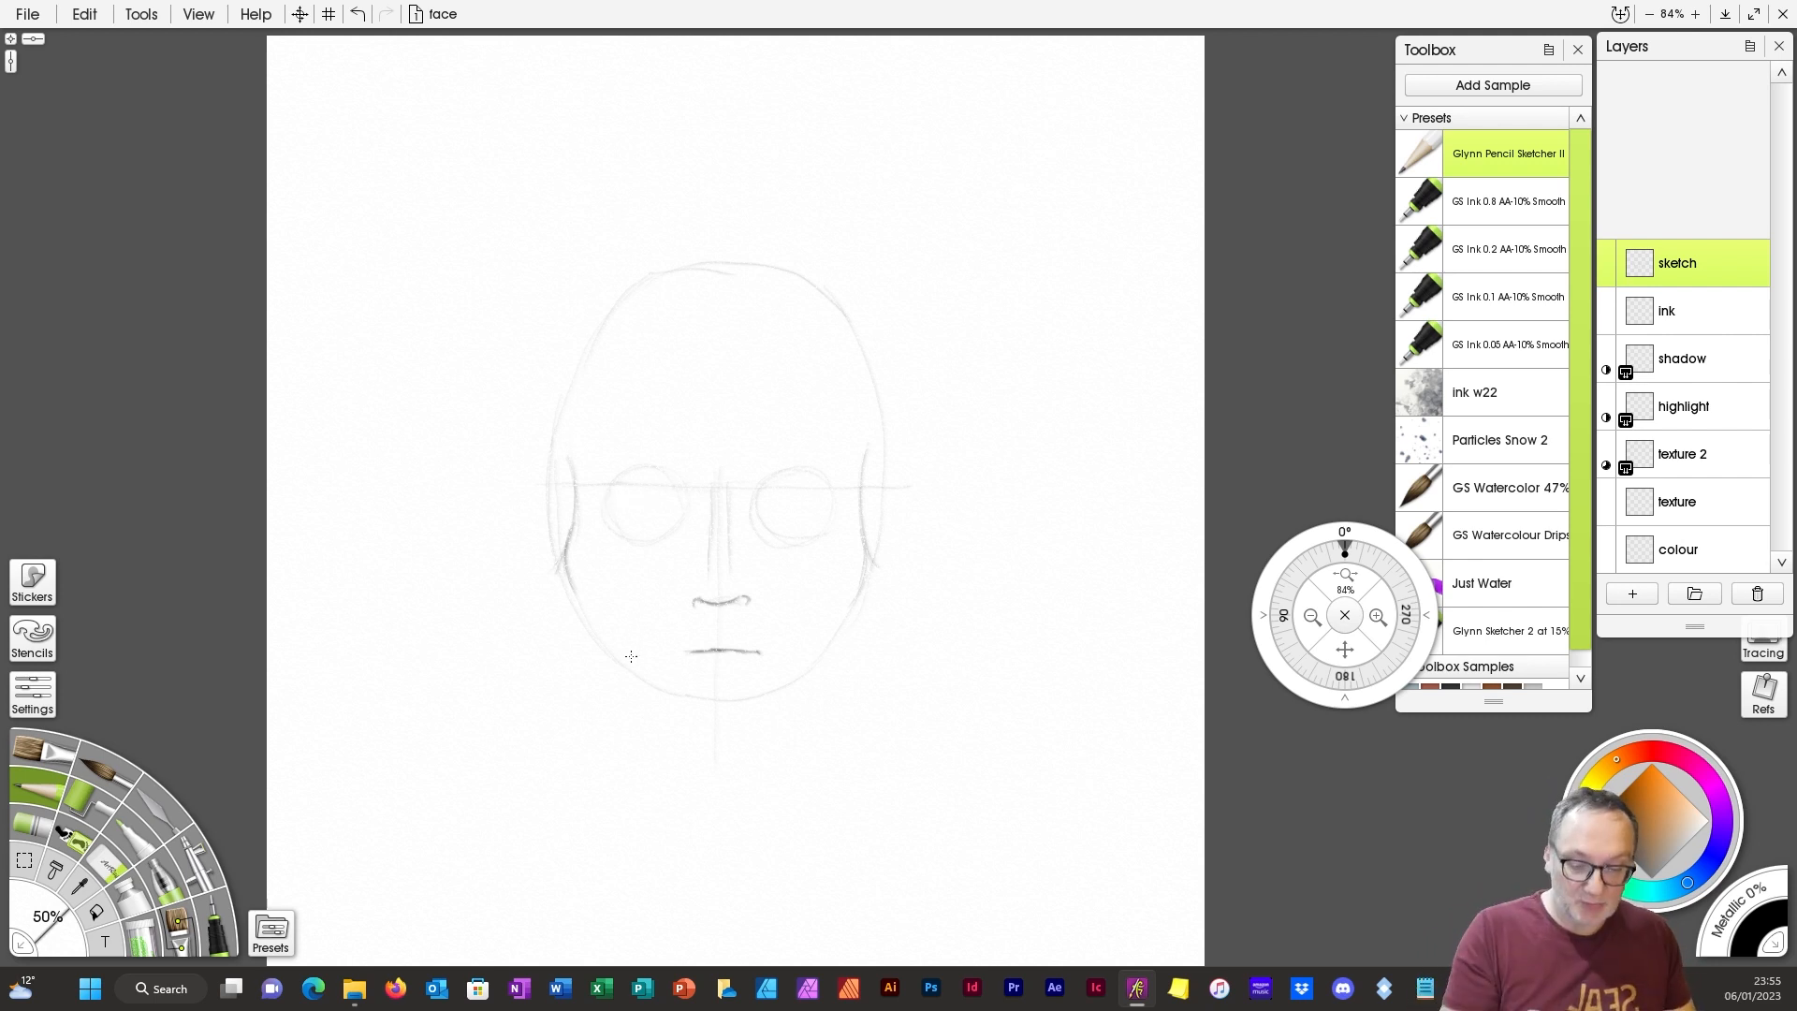
Step: Draw almond-shaped outlines for both eyes inside the circular eye sockets
mouse_move(613, 499)
mouse_down()
mouse_move(684, 505)
mouse_move(612, 509)
mouse_move(686, 506)
mouse_up()
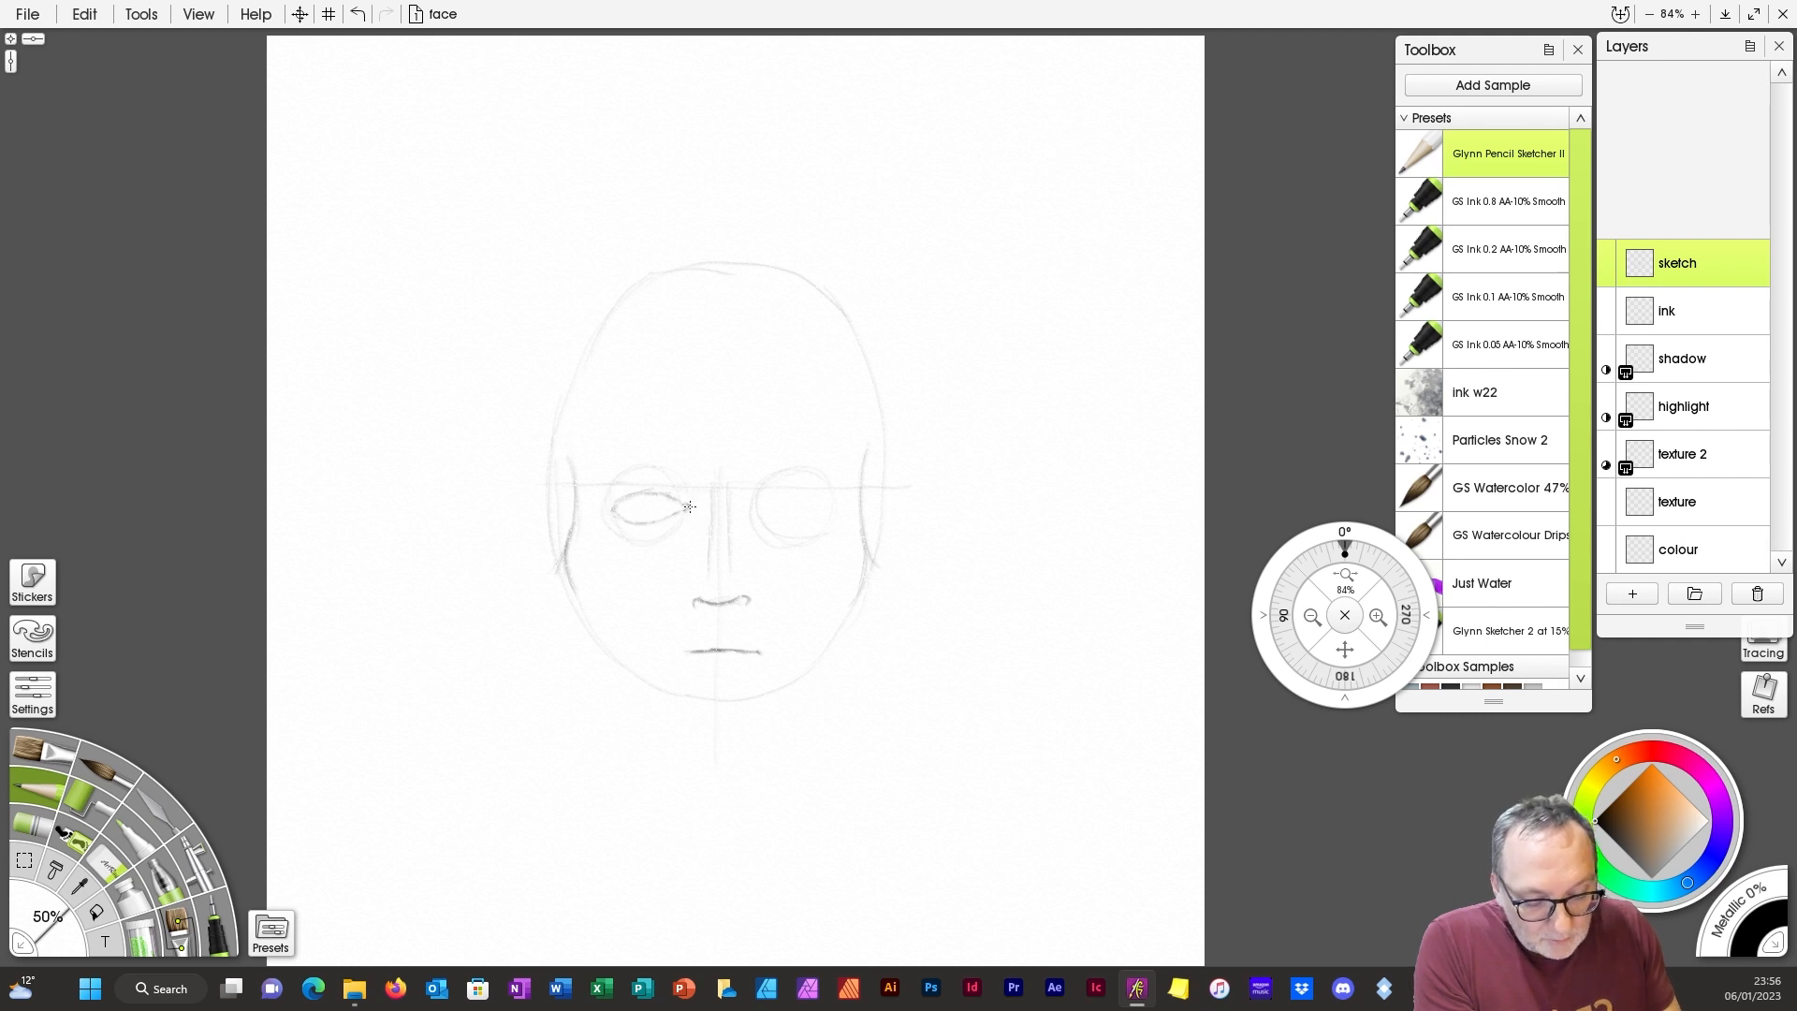
drag(759, 503, 818, 501)
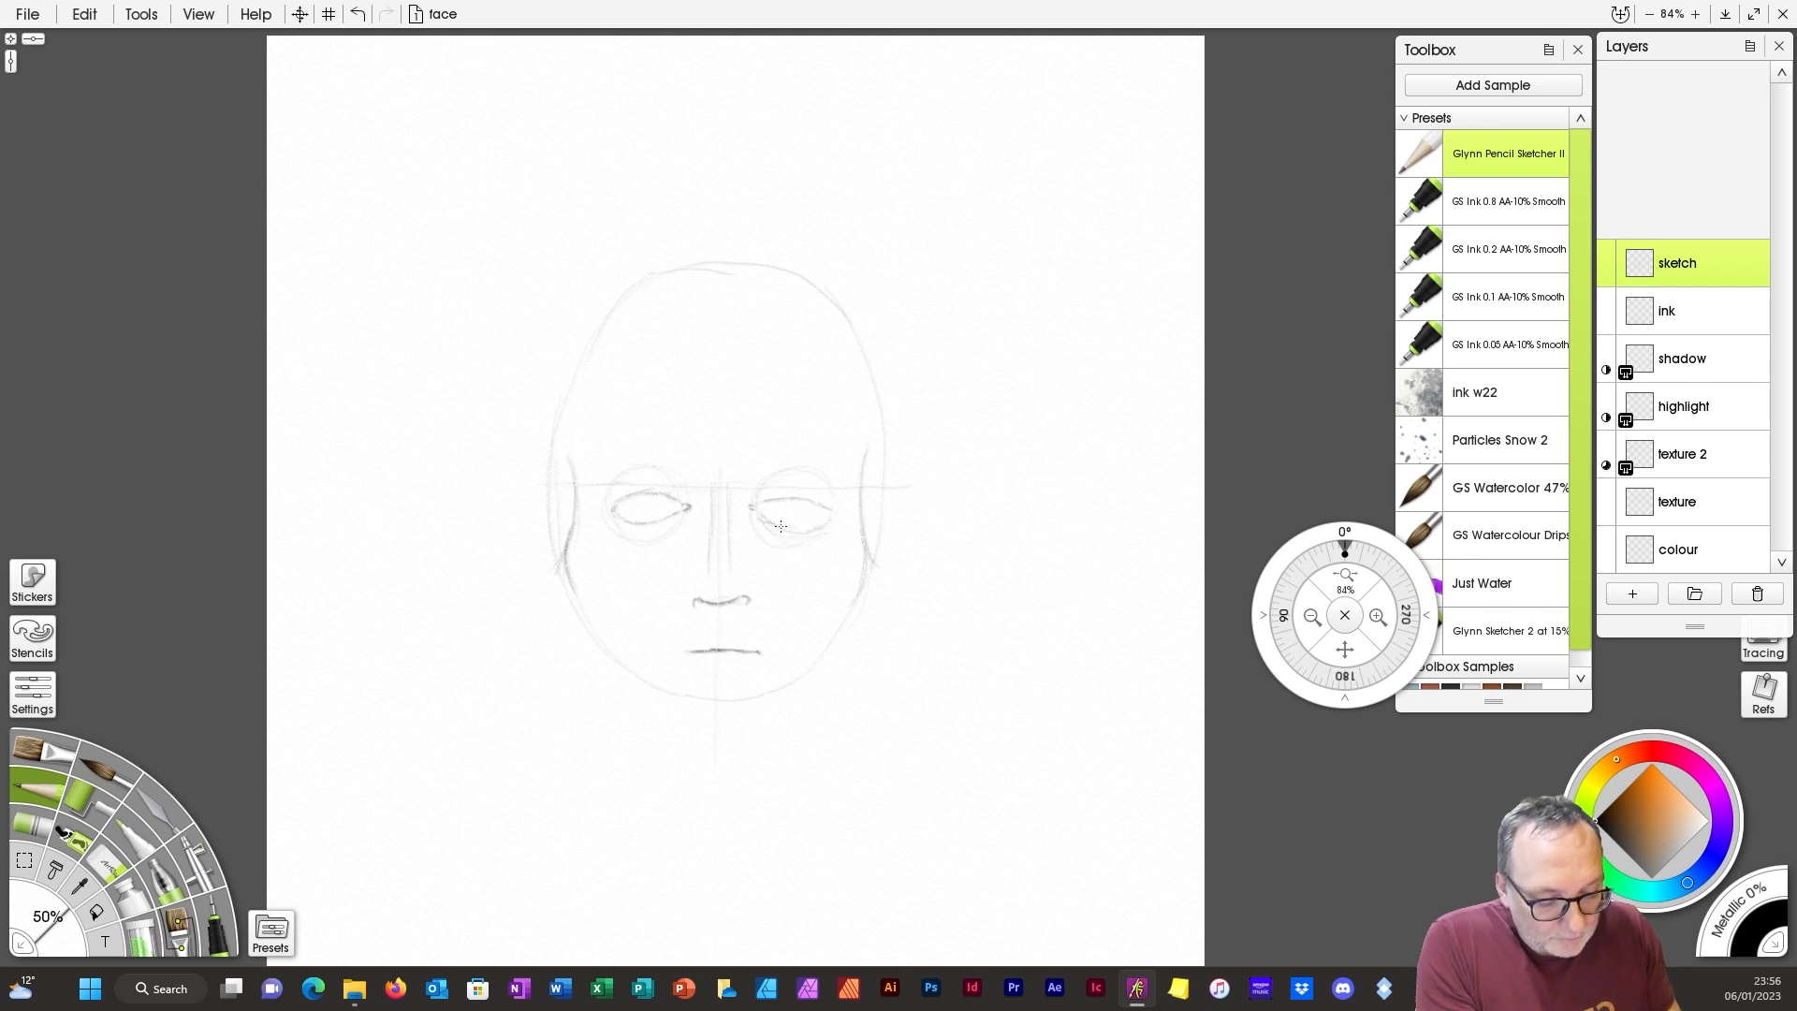
drag(760, 522, 838, 517)
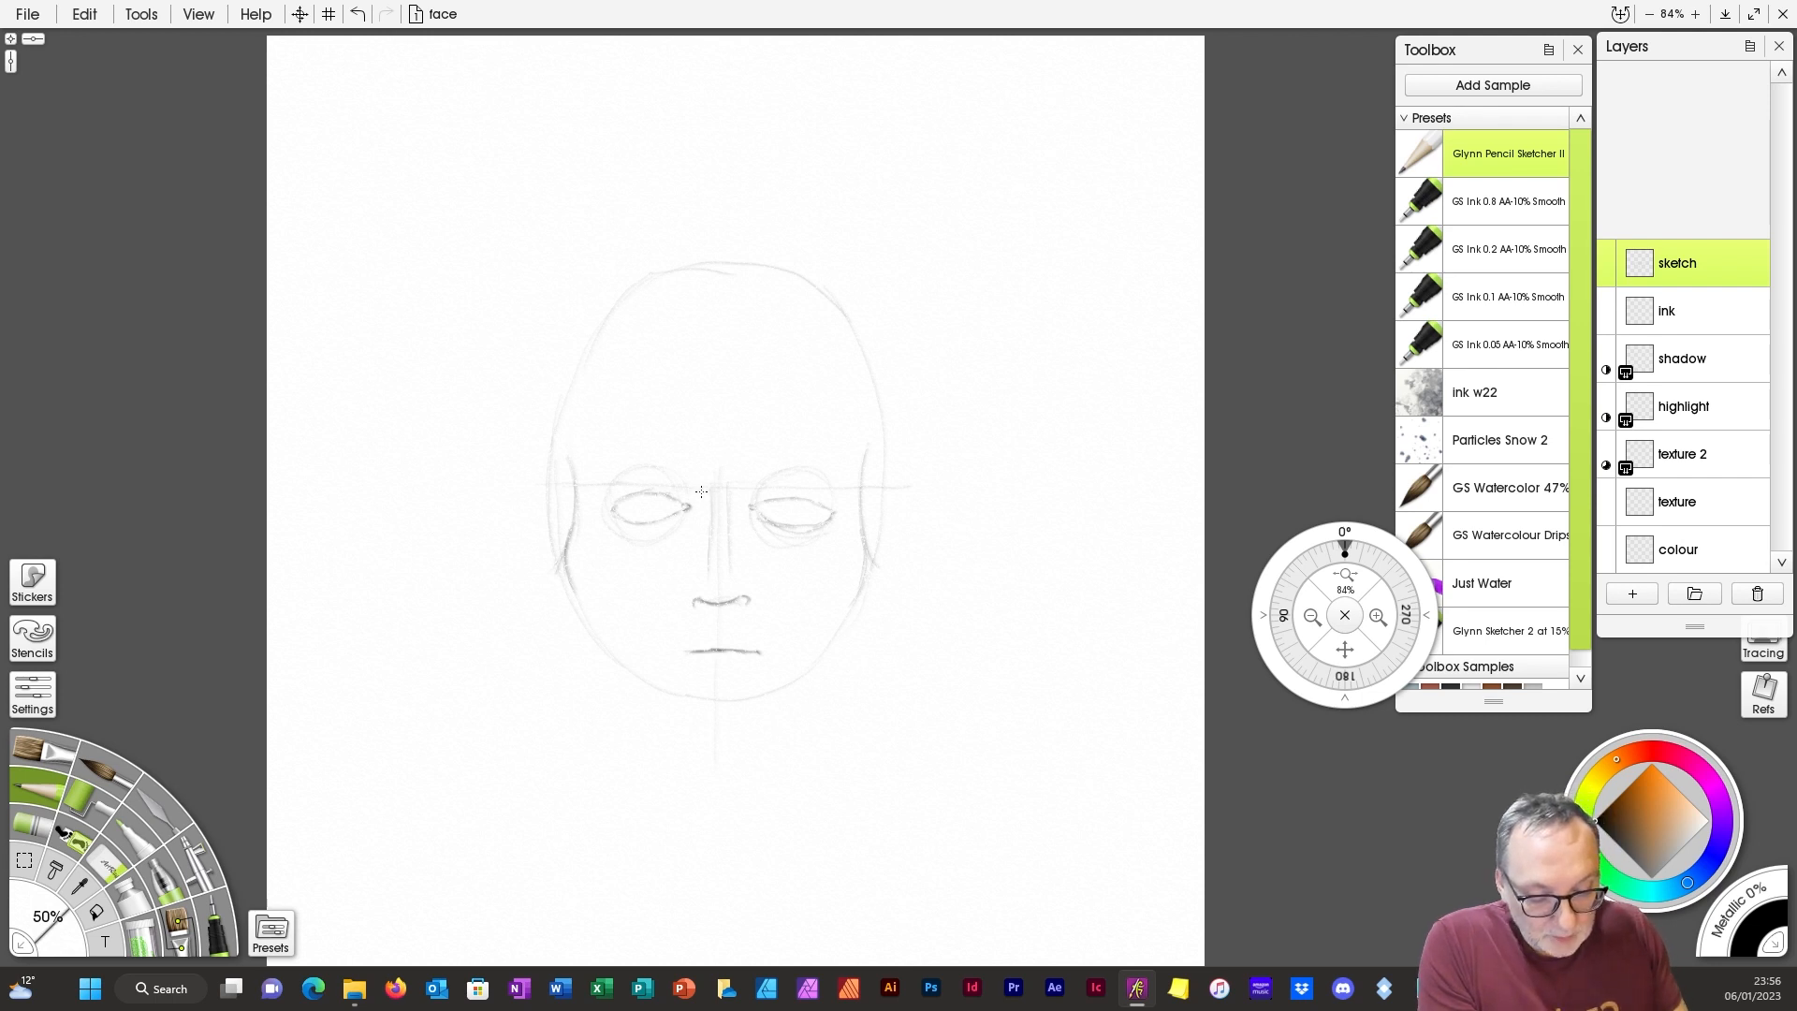
Step: Add the upper nose bridge, nostril wings and cheek folds, and detail the mouth with downturned corners and a philtrum
drag(741, 485, 731, 506)
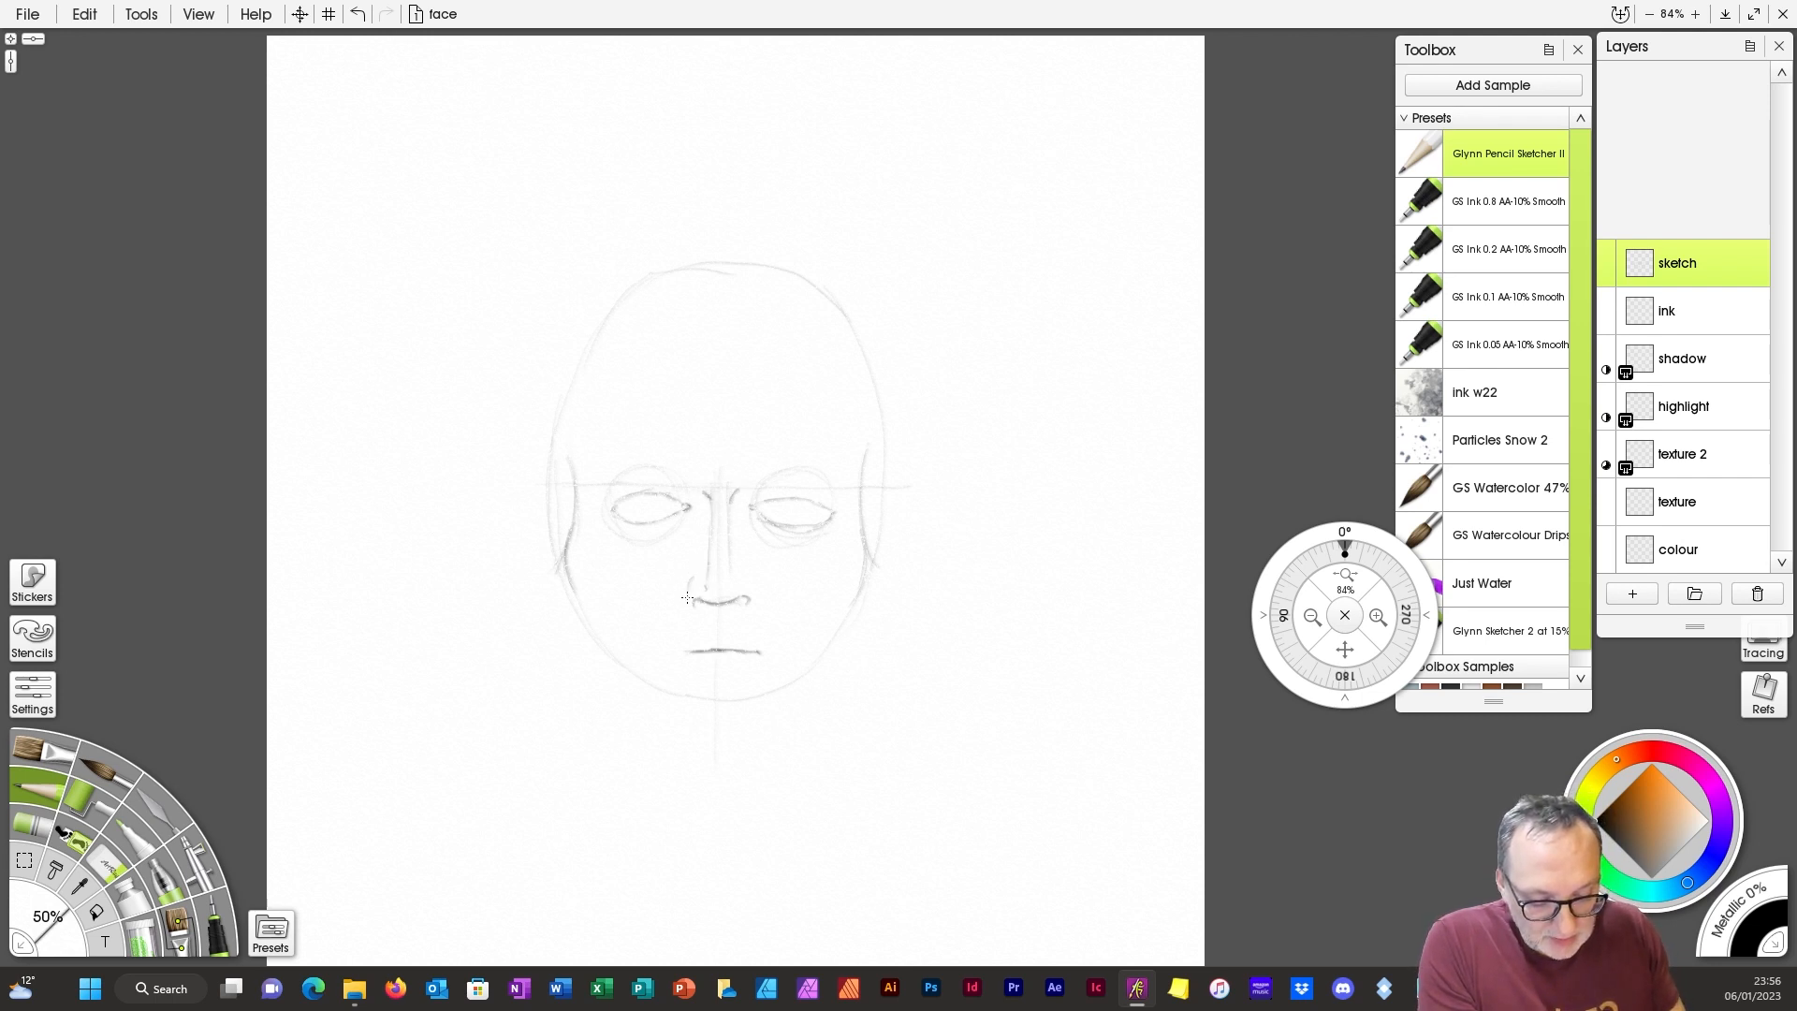
mouse_move(687, 597)
mouse_down()
mouse_move(688, 582)
mouse_move(757, 593)
mouse_up()
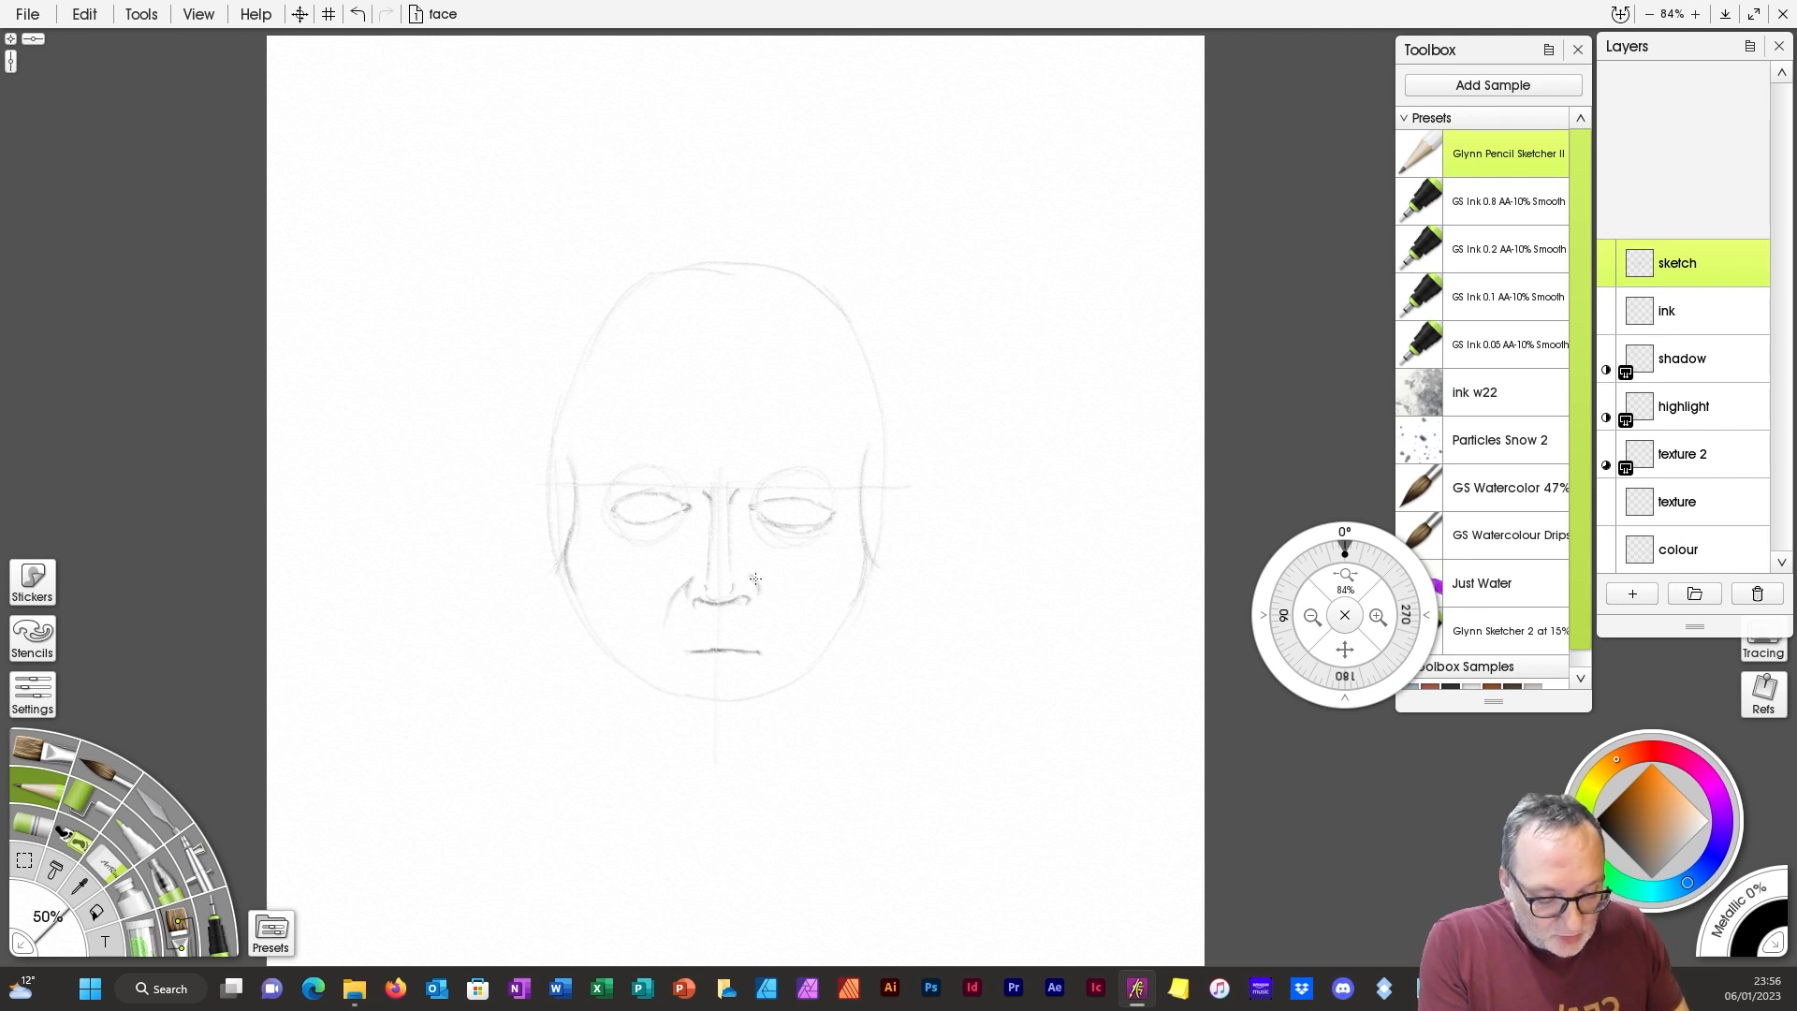
drag(761, 585, 778, 613)
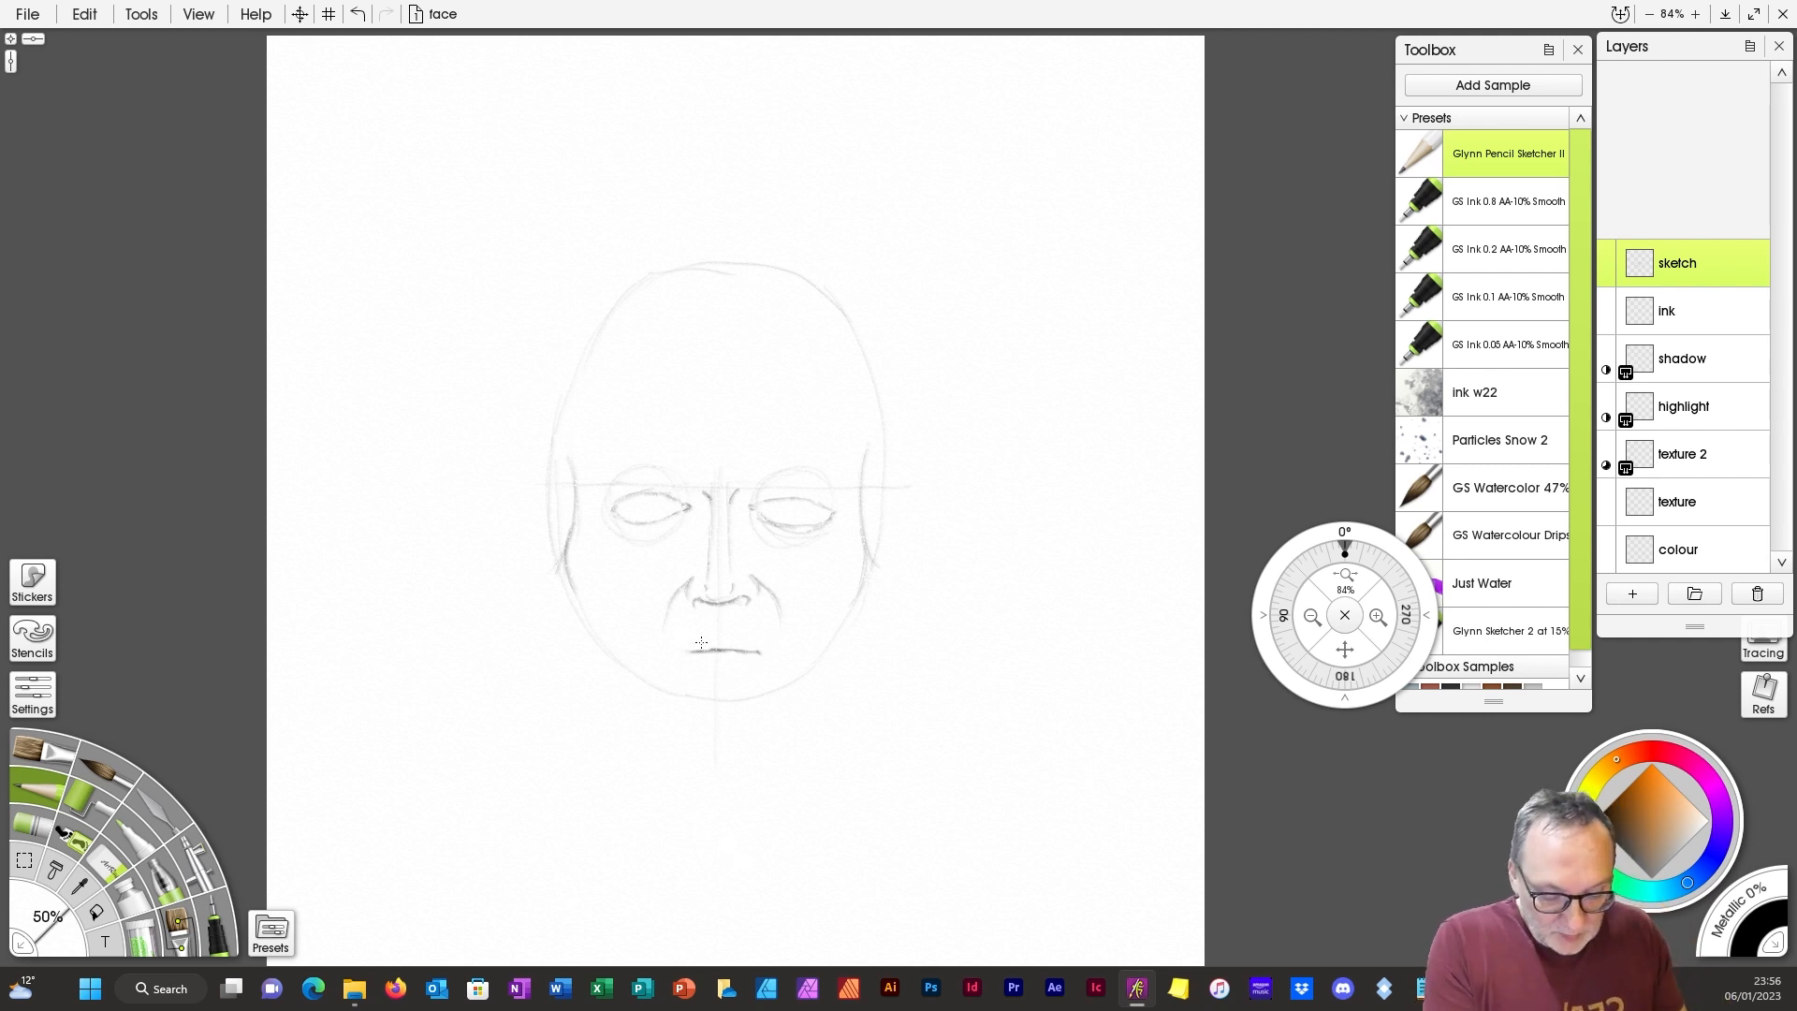
drag(686, 650, 677, 663)
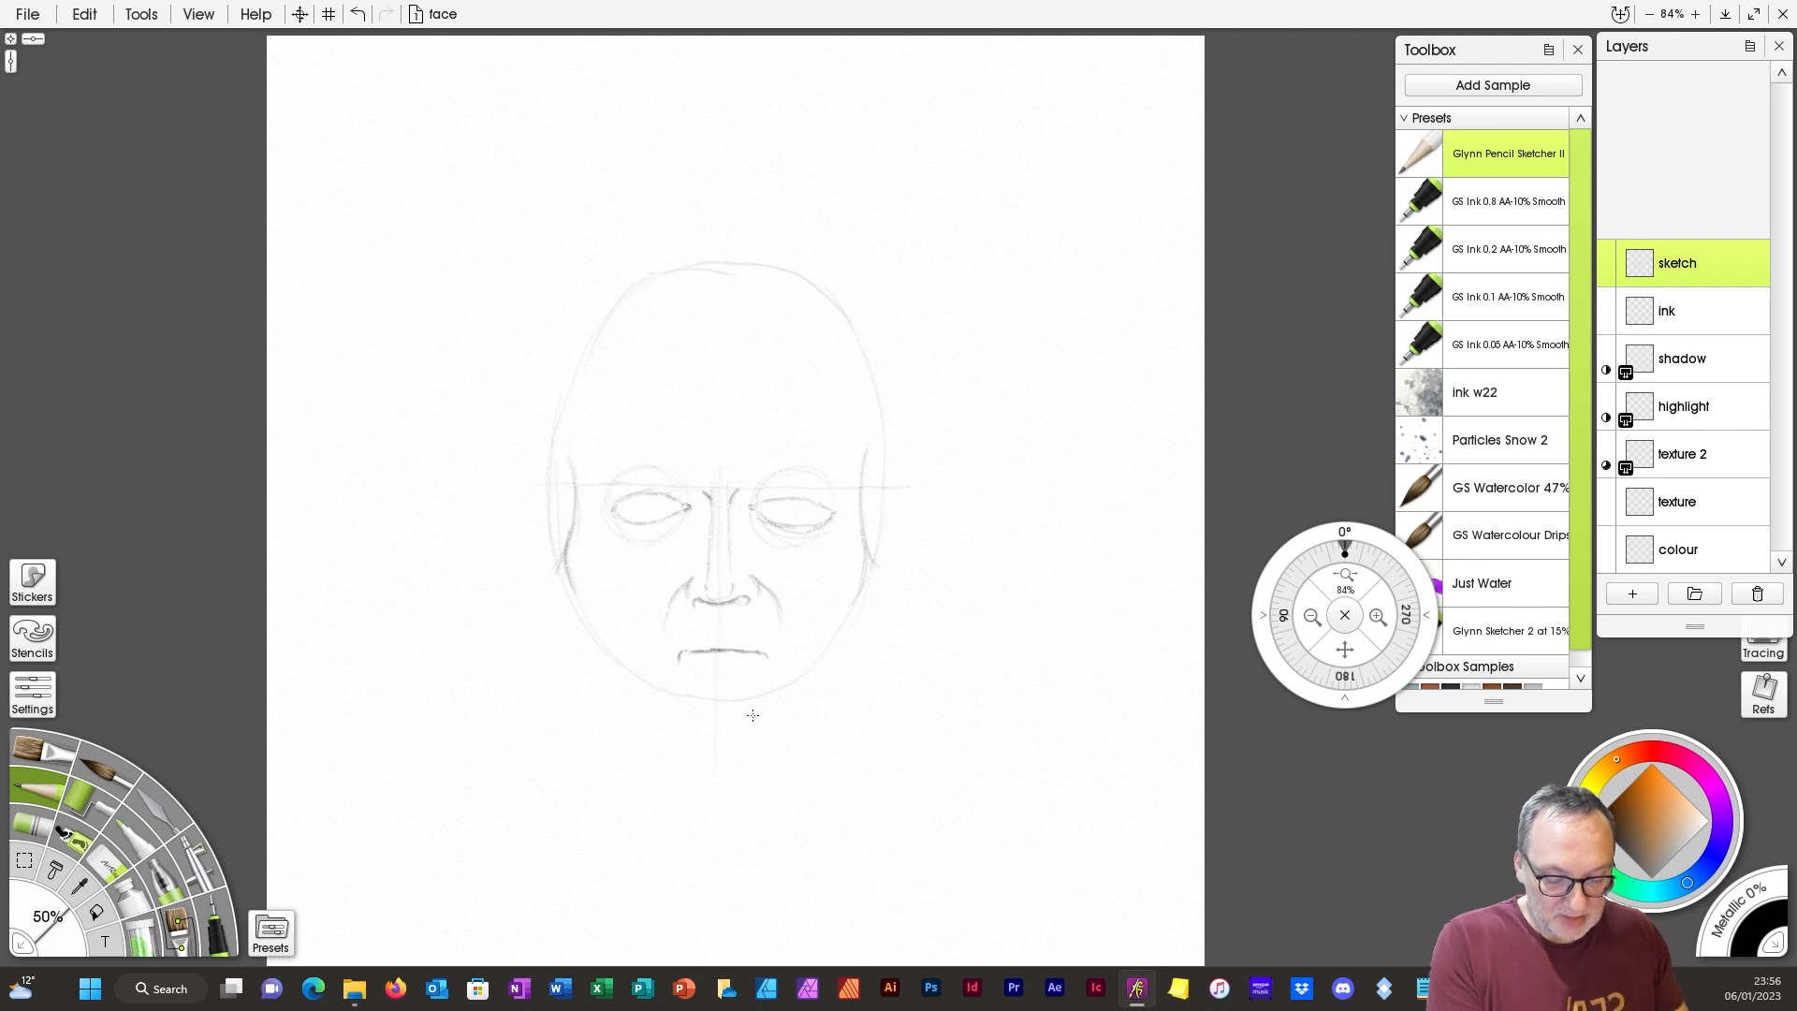
mouse_move(710, 611)
mouse_down()
mouse_move(709, 638)
mouse_move(729, 634)
mouse_up()
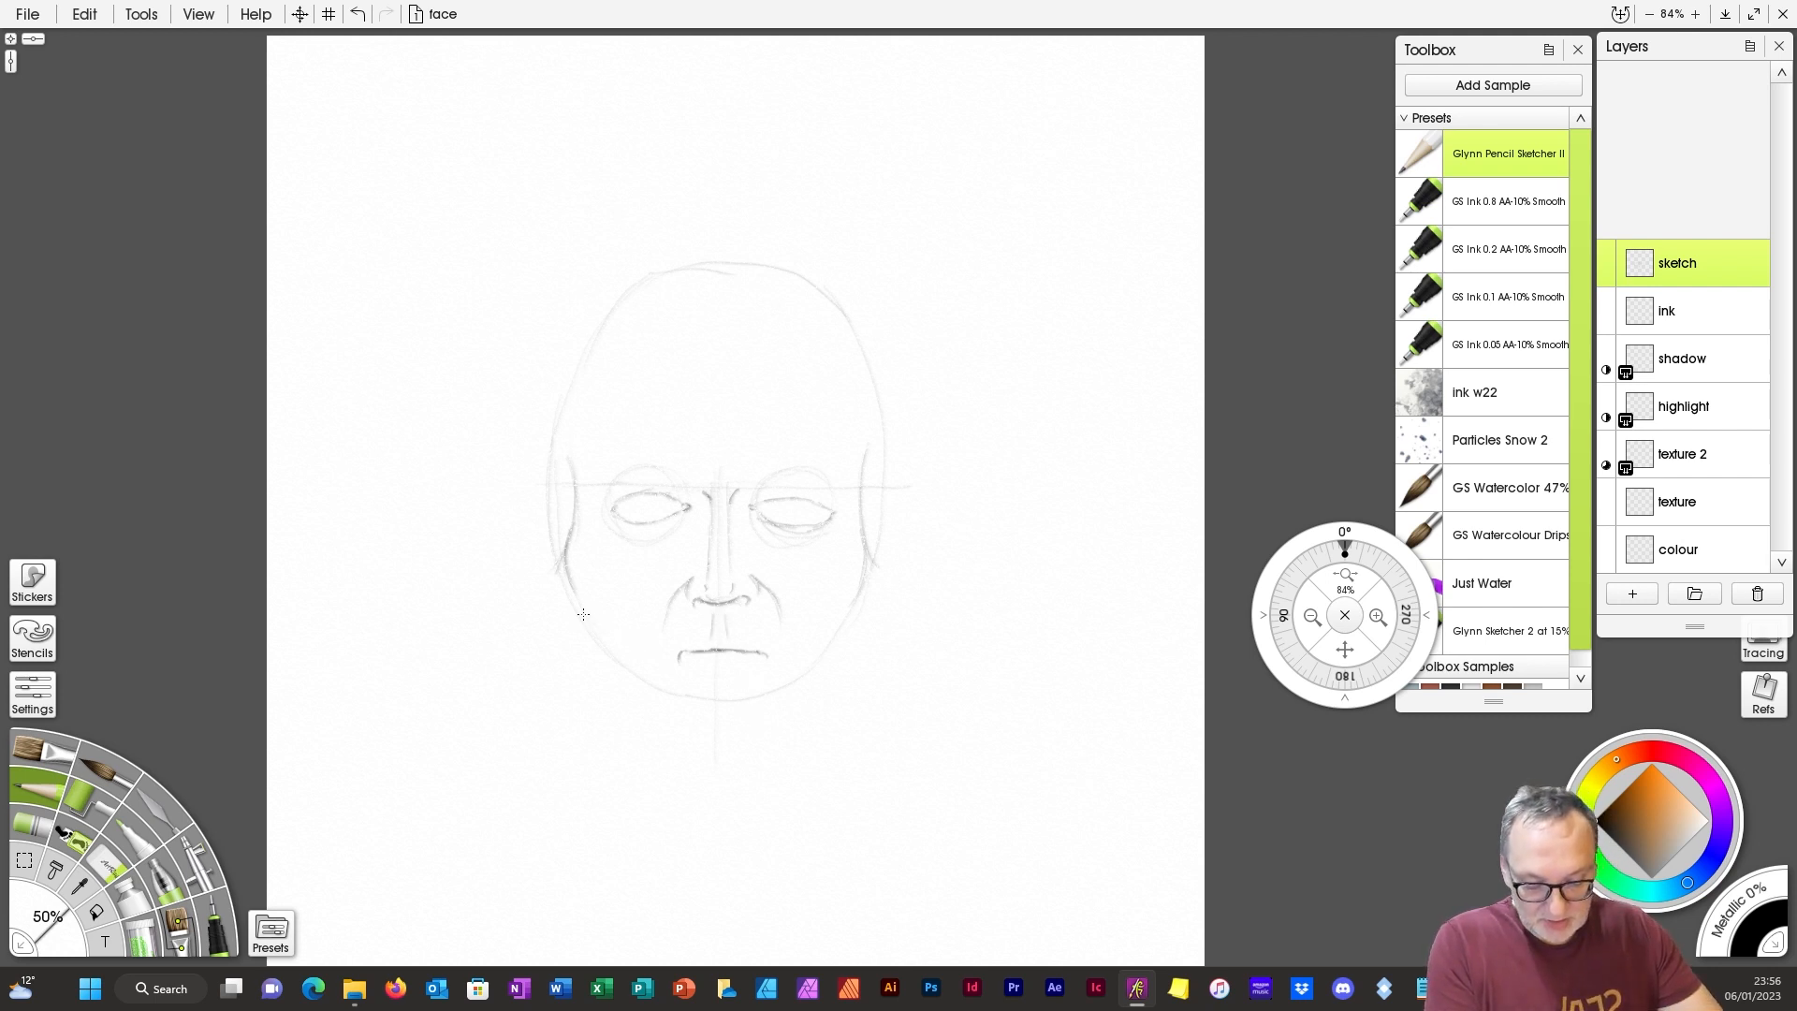
Step: Define the angular jaw, chin and sides of the head, and outline both ears
drag(587, 616, 686, 715)
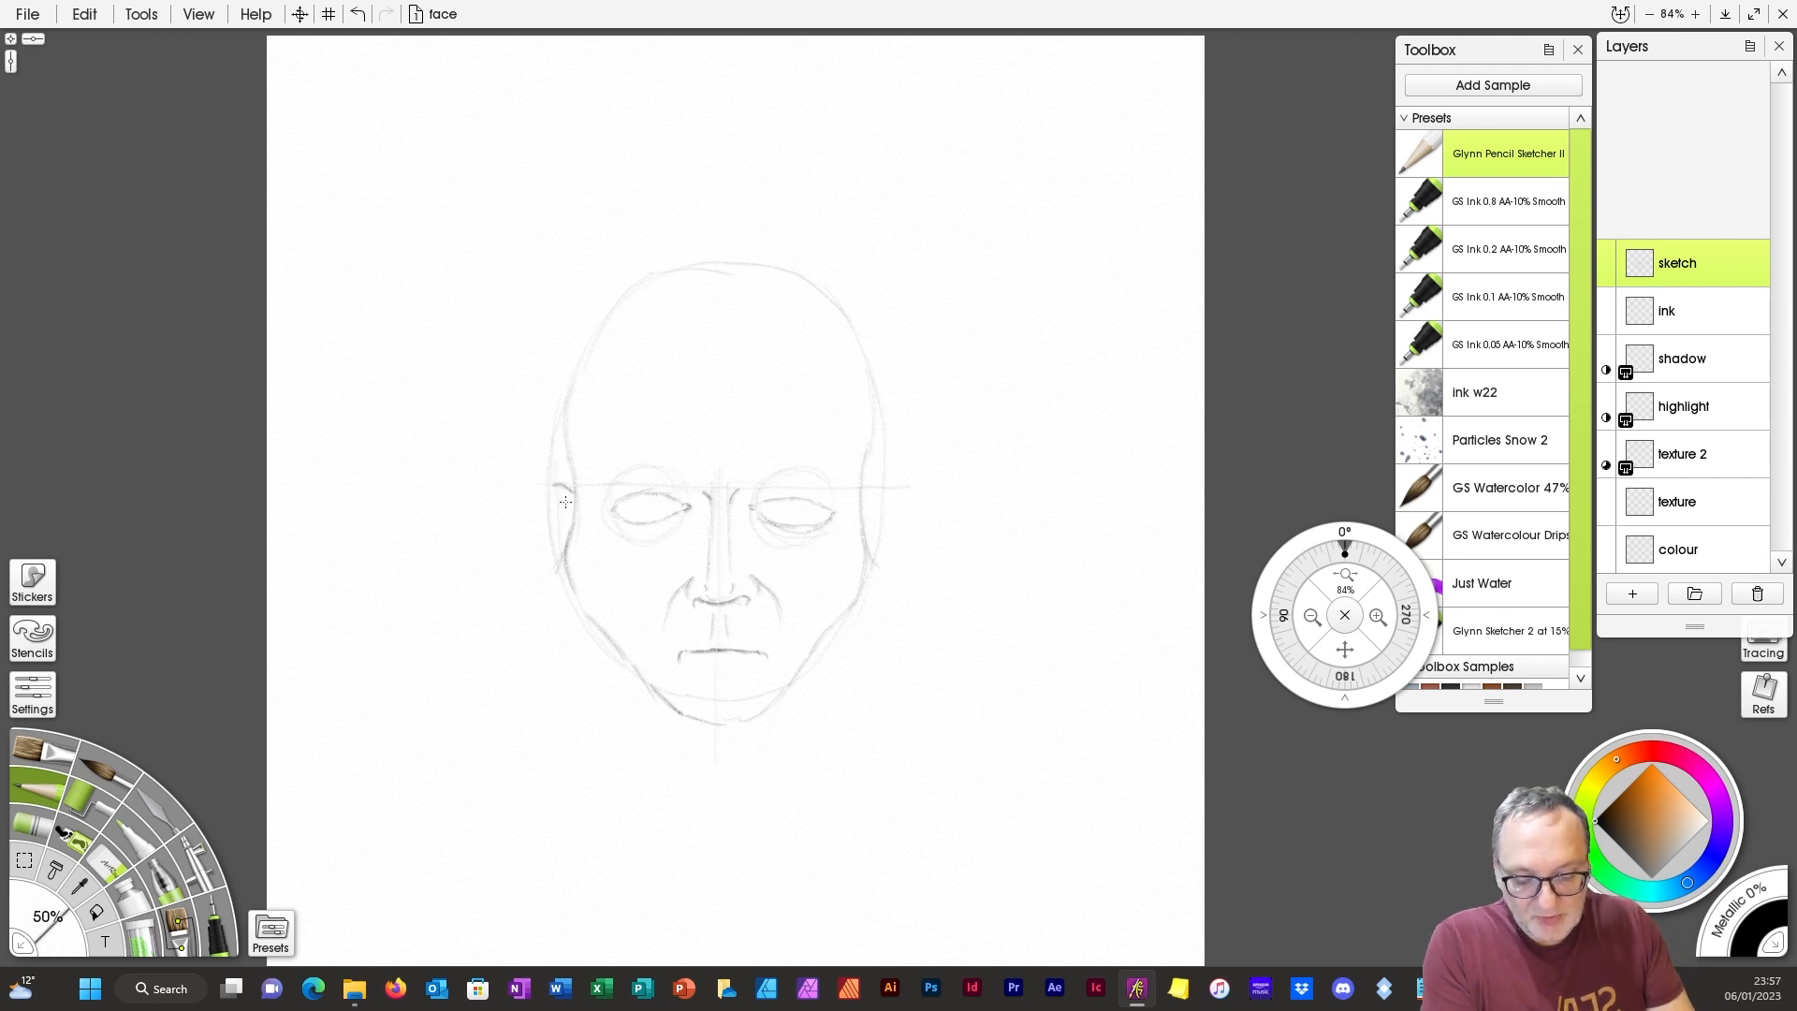
drag(877, 490, 865, 577)
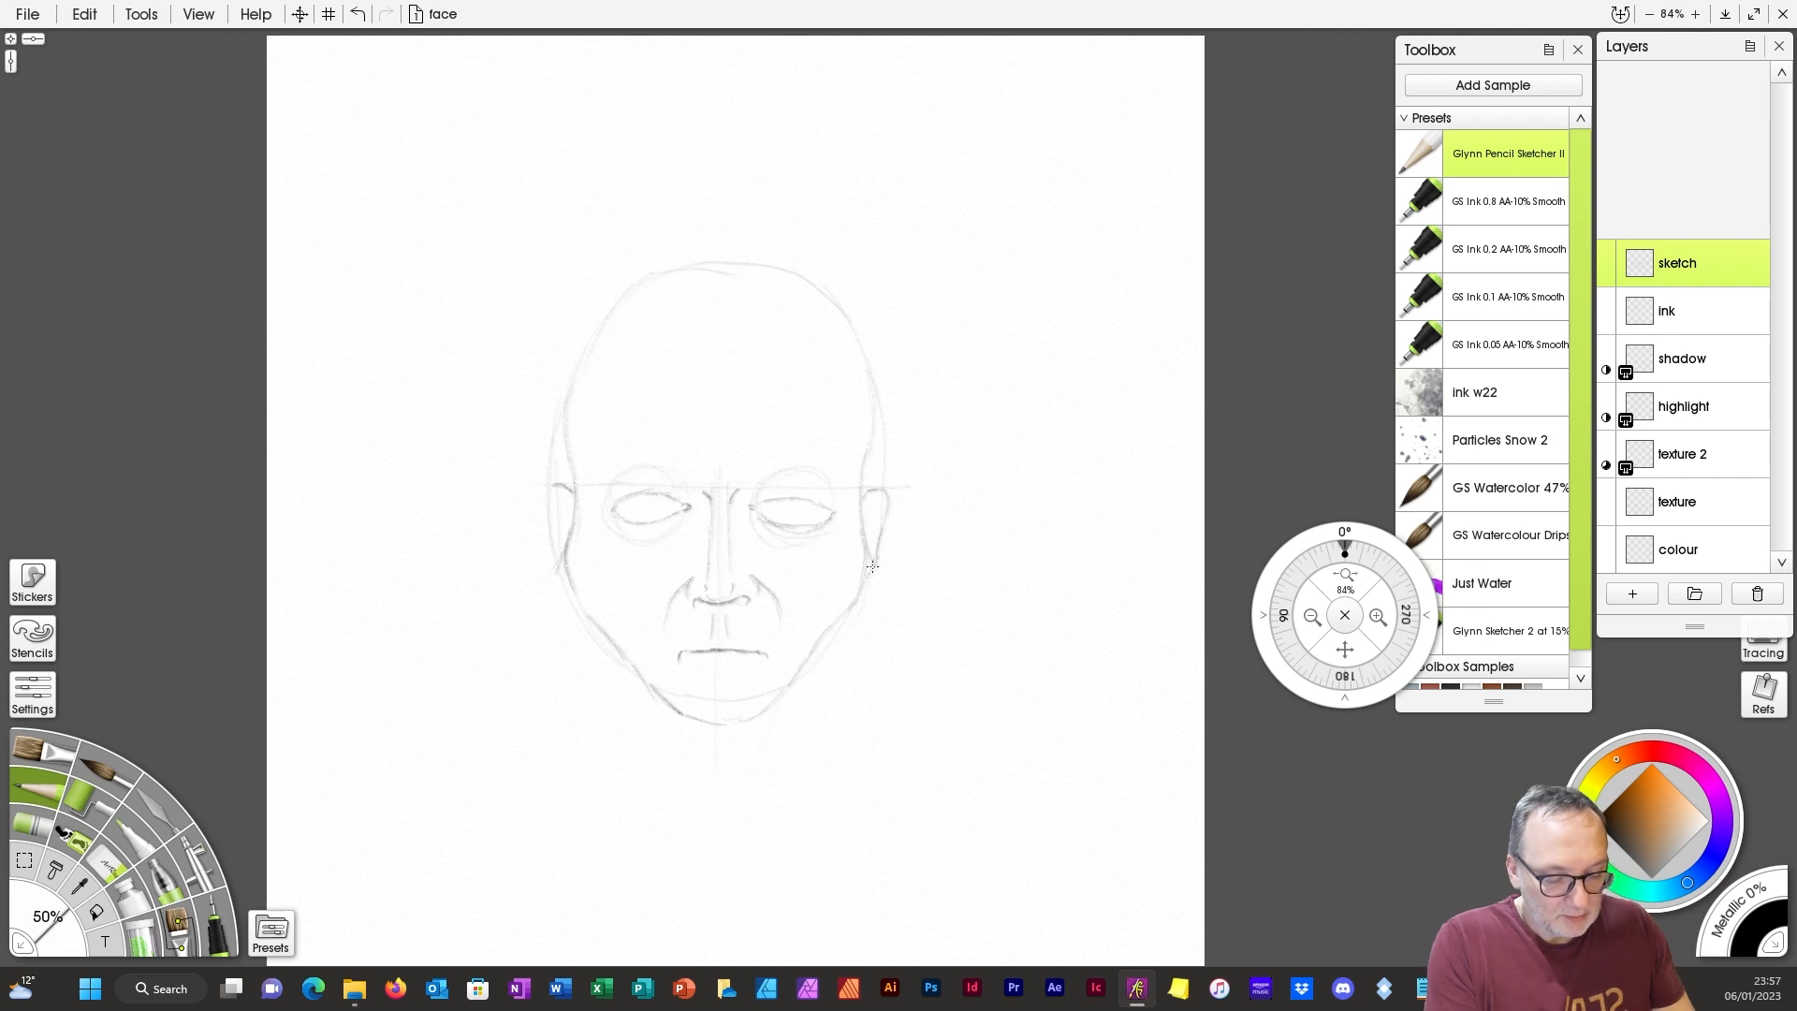
drag(546, 500, 556, 559)
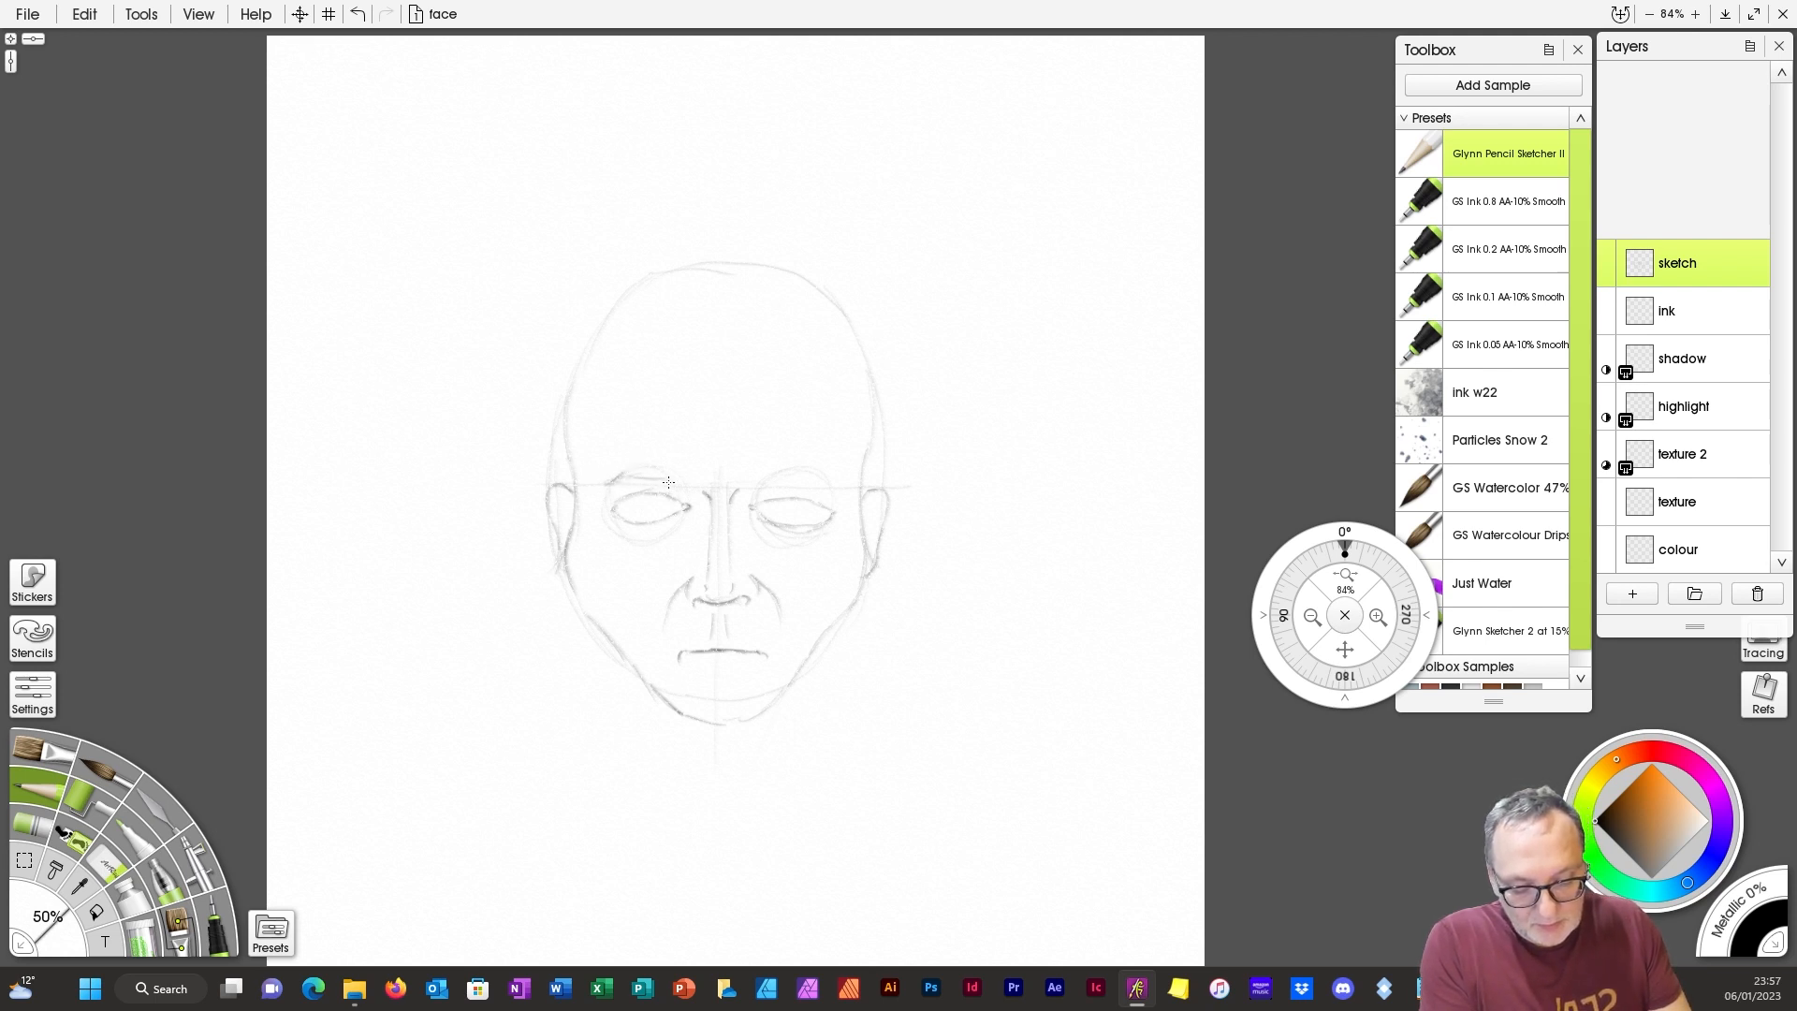
Step: Draw the brow creases and hatched eyebrows above both eyes, and add inner detail to the ears
drag(668, 482, 707, 493)
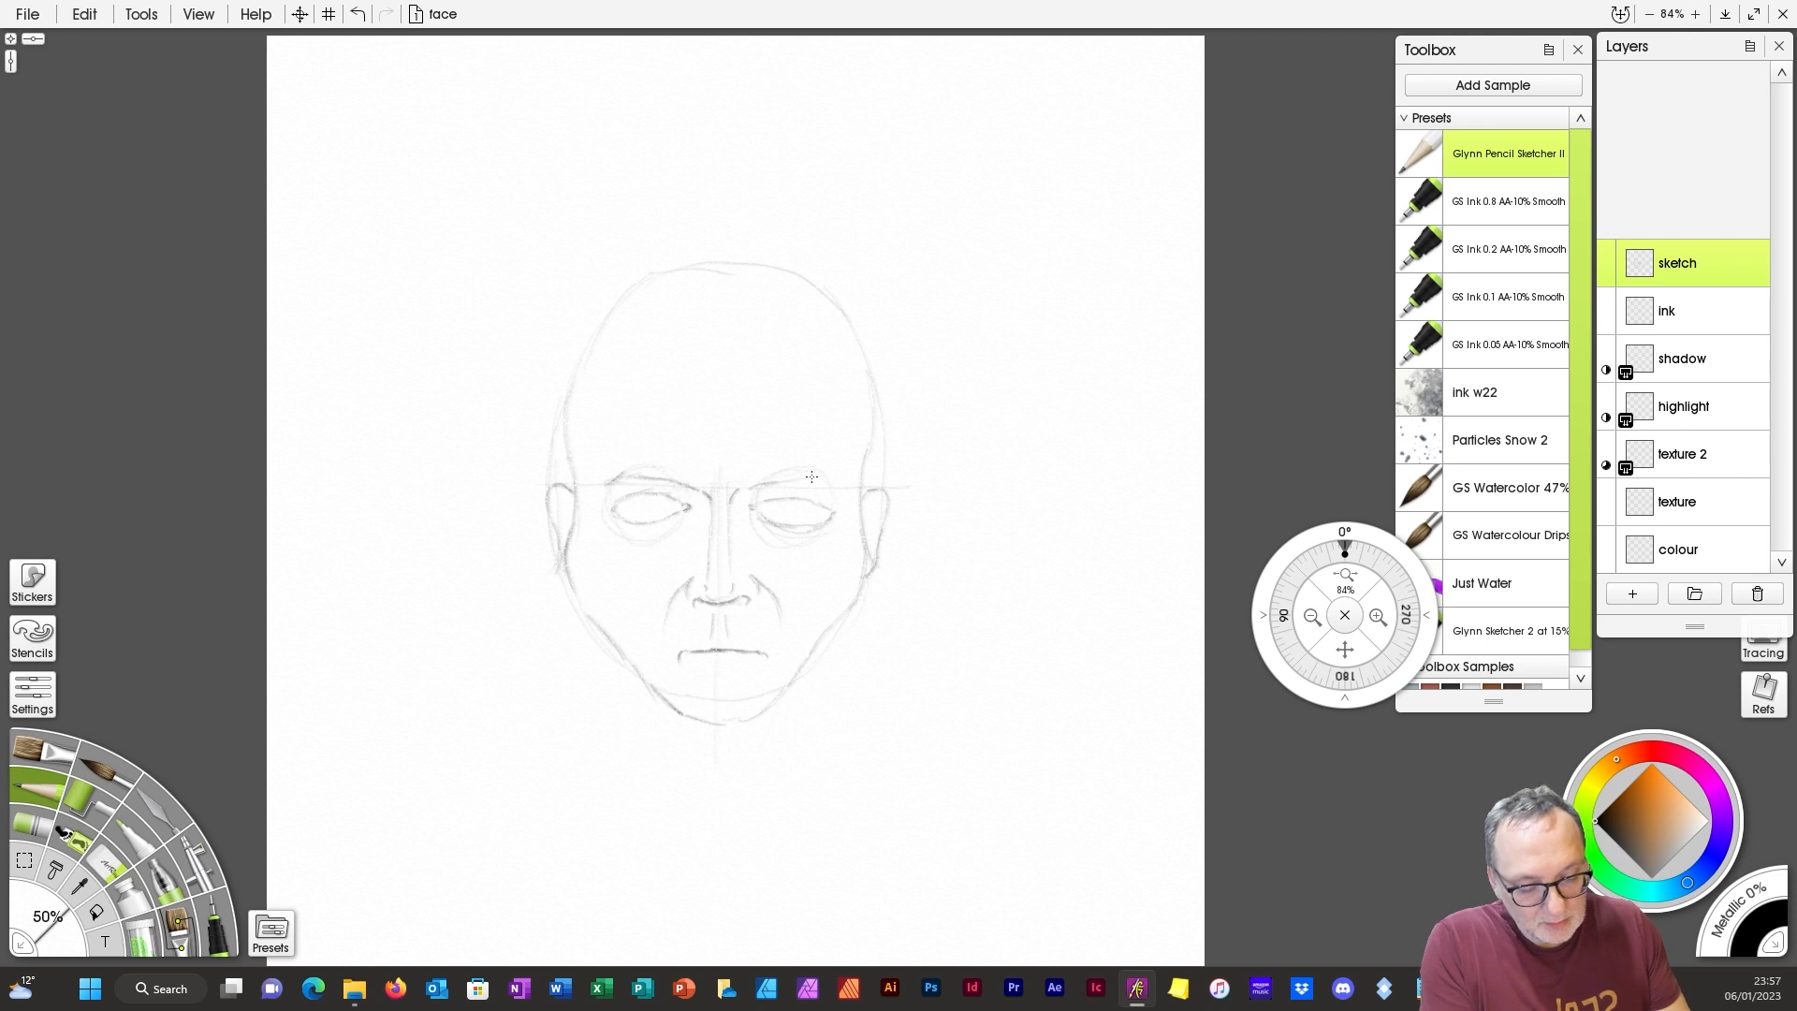
mouse_move(736, 485)
mouse_down()
mouse_move(839, 478)
mouse_move(626, 461)
mouse_move(601, 475)
mouse_move(561, 576)
mouse_move(565, 529)
mouse_up()
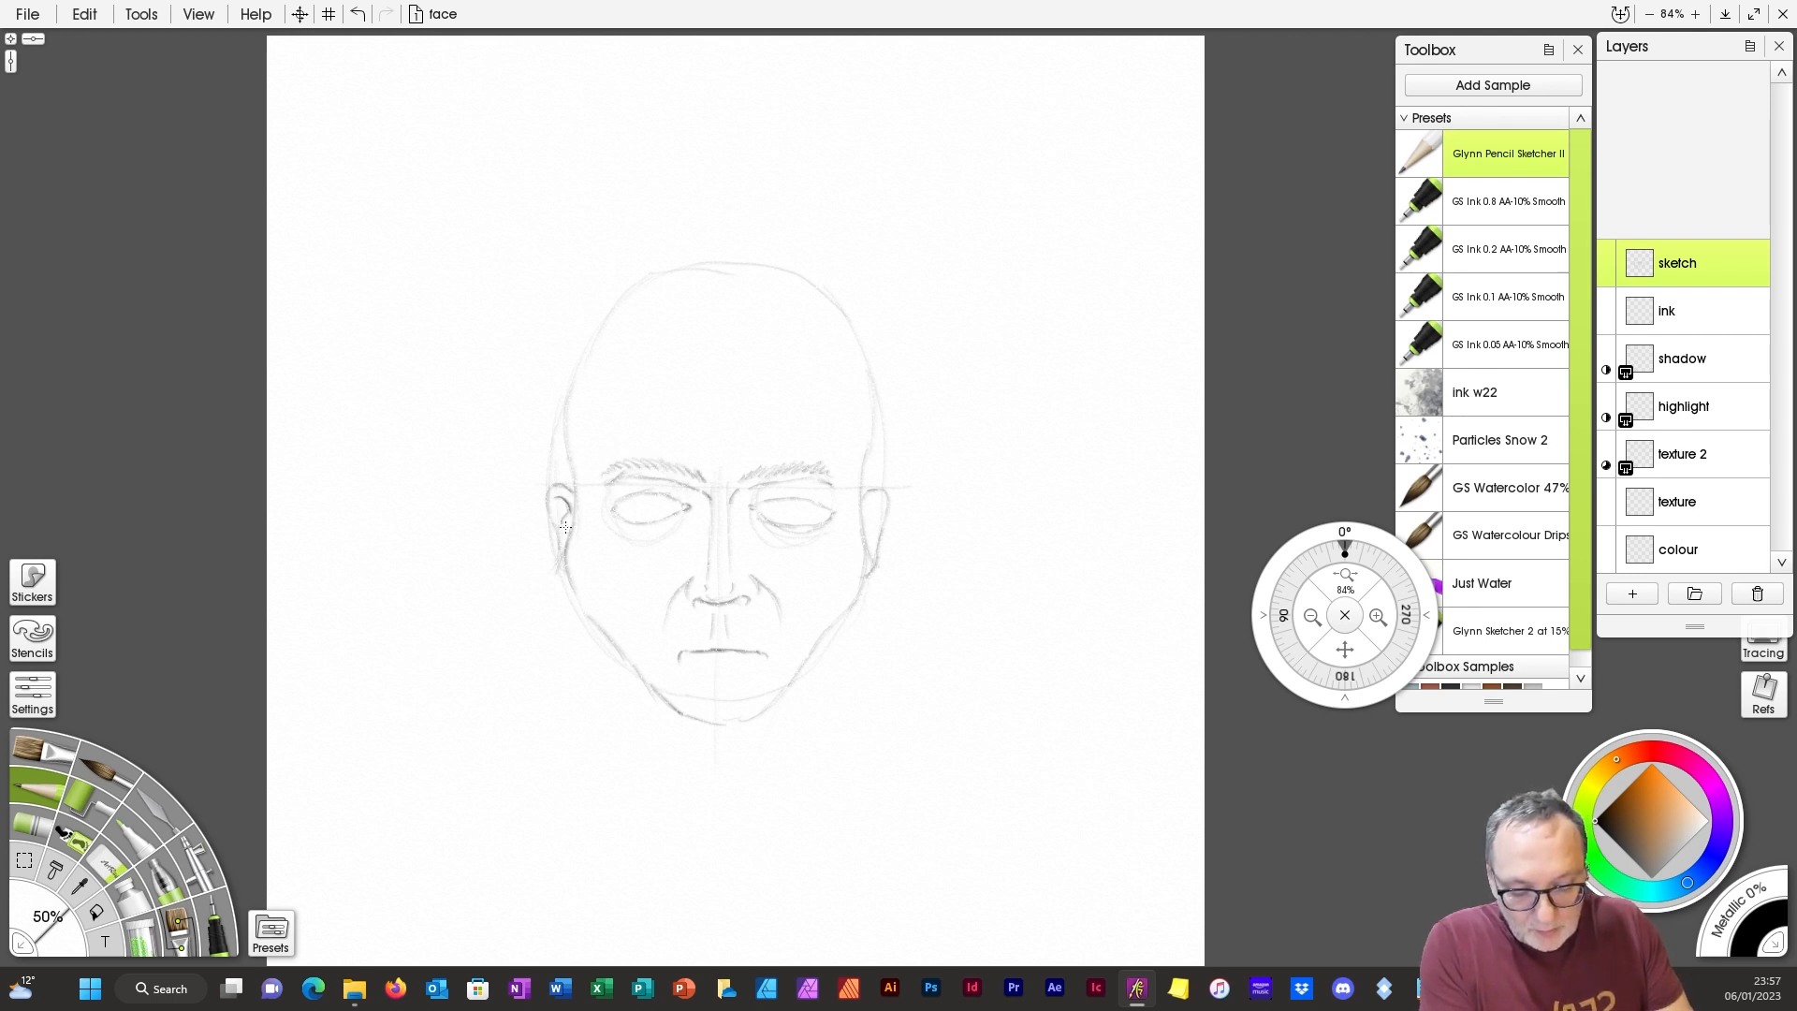
drag(880, 493, 874, 533)
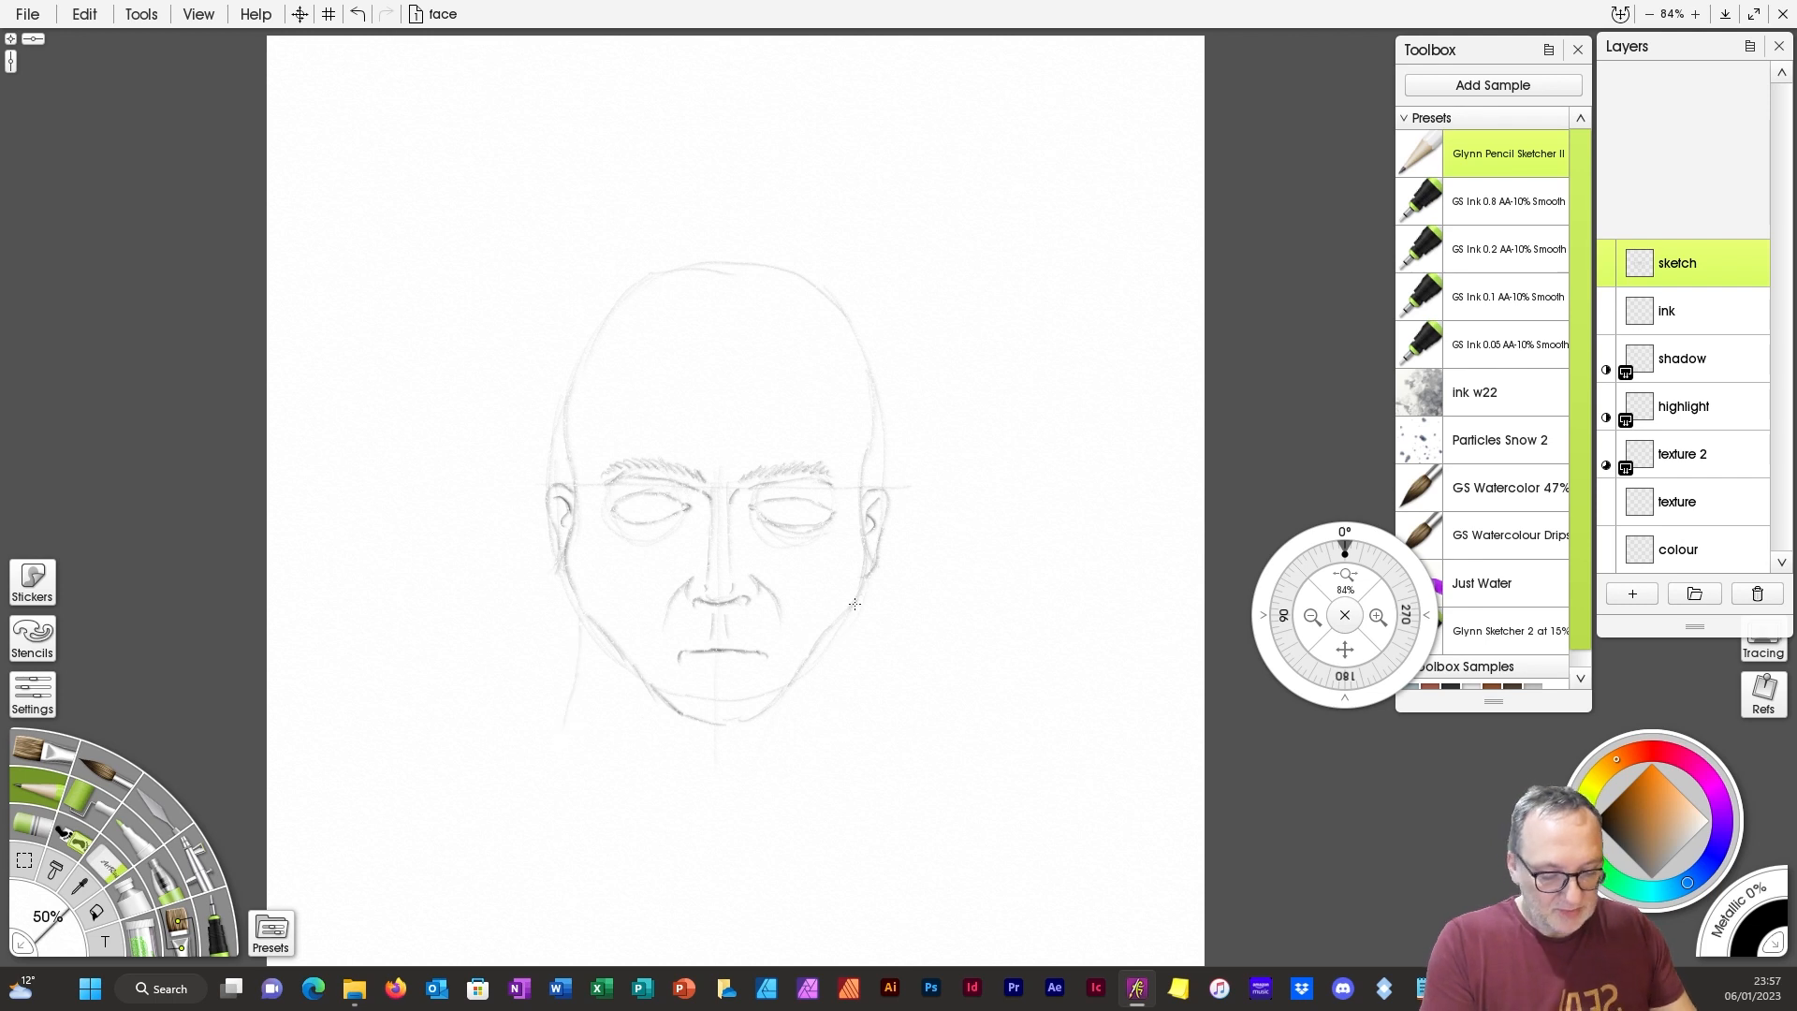
Step: Undo the wide neck lines, redraw the neck narrower from the jaw, and curve its base into a shallow V below the chin
drag(848, 653, 854, 704)
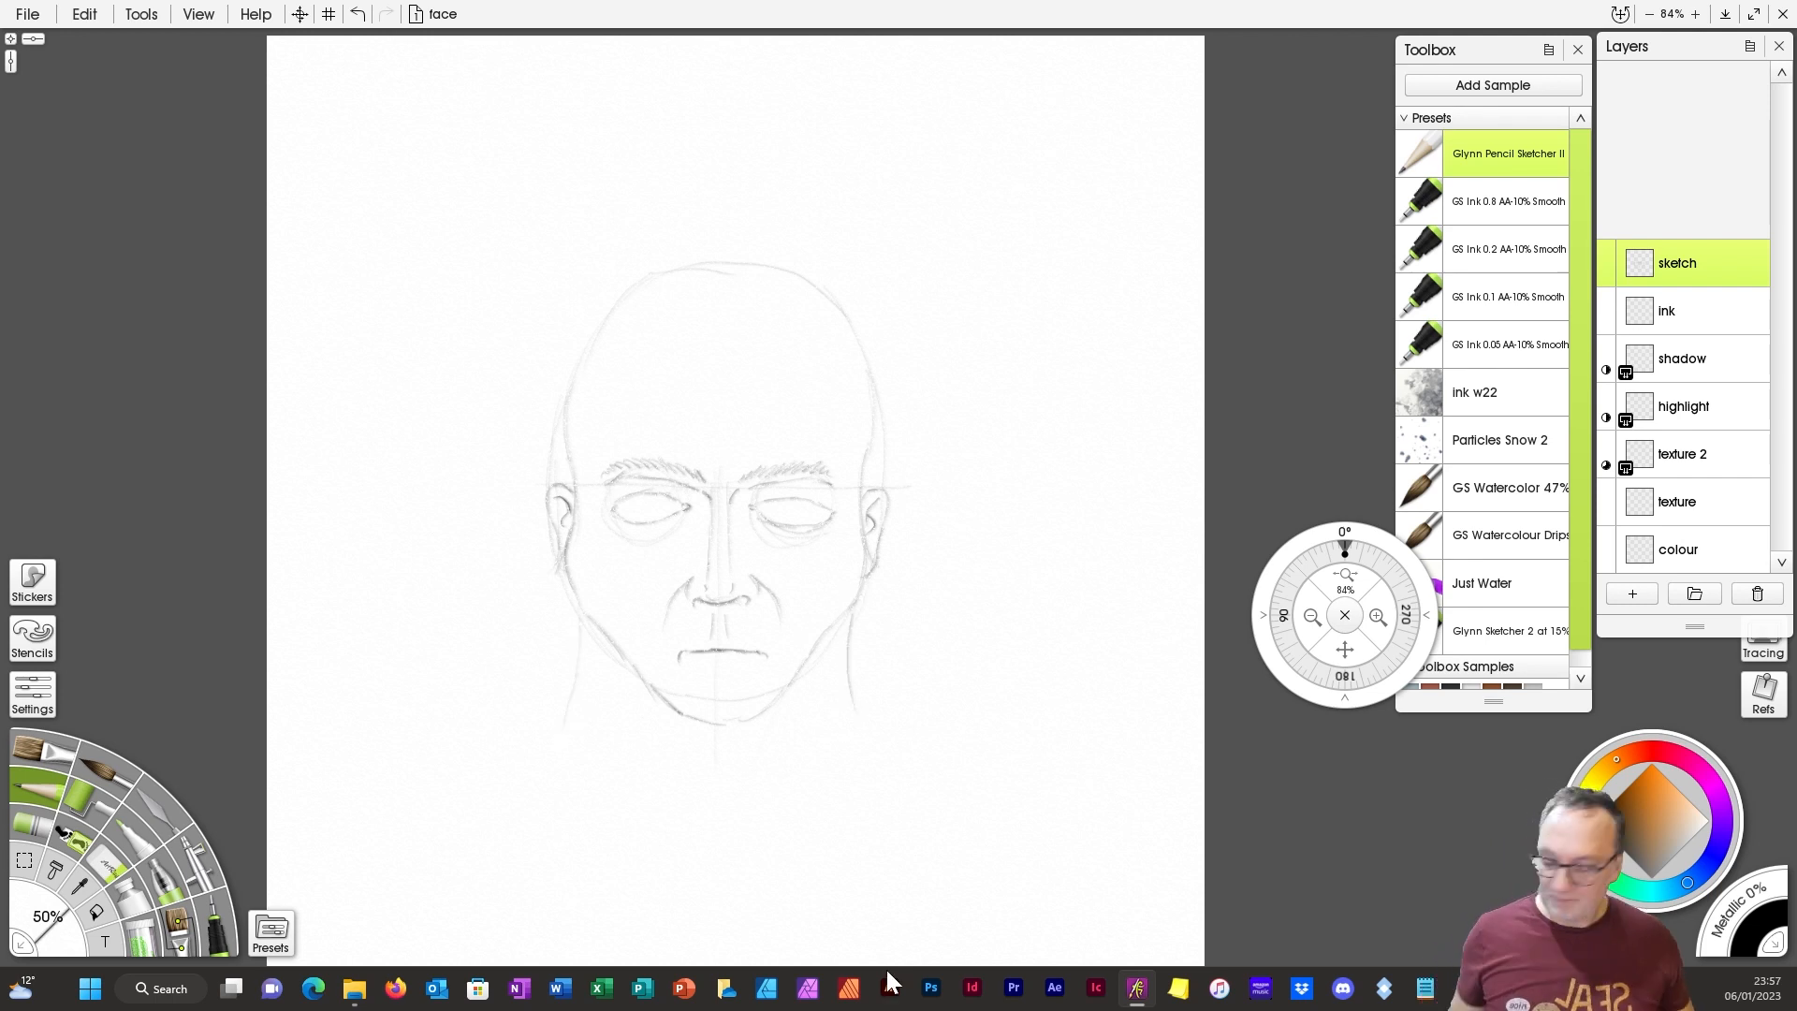
key(ctrl+z)
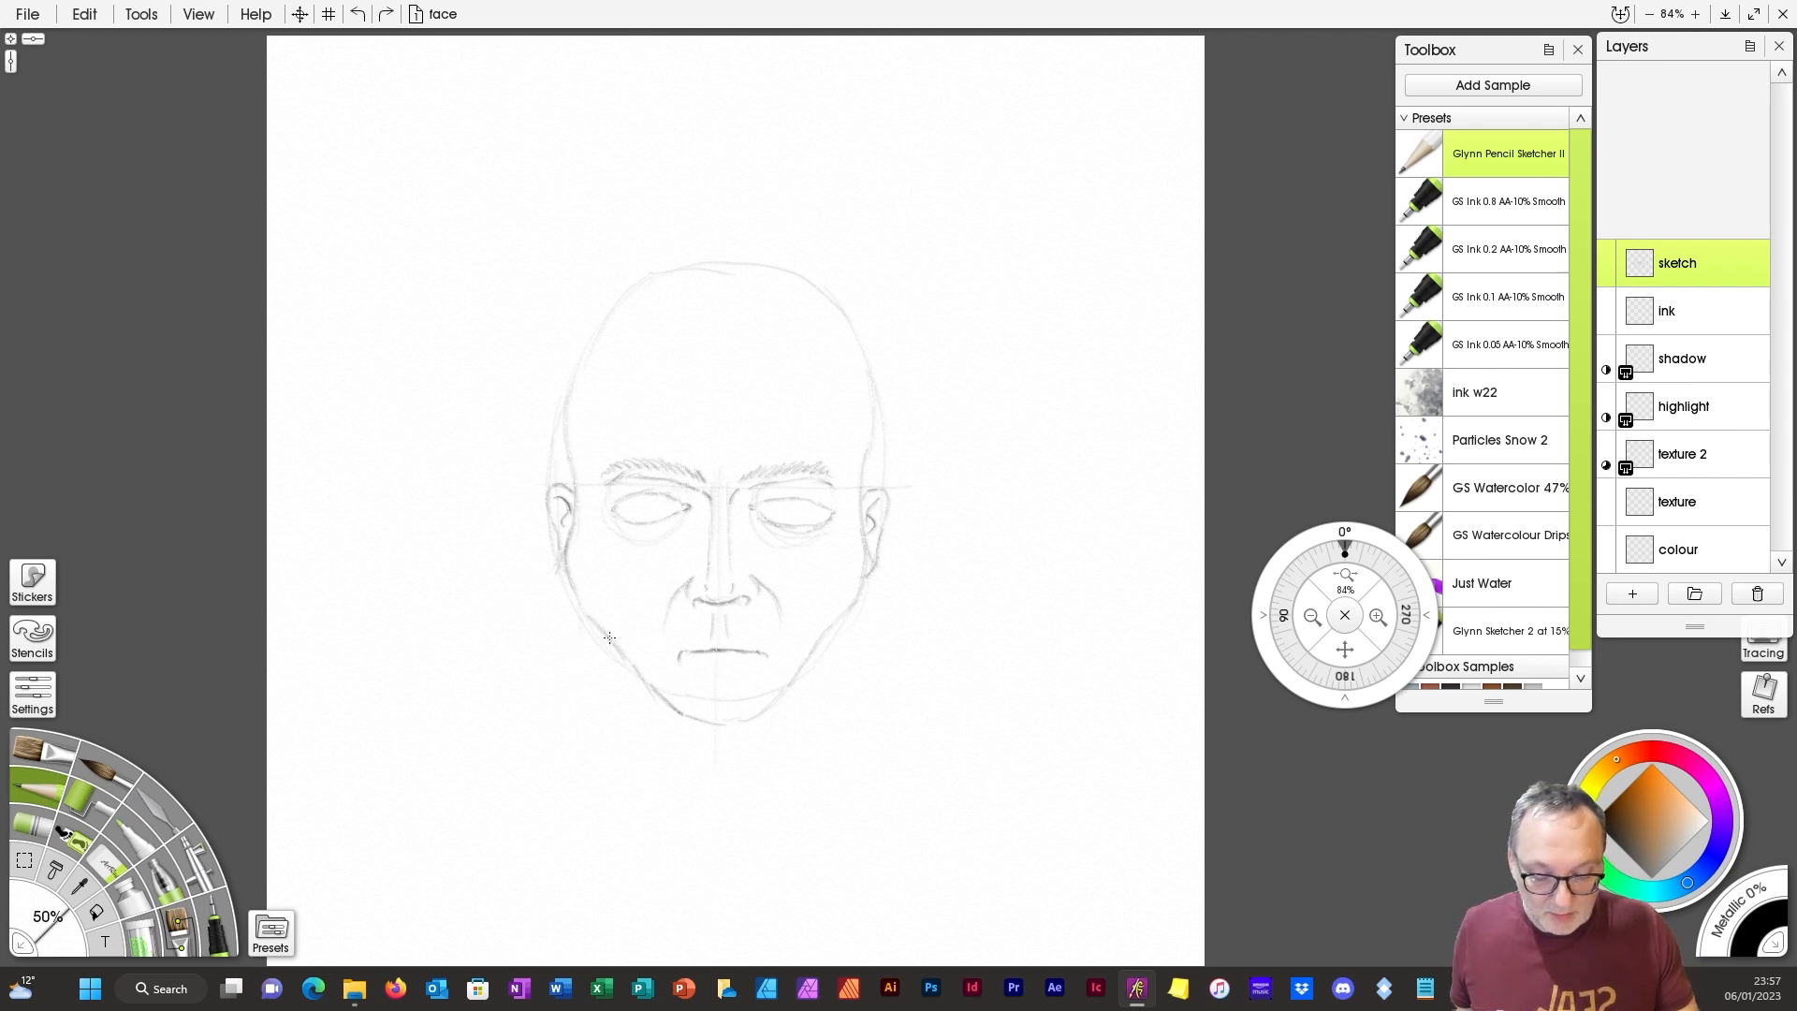
drag(592, 615, 596, 717)
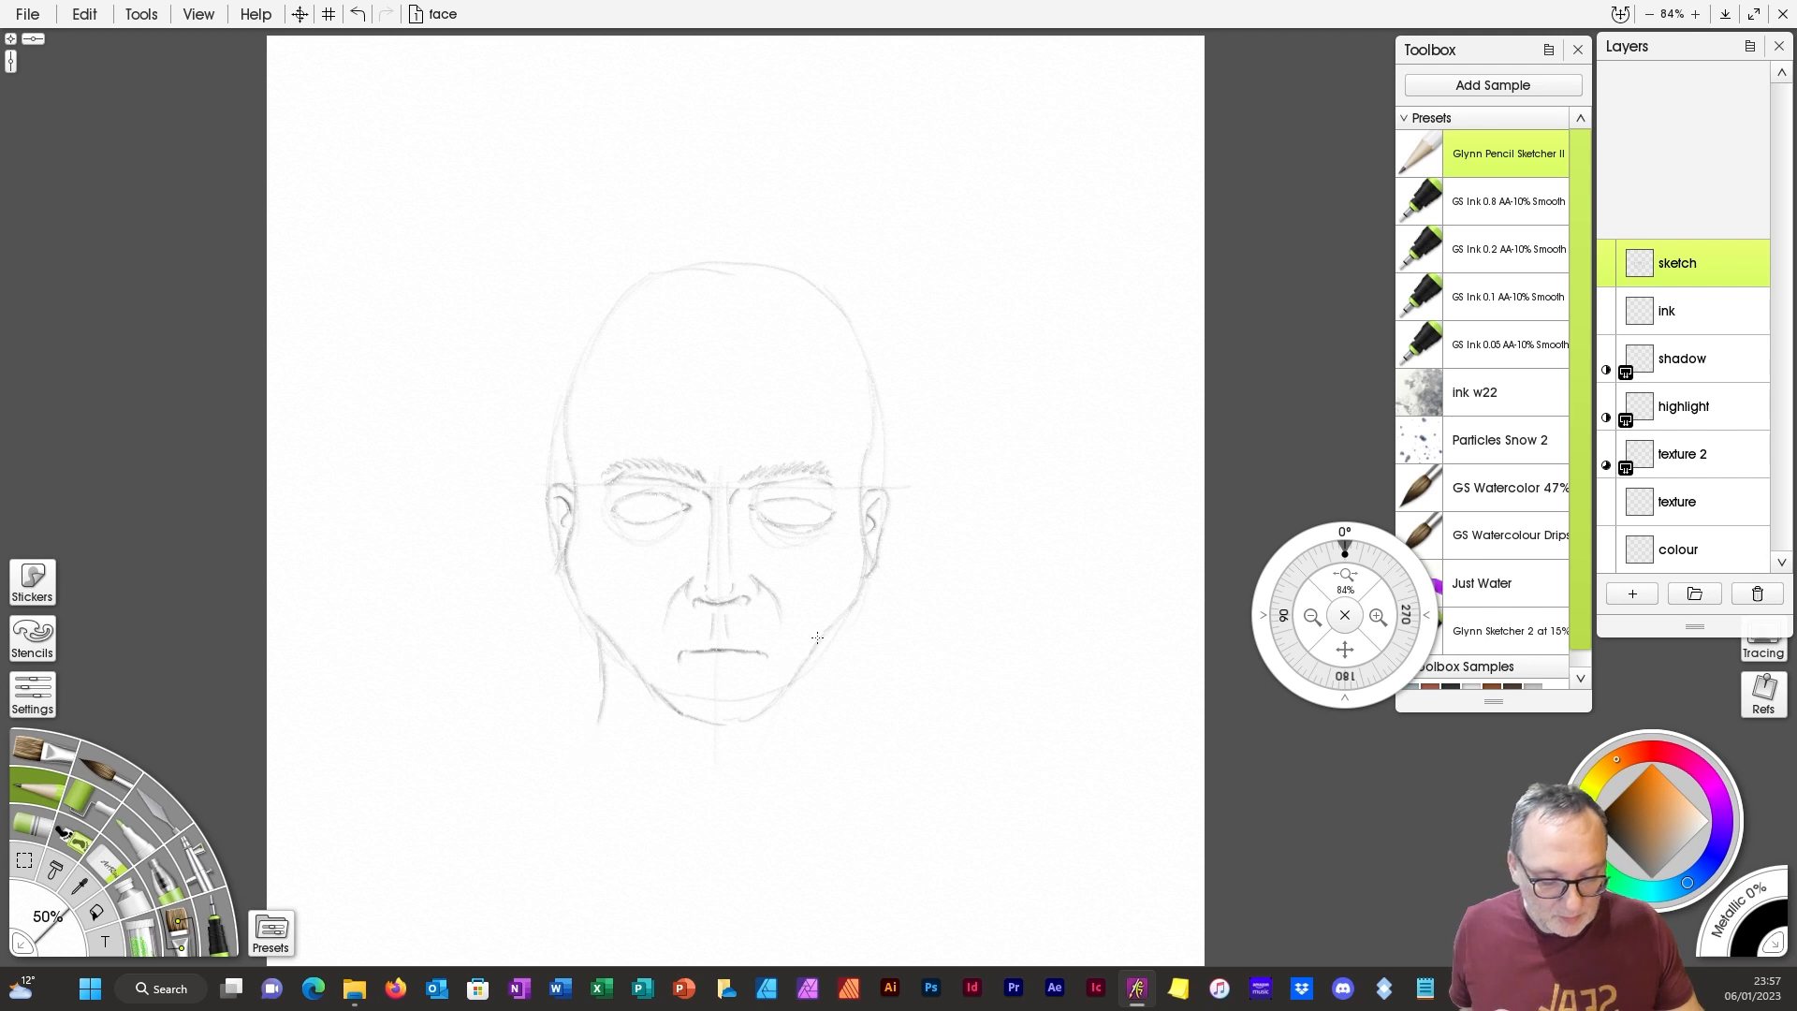
drag(835, 620, 820, 702)
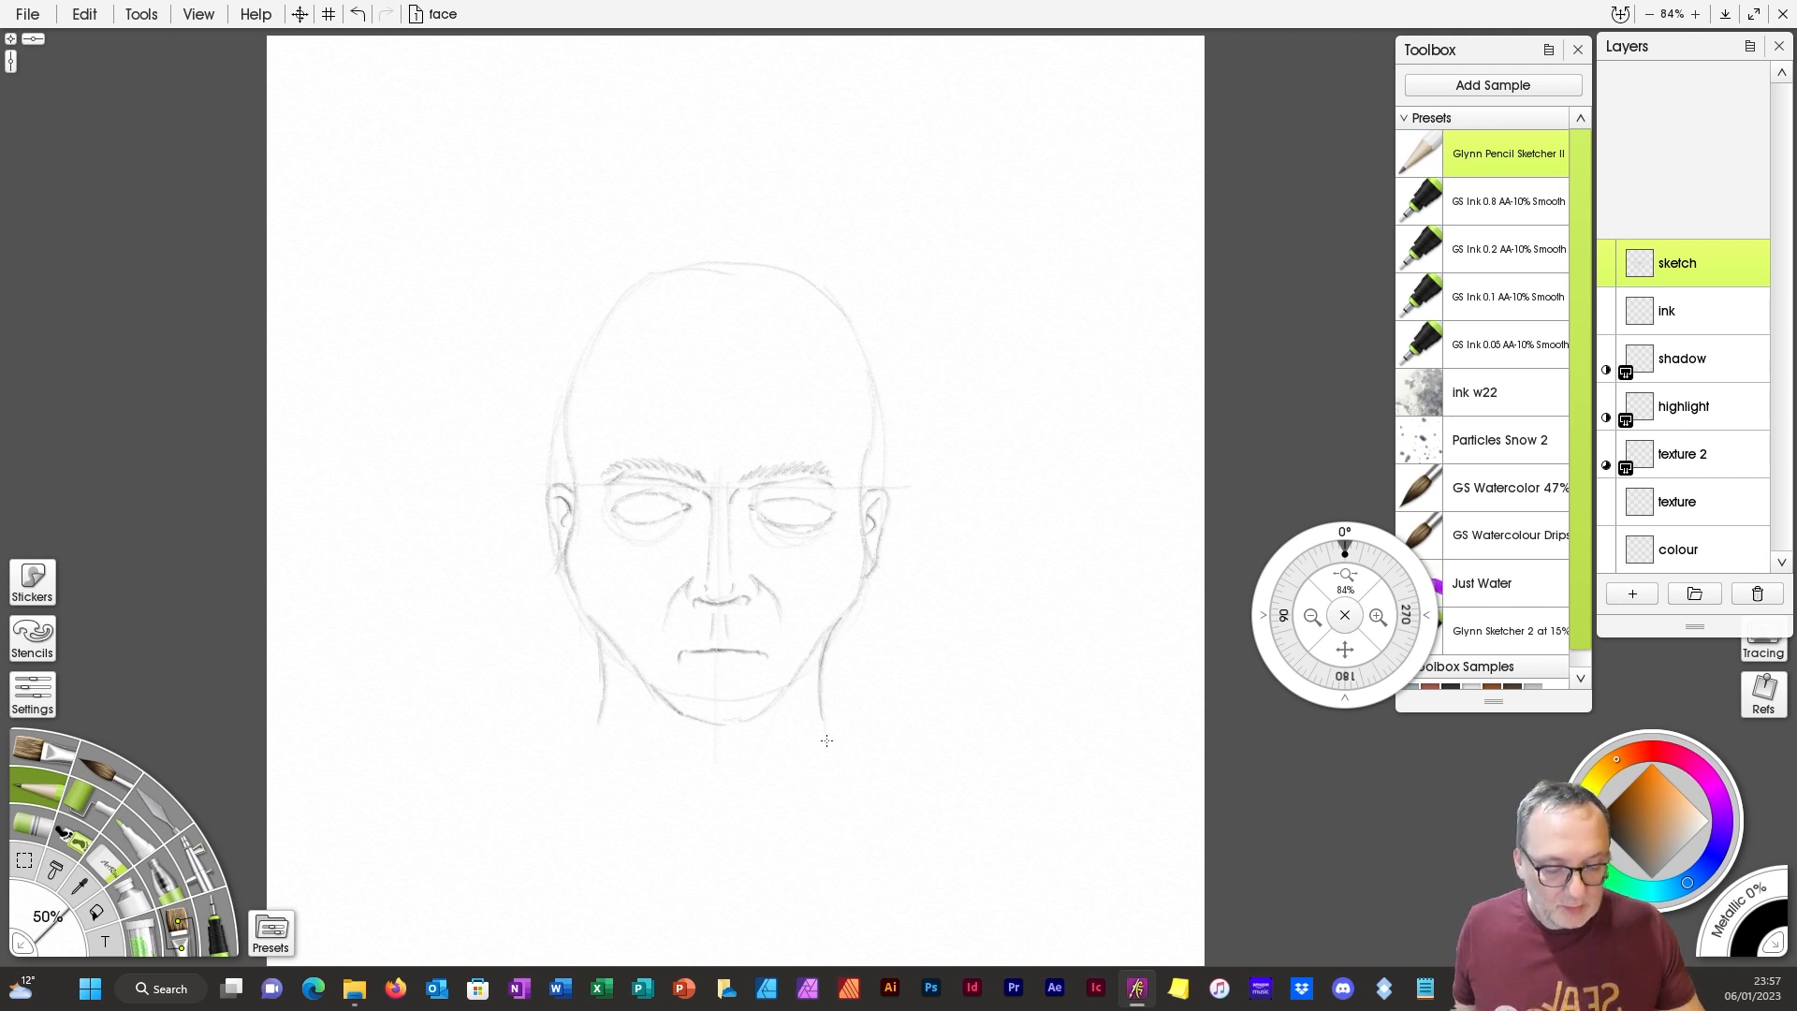
drag(610, 740, 719, 816)
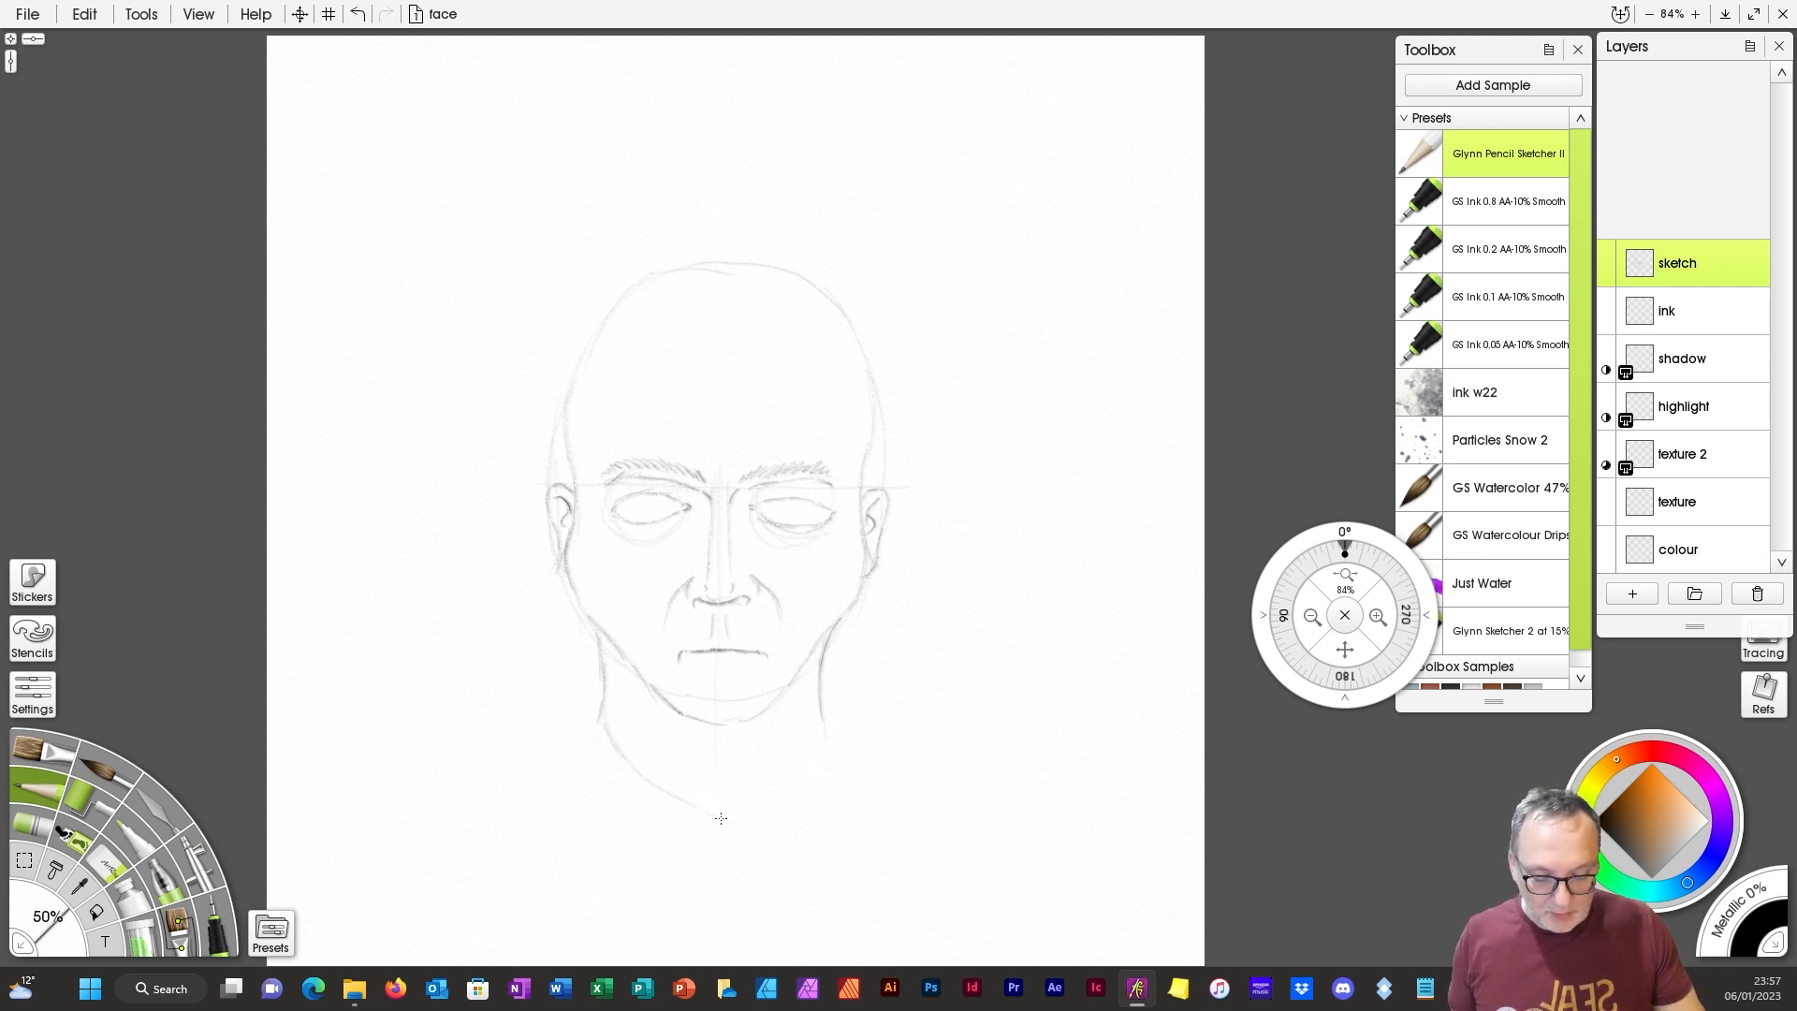
drag(823, 714, 751, 811)
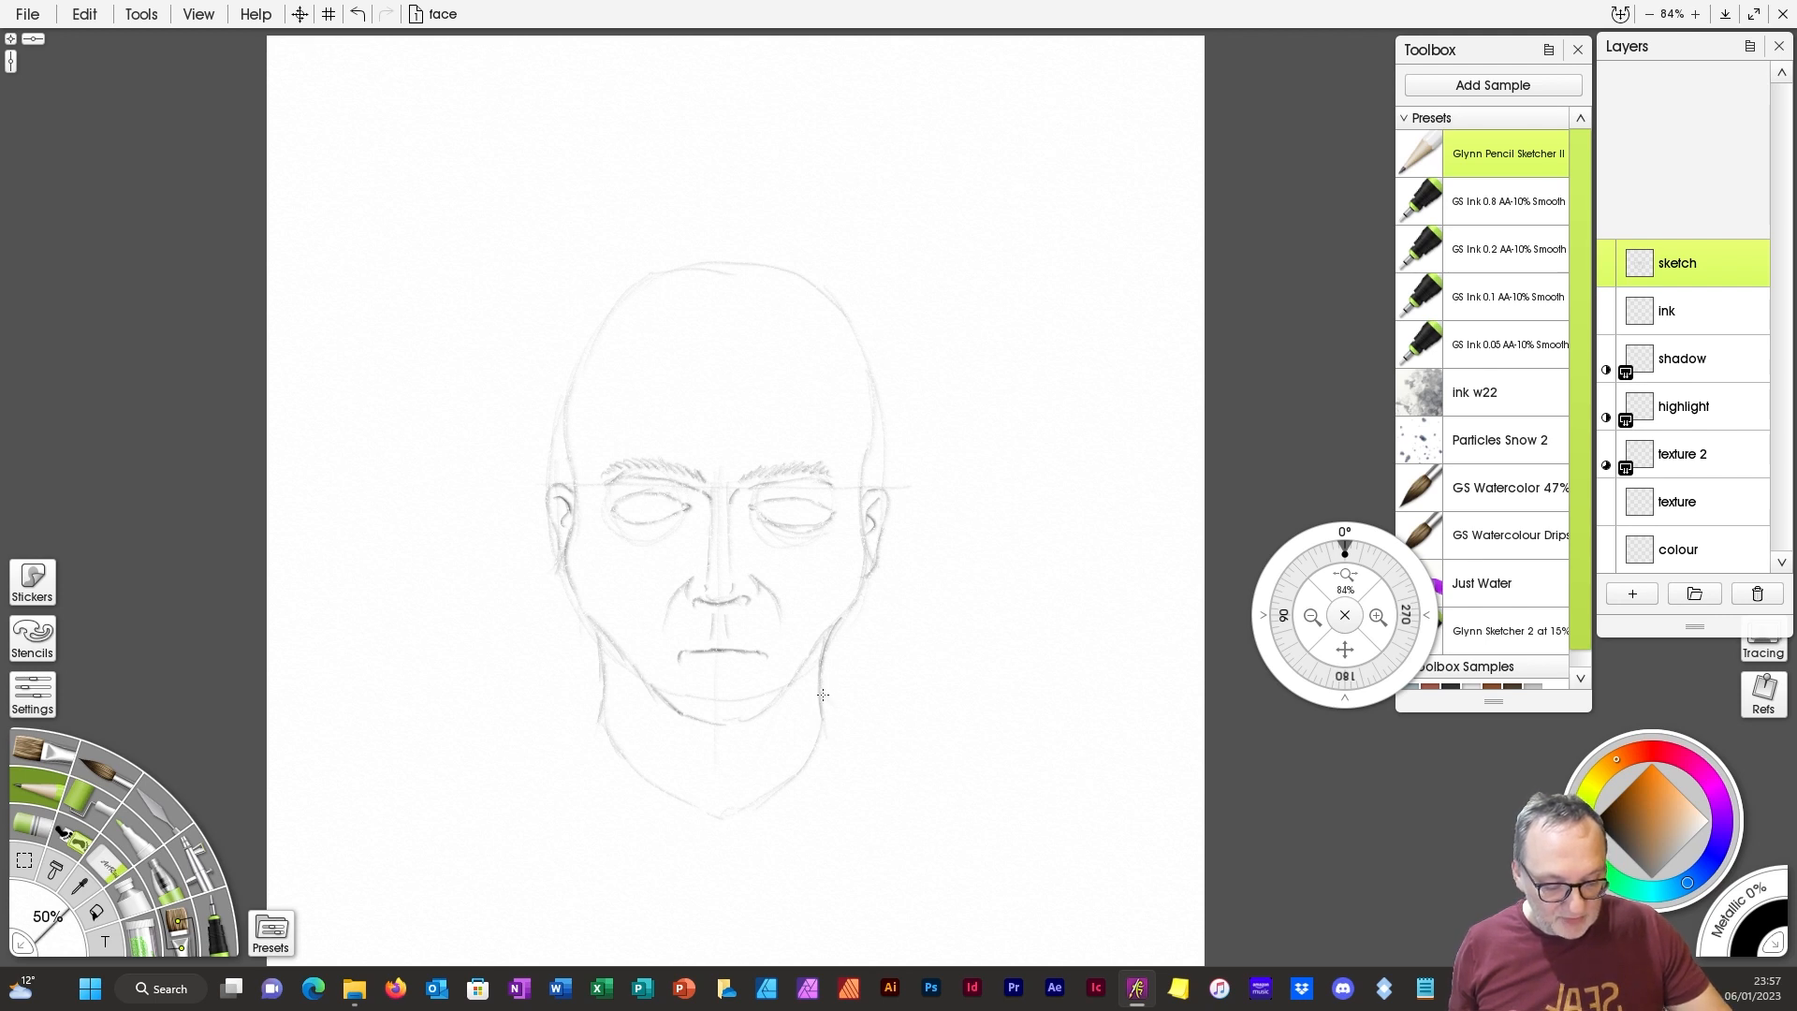
Step: Draw sloping shoulder lines from both sides of the neck, and give both eyes irises and pupils looking sideways
drag(823, 696, 992, 752)
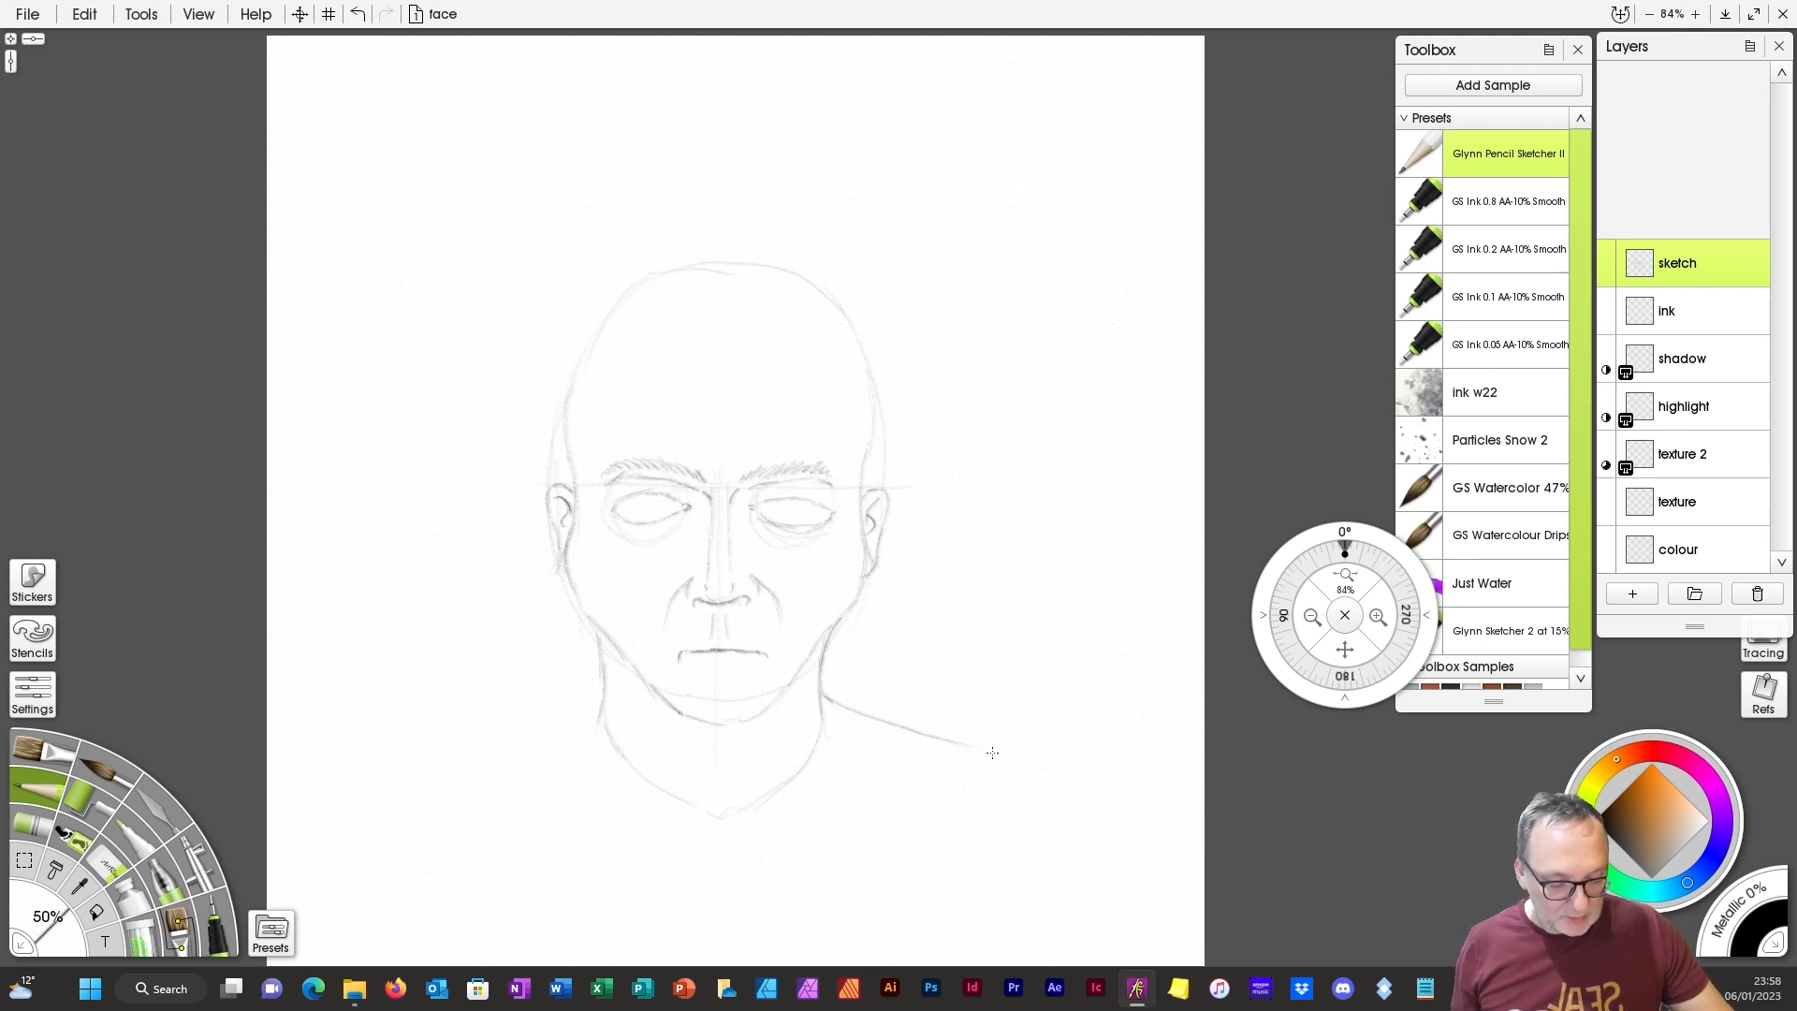
drag(603, 690, 488, 736)
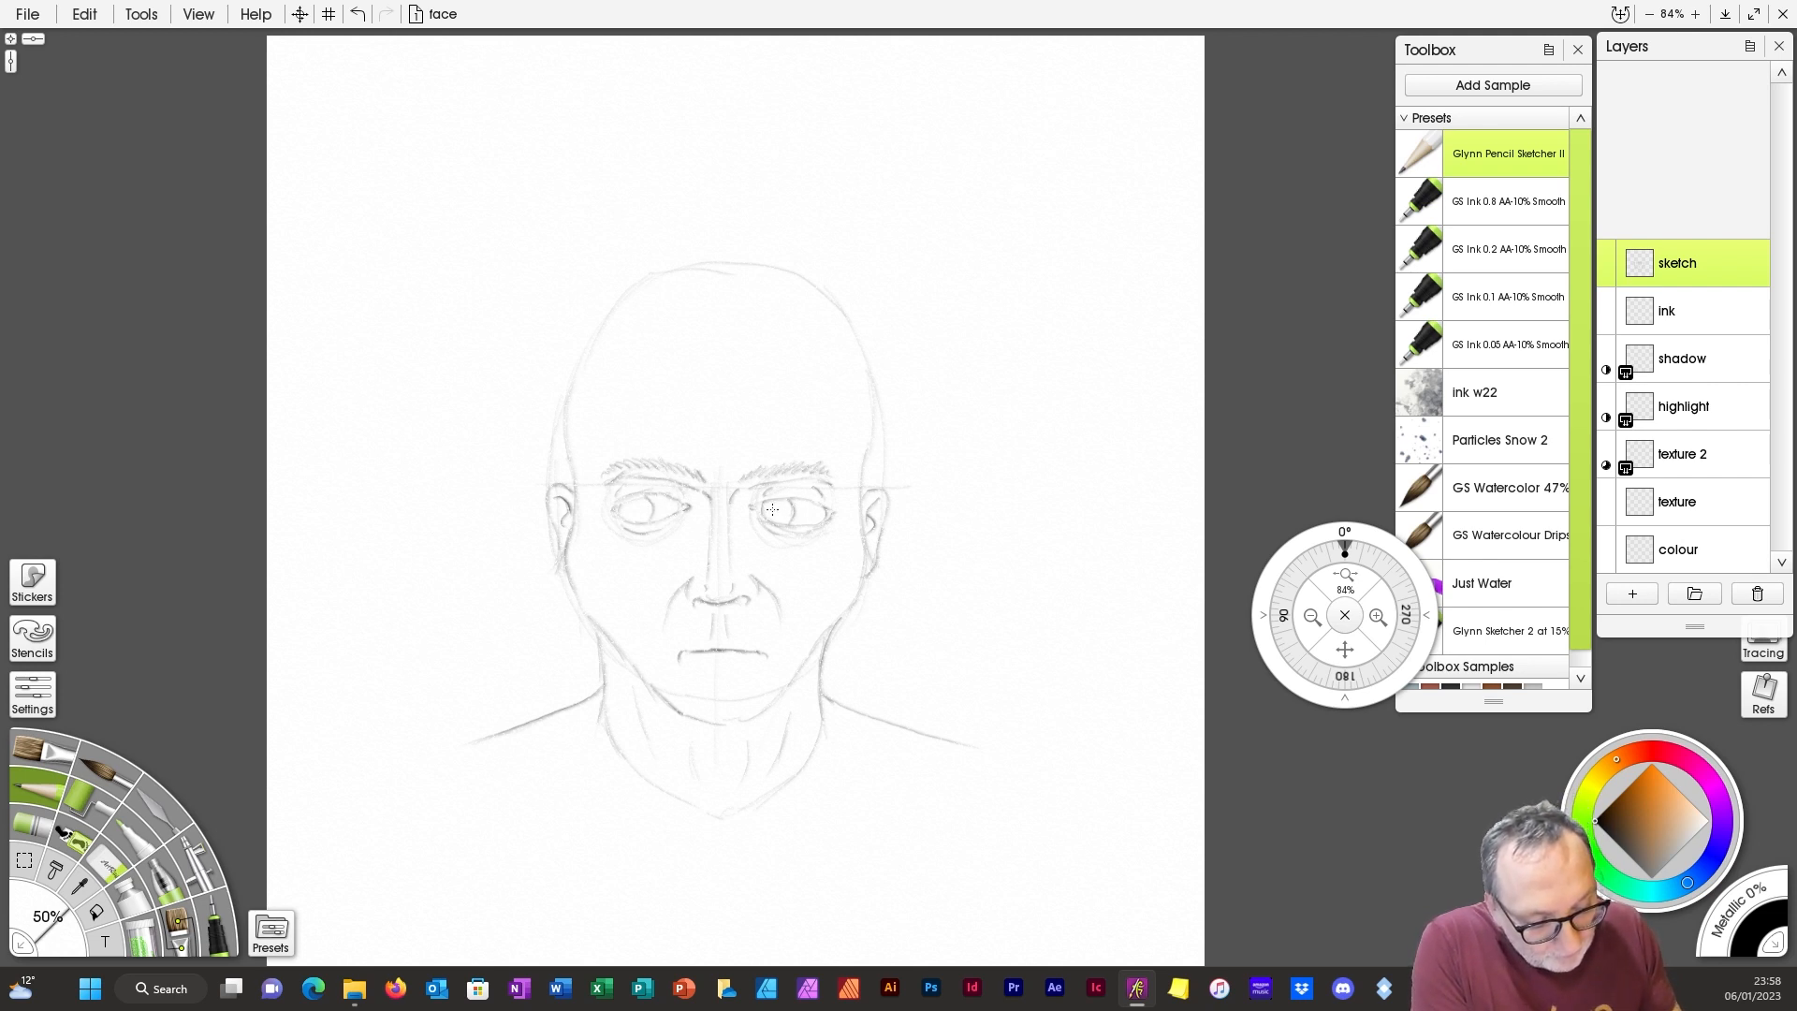
drag(773, 509, 775, 515)
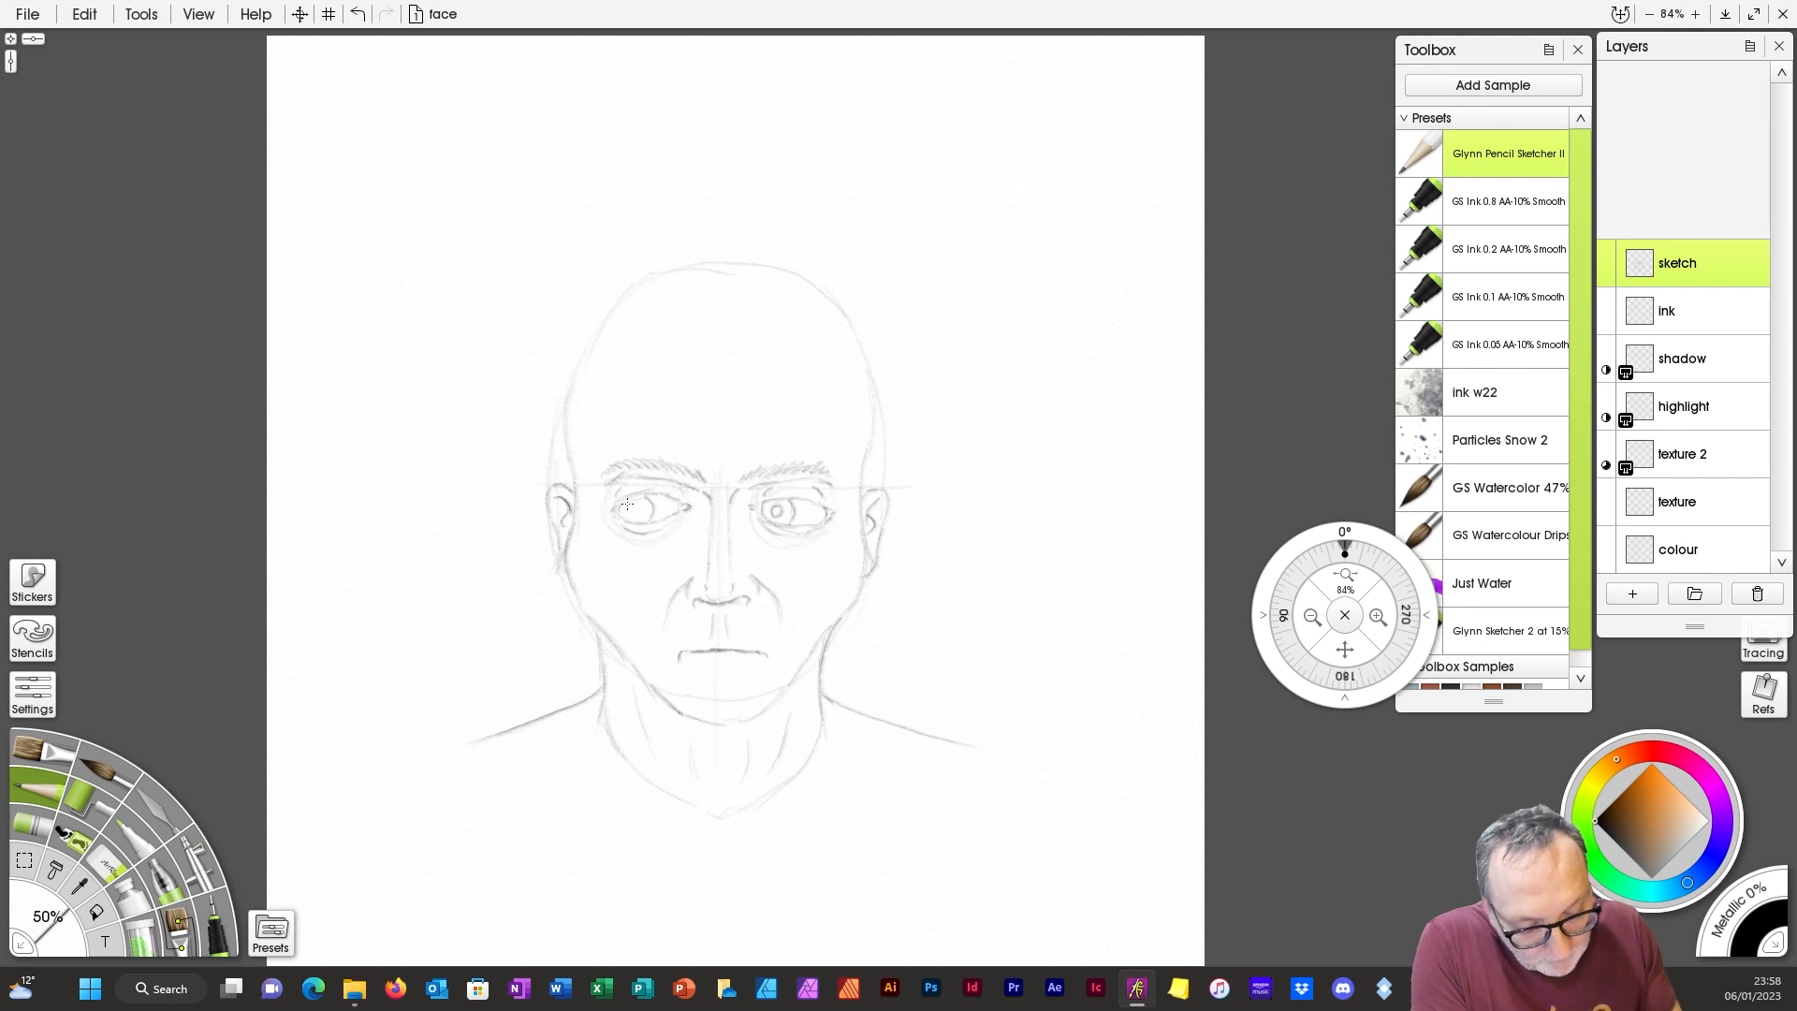
drag(633, 508, 636, 510)
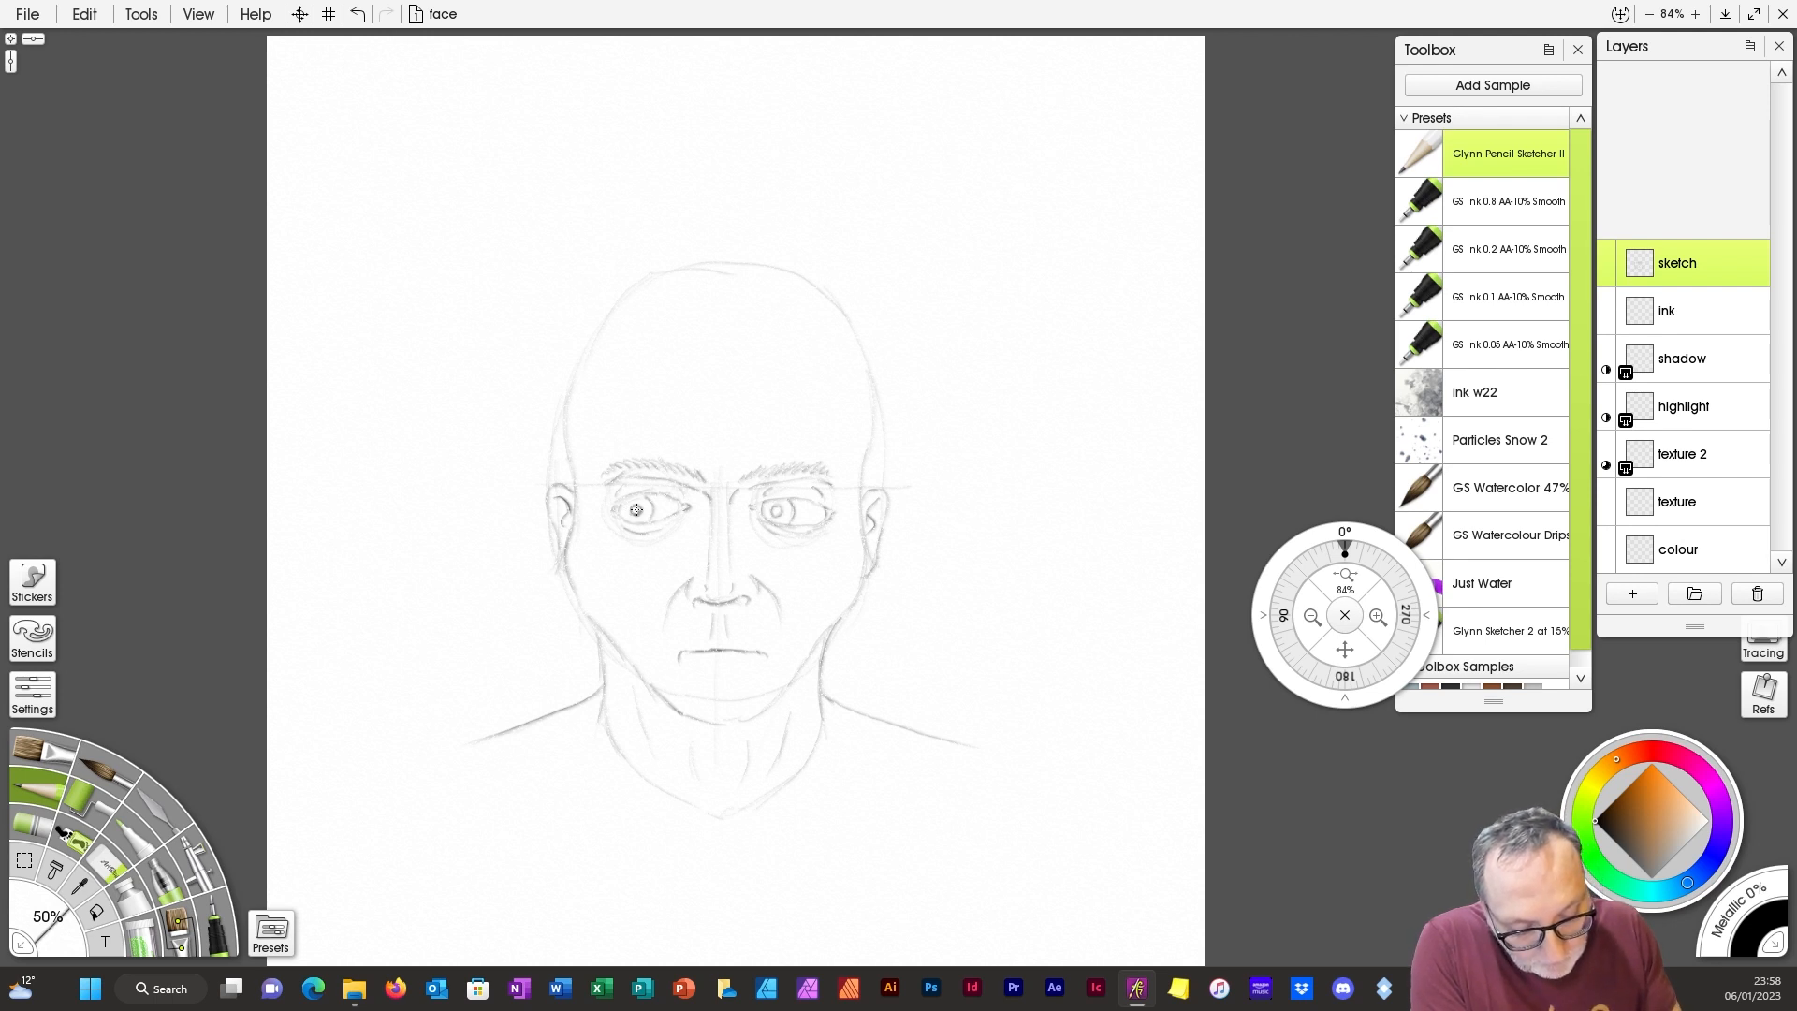
drag(775, 510, 778, 512)
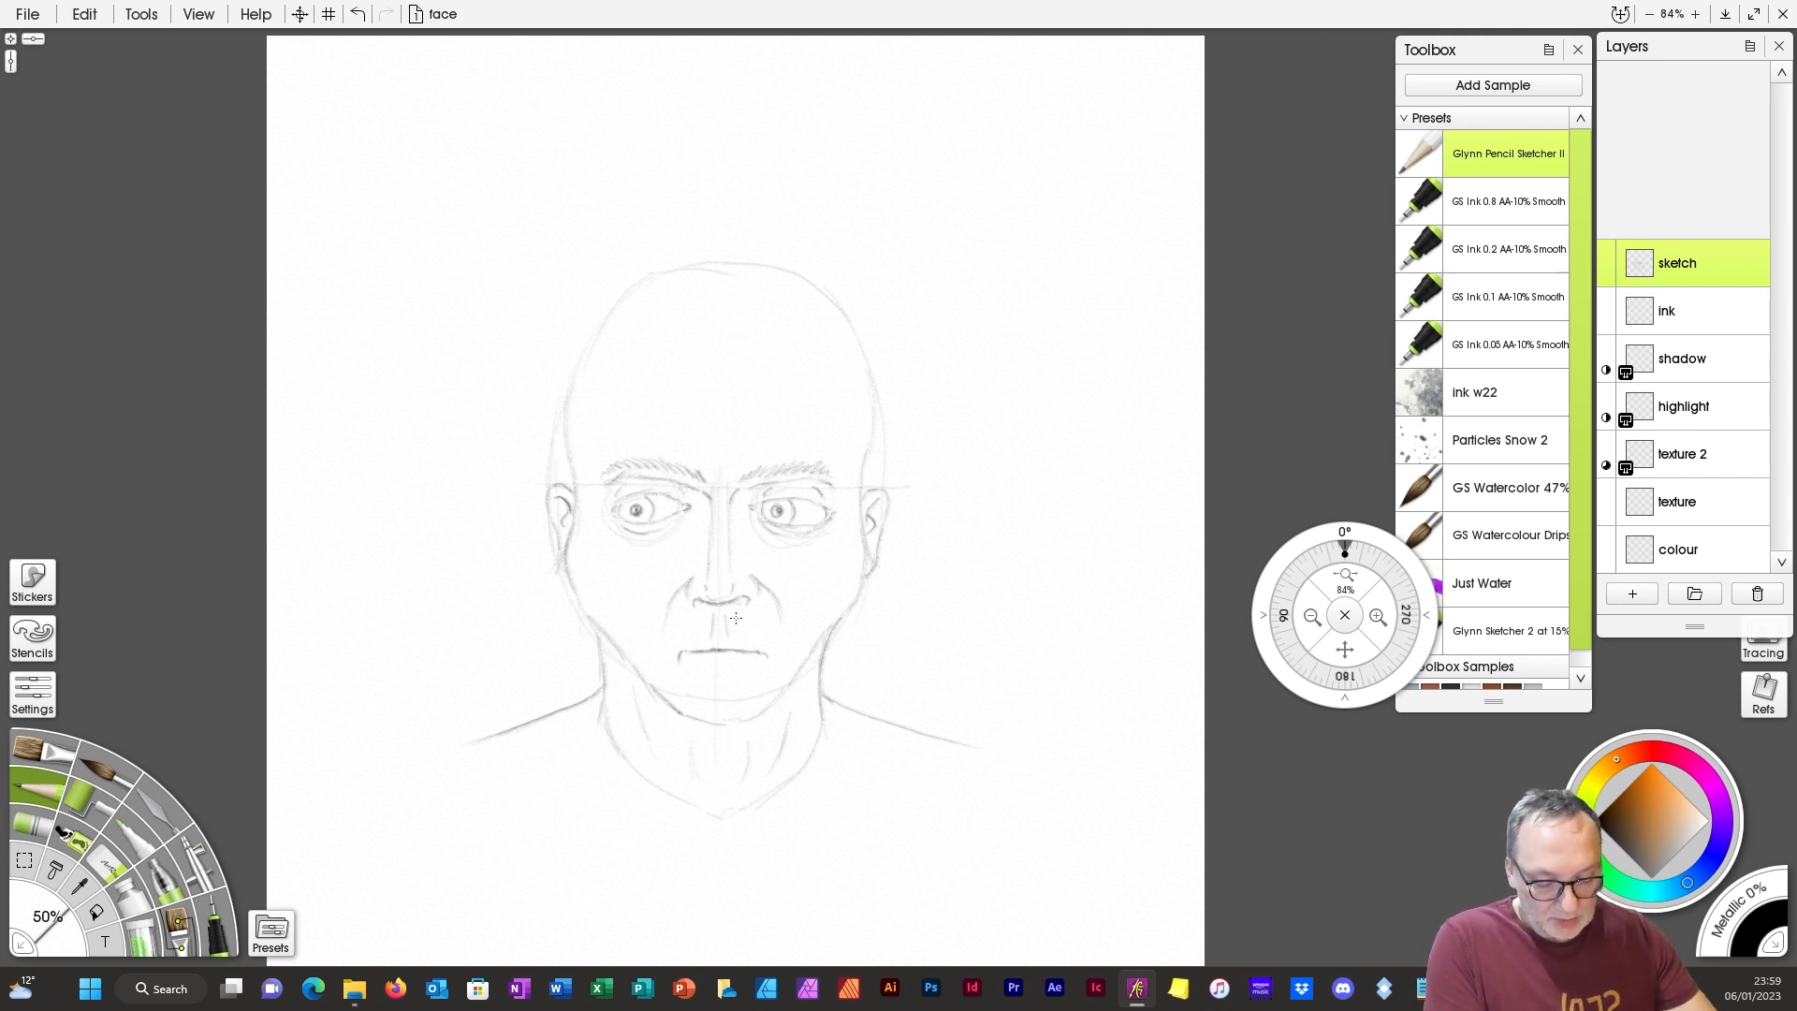
Step: Hatch a drooping moustache around the mouth, and shade sideburns down both sides of the face
mouse_move(734, 627)
mouse_down()
mouse_move(788, 665)
mouse_move(716, 616)
mouse_move(660, 657)
mouse_up()
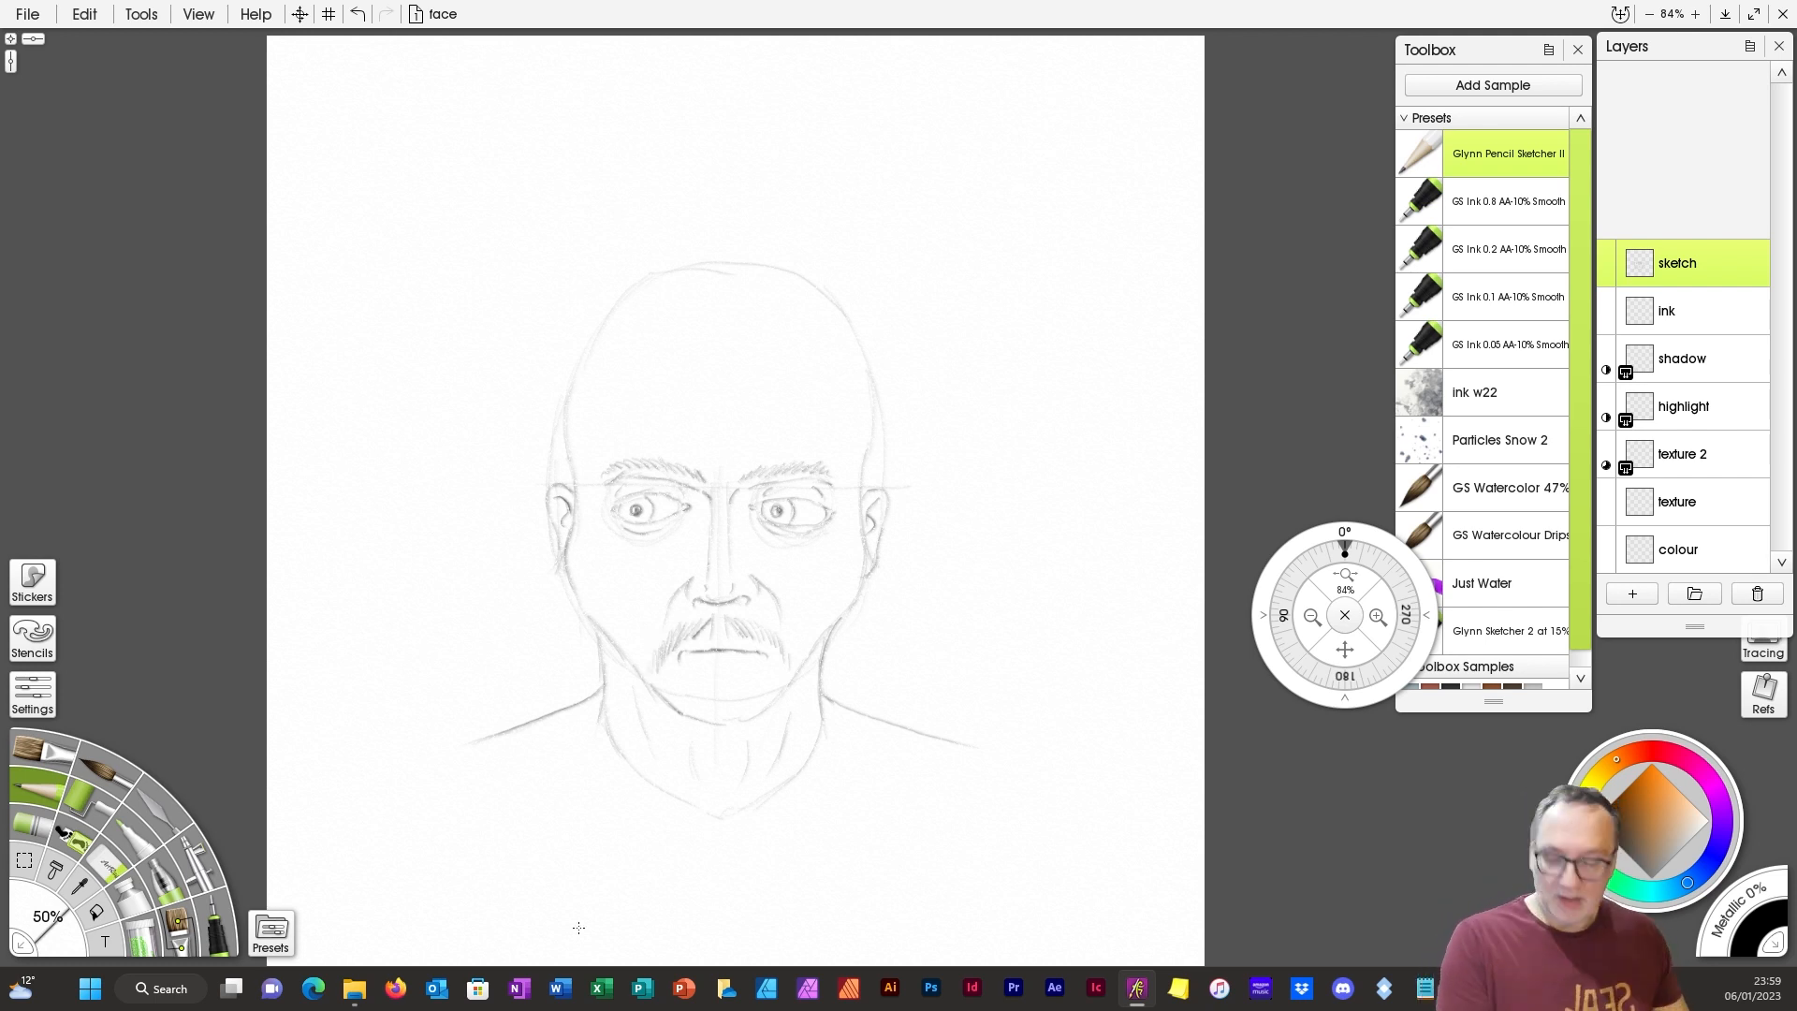
mouse_move(581, 473)
mouse_down()
mouse_move(565, 586)
mouse_move(583, 544)
mouse_move(568, 591)
mouse_move(588, 591)
mouse_move(591, 634)
mouse_up()
mouse_move(857, 474)
mouse_down()
mouse_move(864, 598)
mouse_move(847, 580)
mouse_move(842, 623)
mouse_up()
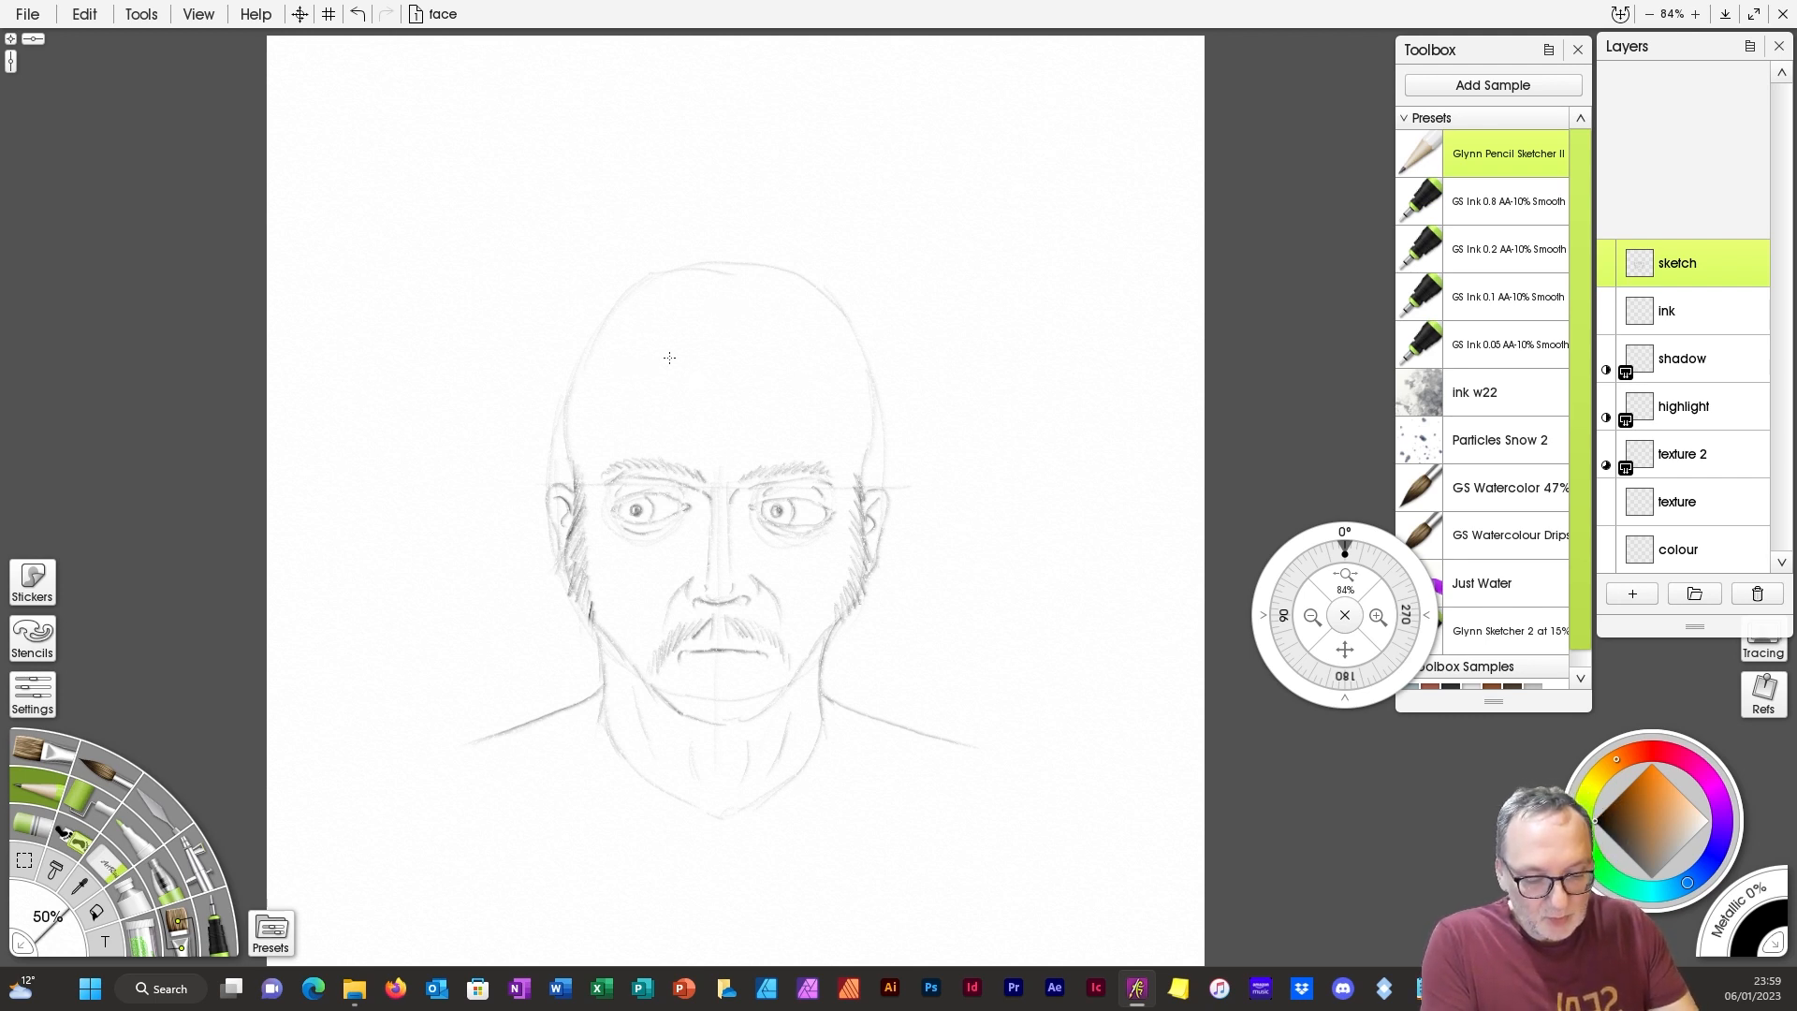
Step: Sketch forehead creases above the eyebrows, and draw a jagged fringe and hairline across to both temples
drag(628, 433, 787, 431)
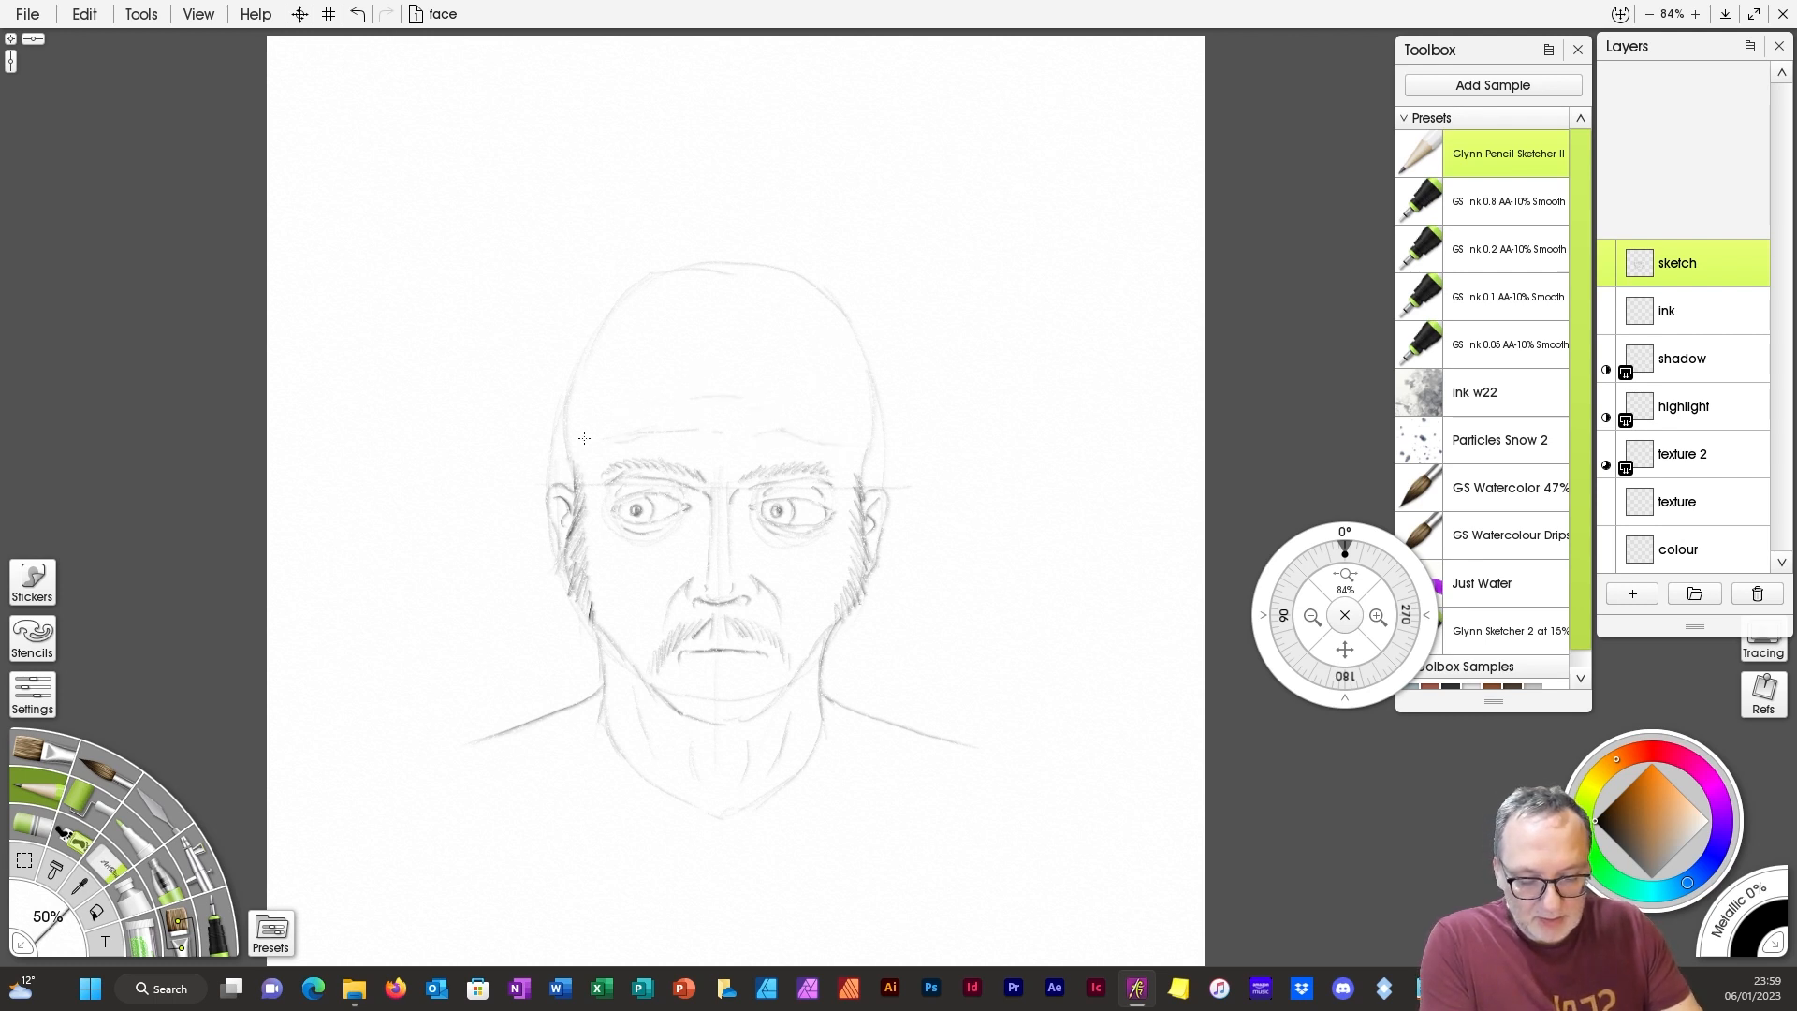
mouse_move(575, 457)
mouse_down()
mouse_move(645, 389)
mouse_move(576, 480)
mouse_move(611, 440)
mouse_up()
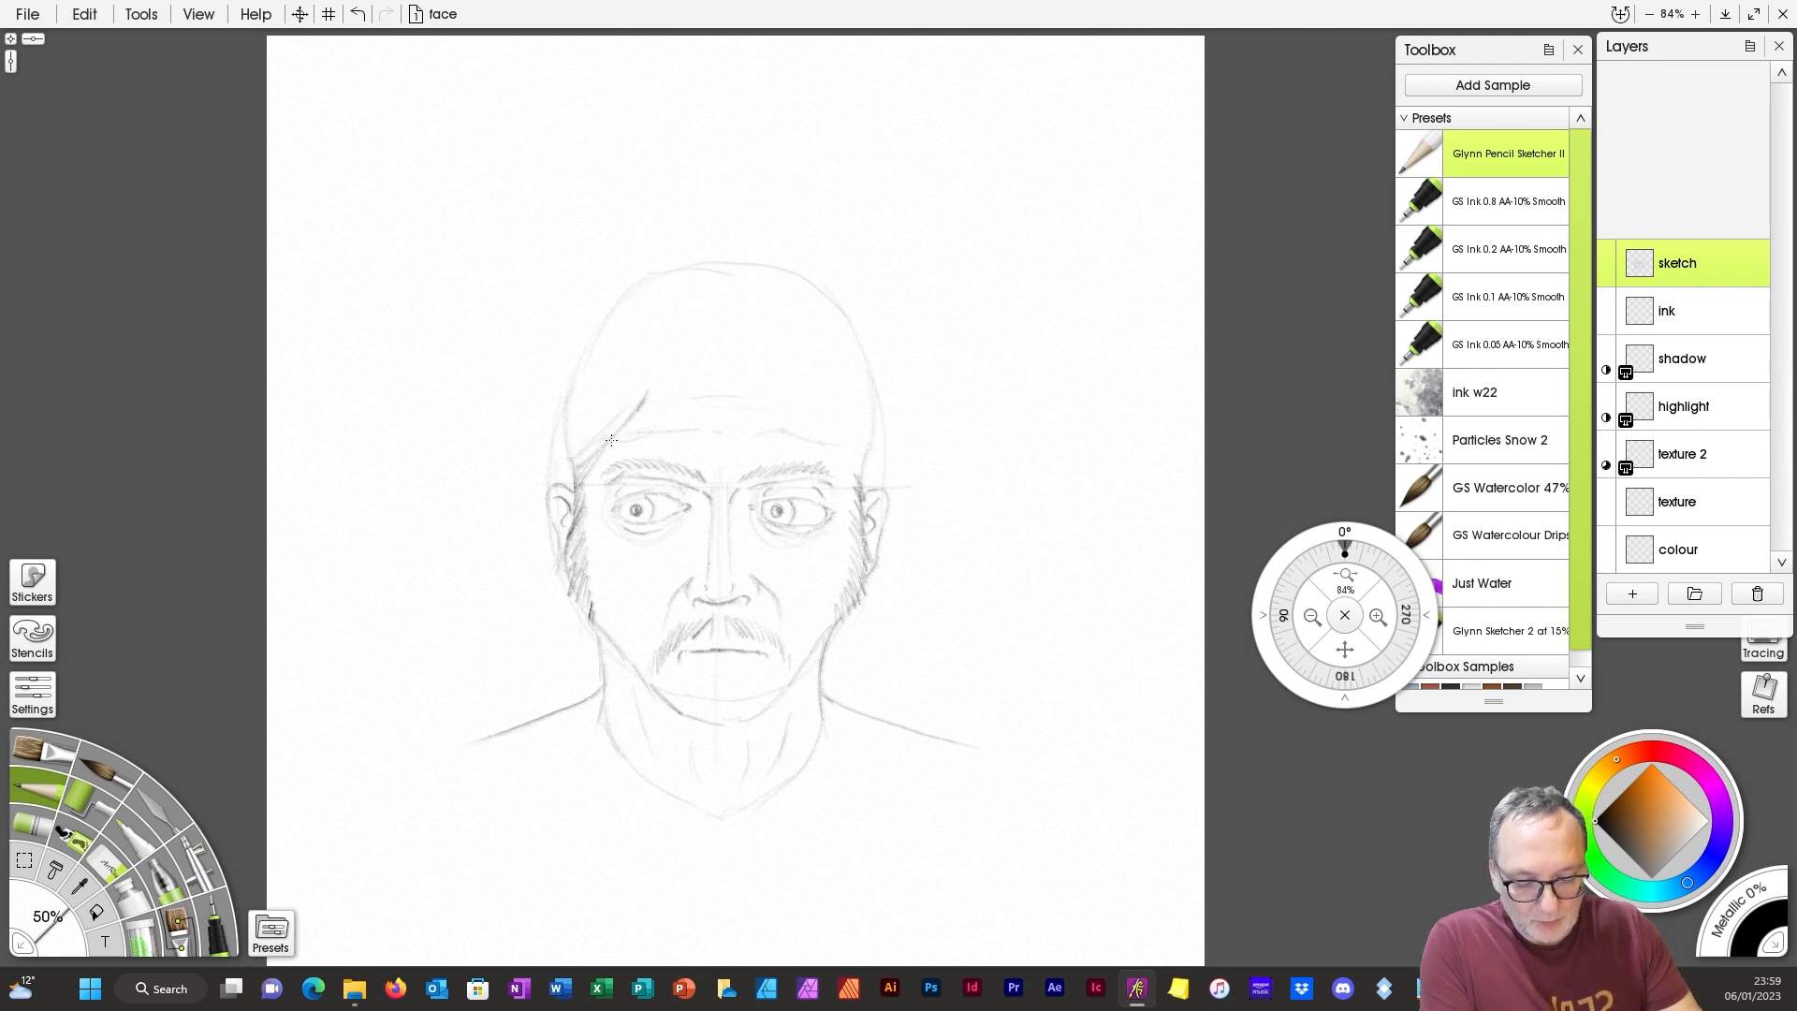
mouse_move(672, 384)
mouse_down()
mouse_move(766, 374)
mouse_move(742, 408)
mouse_move(767, 431)
mouse_move(765, 399)
mouse_move(747, 405)
mouse_move(794, 376)
mouse_move(807, 422)
mouse_move(859, 468)
mouse_up()
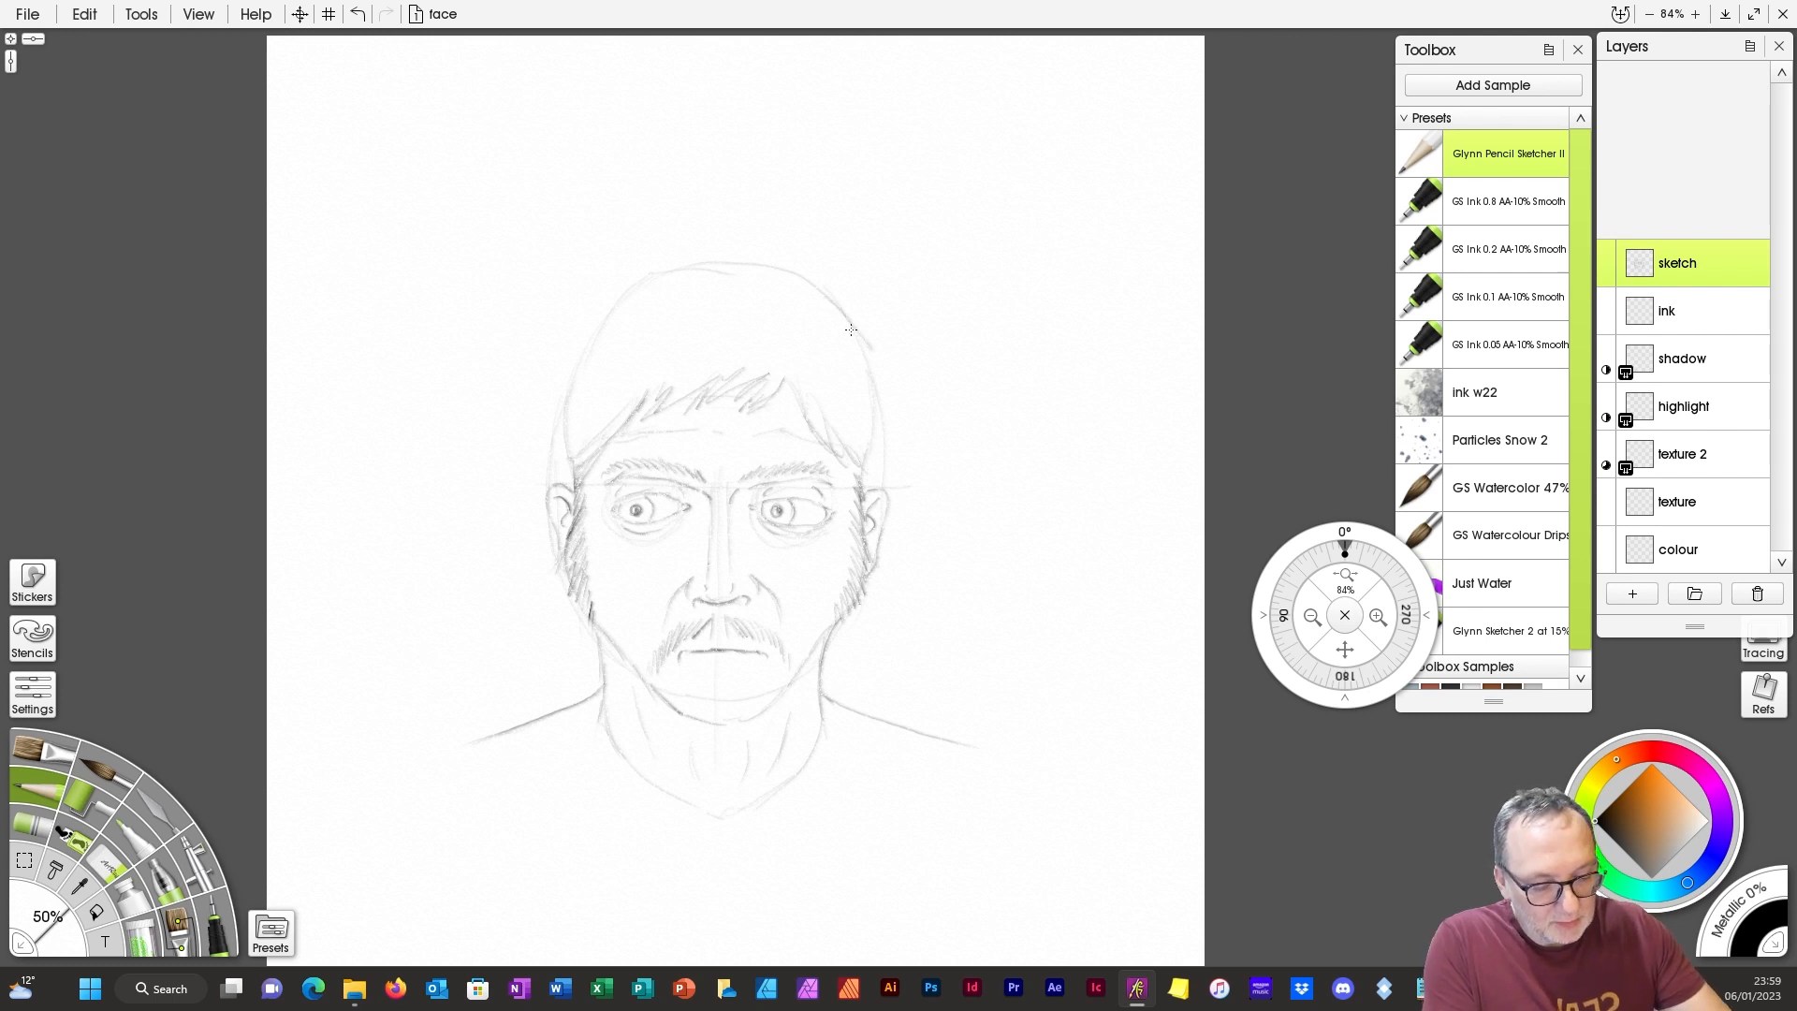
Step: Outline short, rough-edged hair around the sides and crown of the head, and fill it with loose diagonal strands
mouse_move(853, 329)
mouse_down()
mouse_move(884, 393)
mouse_move(866, 480)
mouse_up()
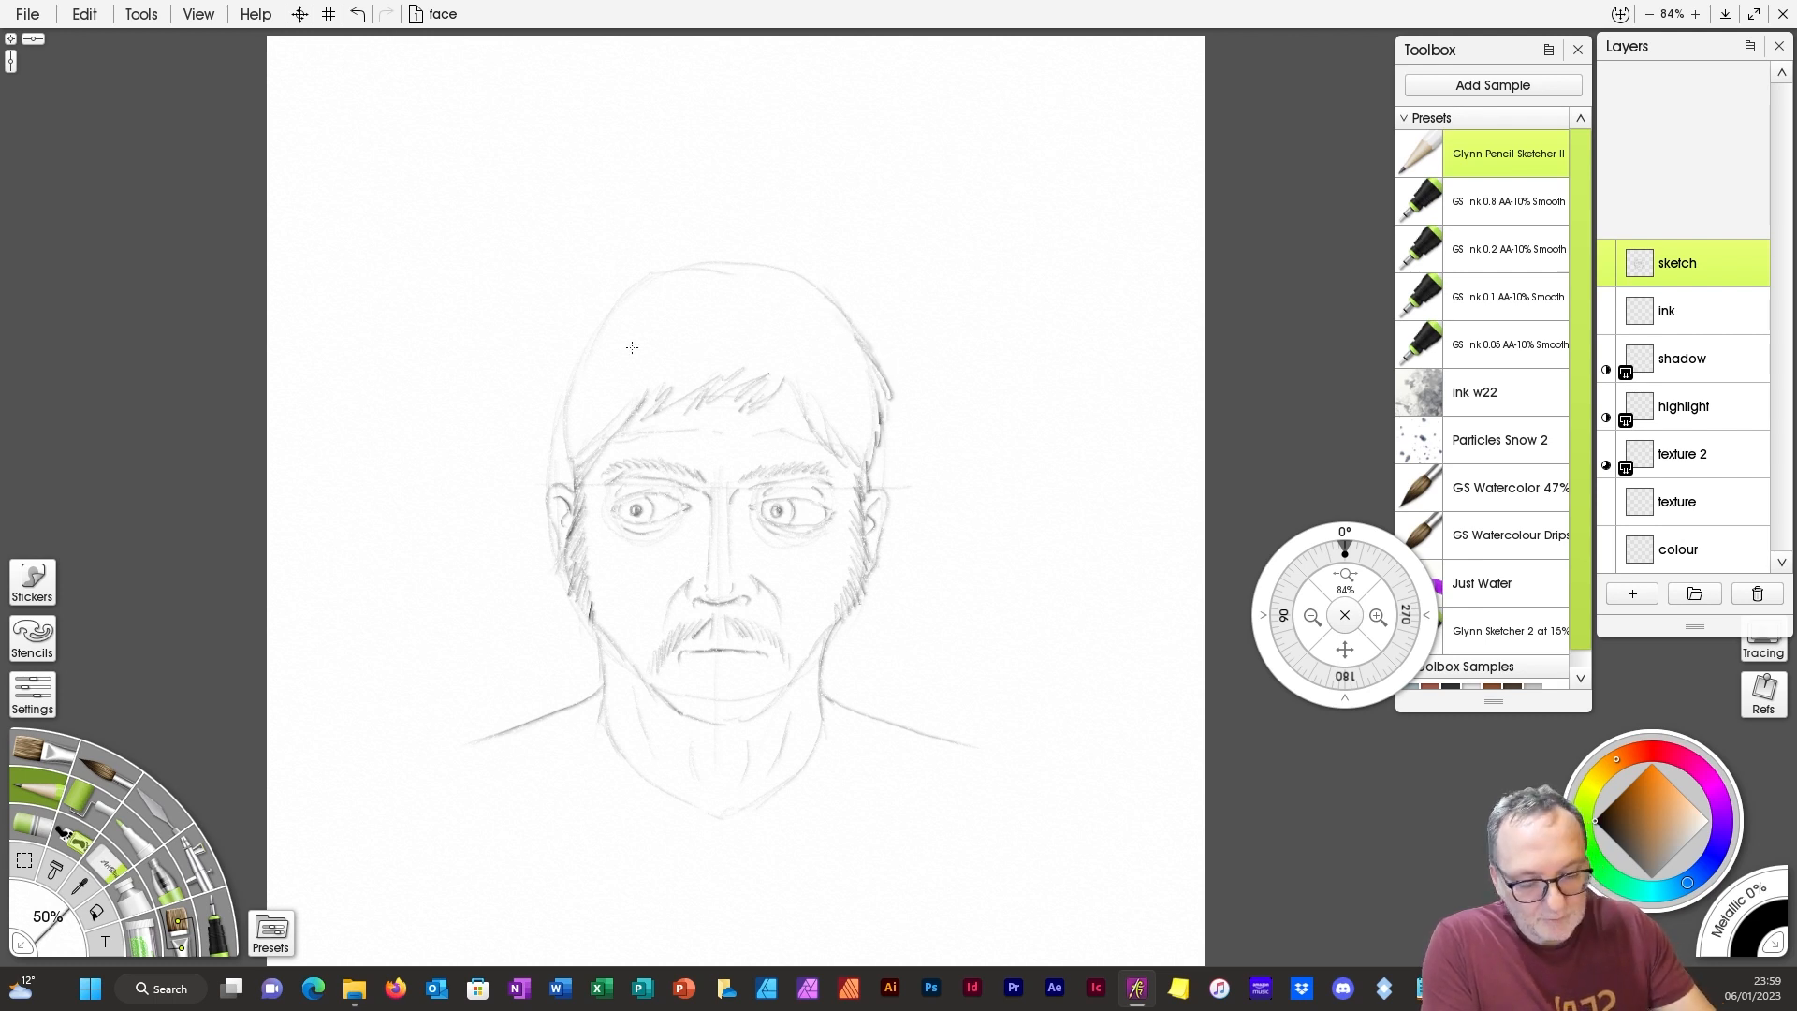
mouse_move(616, 307)
mouse_down()
mouse_move(559, 392)
mouse_move(567, 478)
mouse_up()
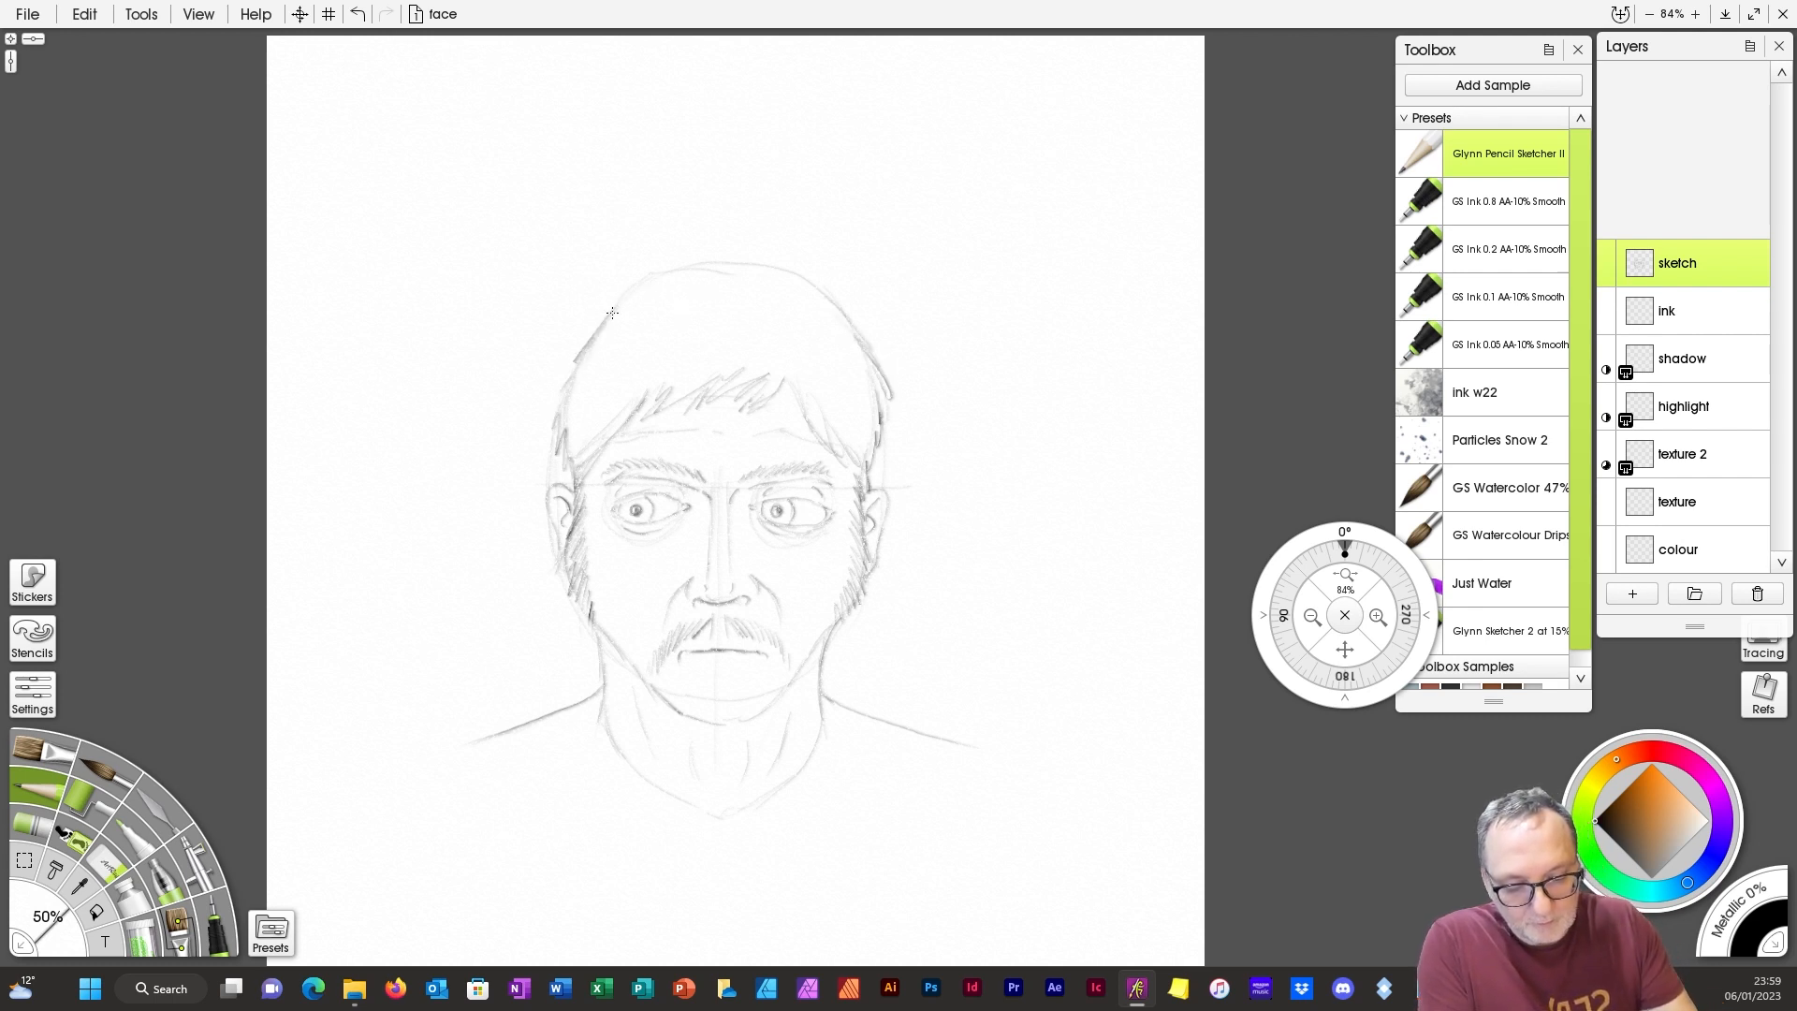
mouse_move(590, 333)
mouse_down()
mouse_move(646, 282)
mouse_move(763, 255)
mouse_move(854, 302)
mouse_move(880, 348)
mouse_up()
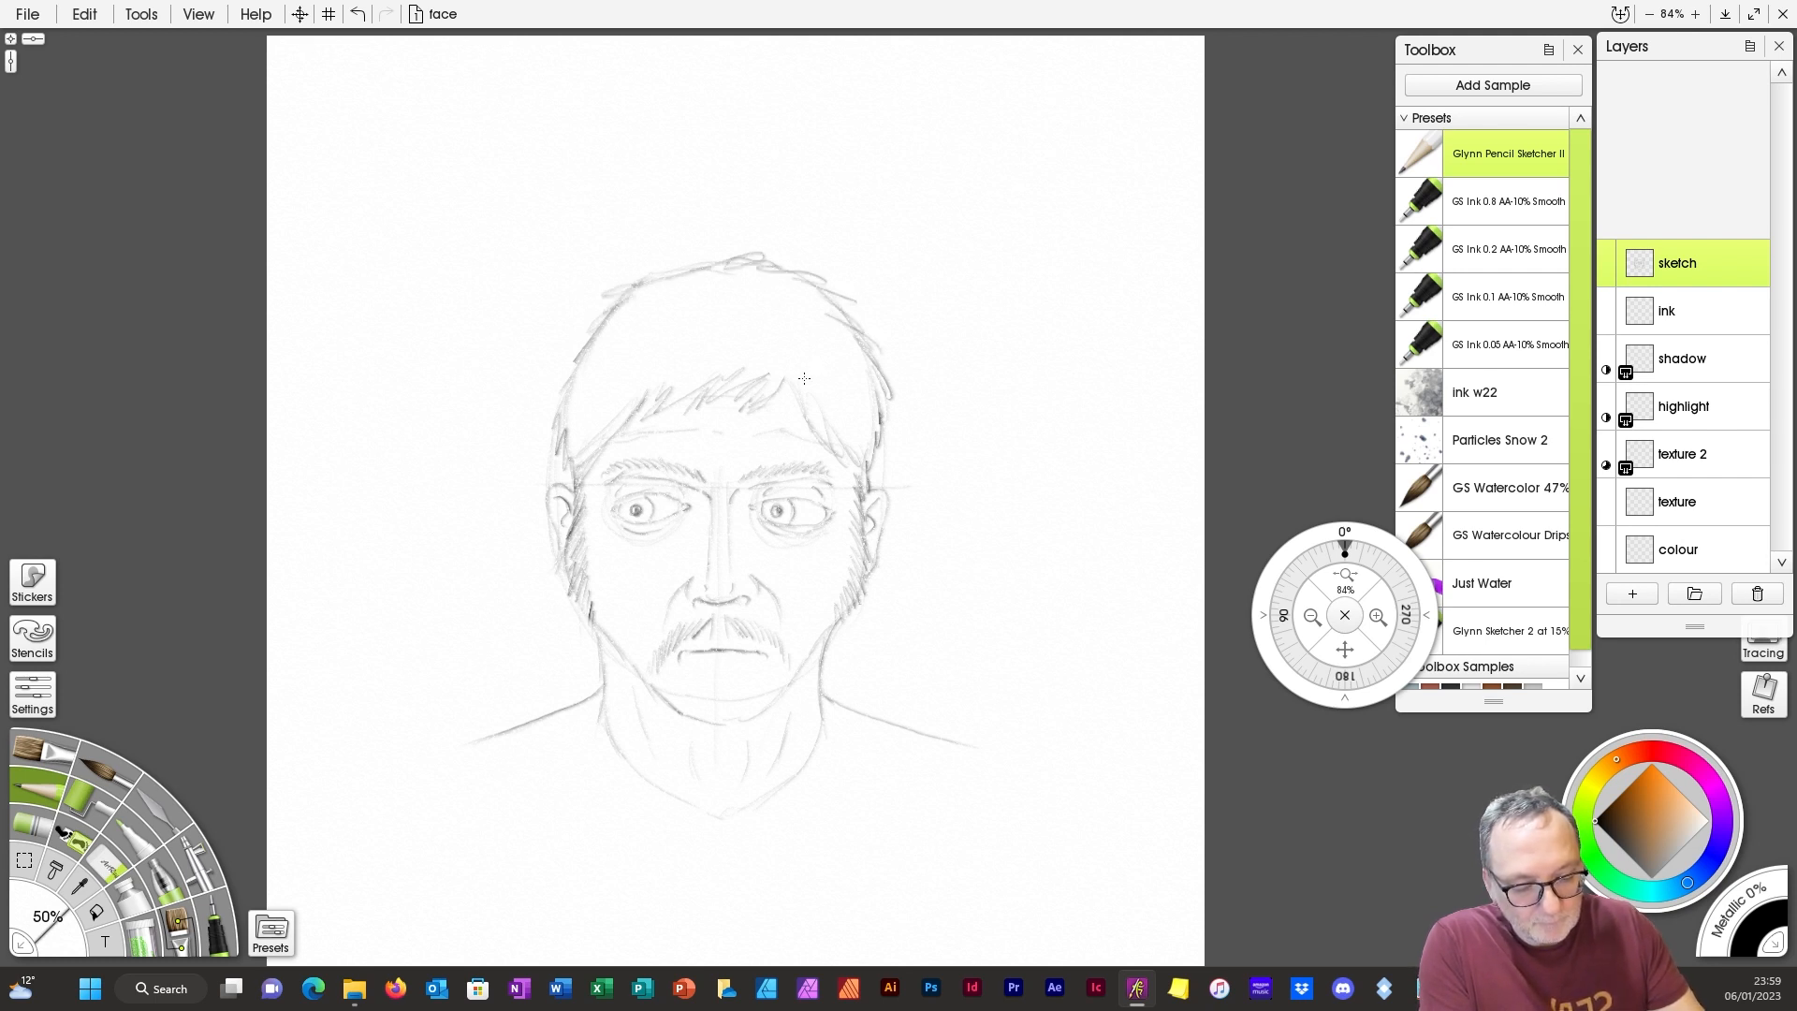
drag(784, 271, 738, 303)
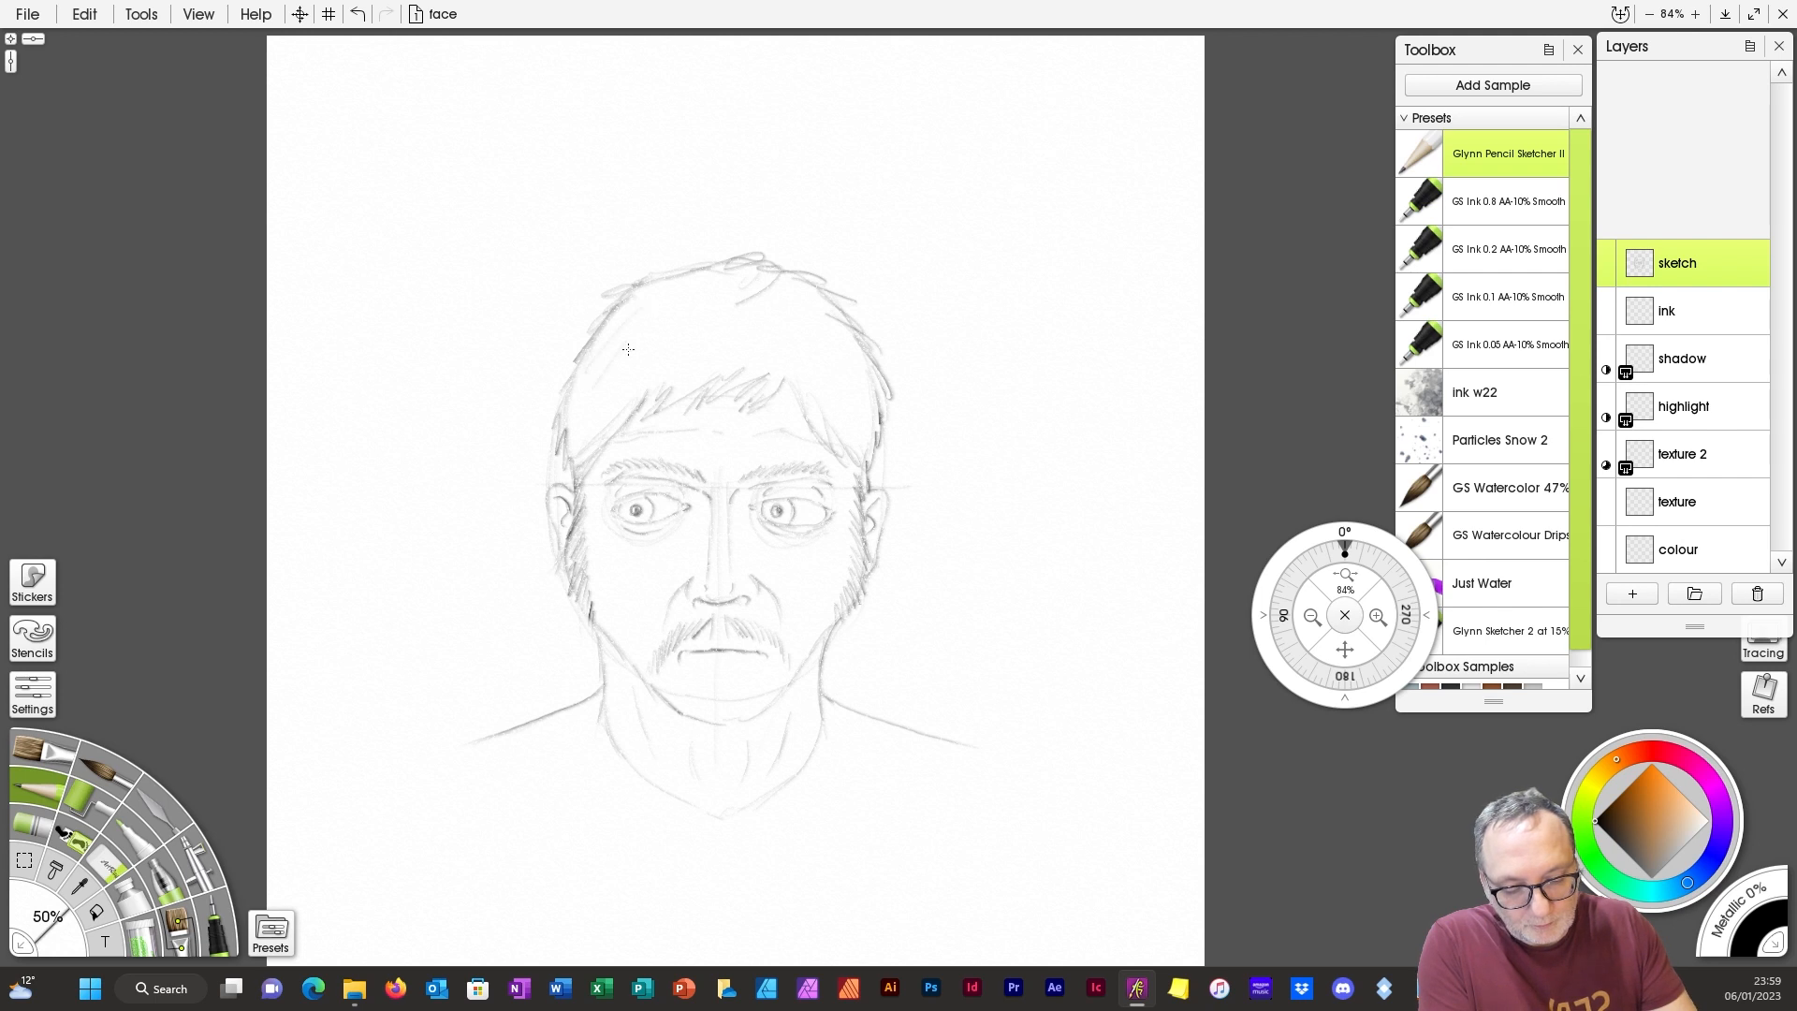
drag(613, 398, 596, 414)
drag(691, 329, 625, 385)
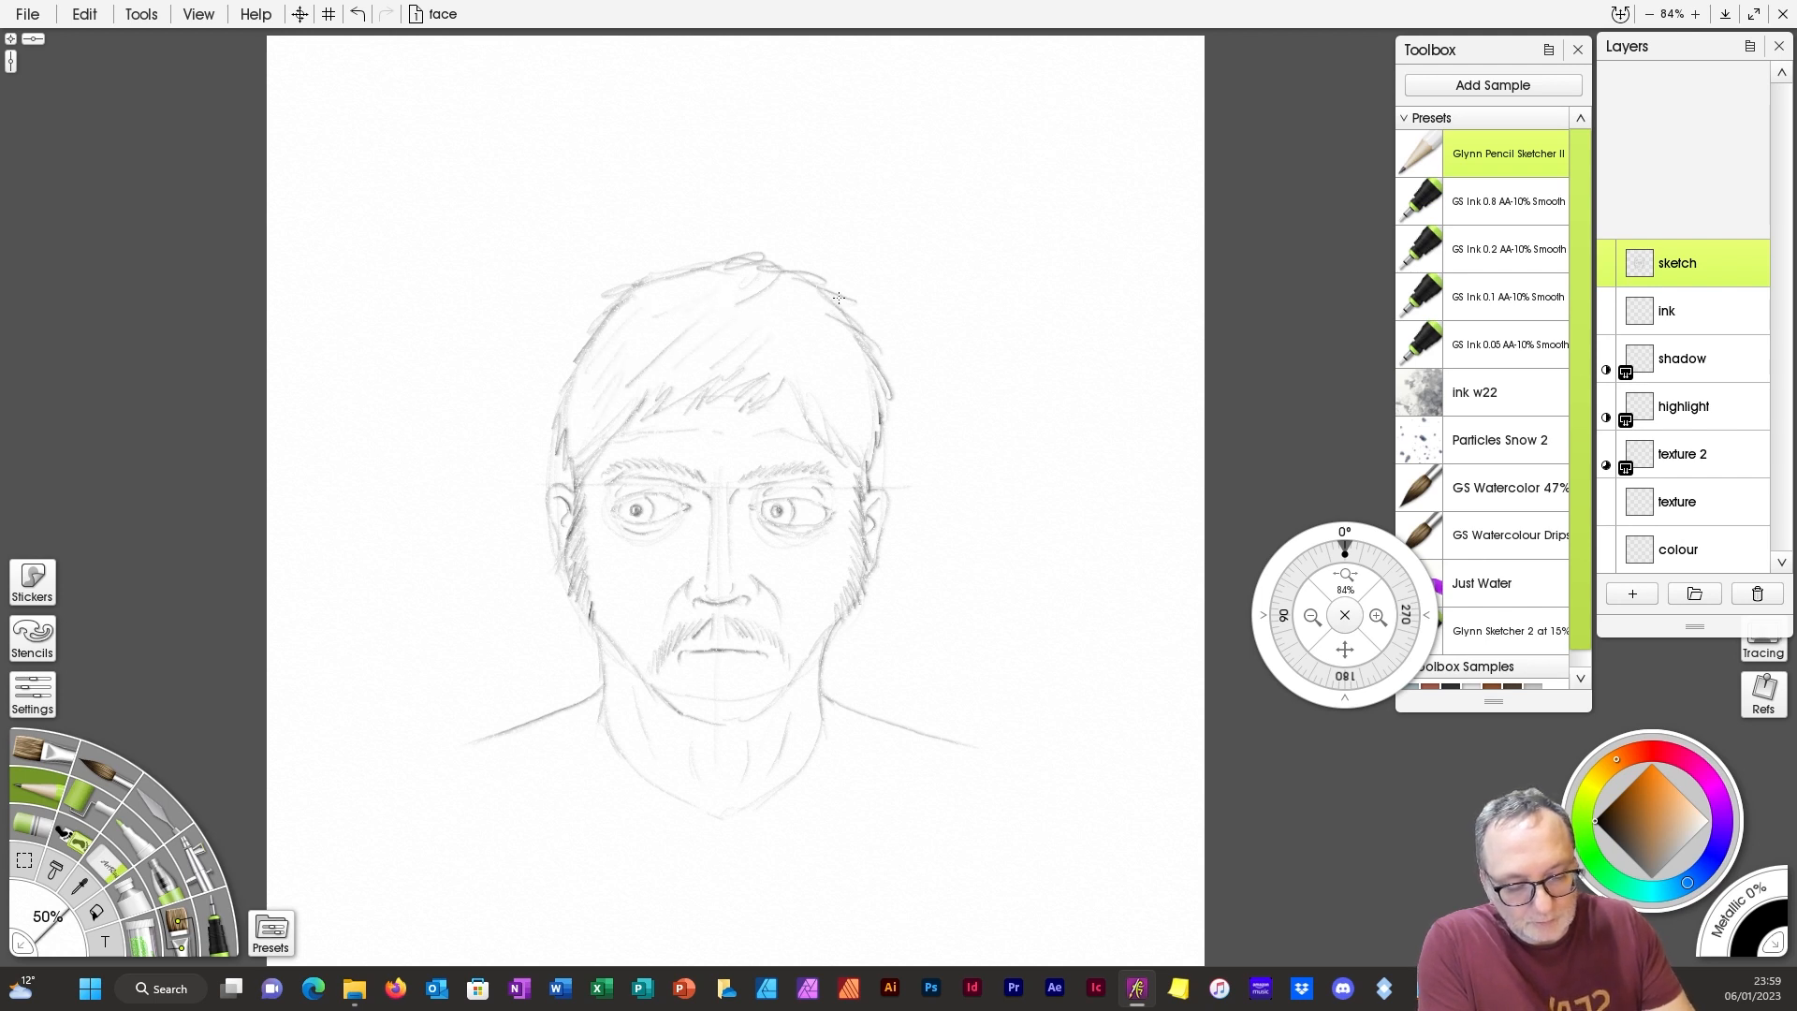
drag(779, 365, 790, 341)
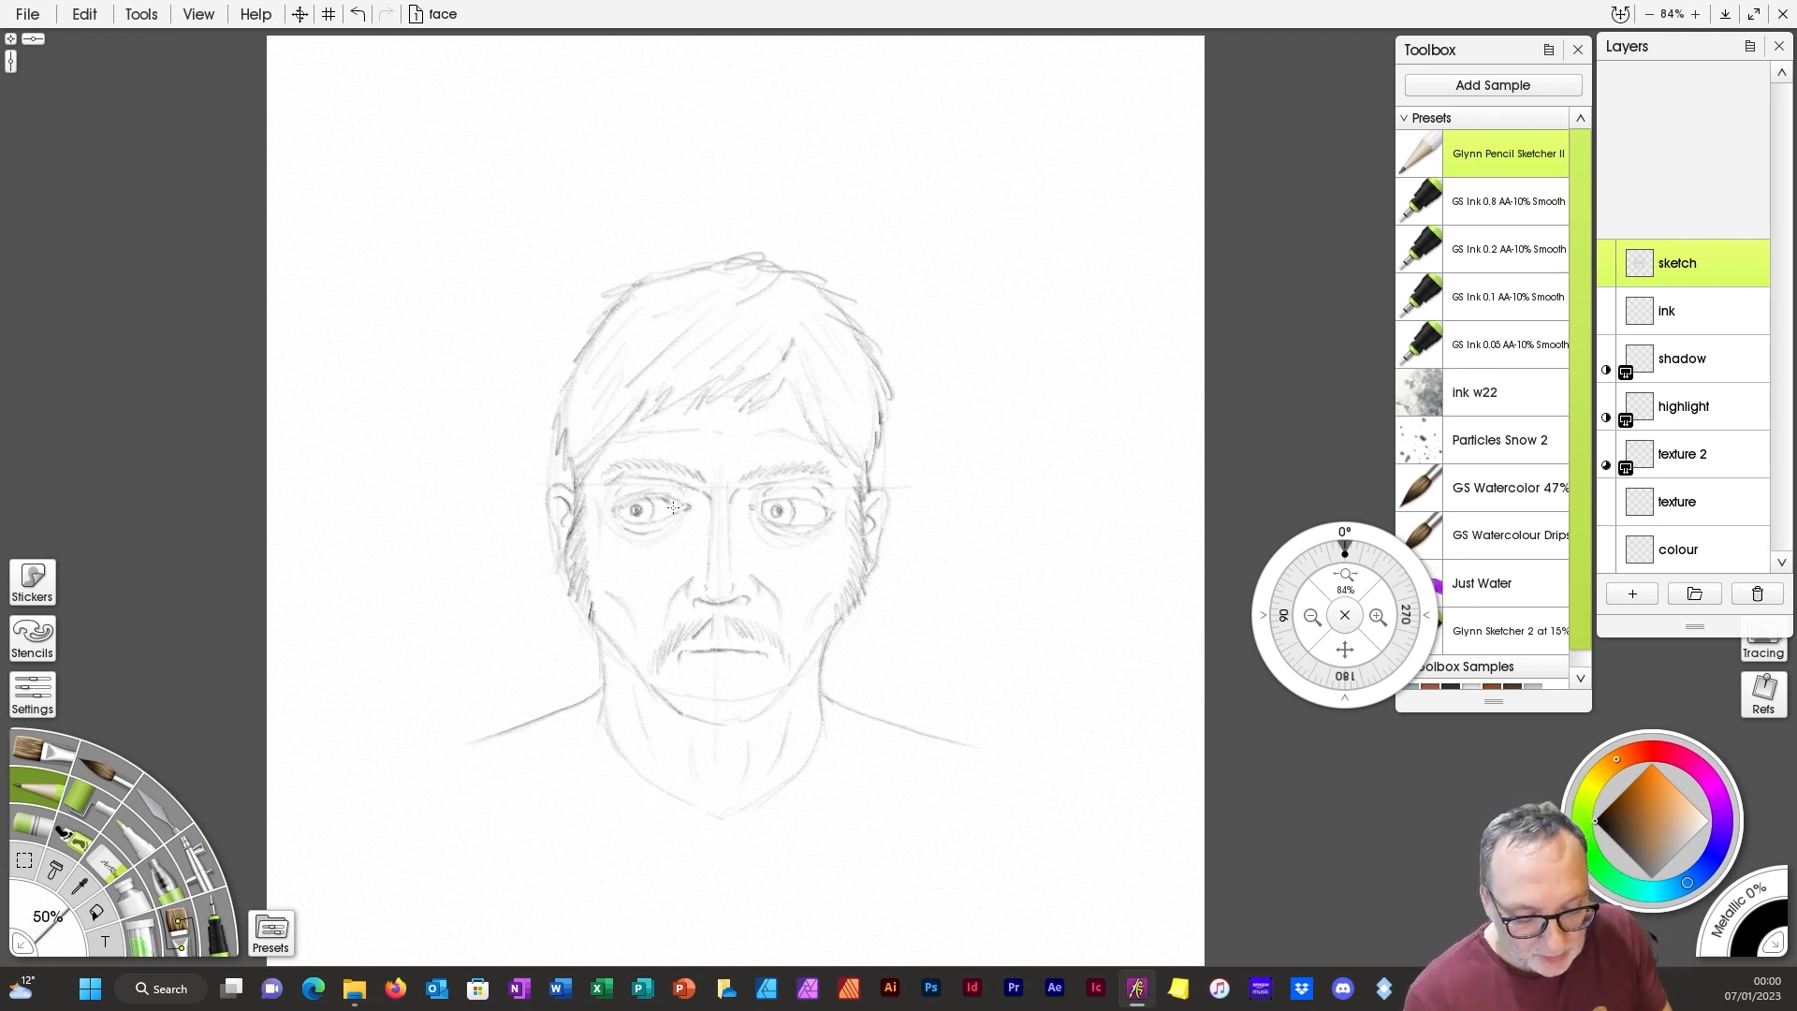
Step: Strengthen the lids and contours of both eyes, and return to the Glynn Pencil Sketcher II preset
mouse_move(618, 507)
mouse_down()
mouse_move(644, 524)
mouse_move(805, 499)
mouse_move(824, 513)
mouse_move(791, 530)
mouse_move(825, 515)
mouse_up()
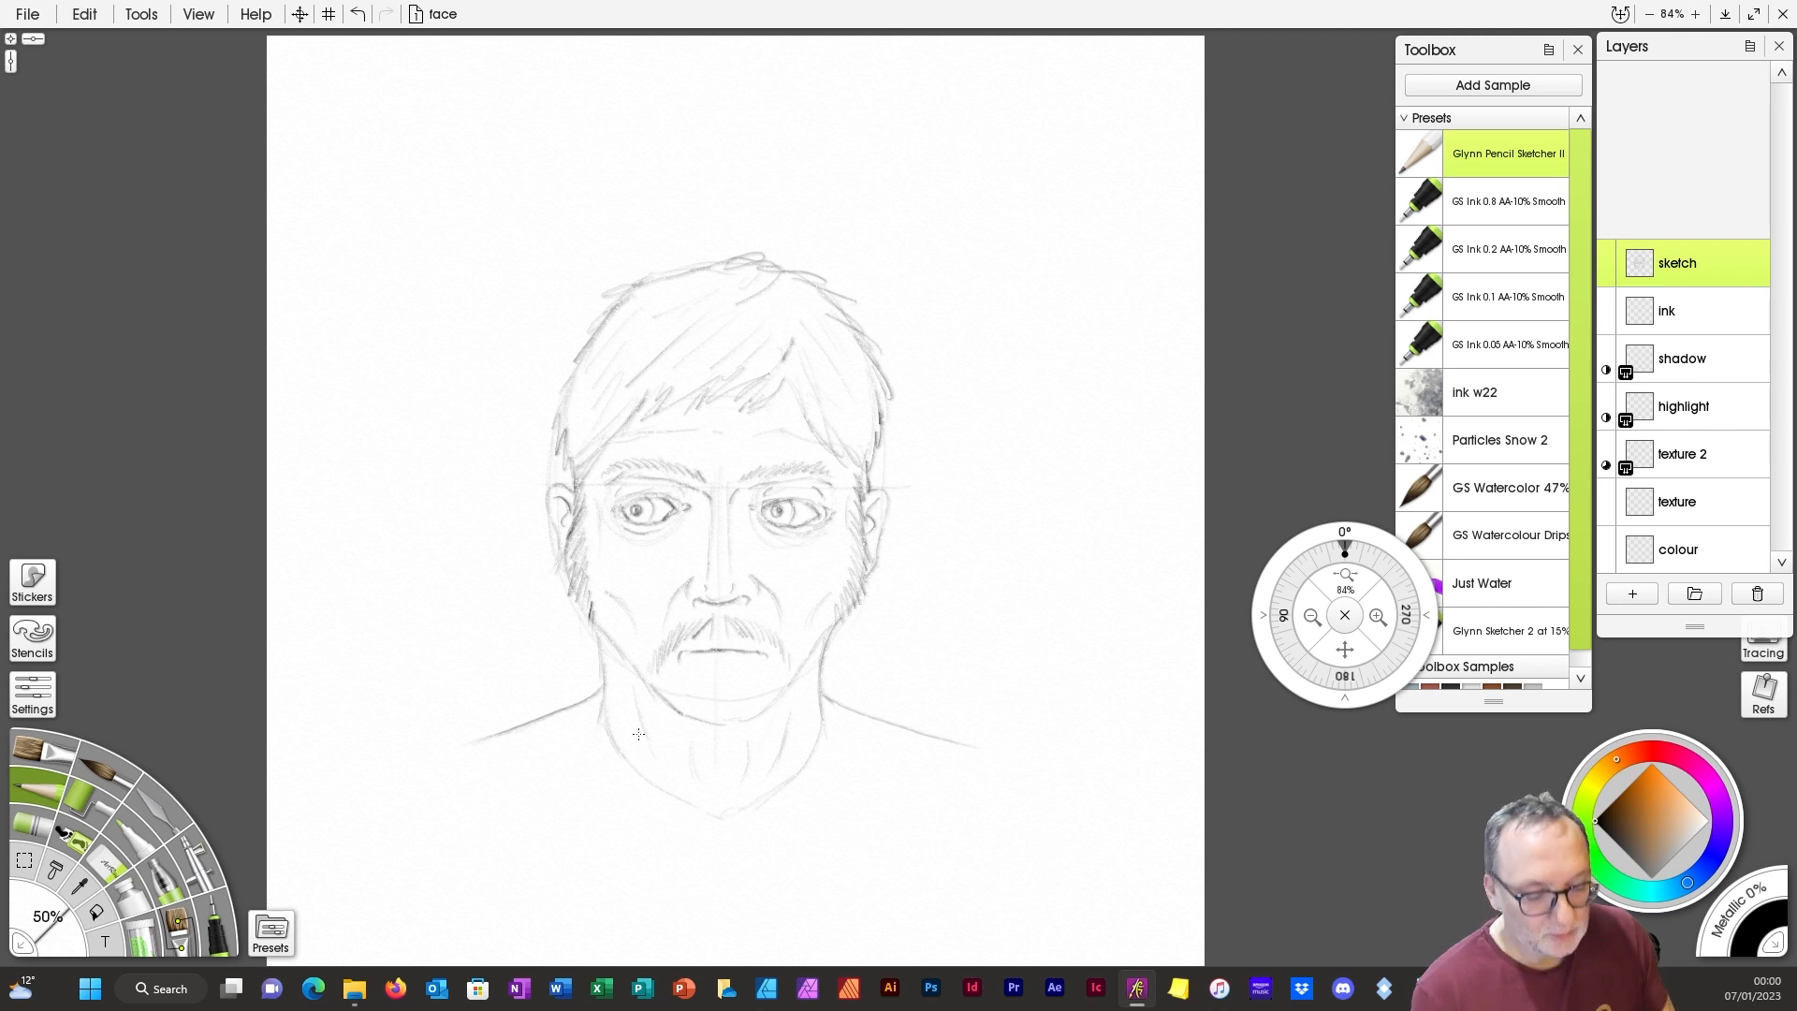
click(112, 869)
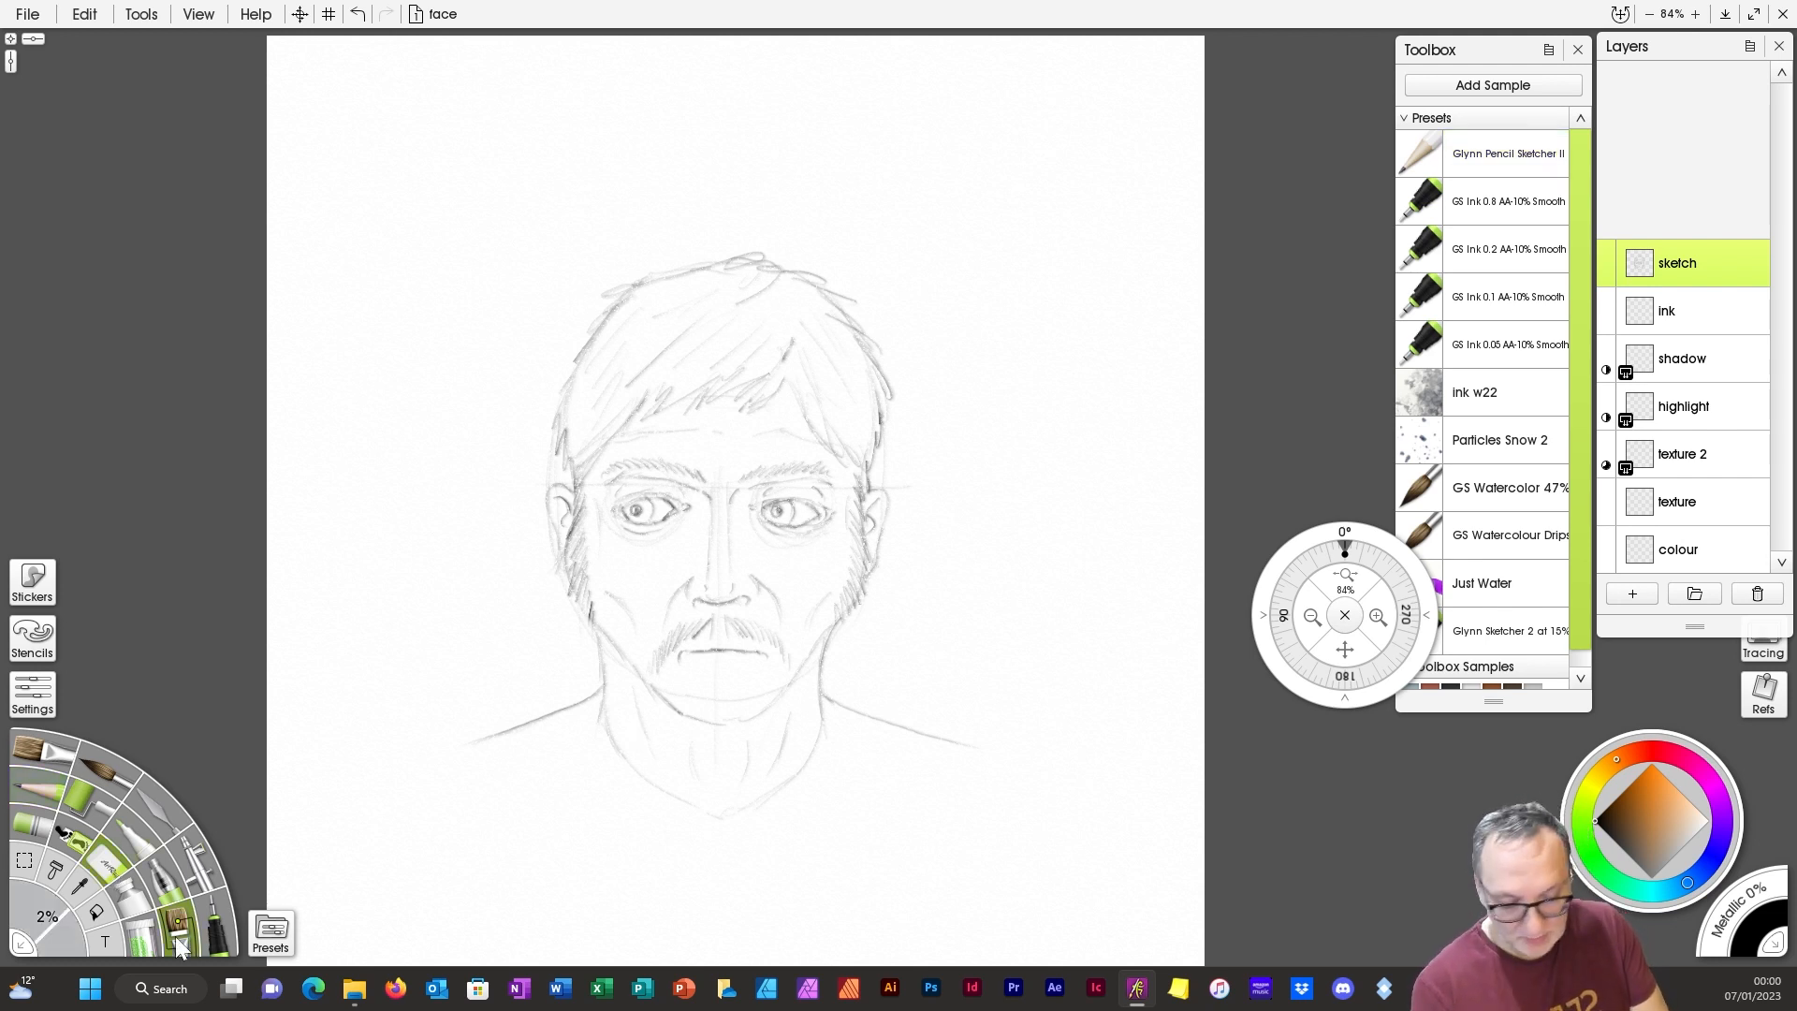
drag(817, 527, 832, 517)
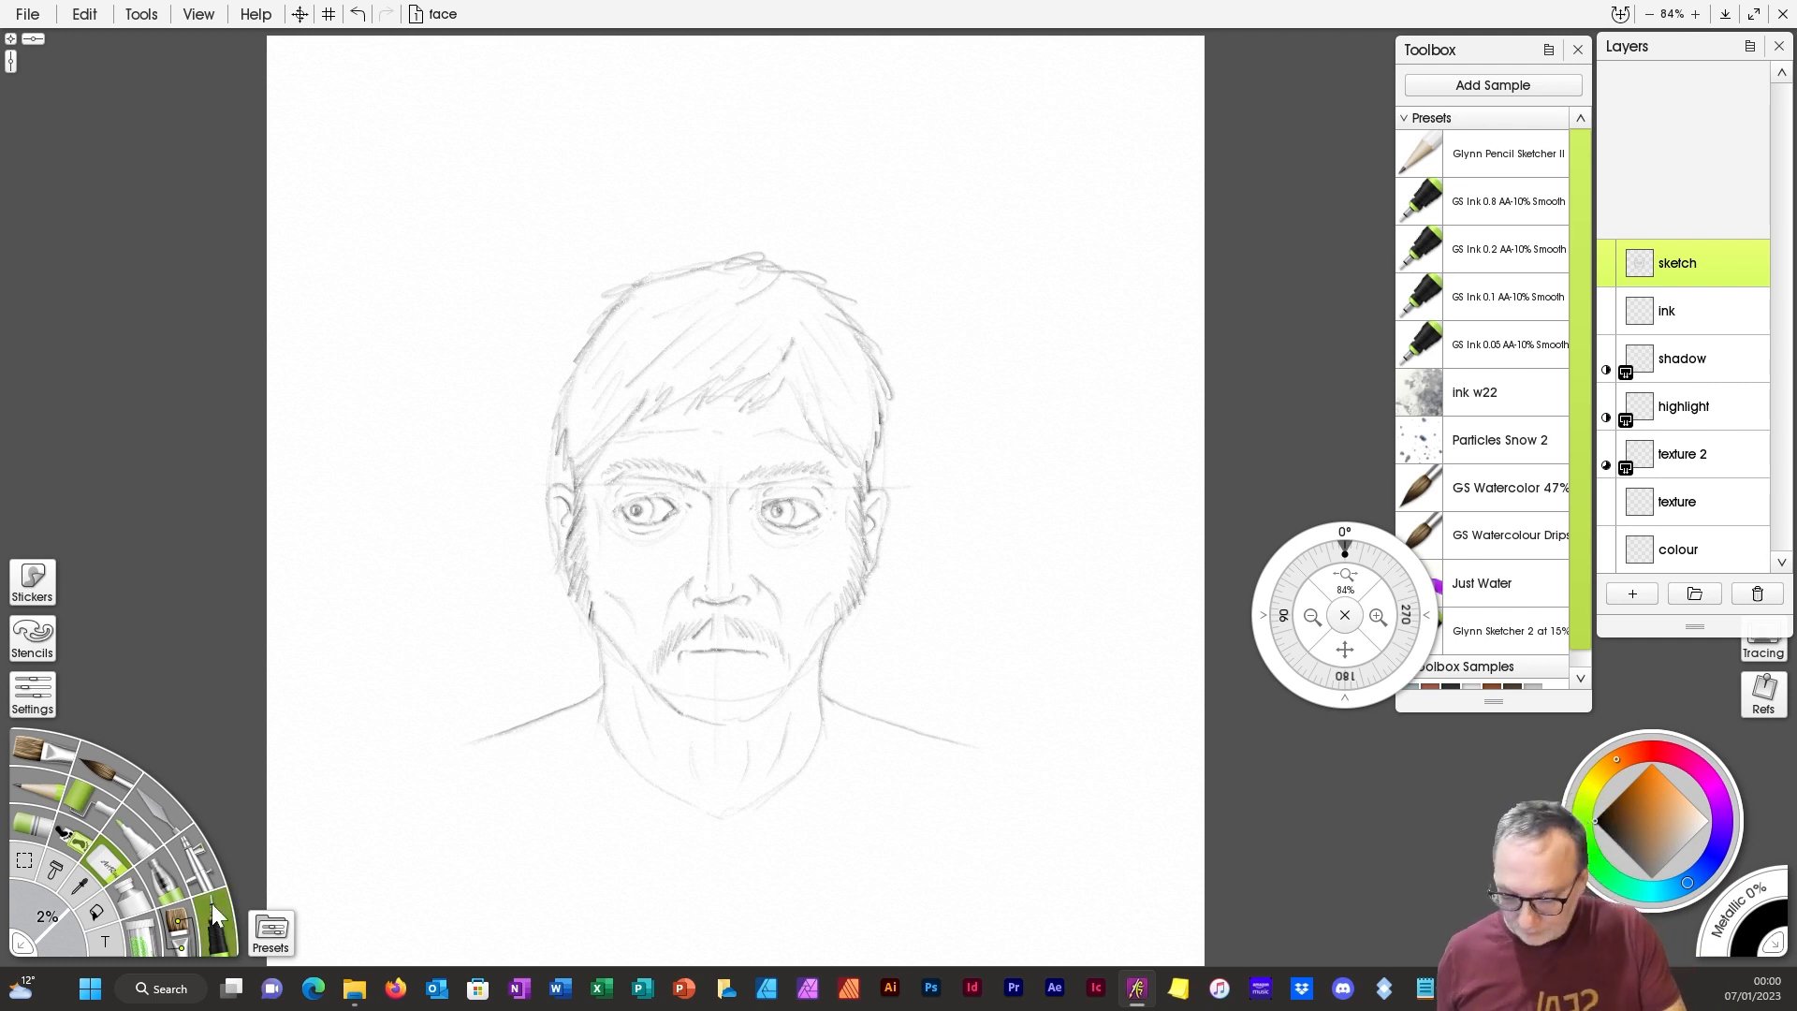
click(48, 783)
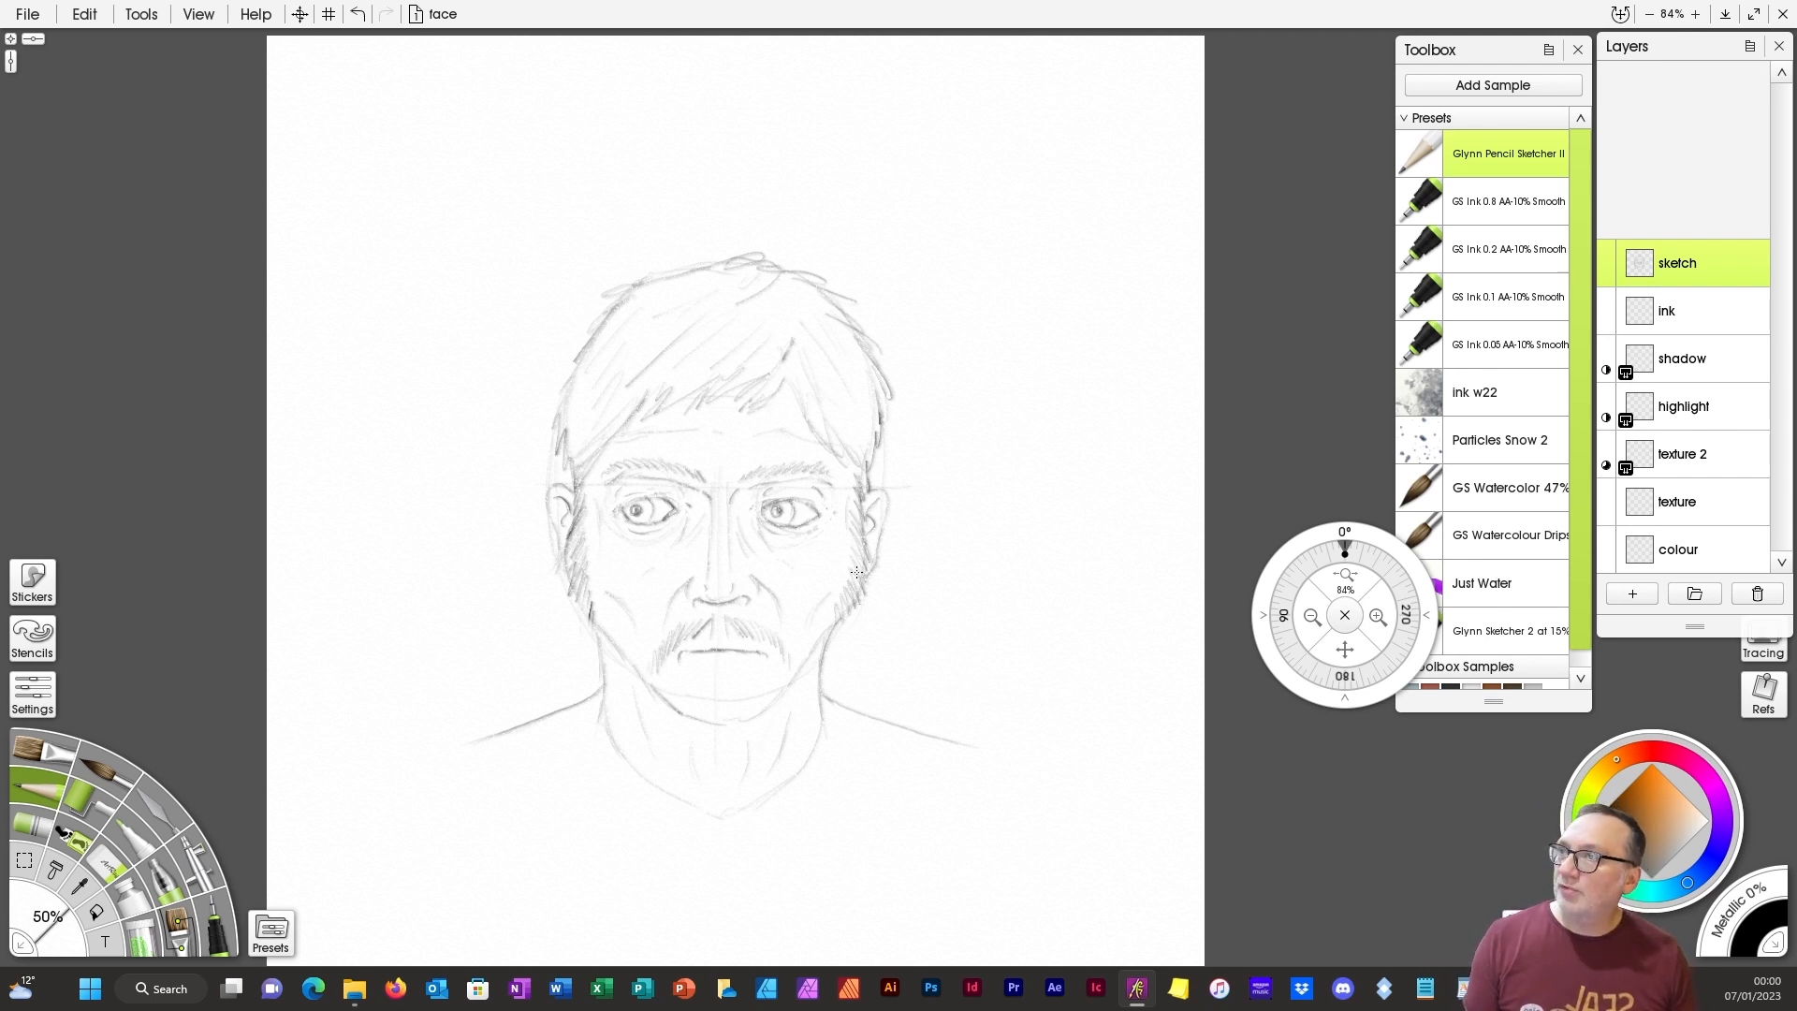
click(1693, 311)
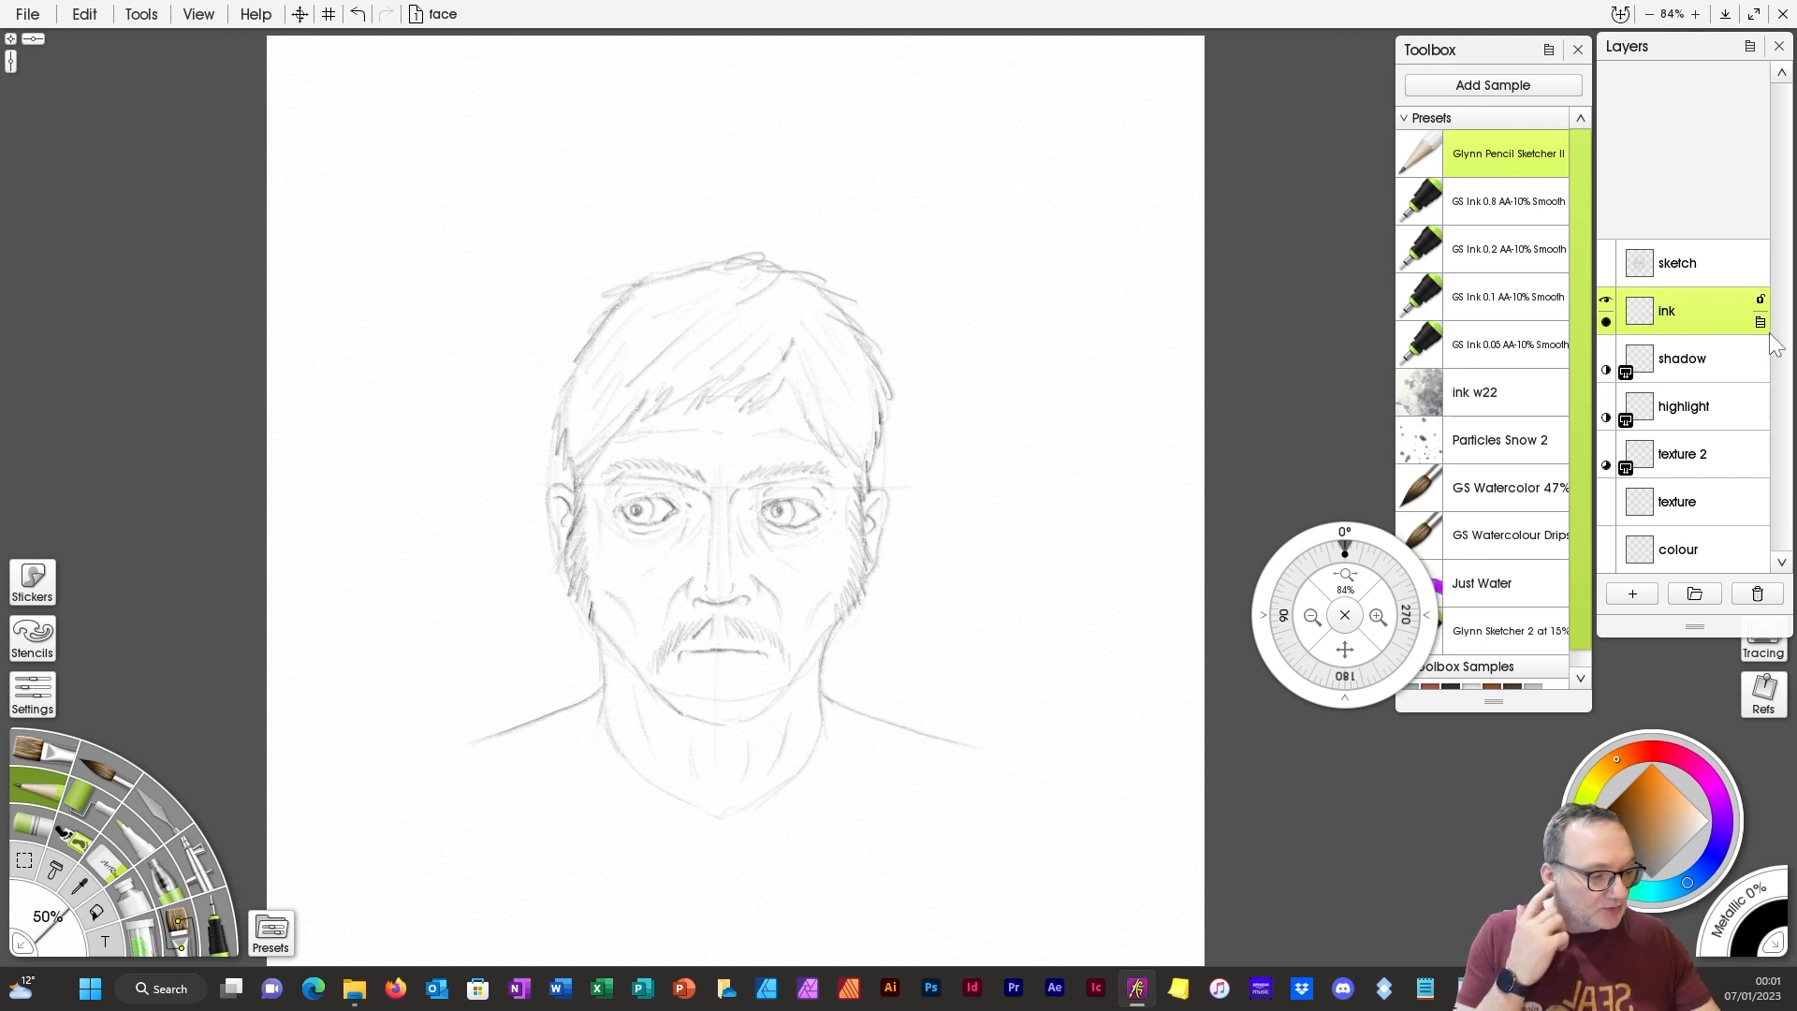
click(1748, 270)
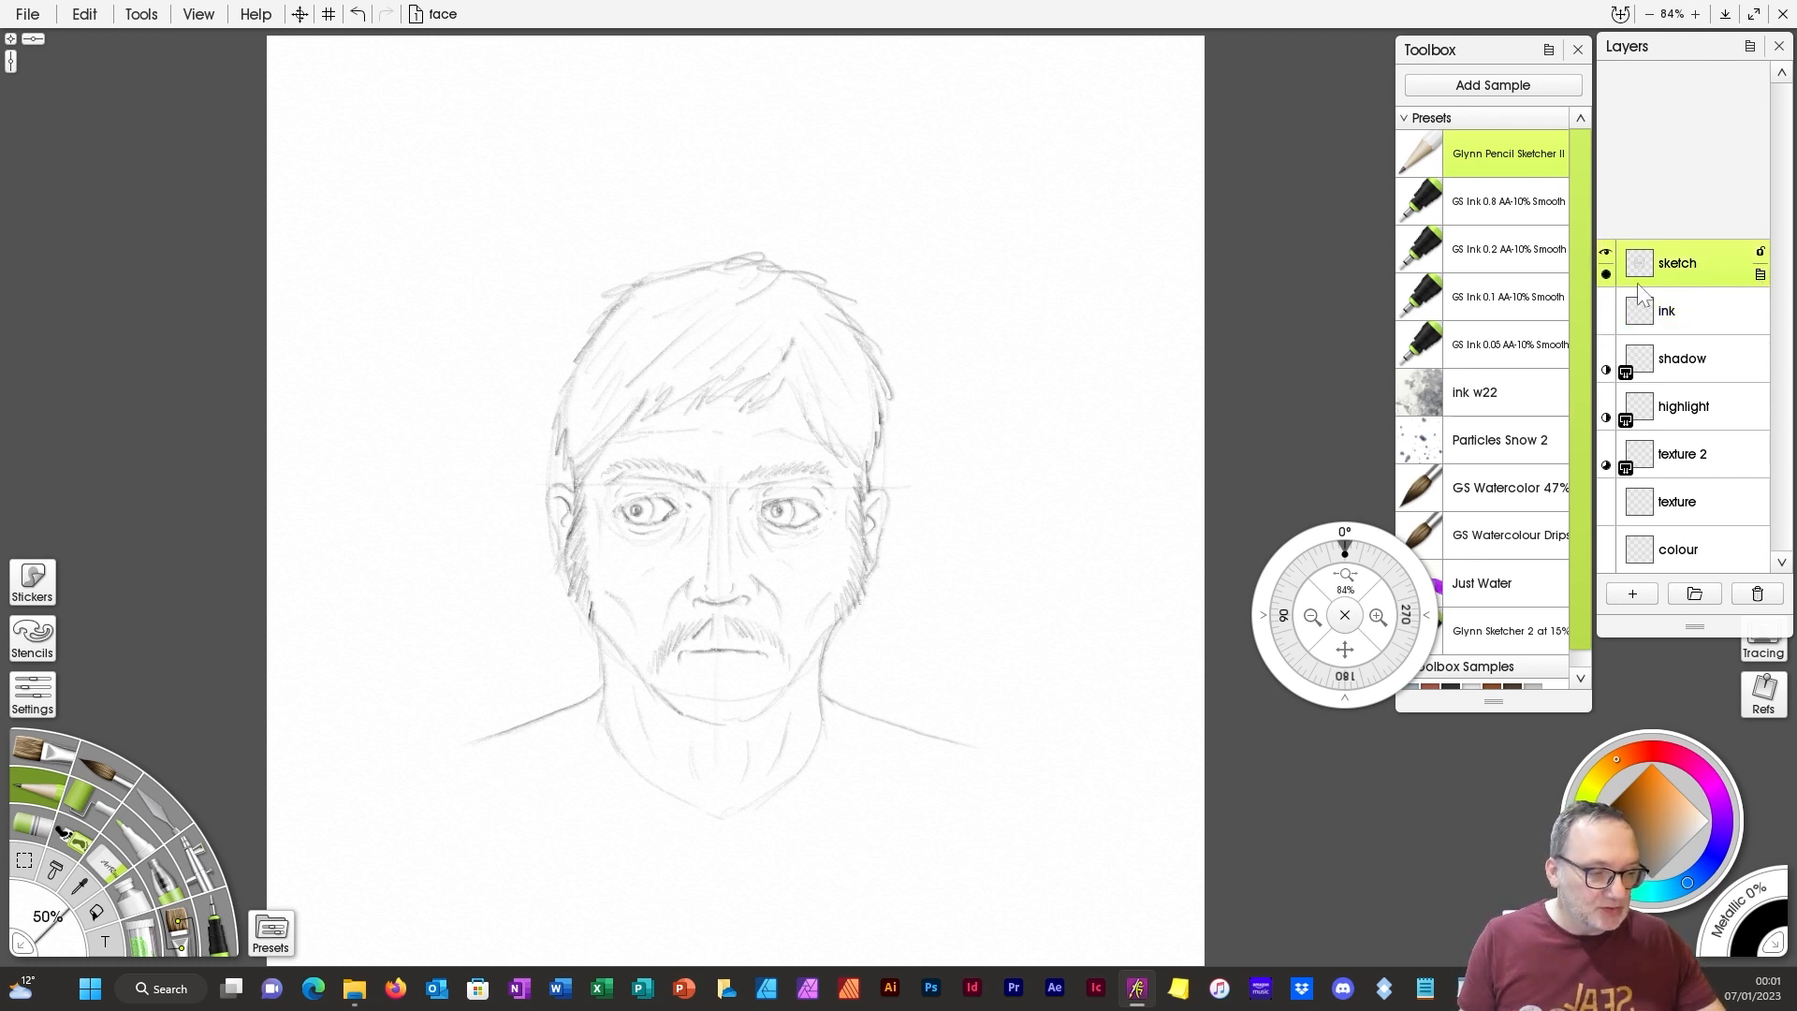
click(1607, 276)
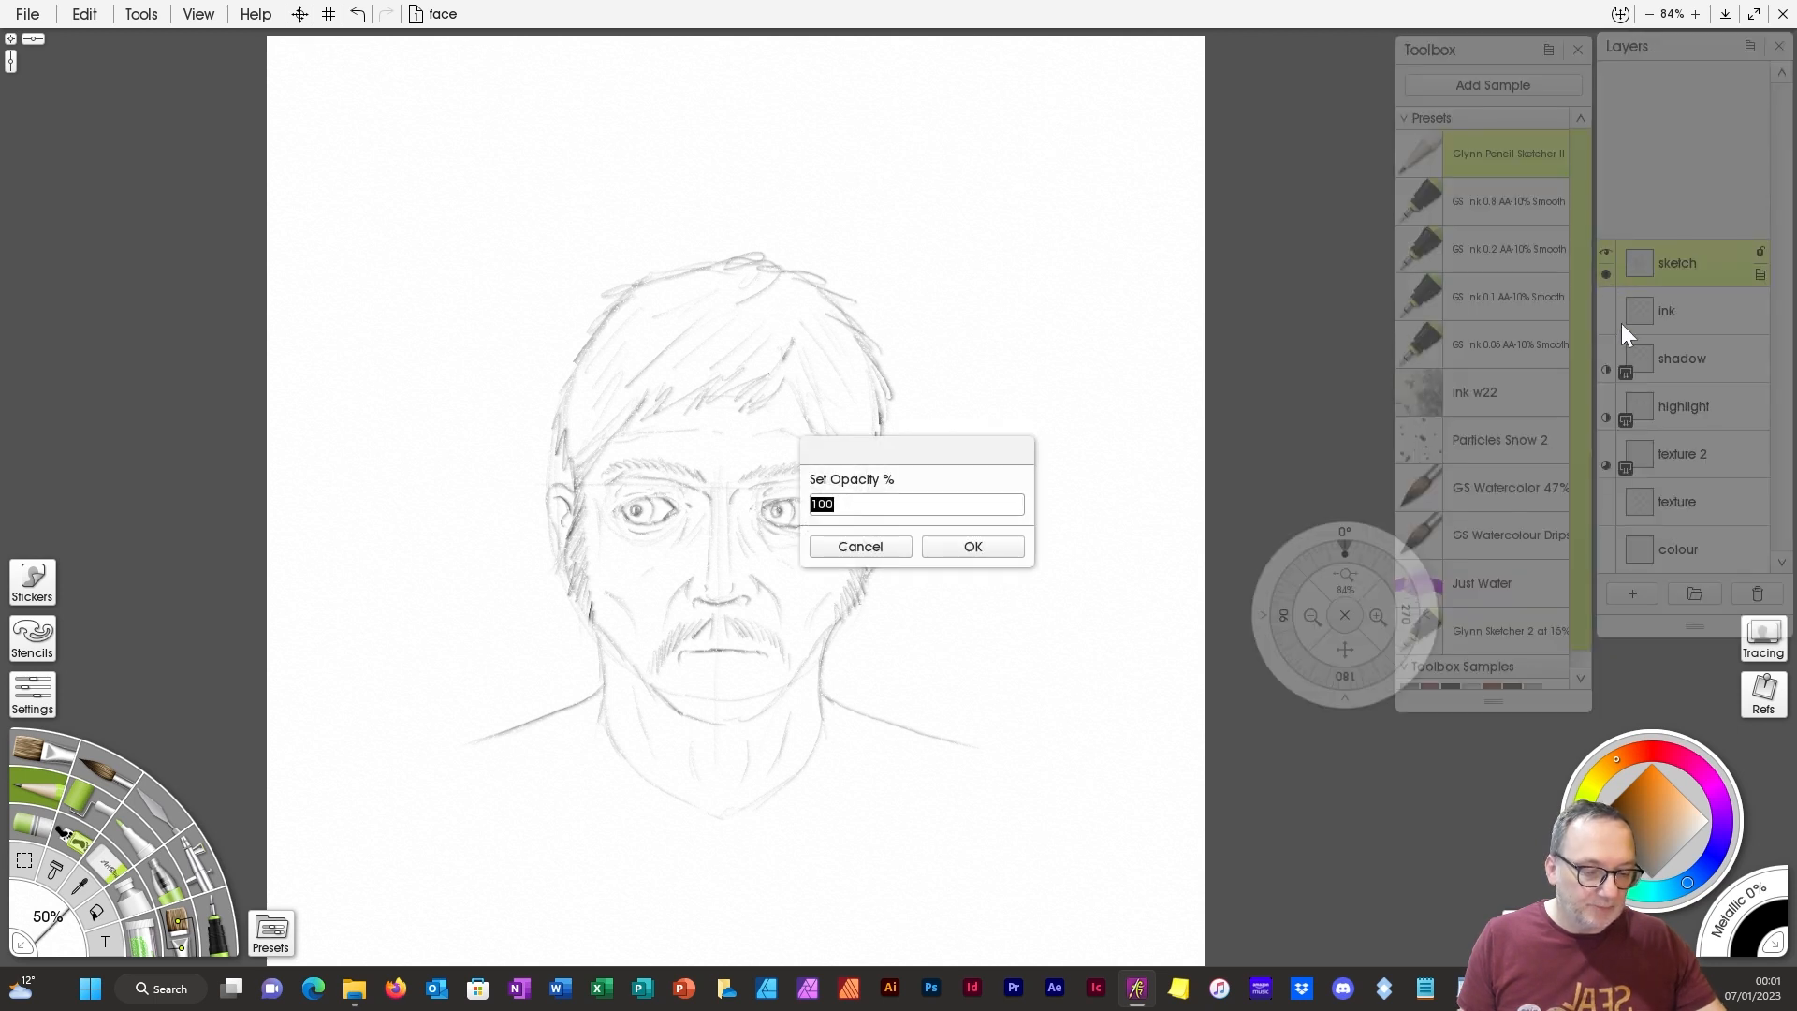
click(896, 553)
Step: Hide the sketch layer and add a new layer above it
click(1606, 255)
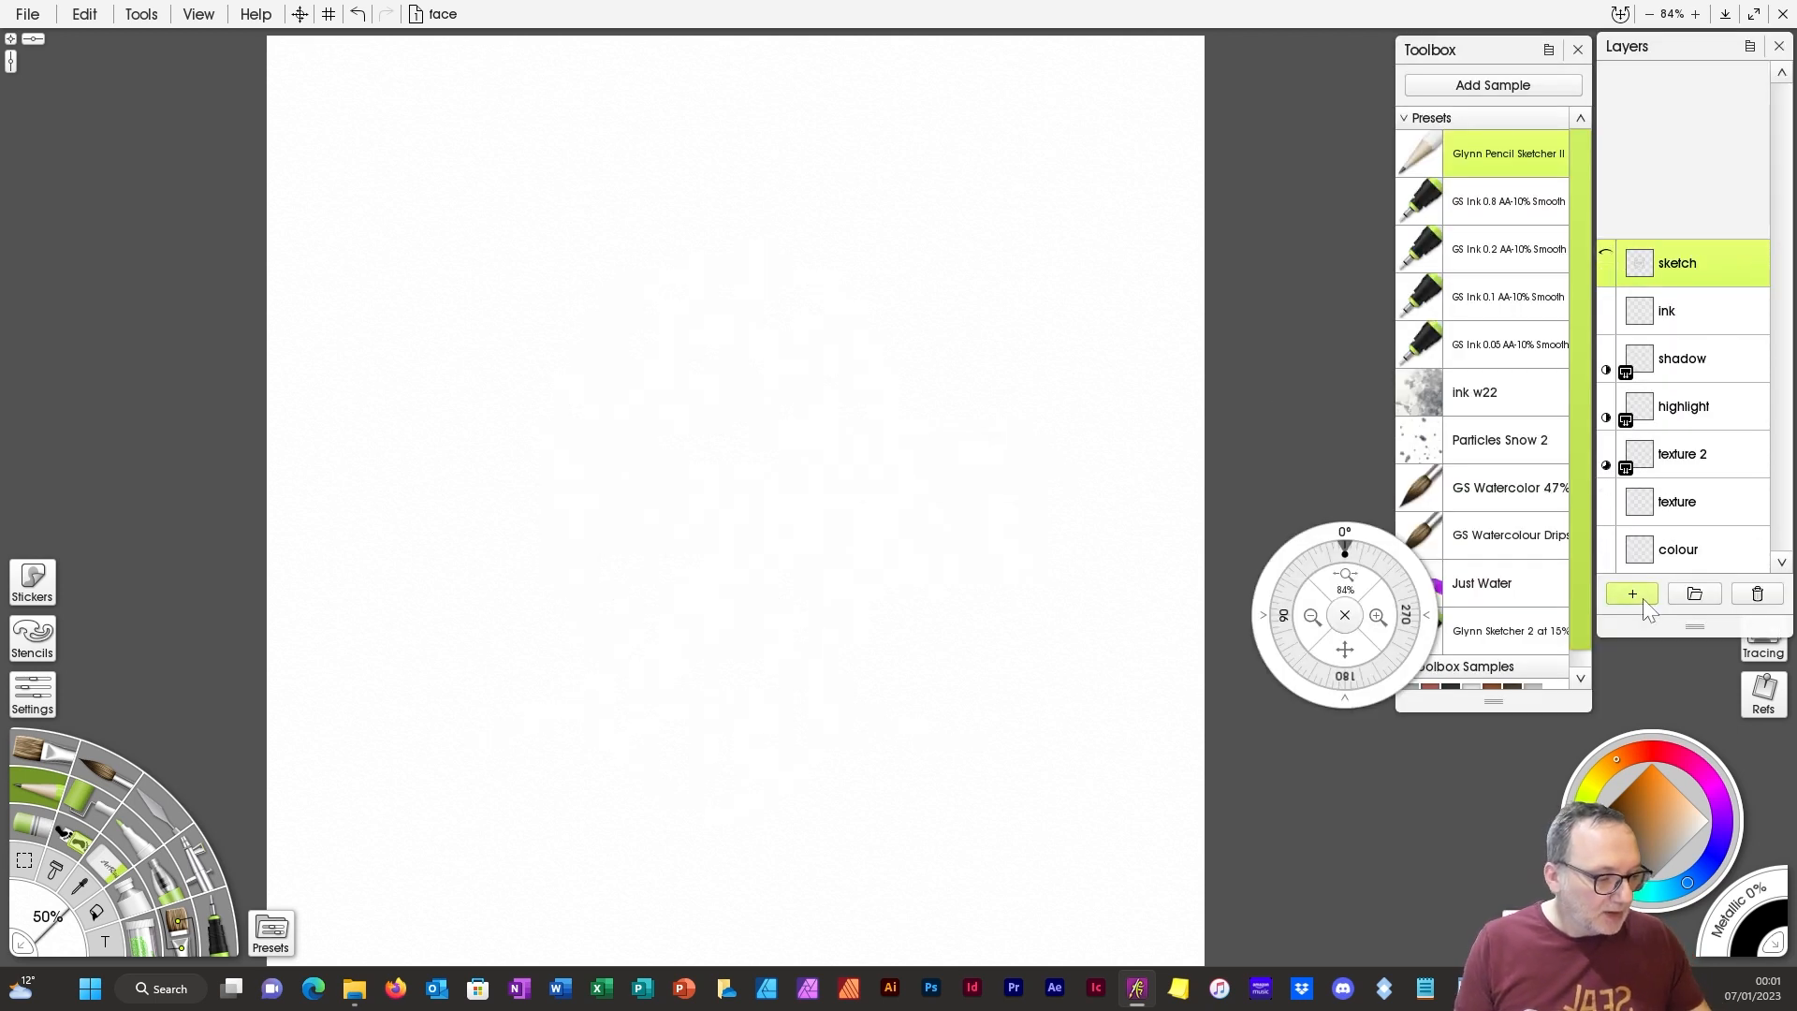
click(1637, 596)
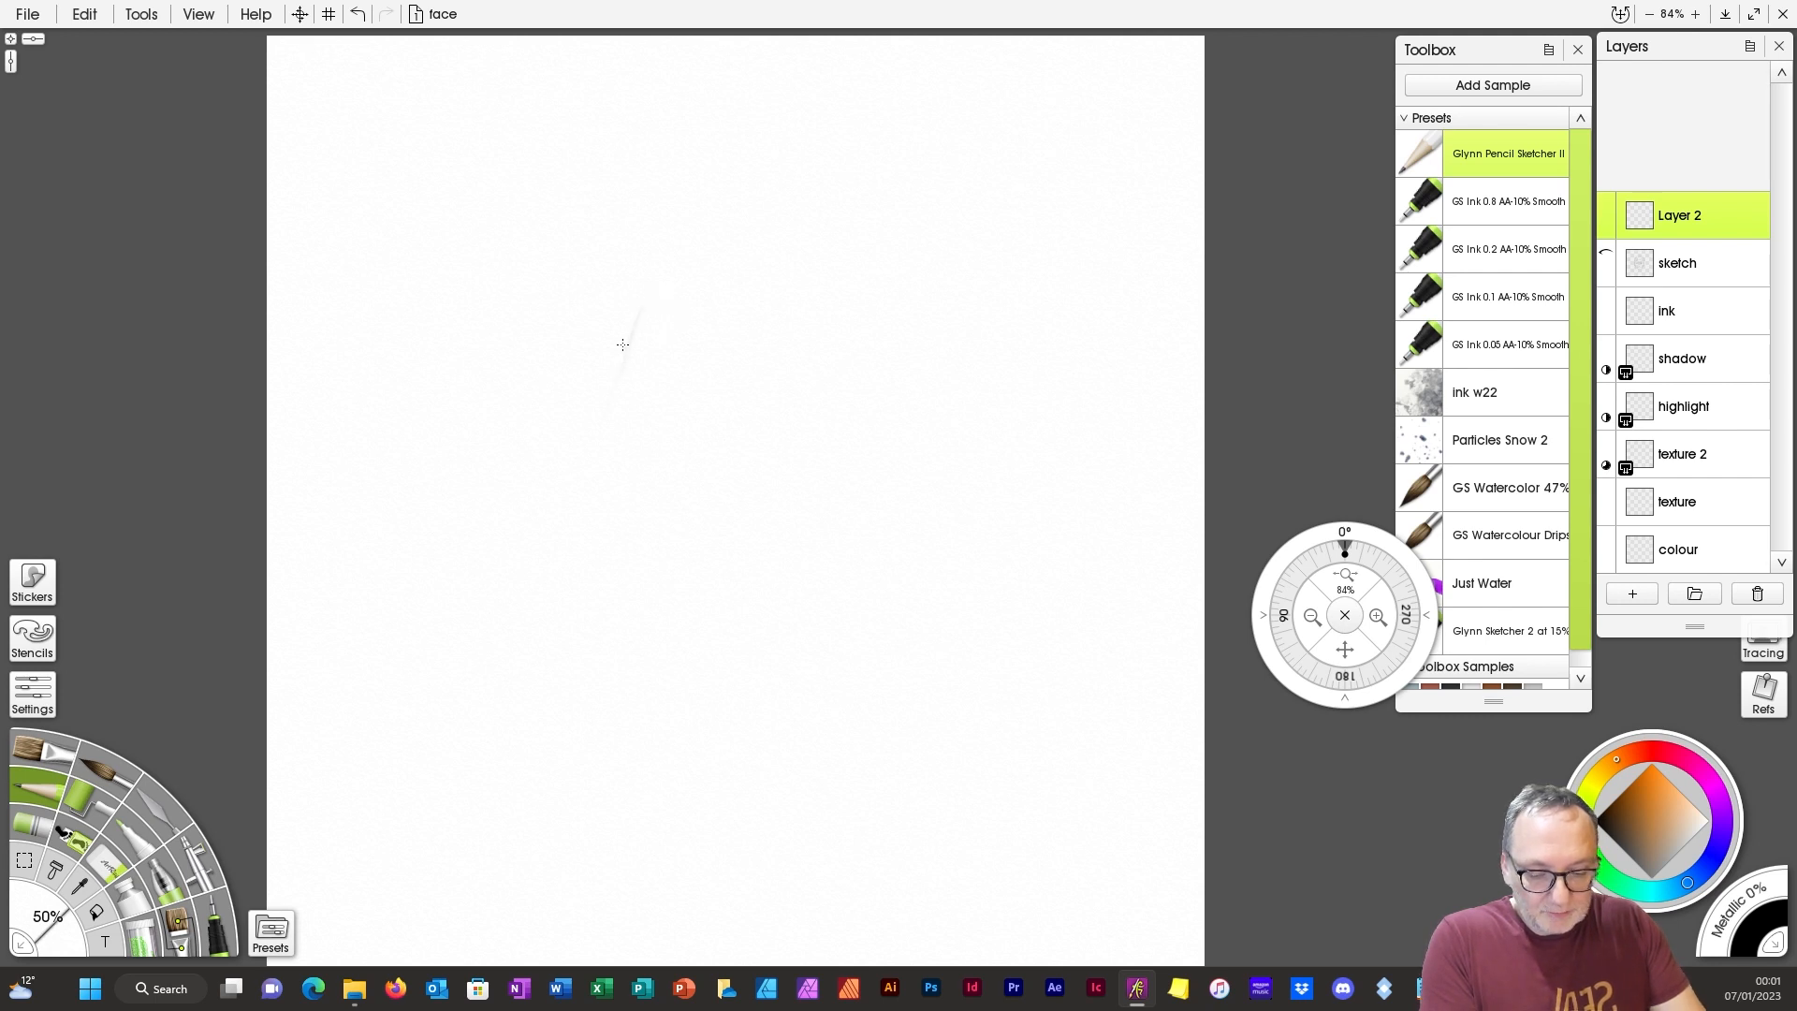
Step: Sketch an egg-shaped head outline with a narrow crown, and add an eye line, a vertical centre line, and nose and mouth marks
drag(623, 345, 589, 484)
drag(605, 557, 660, 637)
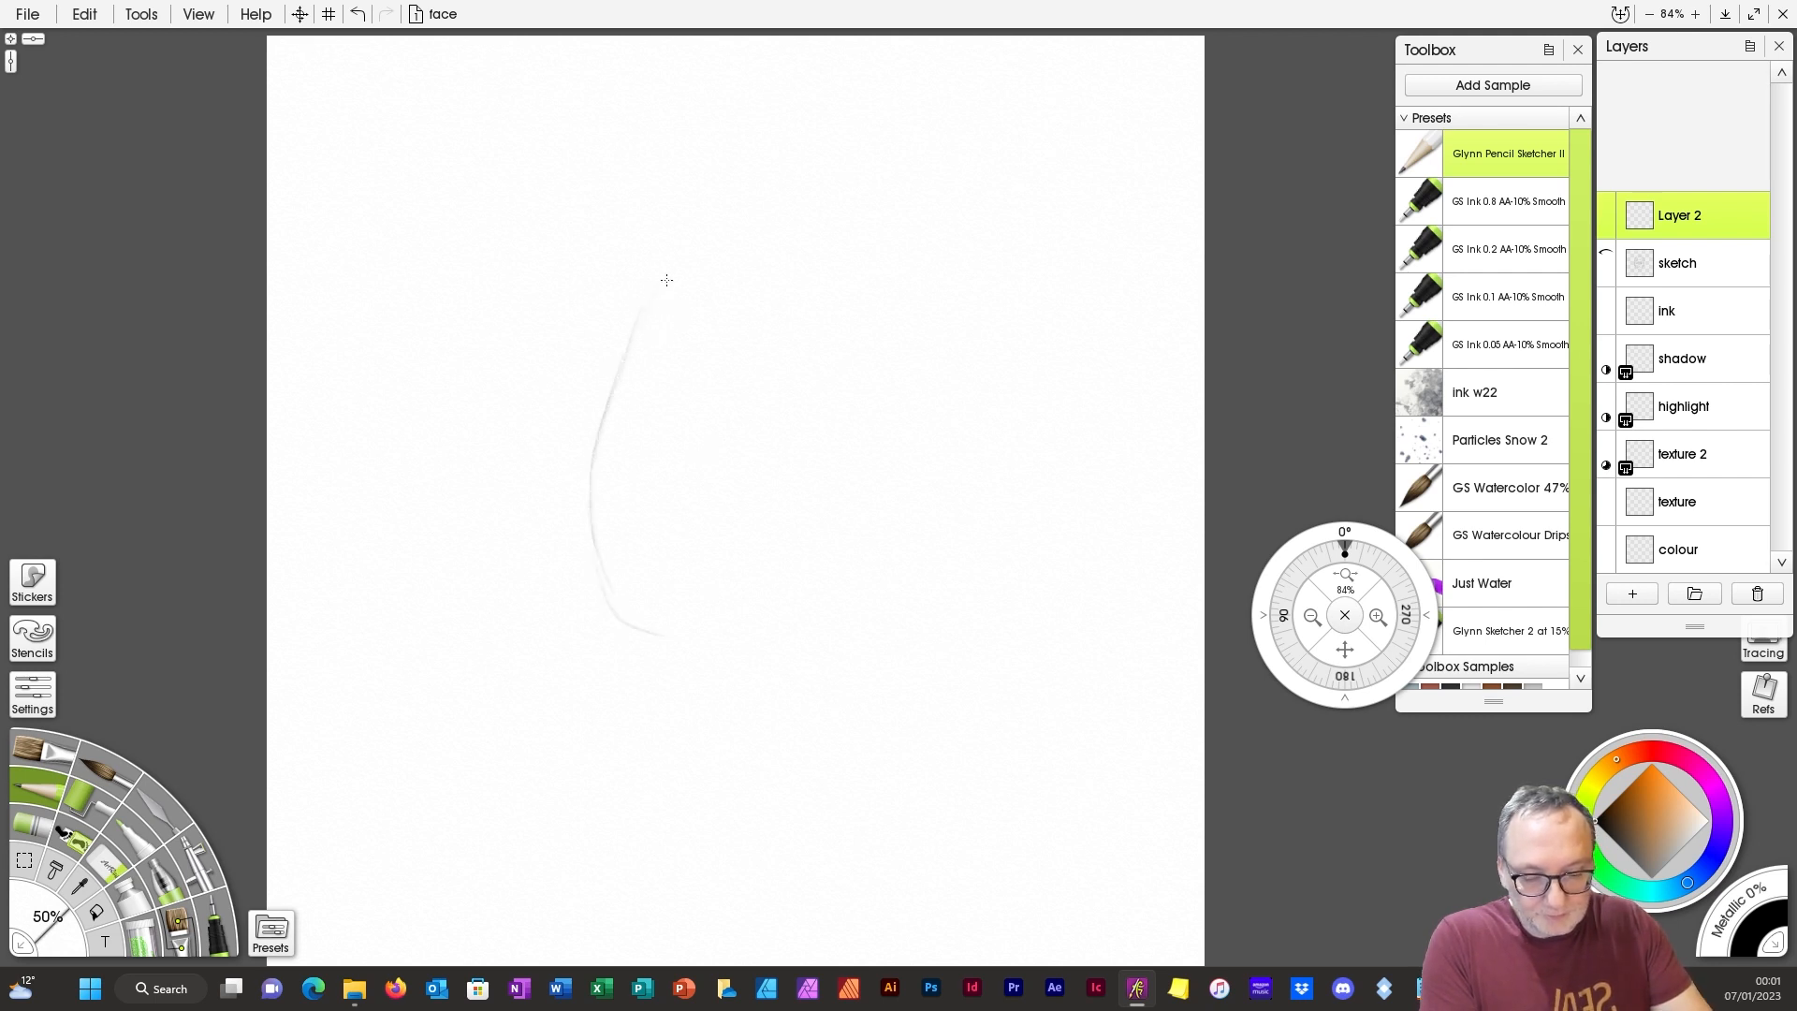
mouse_move(646, 304)
mouse_down()
mouse_move(702, 249)
mouse_move(773, 255)
mouse_move(839, 337)
mouse_move(874, 481)
mouse_move(843, 618)
mouse_up()
drag(597, 589, 679, 646)
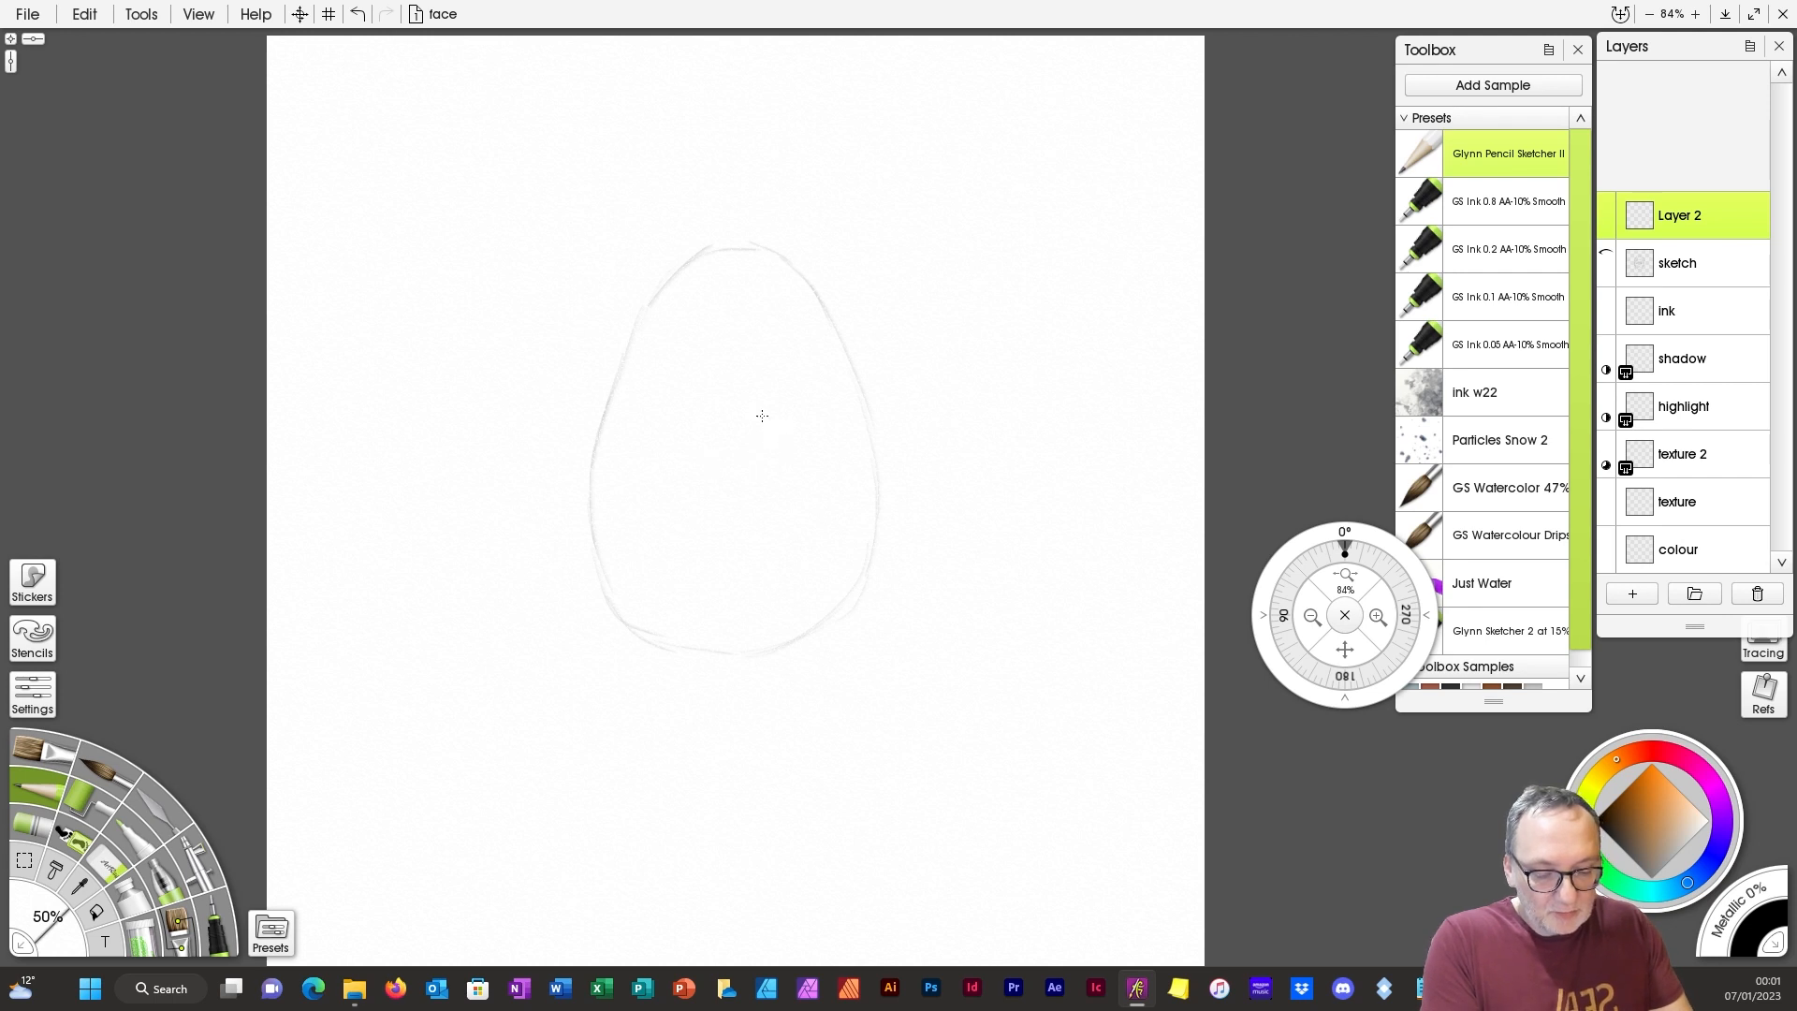
drag(803, 401, 883, 396)
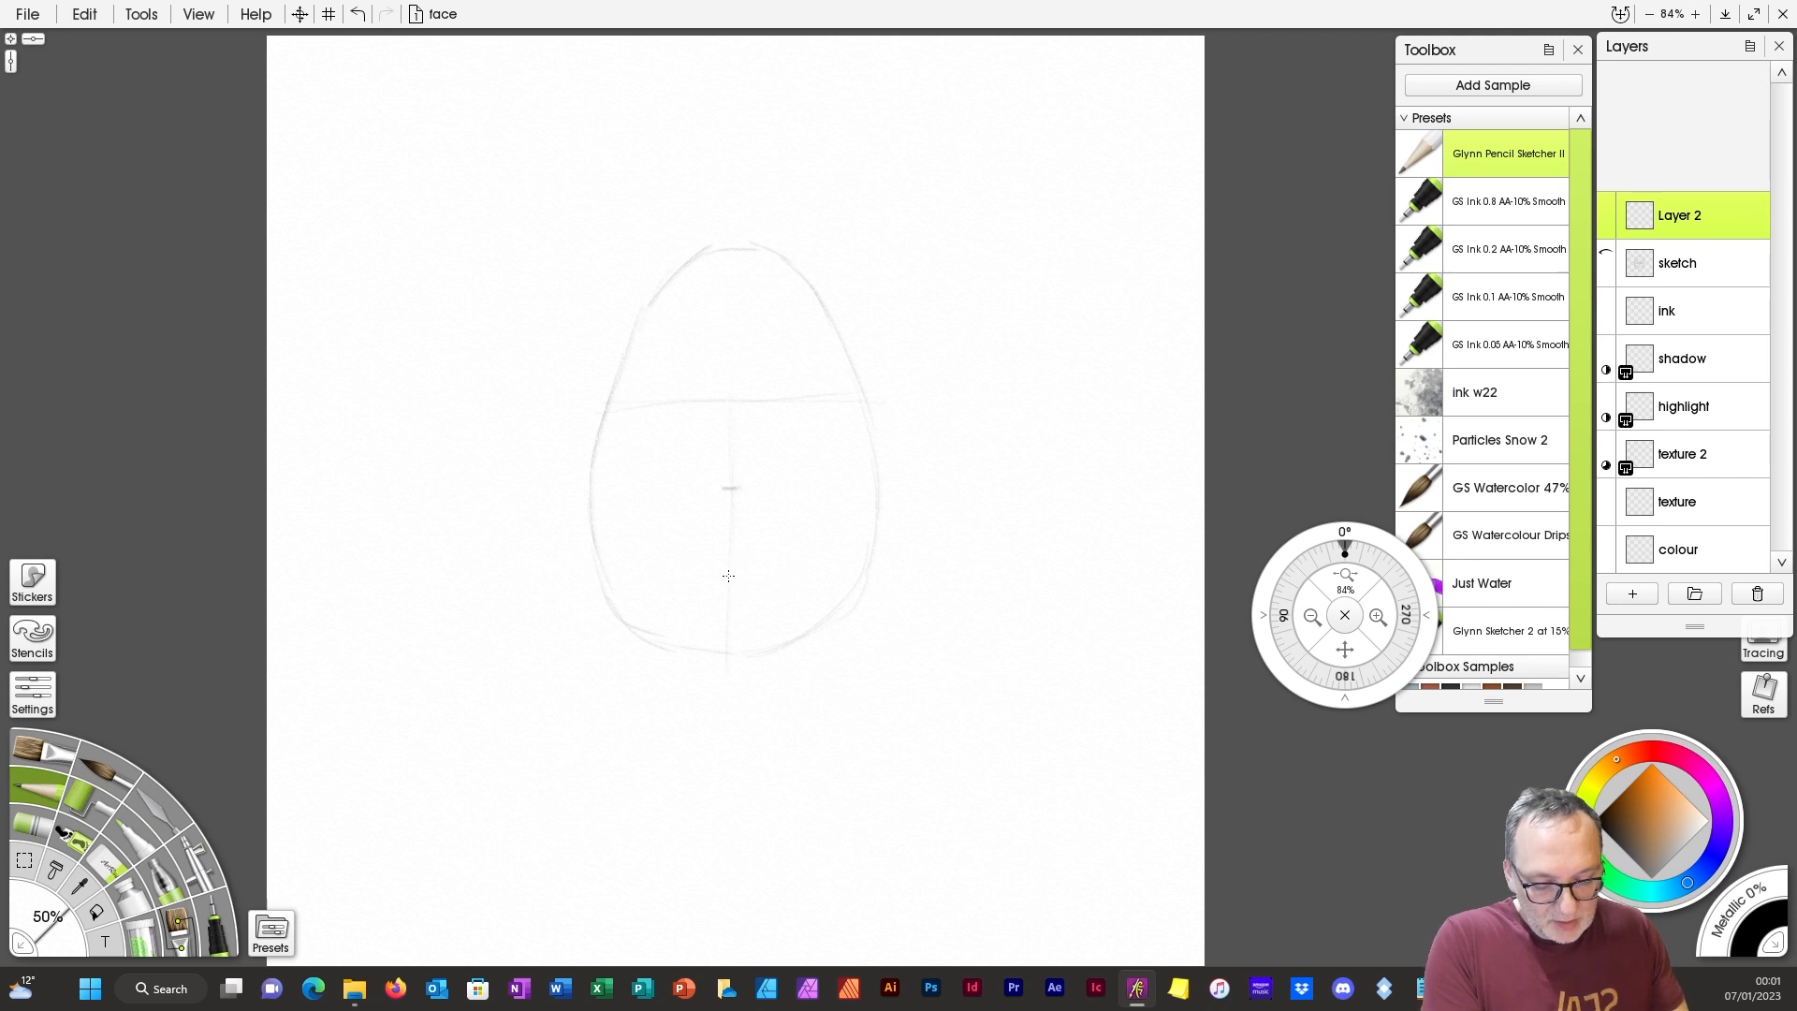
drag(719, 583, 740, 584)
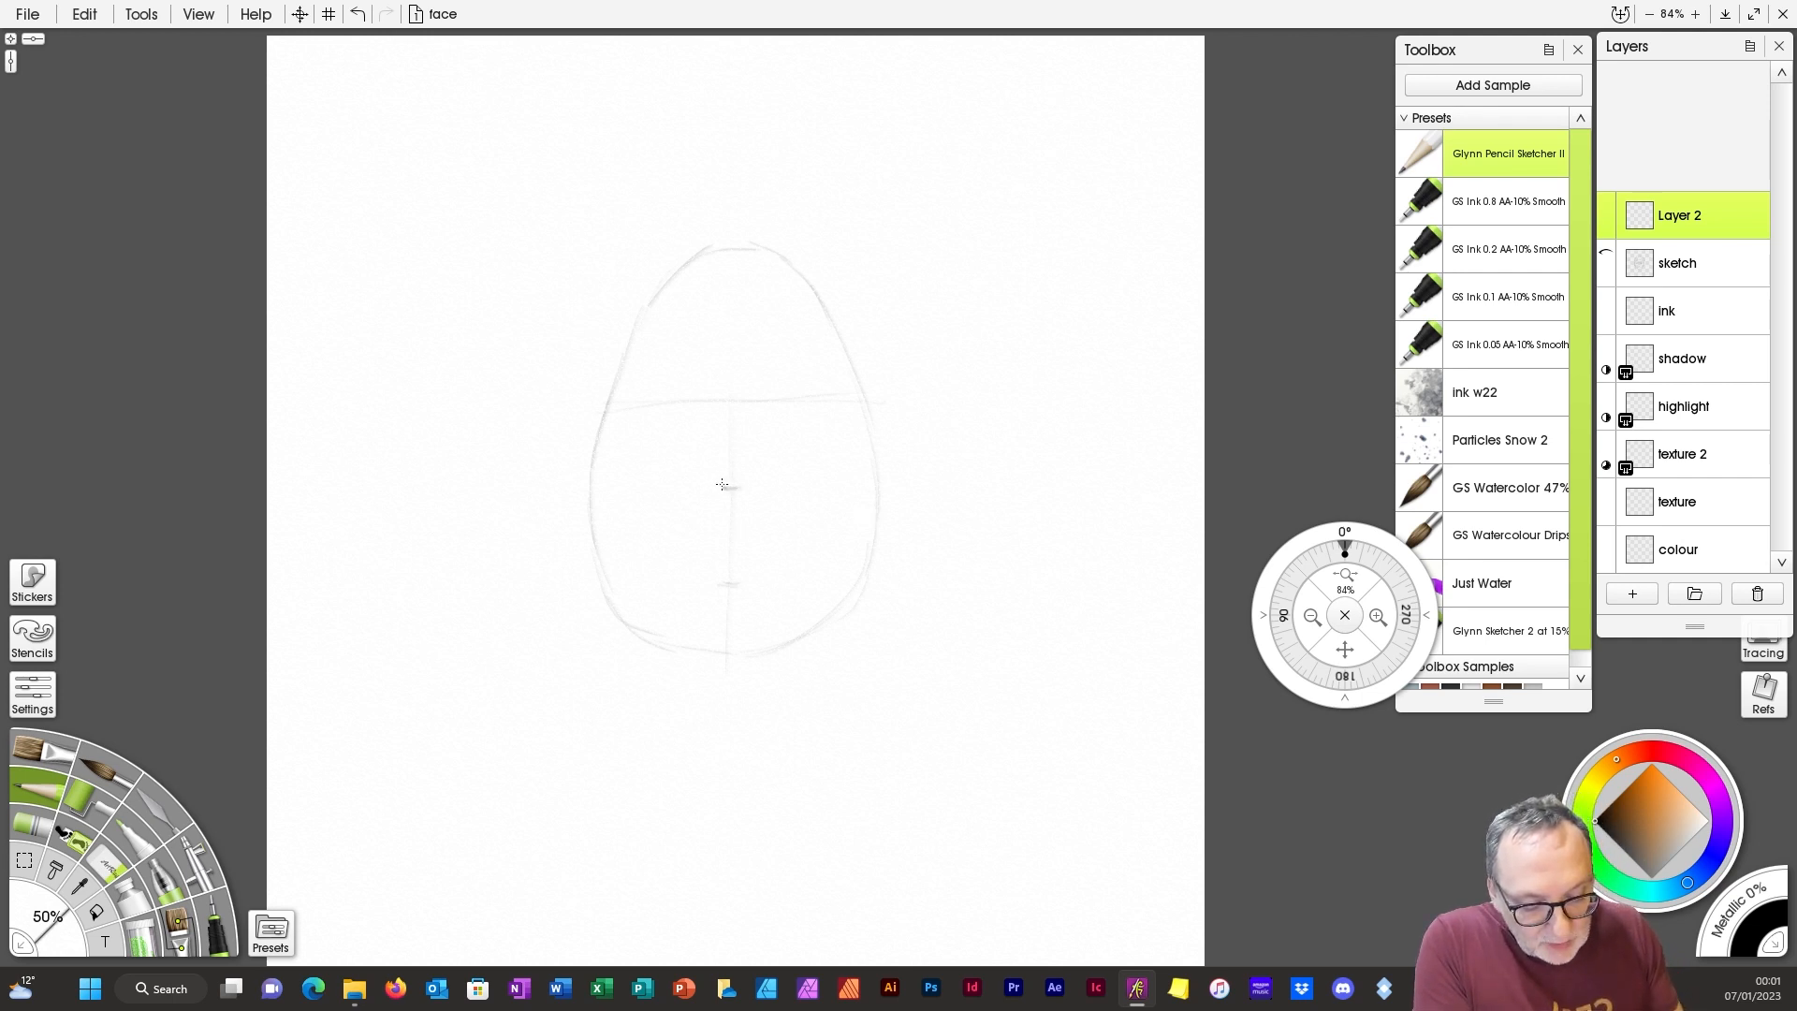
Step: Draw the curved nose base and short downturned mouth line, and add short curved marks inside both edges of the face
drag(709, 483, 769, 488)
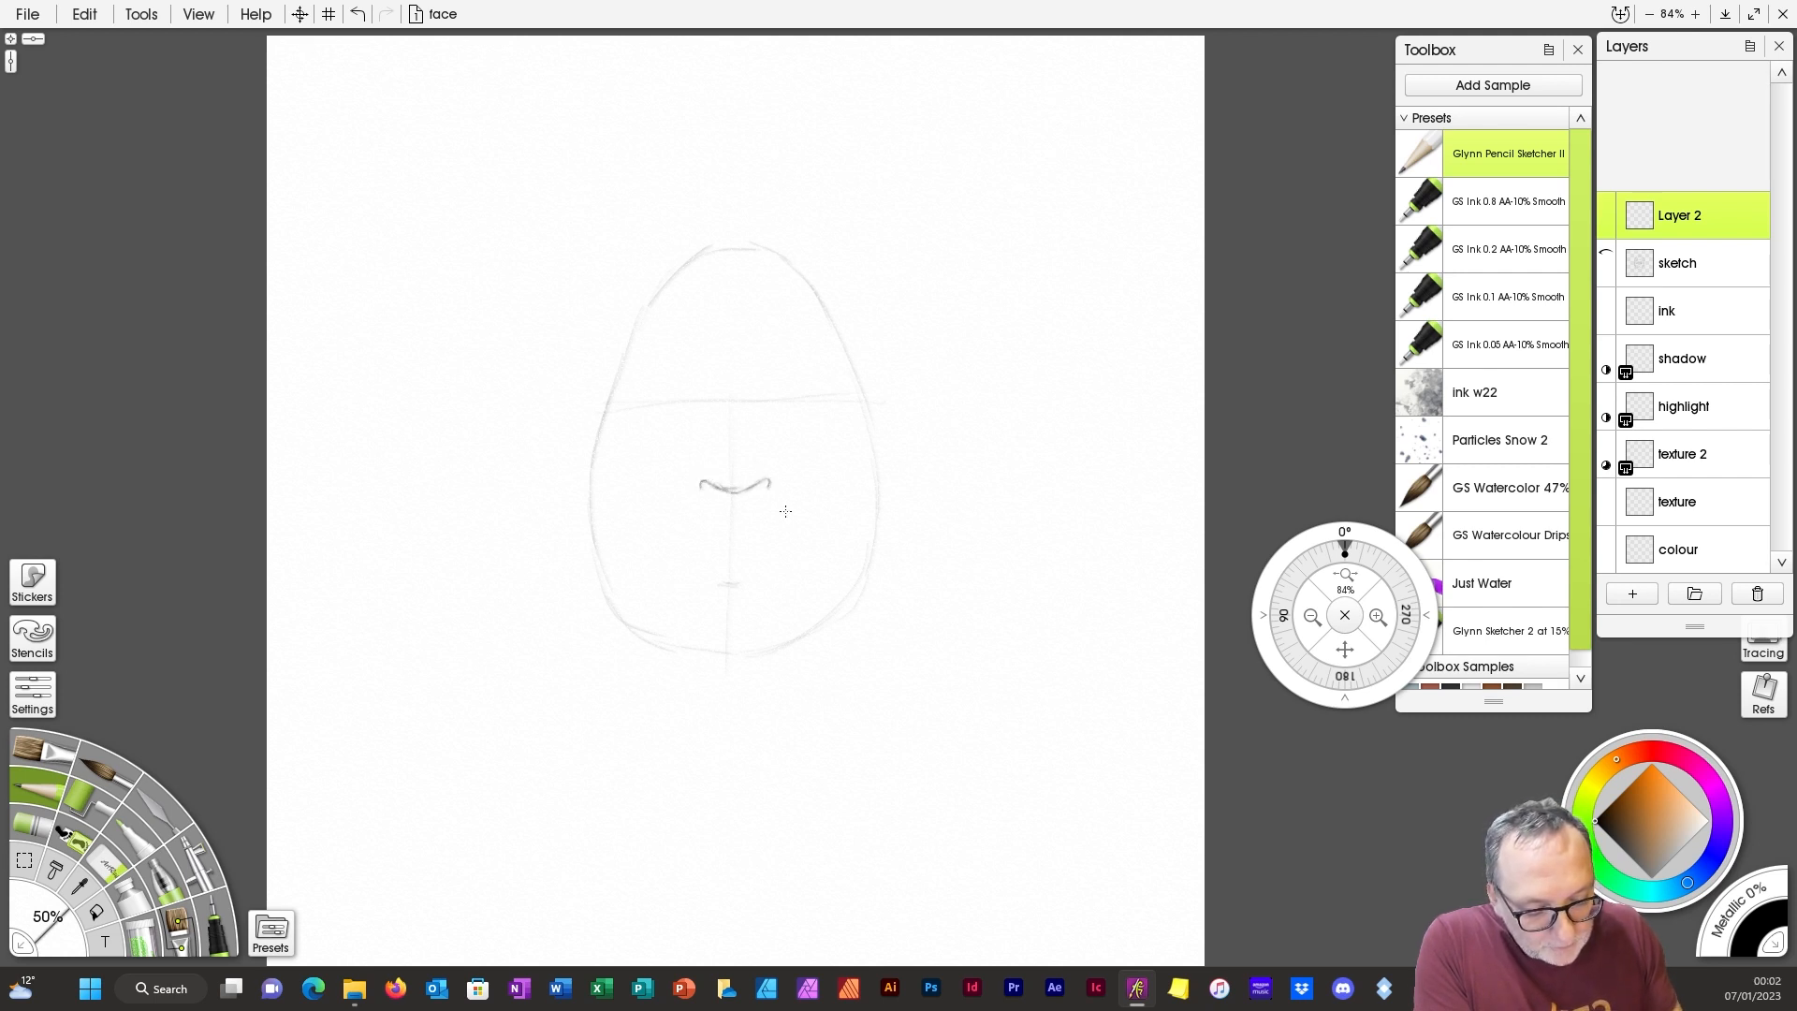
drag(714, 591, 760, 588)
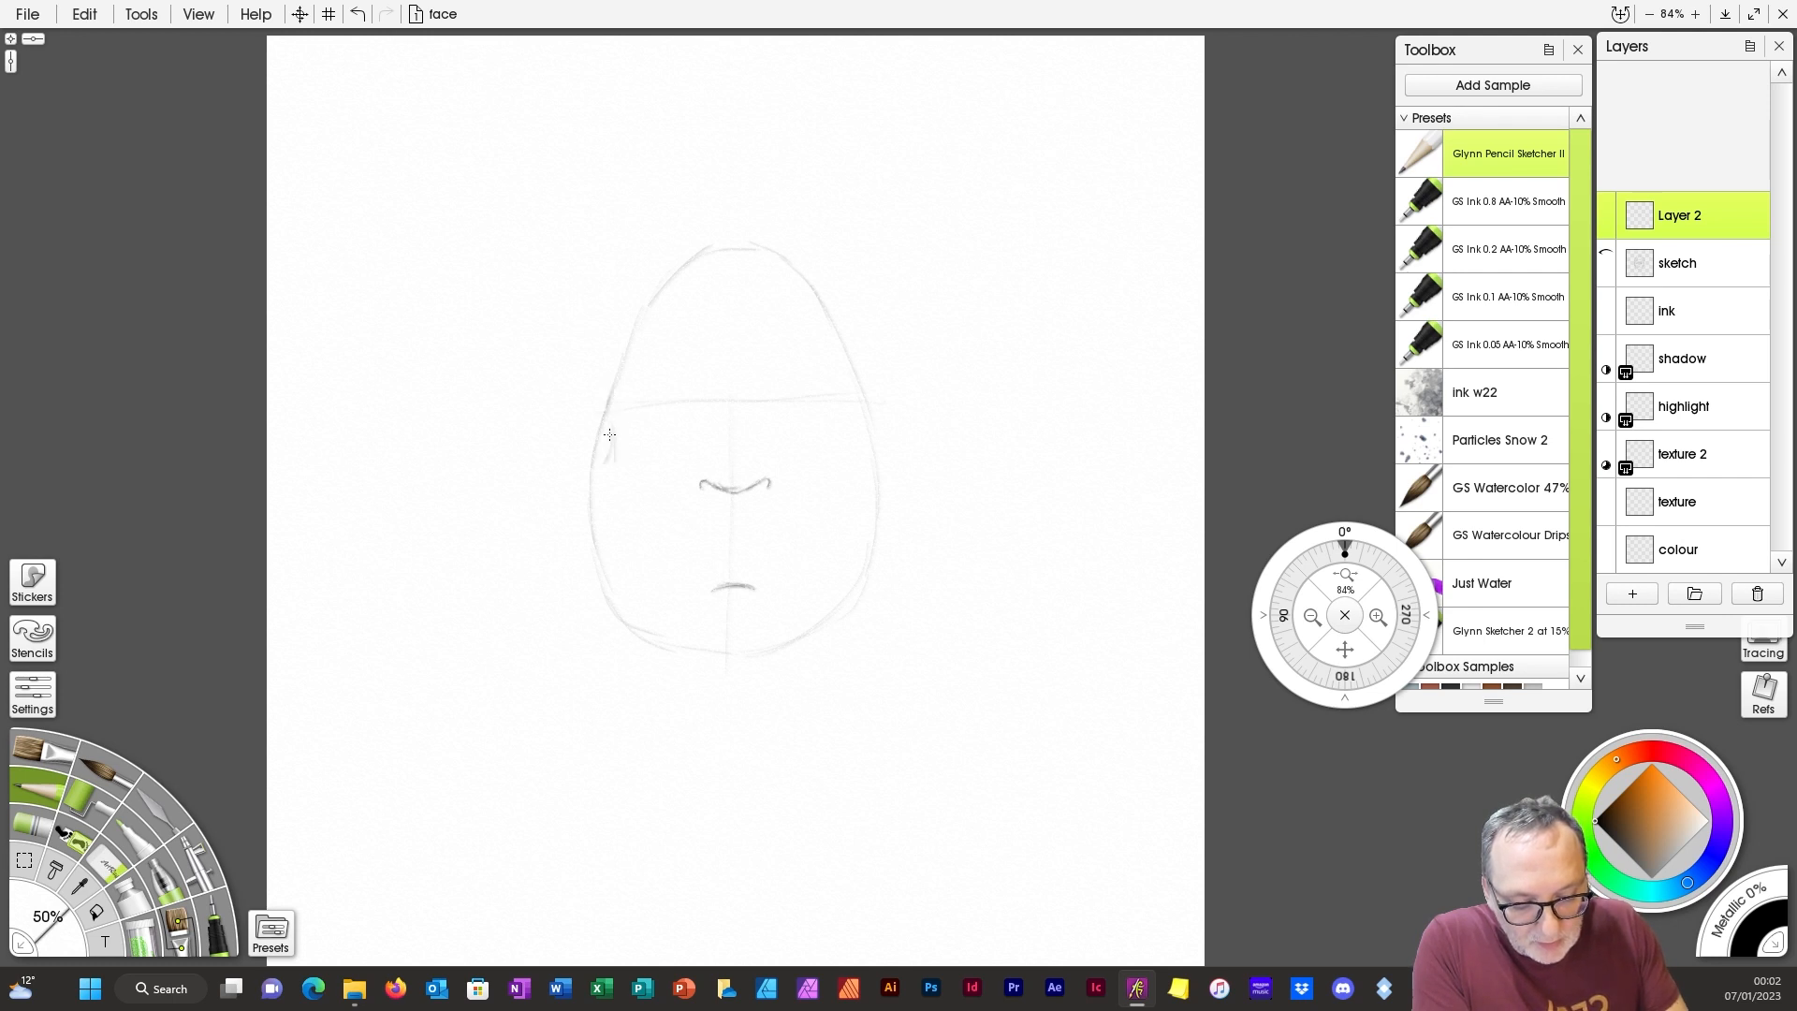
drag(854, 423, 859, 462)
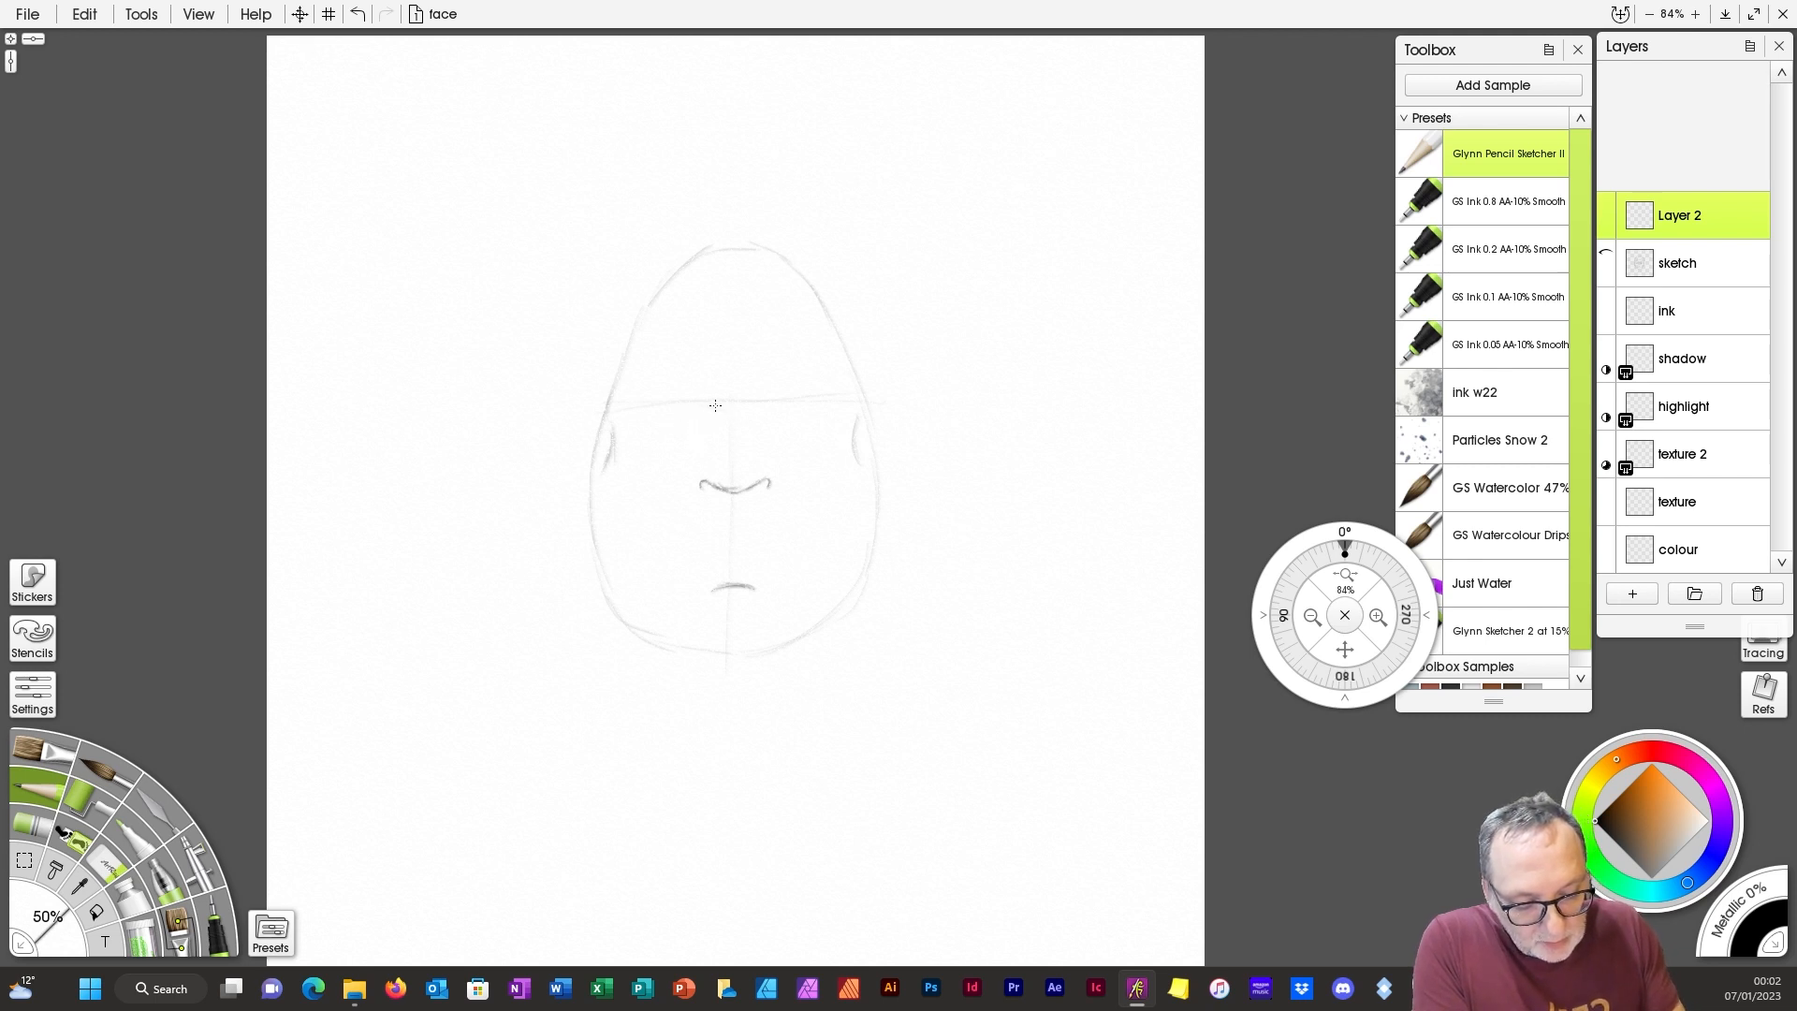
Step: Add the upper nose bridge, nostril wings and philtrum, and detail the small mouth with turned-down corners and a lower lip
drag(710, 405, 754, 423)
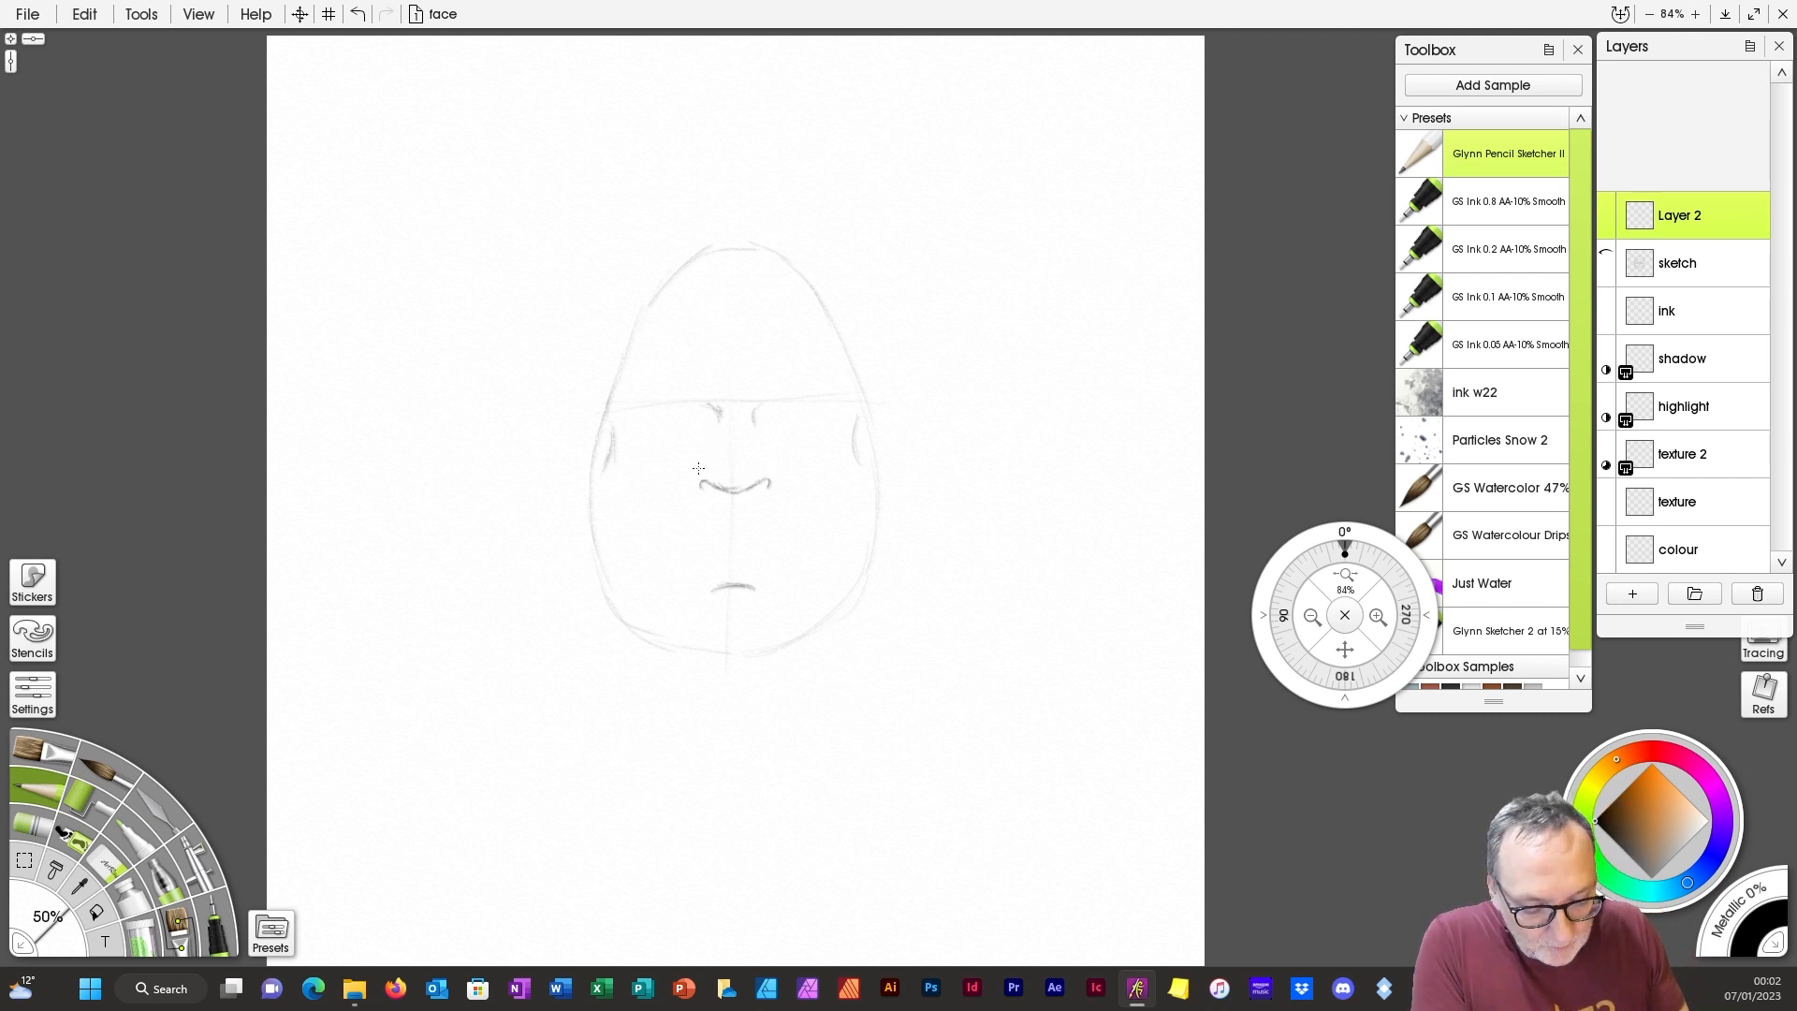
drag(779, 470, 773, 483)
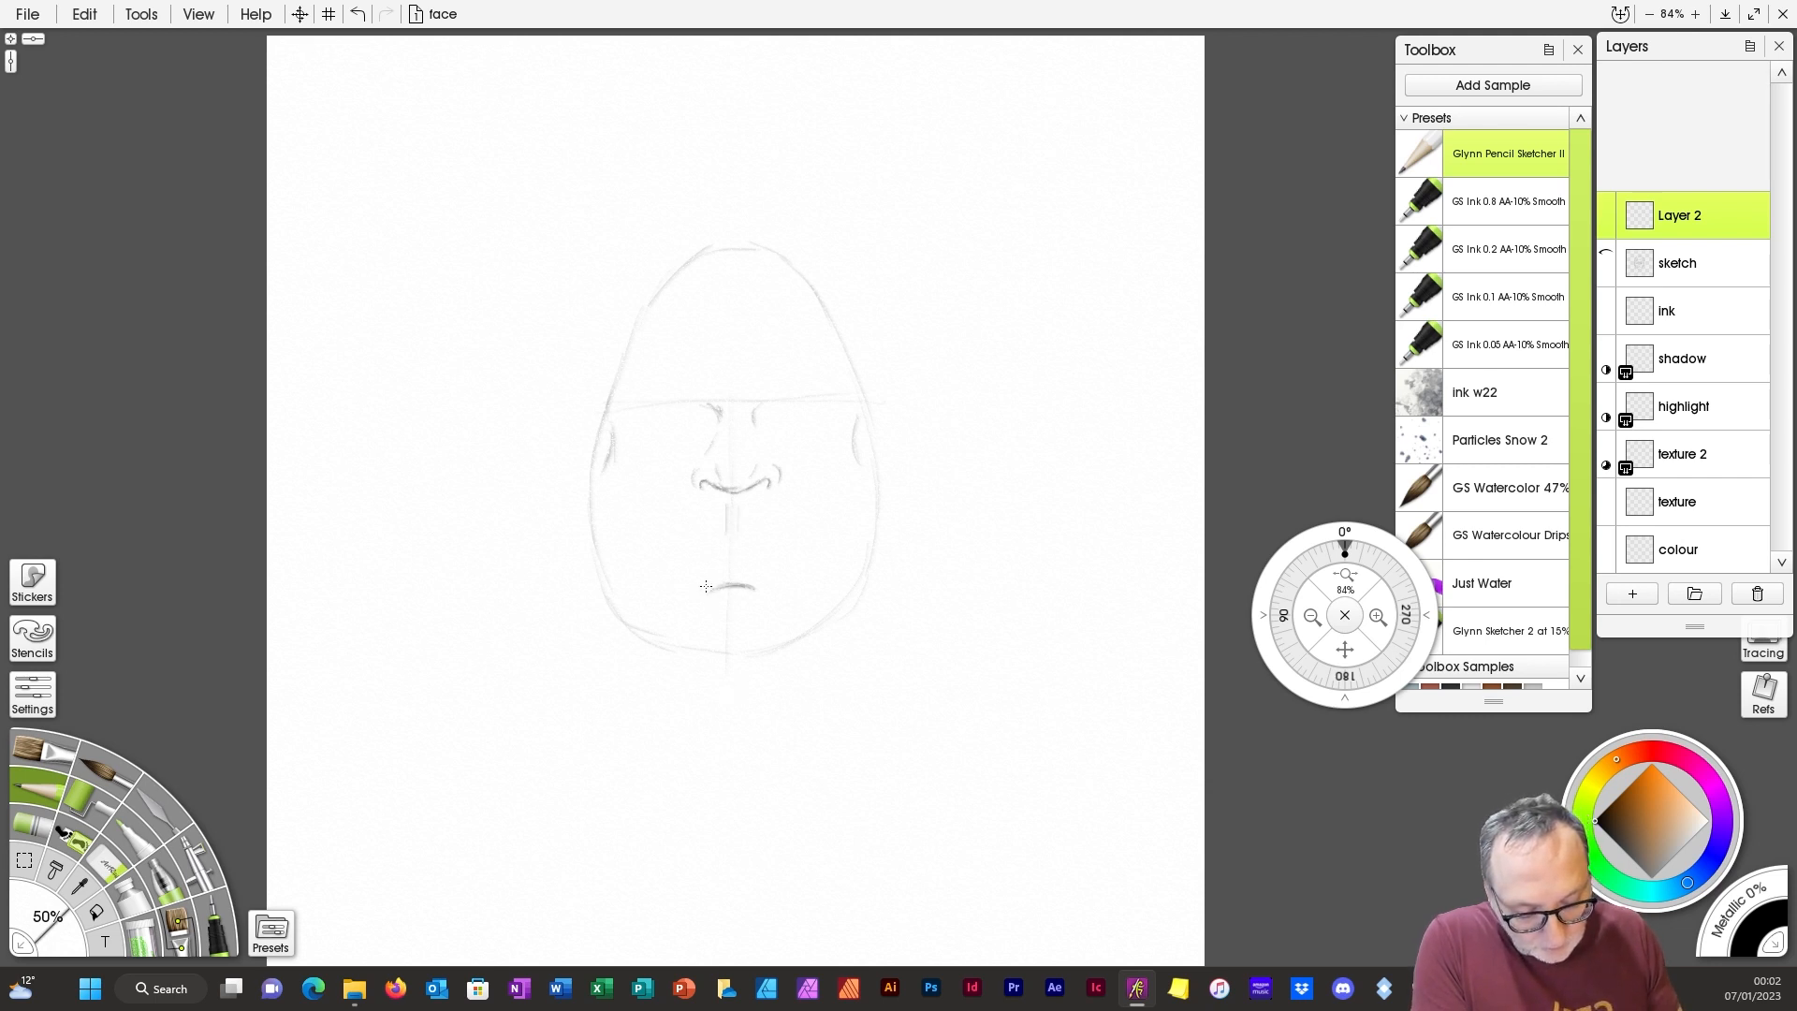
drag(706, 589, 708, 606)
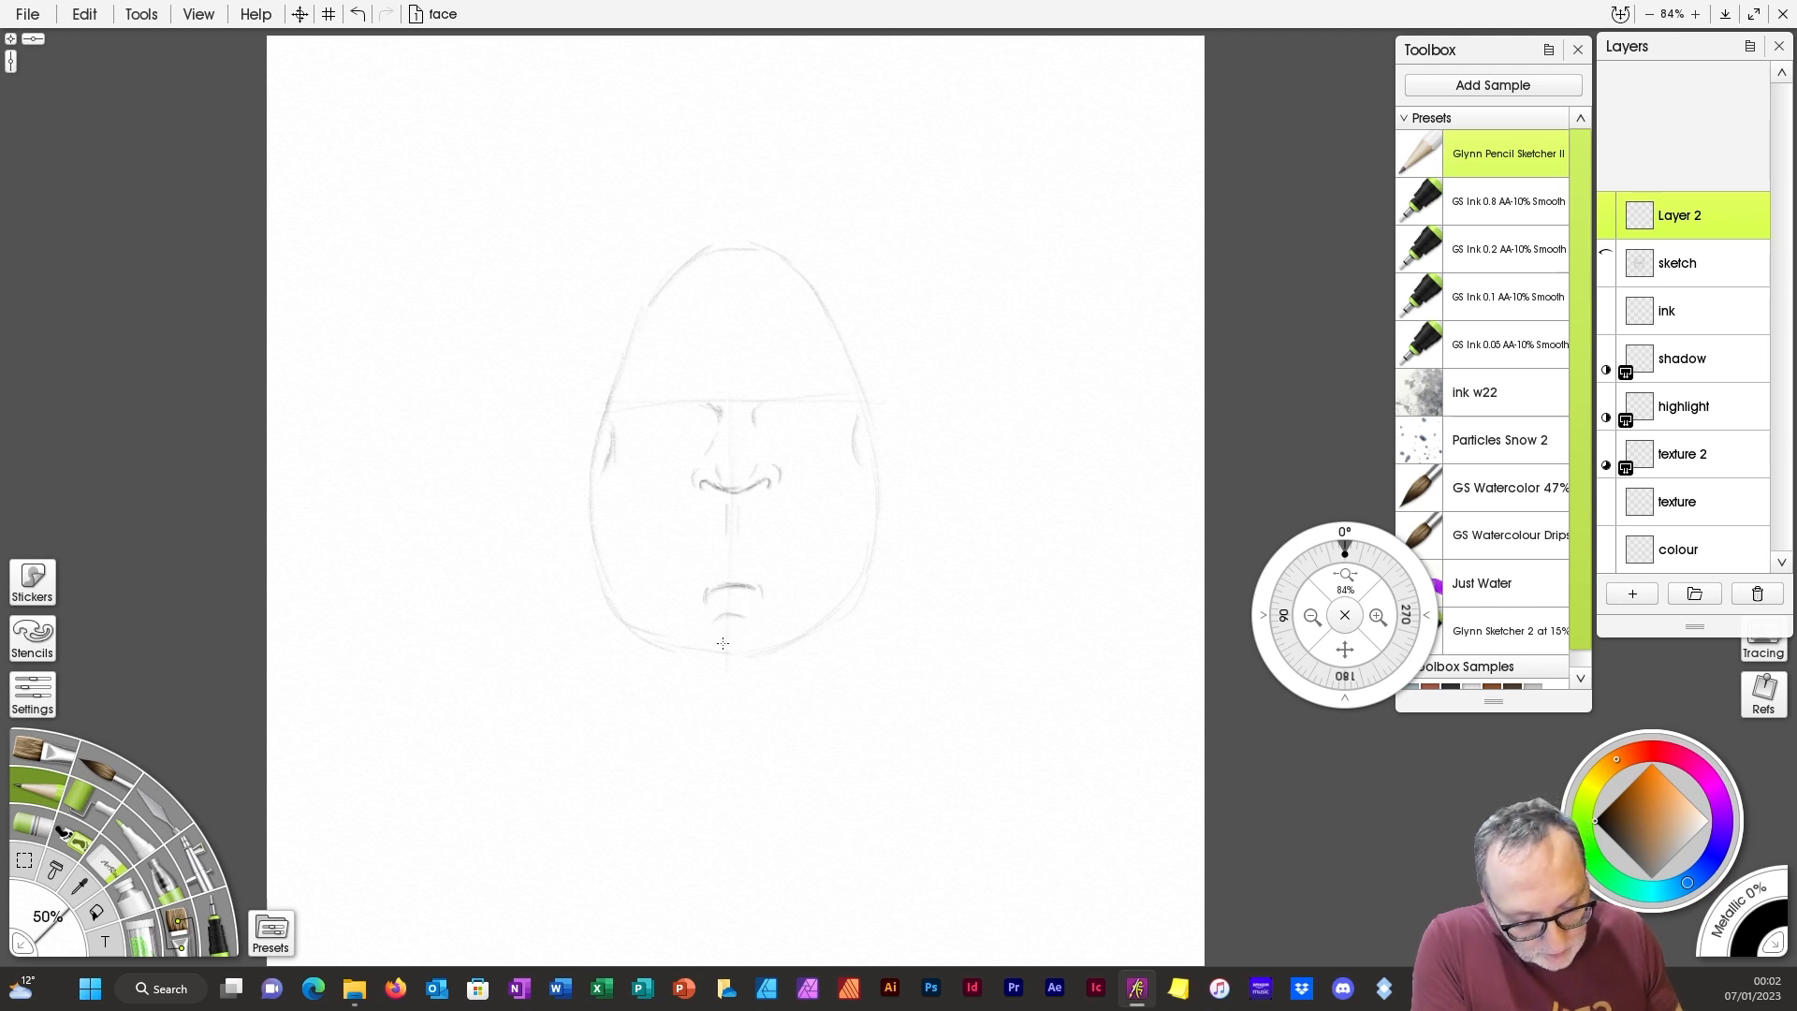
Step: Draw a protruding chin curve, circular eye sockets with drooping eyelids and lower lids, and creases beside the nose
mouse_move(715, 666)
mouse_down()
mouse_move(700, 657)
mouse_move(774, 650)
mouse_move(691, 656)
mouse_move(765, 652)
mouse_up()
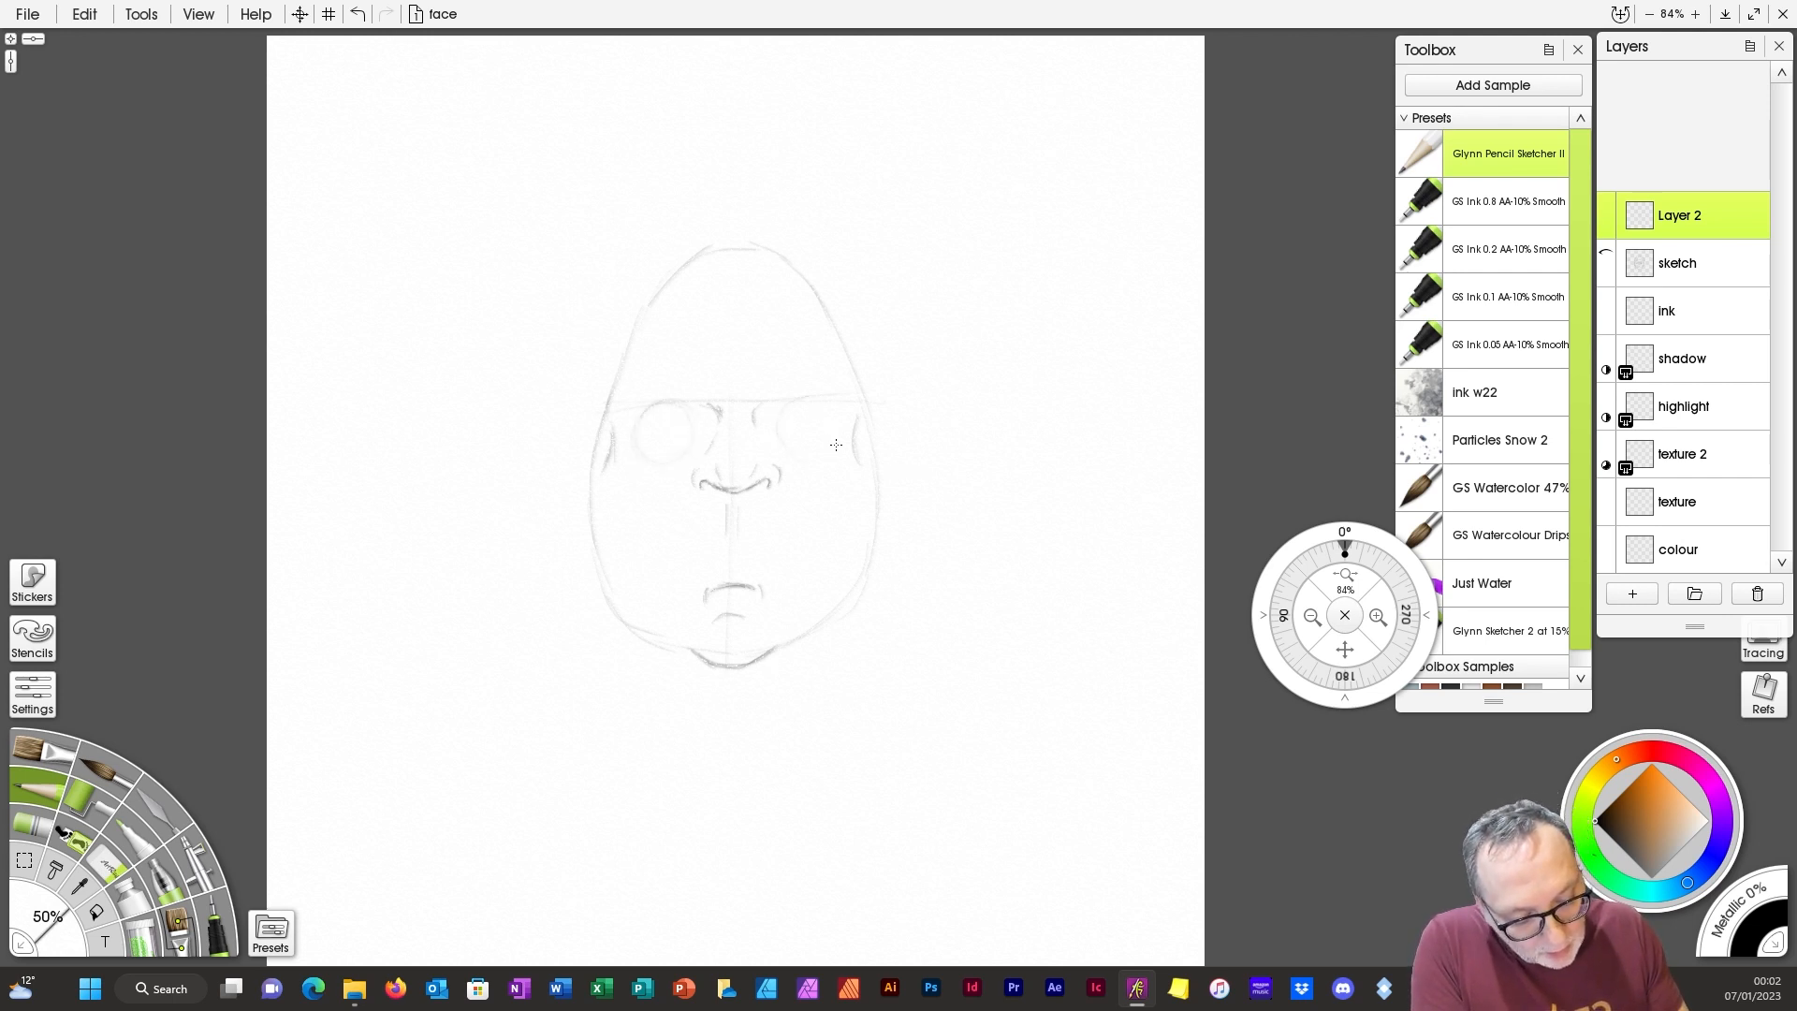
mouse_move(836, 445)
mouse_down()
mouse_move(781, 412)
mouse_move(826, 449)
mouse_up()
mouse_move(640, 427)
mouse_down()
mouse_move(695, 426)
mouse_move(644, 430)
mouse_up()
drag(784, 427, 835, 428)
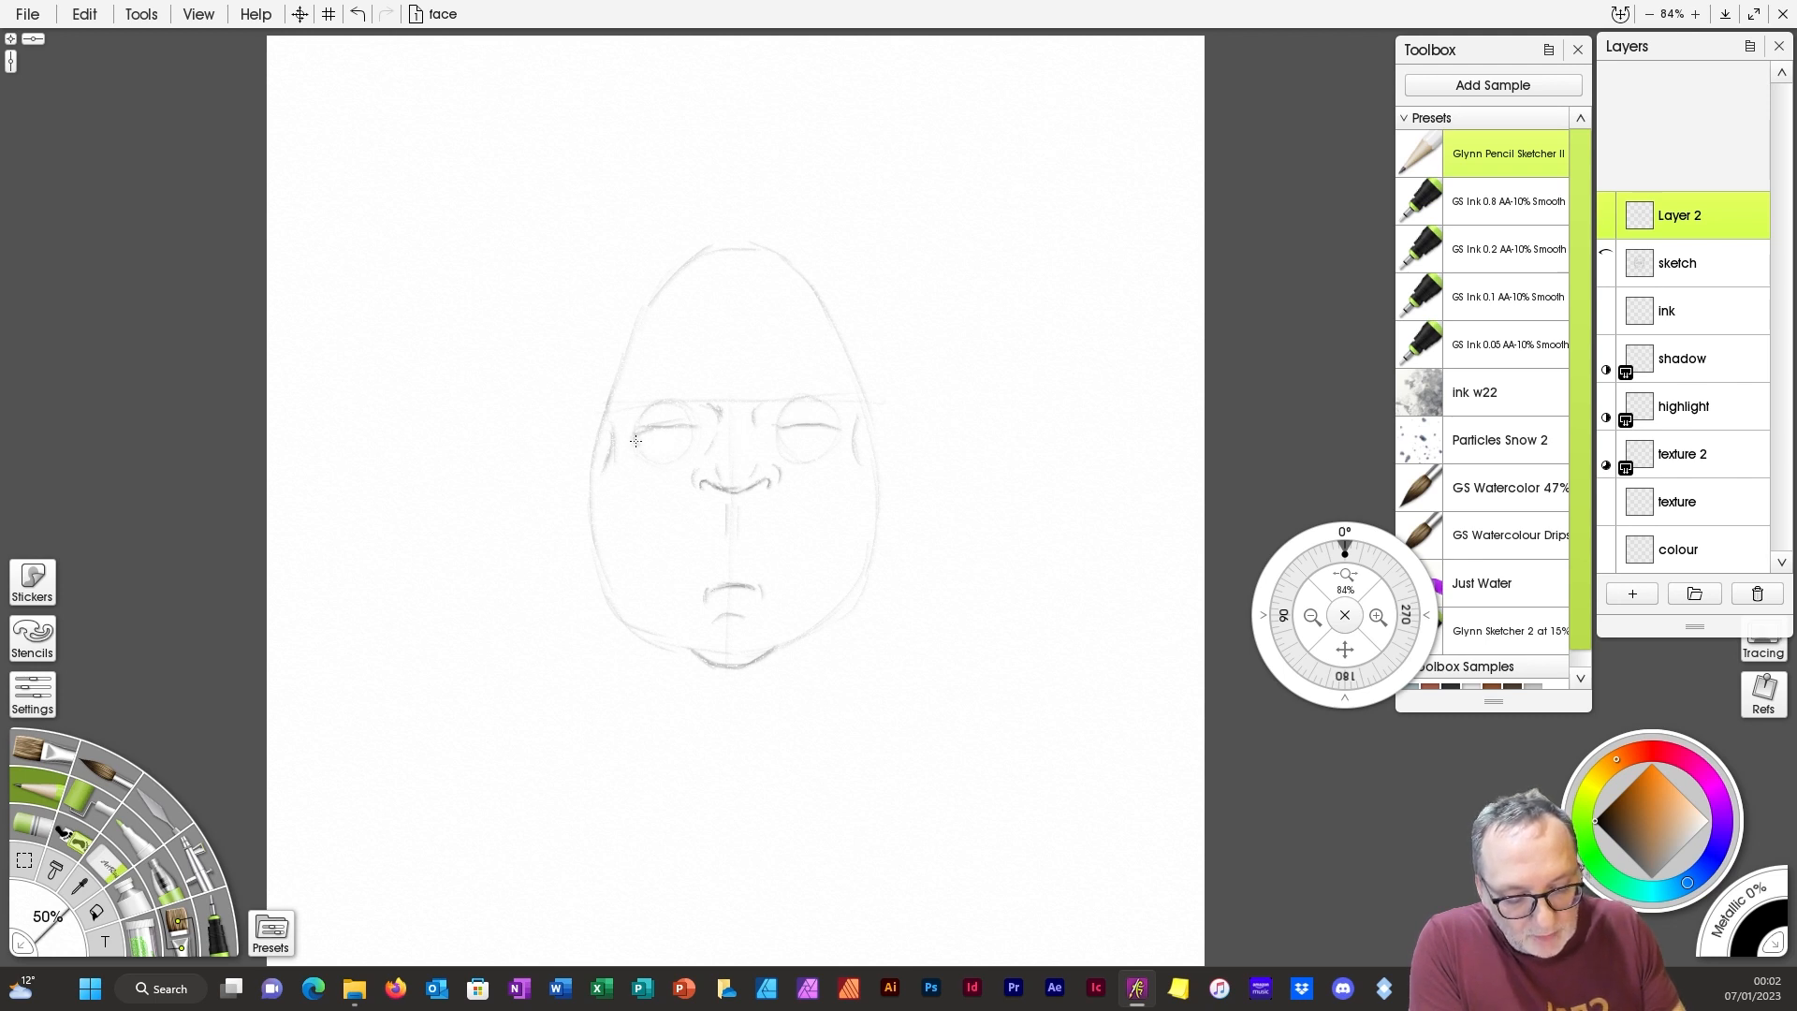
mouse_move(672, 443)
mouse_down()
mouse_move(830, 441)
mouse_move(686, 509)
mouse_move(693, 469)
mouse_move(665, 518)
mouse_move(689, 472)
mouse_move(691, 554)
mouse_move(794, 505)
mouse_up()
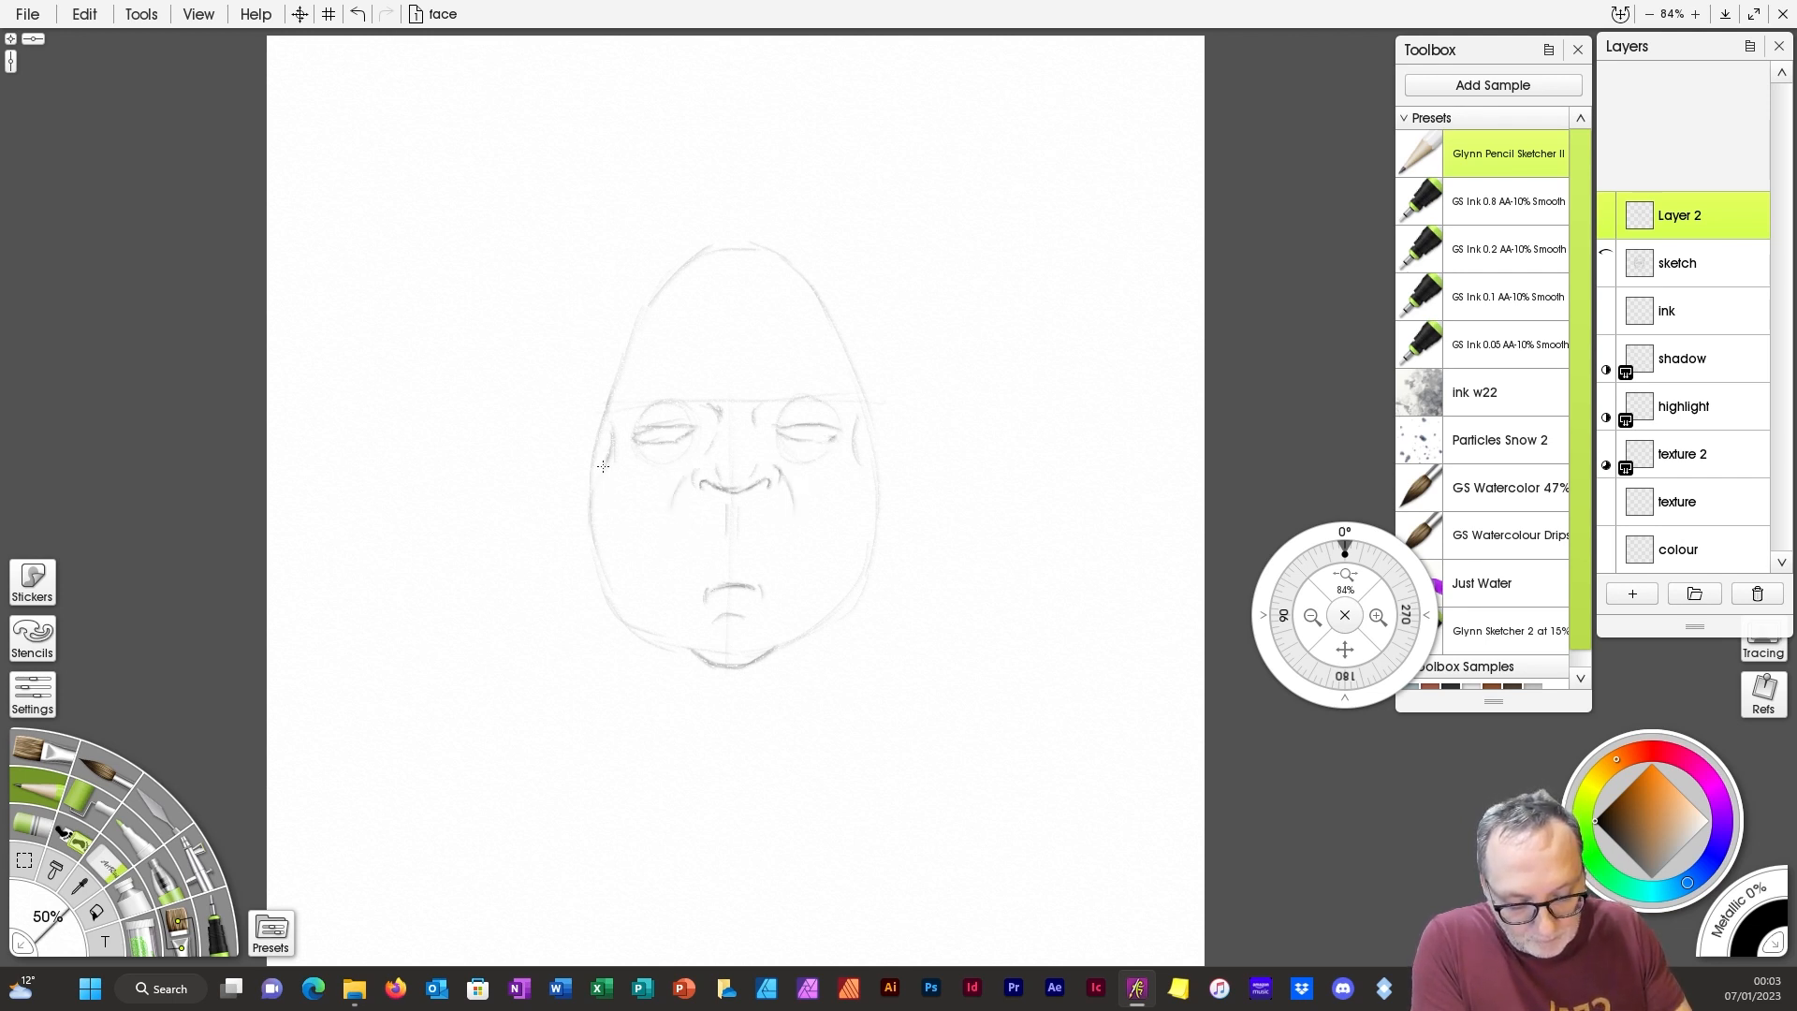
Step: Strengthen both full cheek and jaw outlines, and add small rounded ears with inner folds at eye level
mouse_move(603, 466)
mouse_down()
mouse_move(592, 566)
mouse_move(591, 498)
mouse_move(603, 593)
mouse_move(633, 622)
mouse_up()
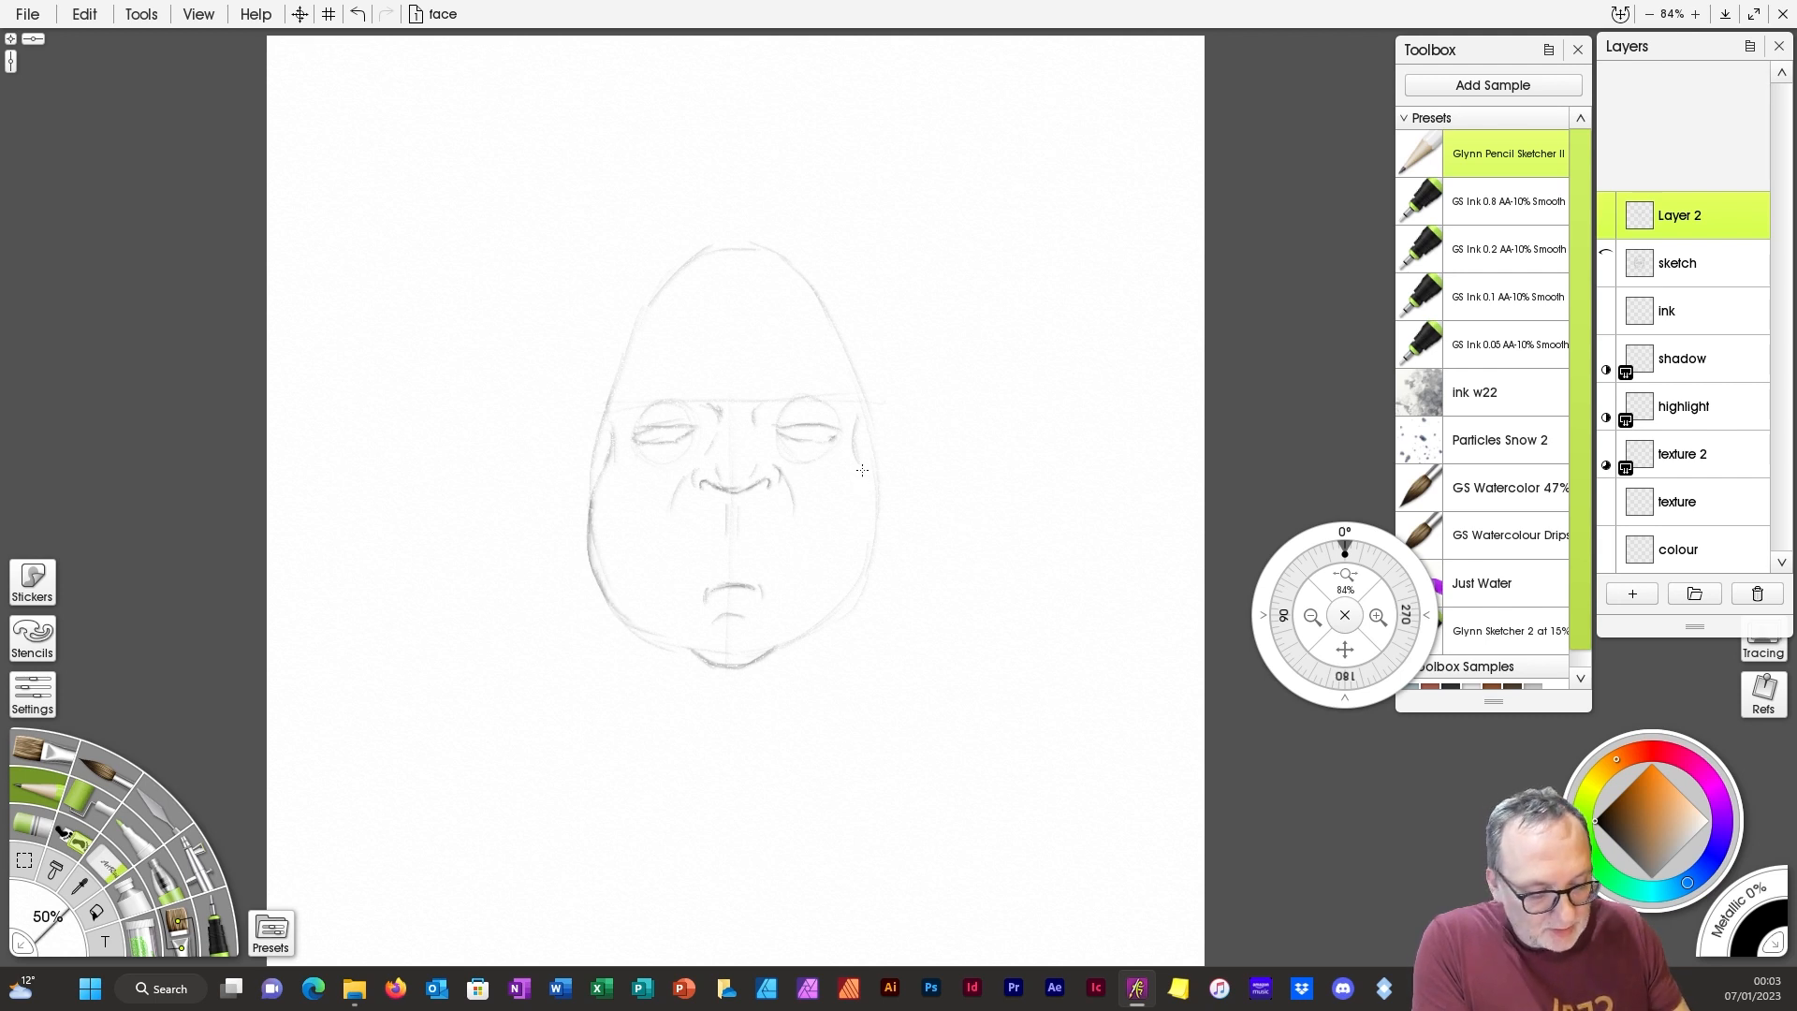
mouse_move(863, 471)
mouse_down()
mouse_move(871, 565)
mouse_move(801, 641)
mouse_up()
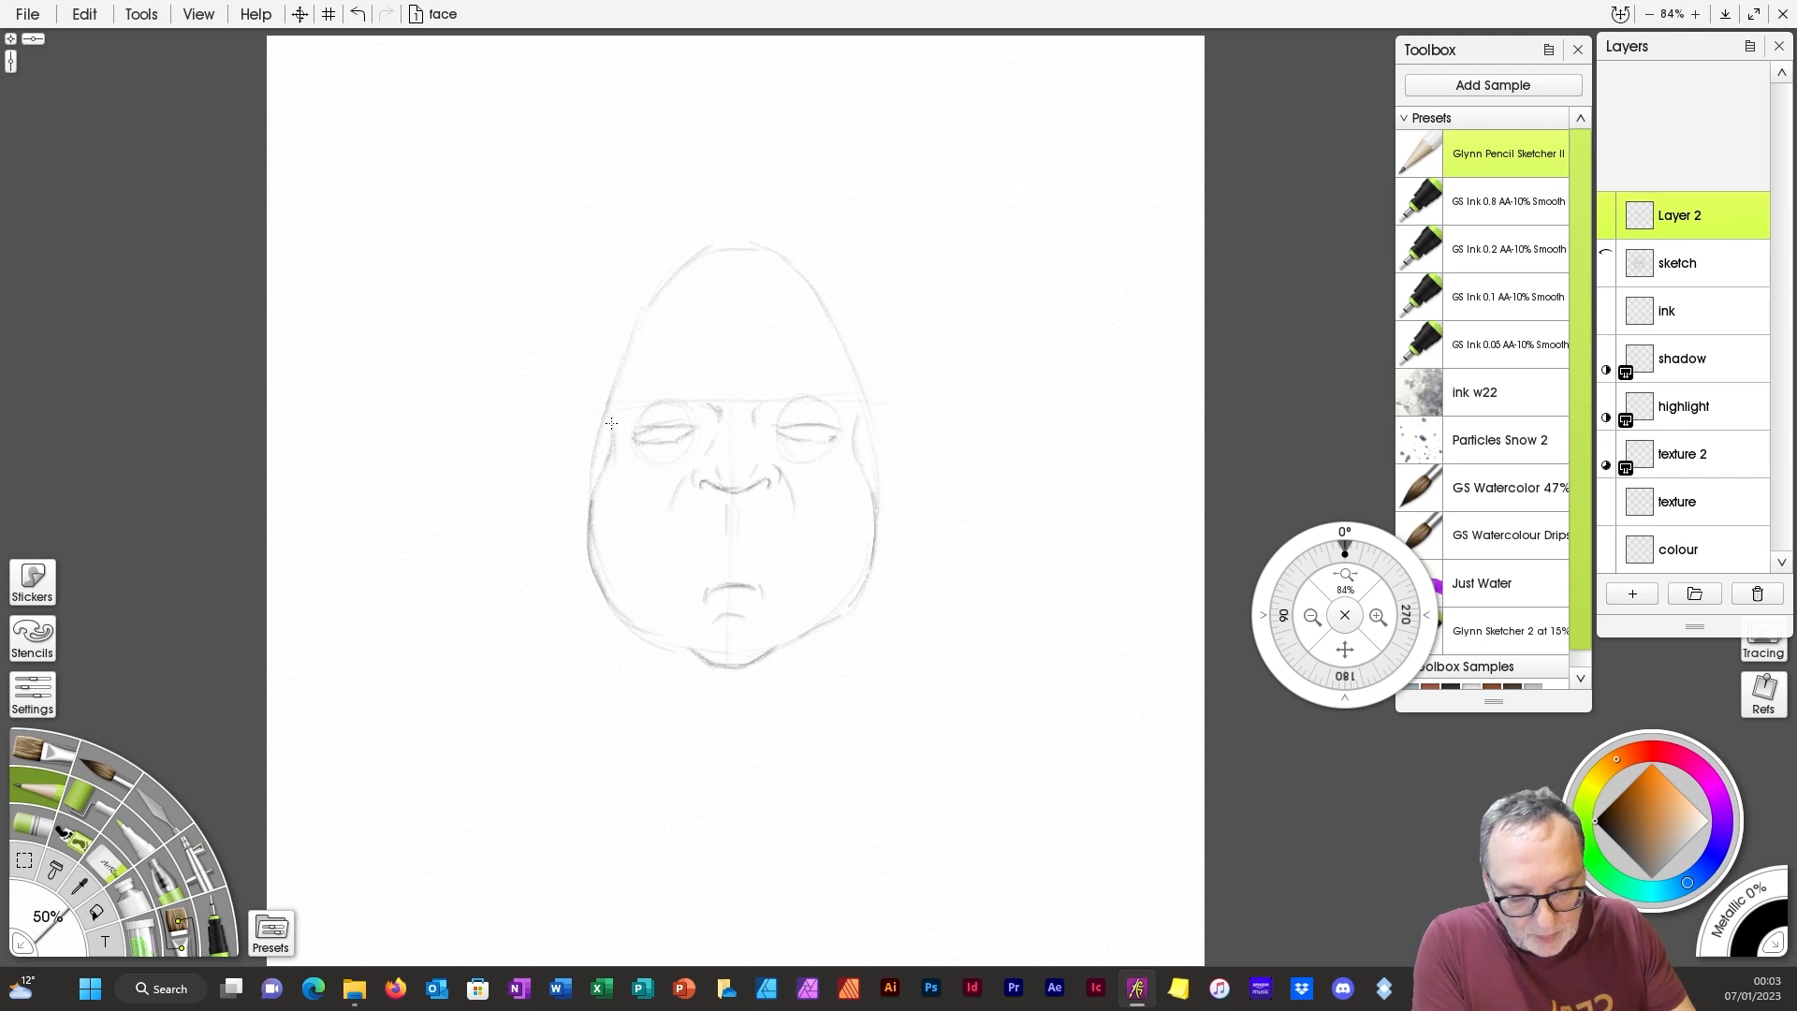
mouse_move(598, 416)
mouse_down()
mouse_move(567, 433)
mouse_move(597, 479)
mouse_up()
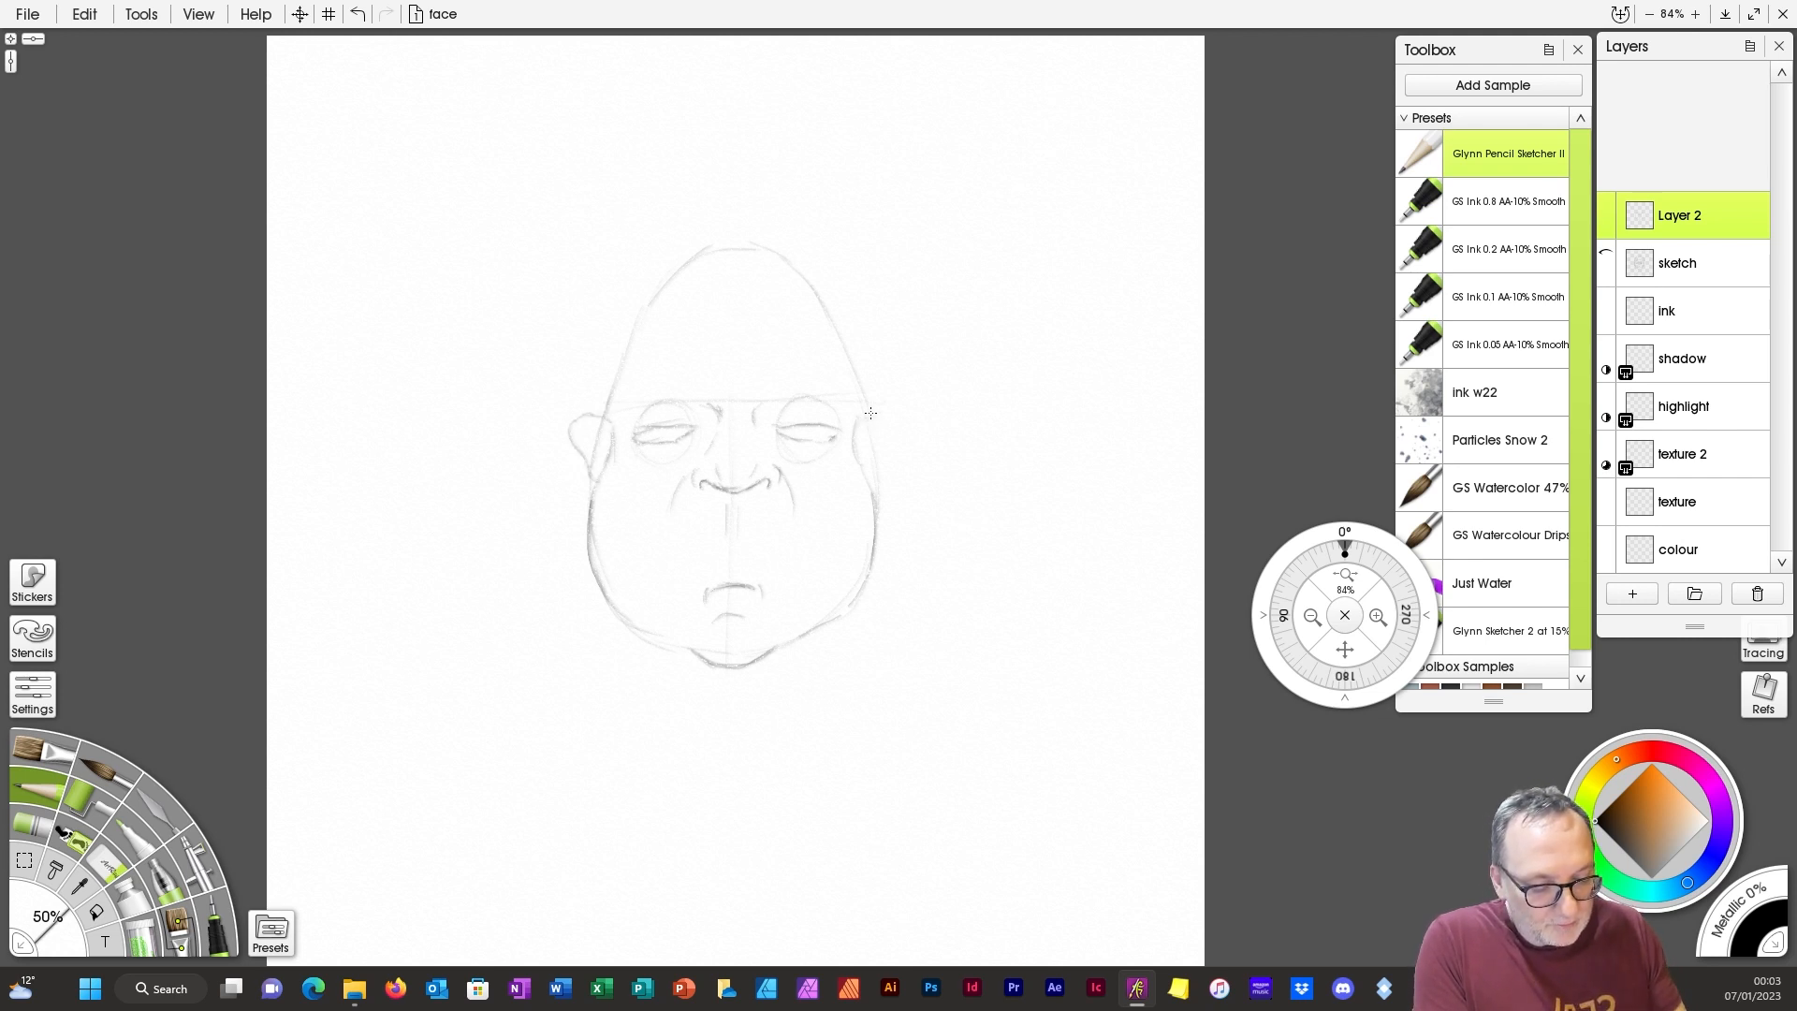
drag(888, 409, 873, 487)
drag(864, 441, 871, 465)
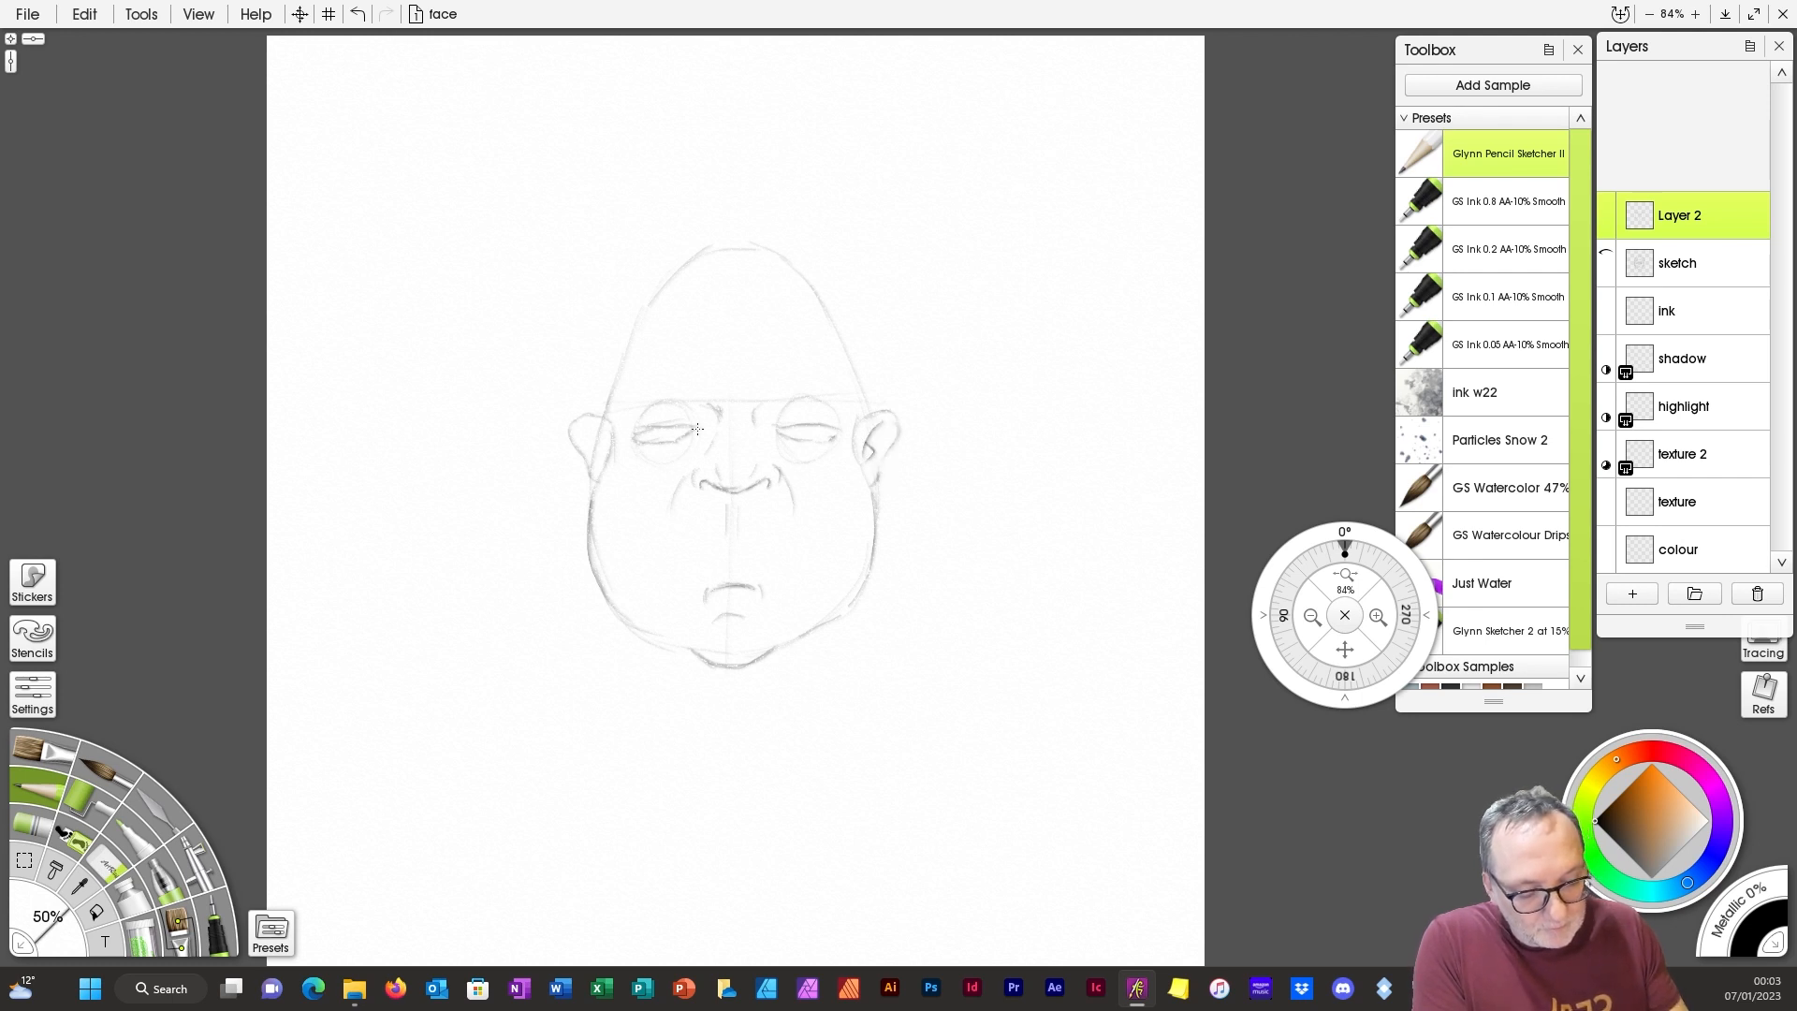
drag(585, 424, 599, 461)
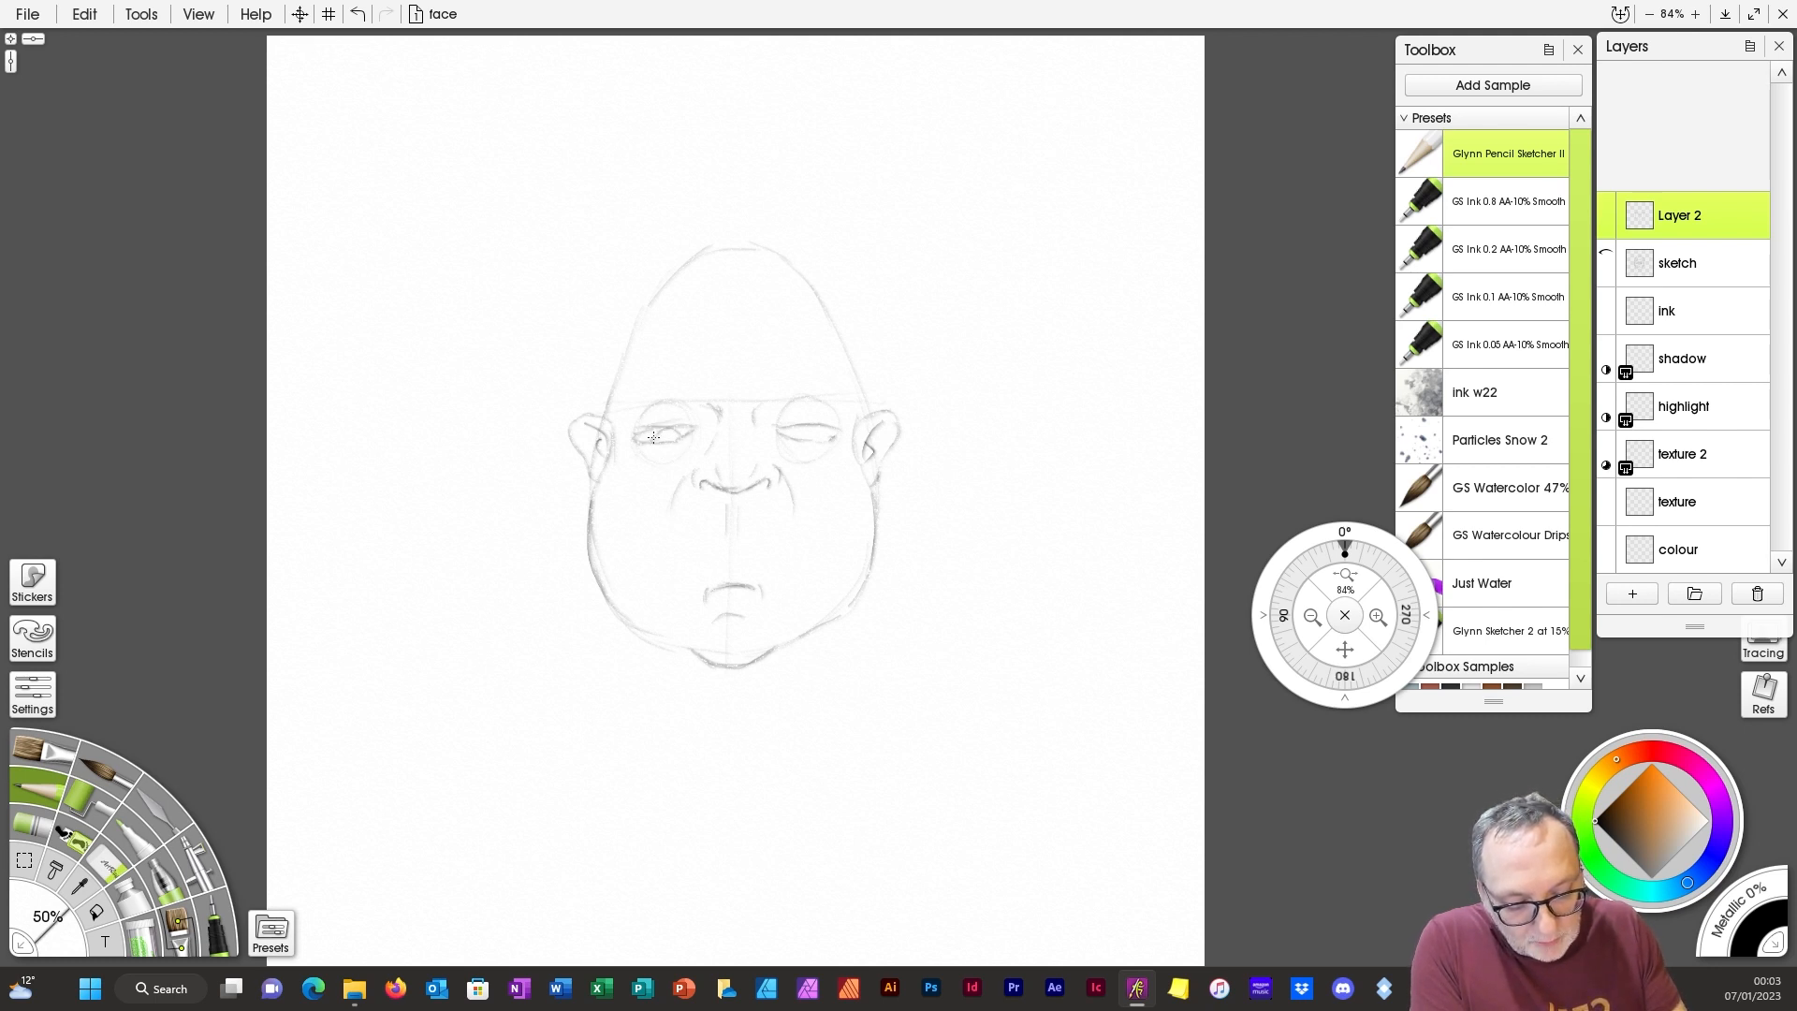
Step: Draw the pupils in both half-closed eyes and short hatched eyebrows above them
drag(798, 437, 813, 435)
mouse_move(663, 437)
mouse_down()
mouse_move(657, 388)
mouse_move(830, 391)
mouse_up()
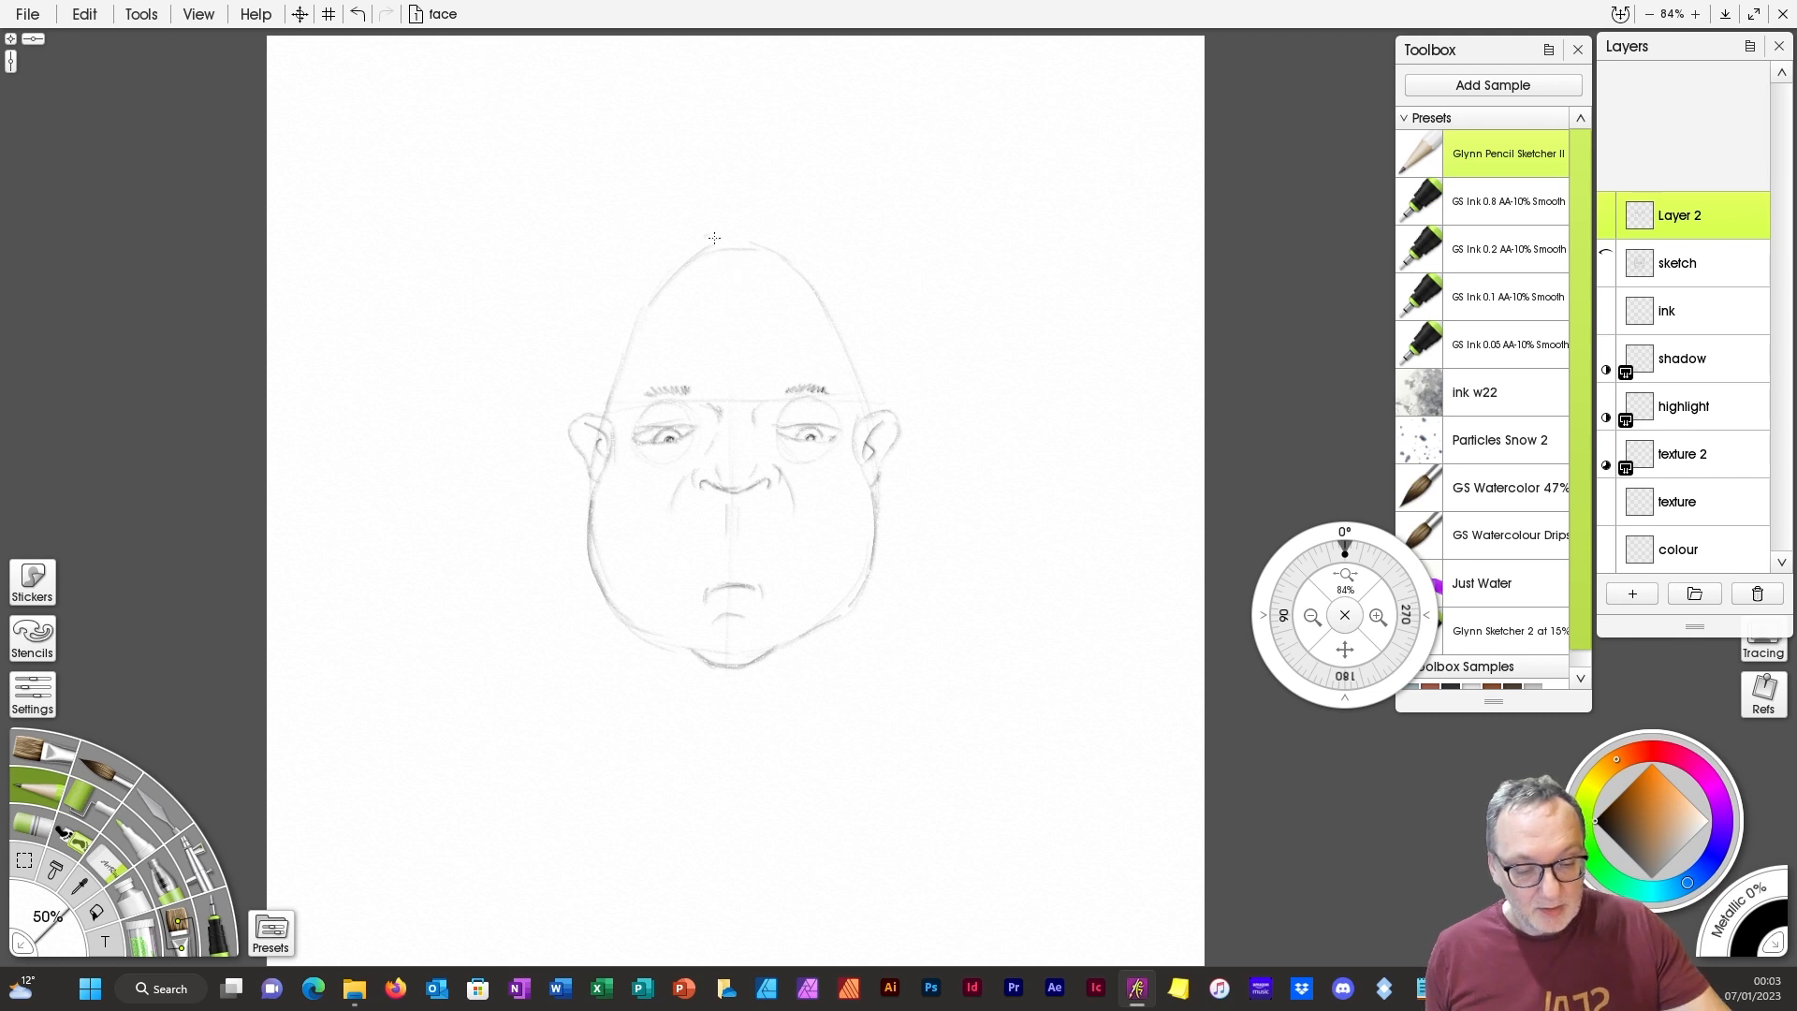
Step: Draw a spiky mohawk on the crown with light hair strokes on both sides, and a thin drooping moustache around the mouth
drag(714, 204, 734, 267)
mouse_move(754, 168)
mouse_down()
mouse_move(745, 278)
mouse_move(730, 244)
mouse_move(713, 258)
mouse_move(722, 298)
mouse_up()
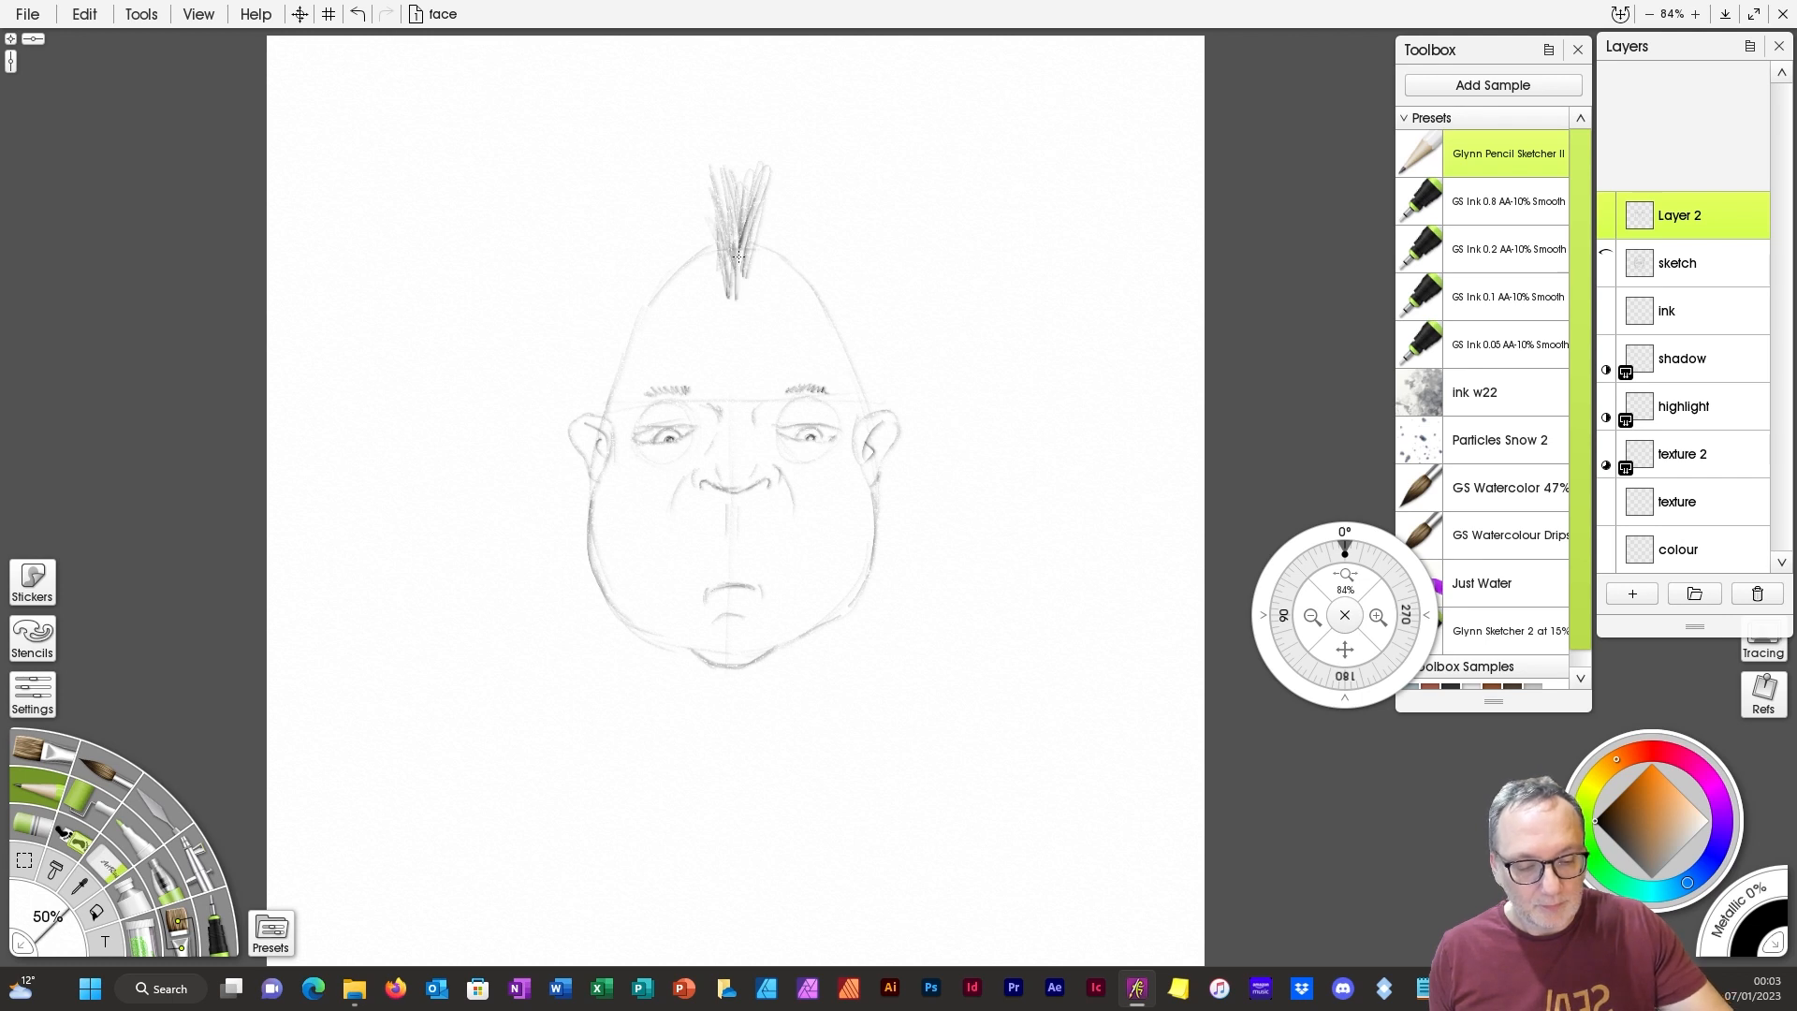
mouse_move(760, 225)
mouse_down()
mouse_move(743, 323)
mouse_move(727, 303)
mouse_move(721, 330)
mouse_move(750, 285)
mouse_move(750, 316)
mouse_move(764, 246)
mouse_move(783, 269)
mouse_move(756, 267)
mouse_move(757, 319)
mouse_up()
drag(782, 293, 772, 308)
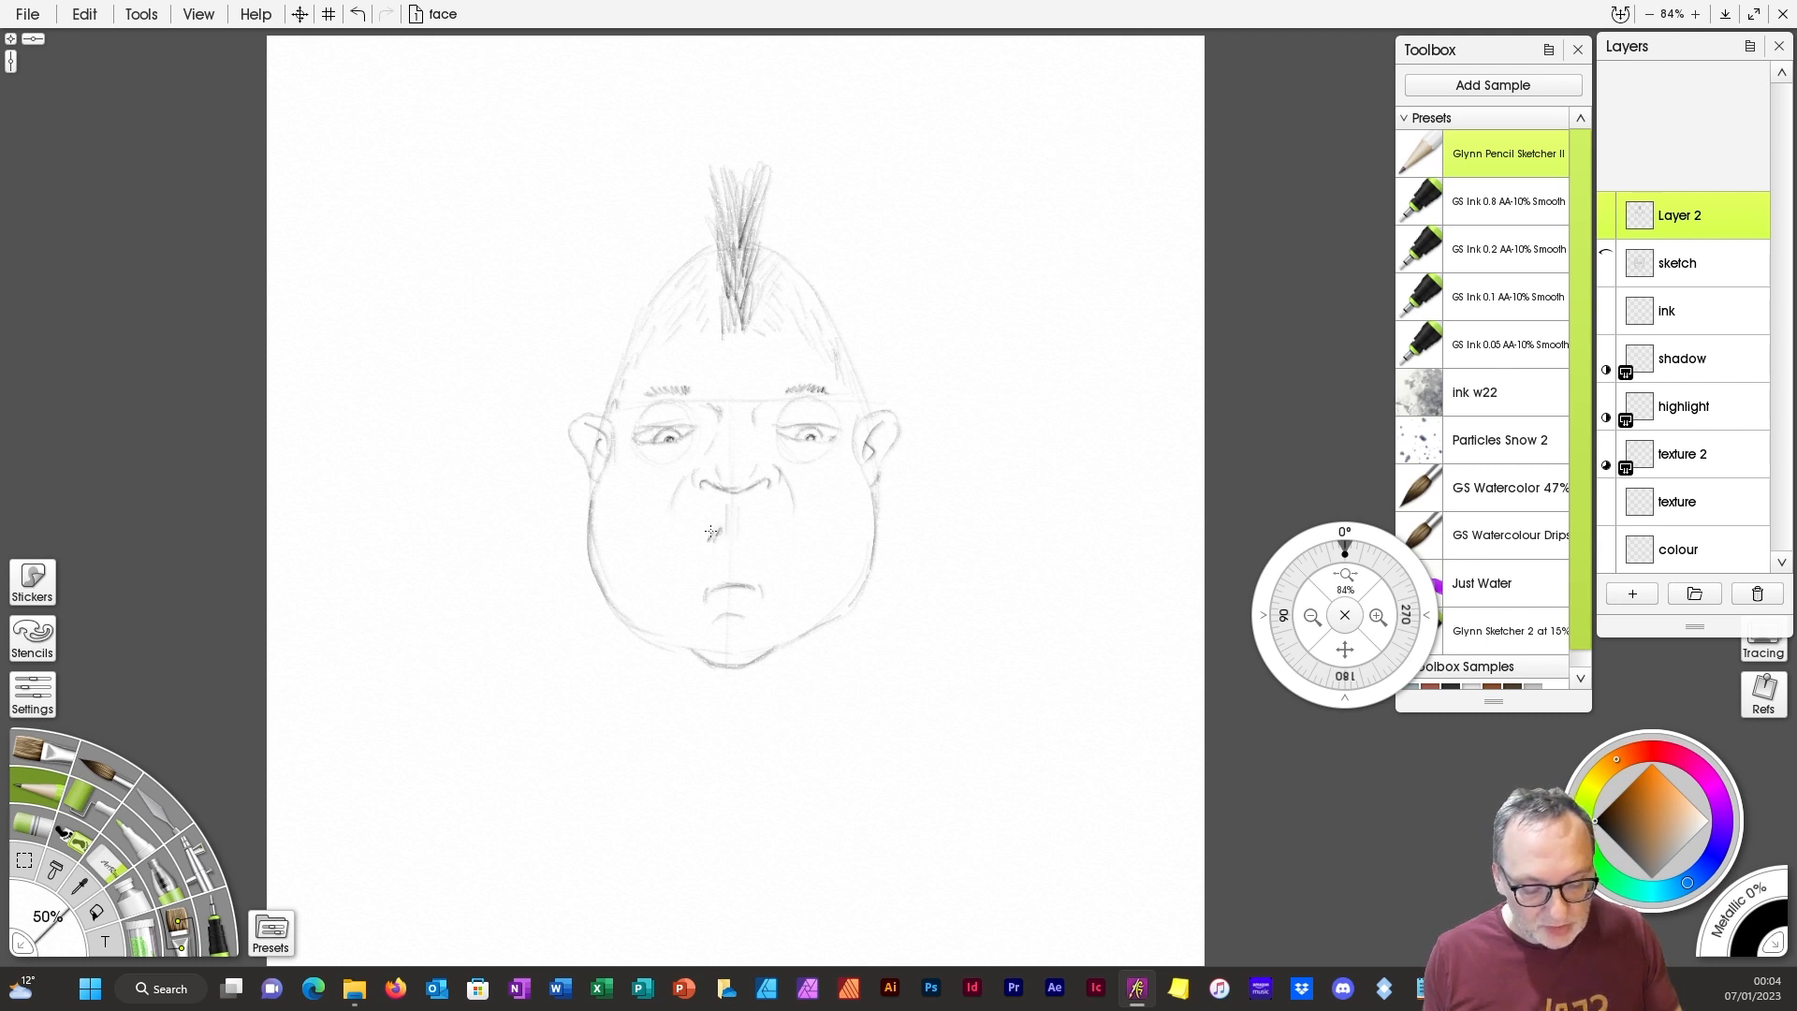
mouse_move(700, 538)
mouse_down()
mouse_move(638, 578)
mouse_move(637, 595)
mouse_move(649, 559)
mouse_move(640, 602)
mouse_up()
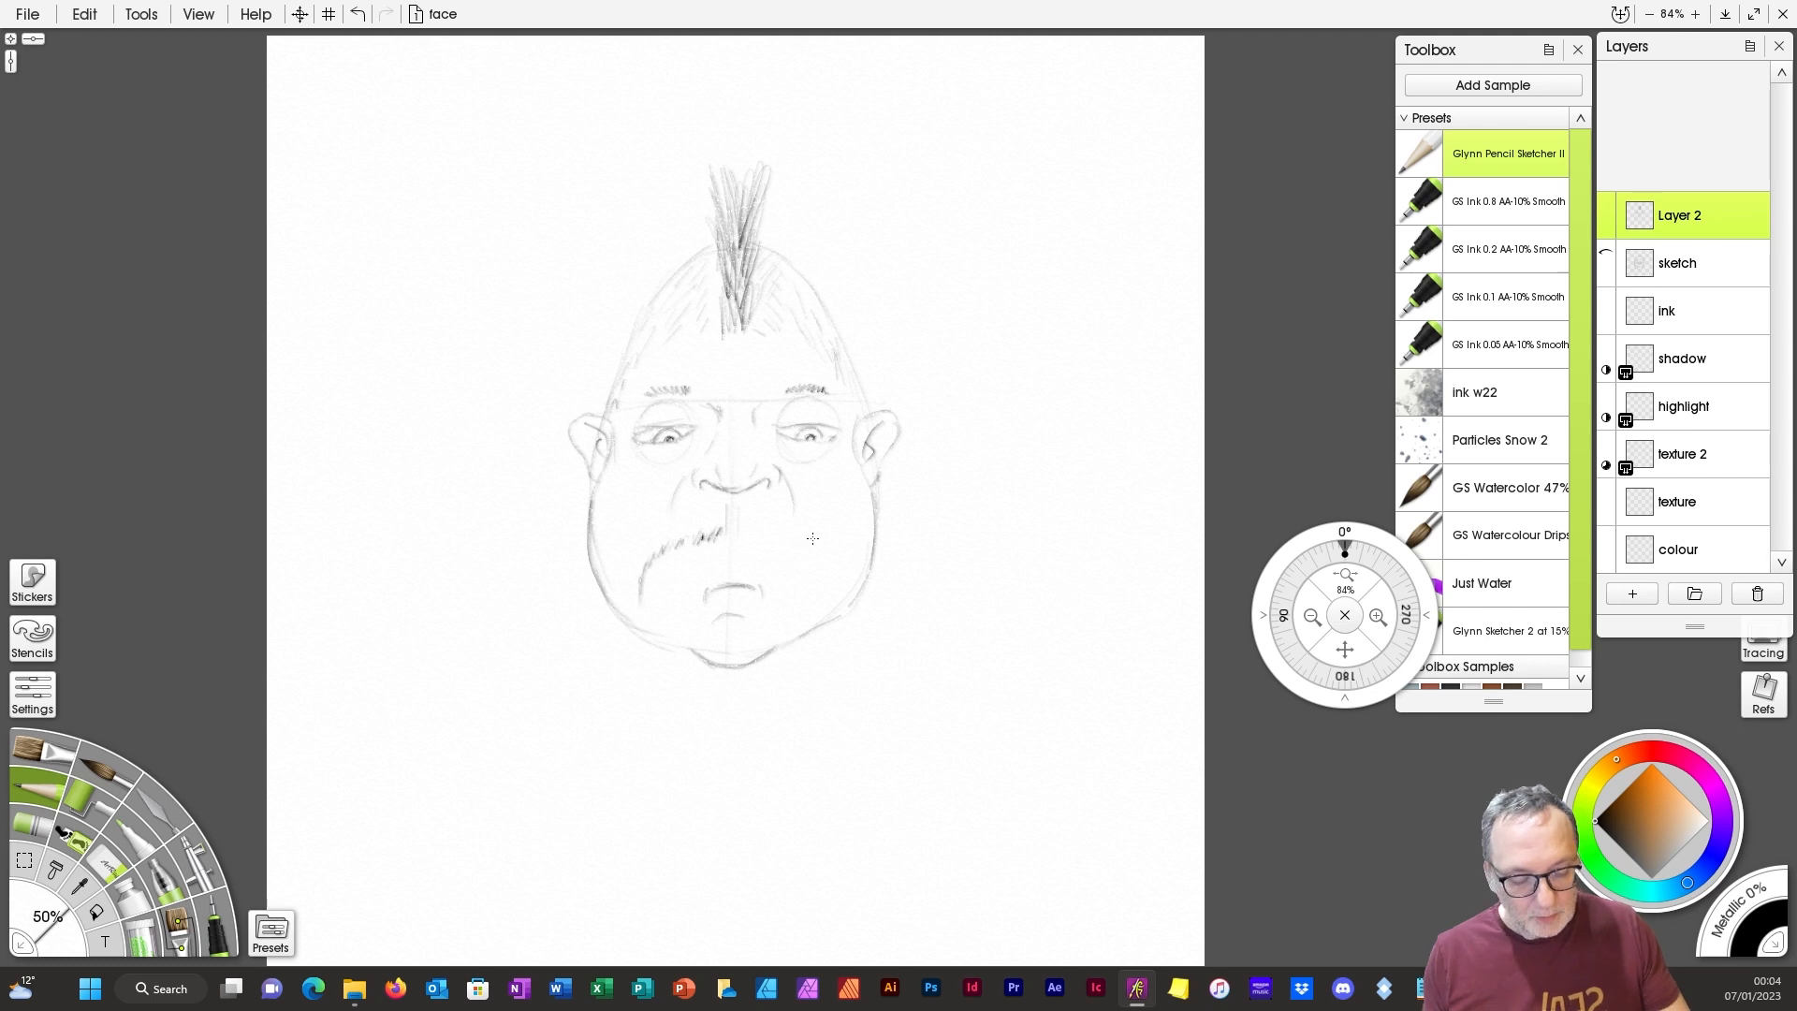
mouse_move(741, 530)
mouse_down()
mouse_move(798, 544)
mouse_move(815, 598)
mouse_up()
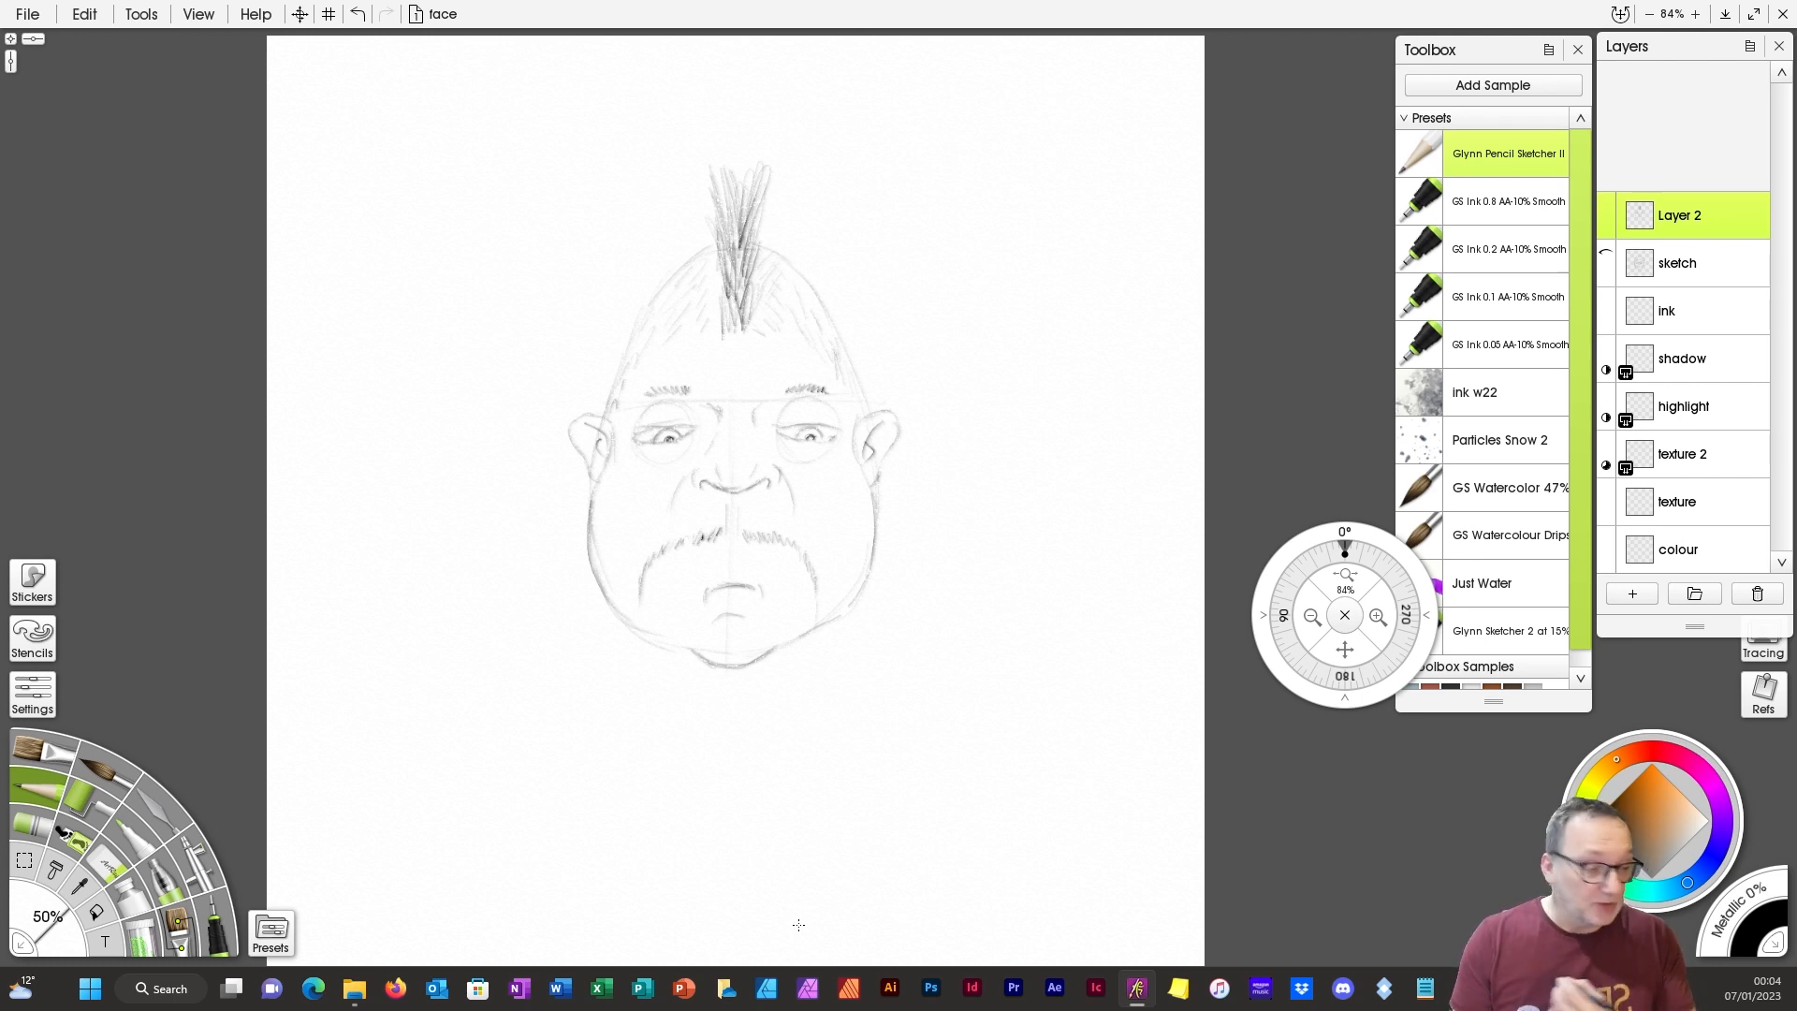
Step: Hide Layer 2 and add a new layer above it
click(1606, 208)
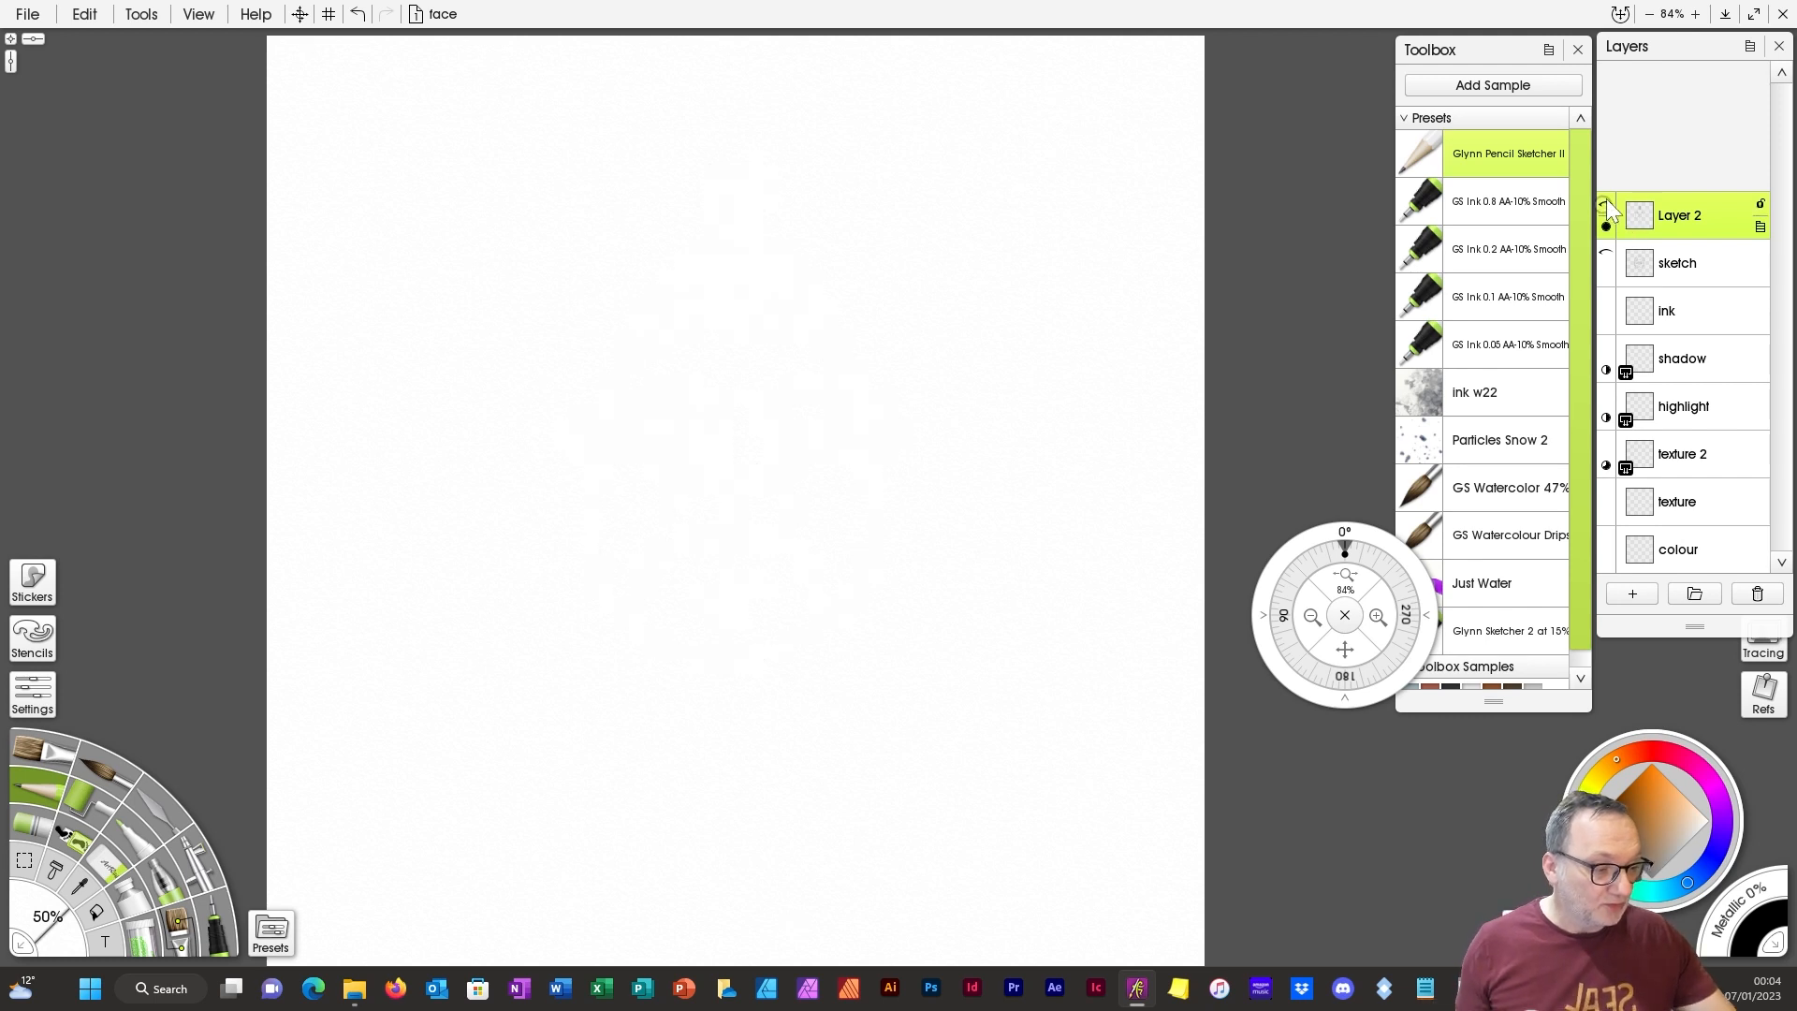
click(1638, 593)
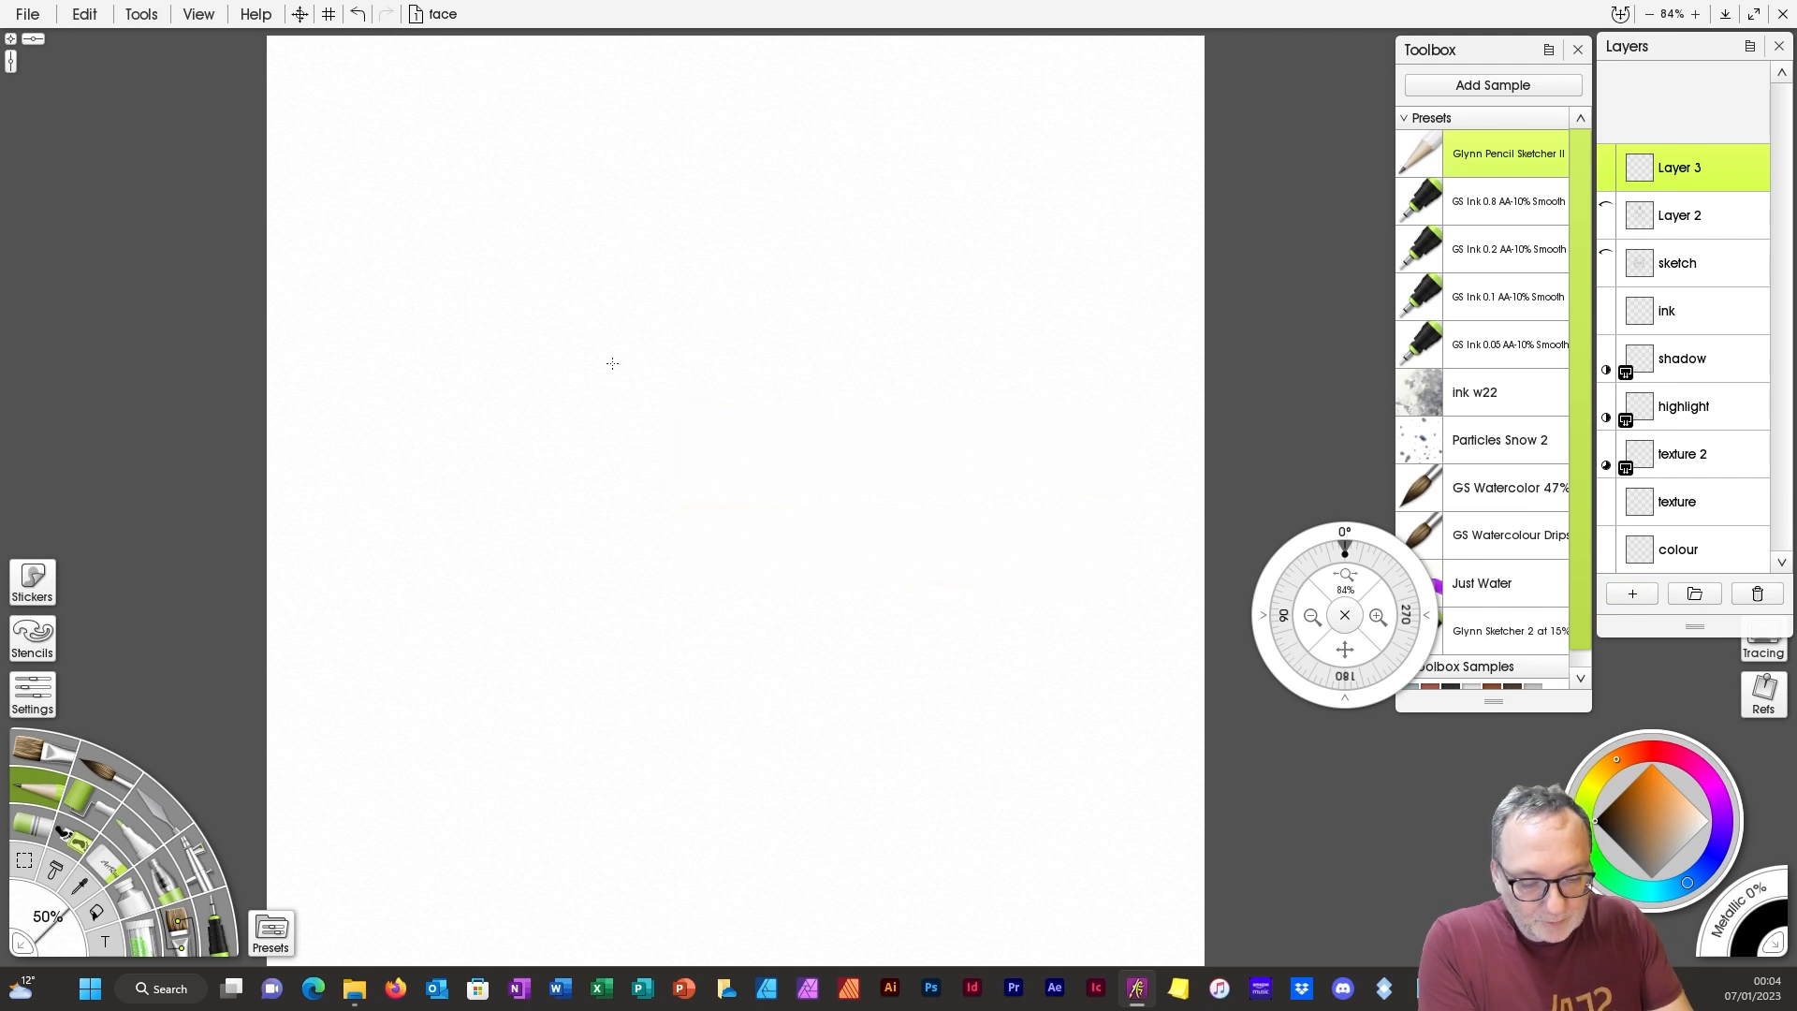
Step: Sketch a wide, flattened oval head outline with a horizontal eye line, a vertical centre line and a low nose mark
mouse_move(510, 442)
mouse_down()
mouse_move(515, 530)
mouse_move(539, 554)
mouse_up()
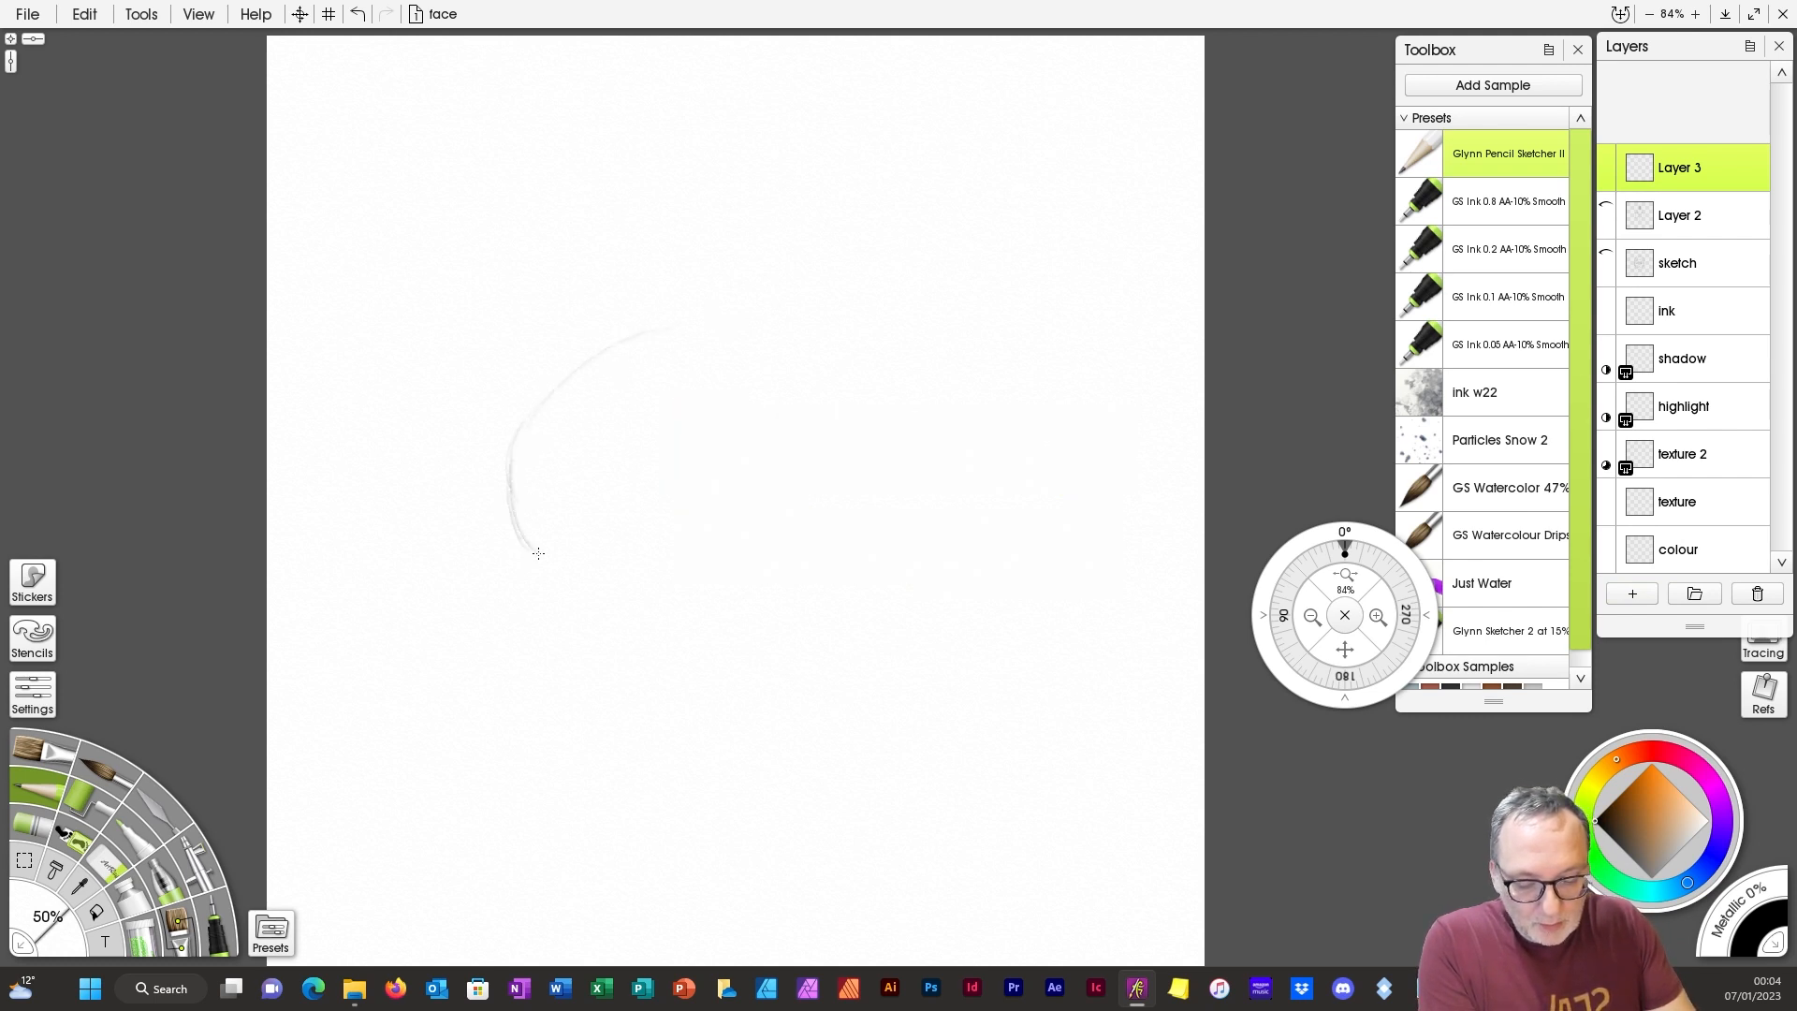
mouse_move(684, 324)
mouse_down()
mouse_move(858, 355)
mouse_move(920, 406)
mouse_move(949, 494)
mouse_up()
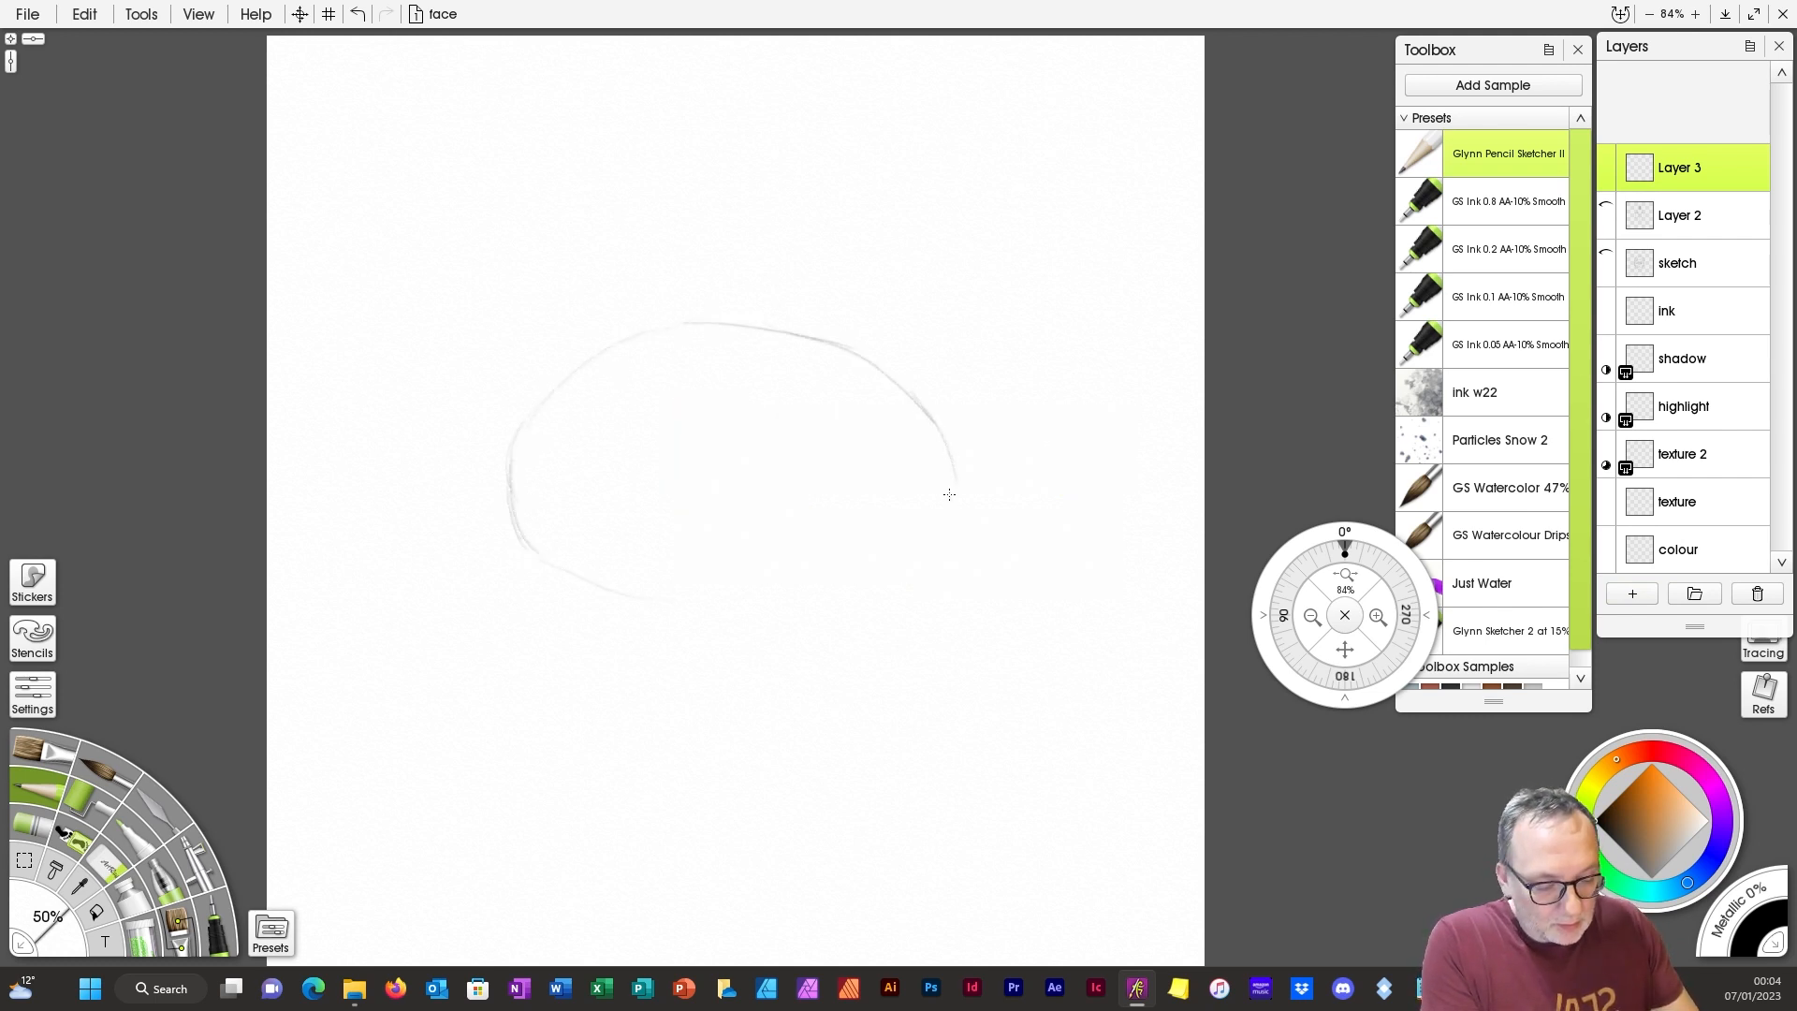
mouse_move(525, 542)
mouse_down()
mouse_move(587, 587)
mouse_move(829, 600)
mouse_up()
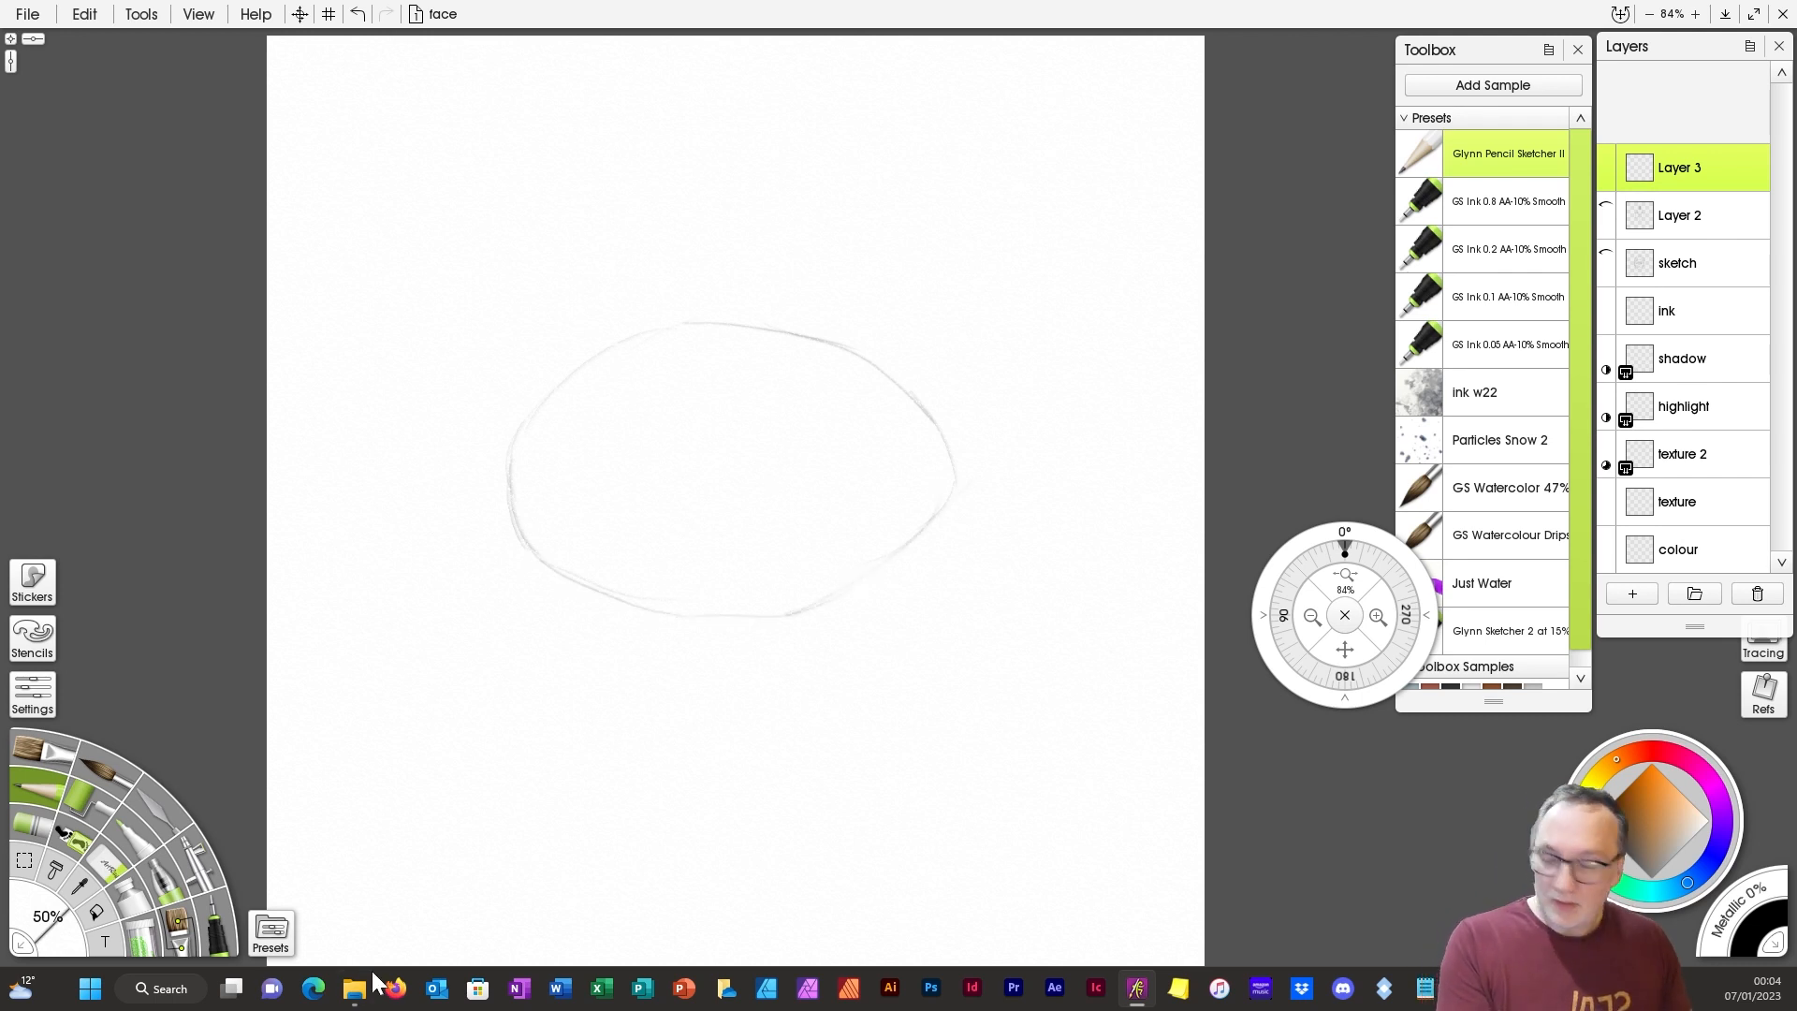
drag(935, 426, 940, 510)
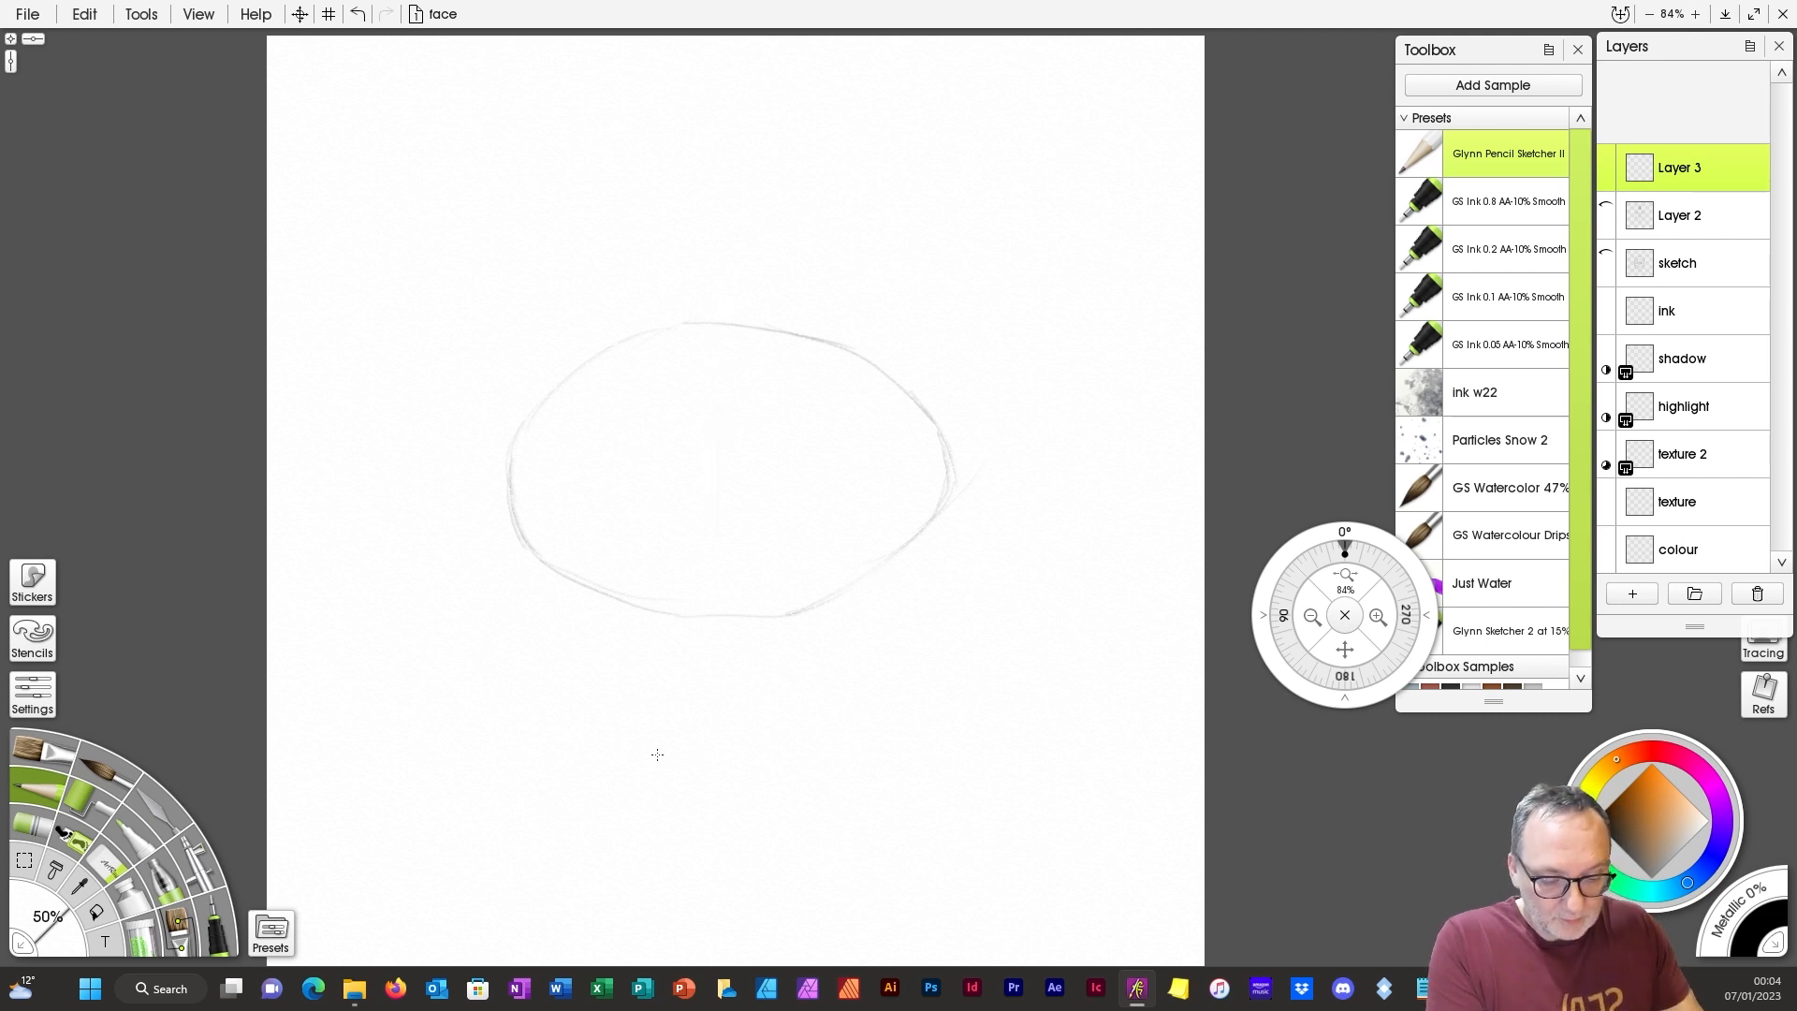
drag(521, 480, 721, 472)
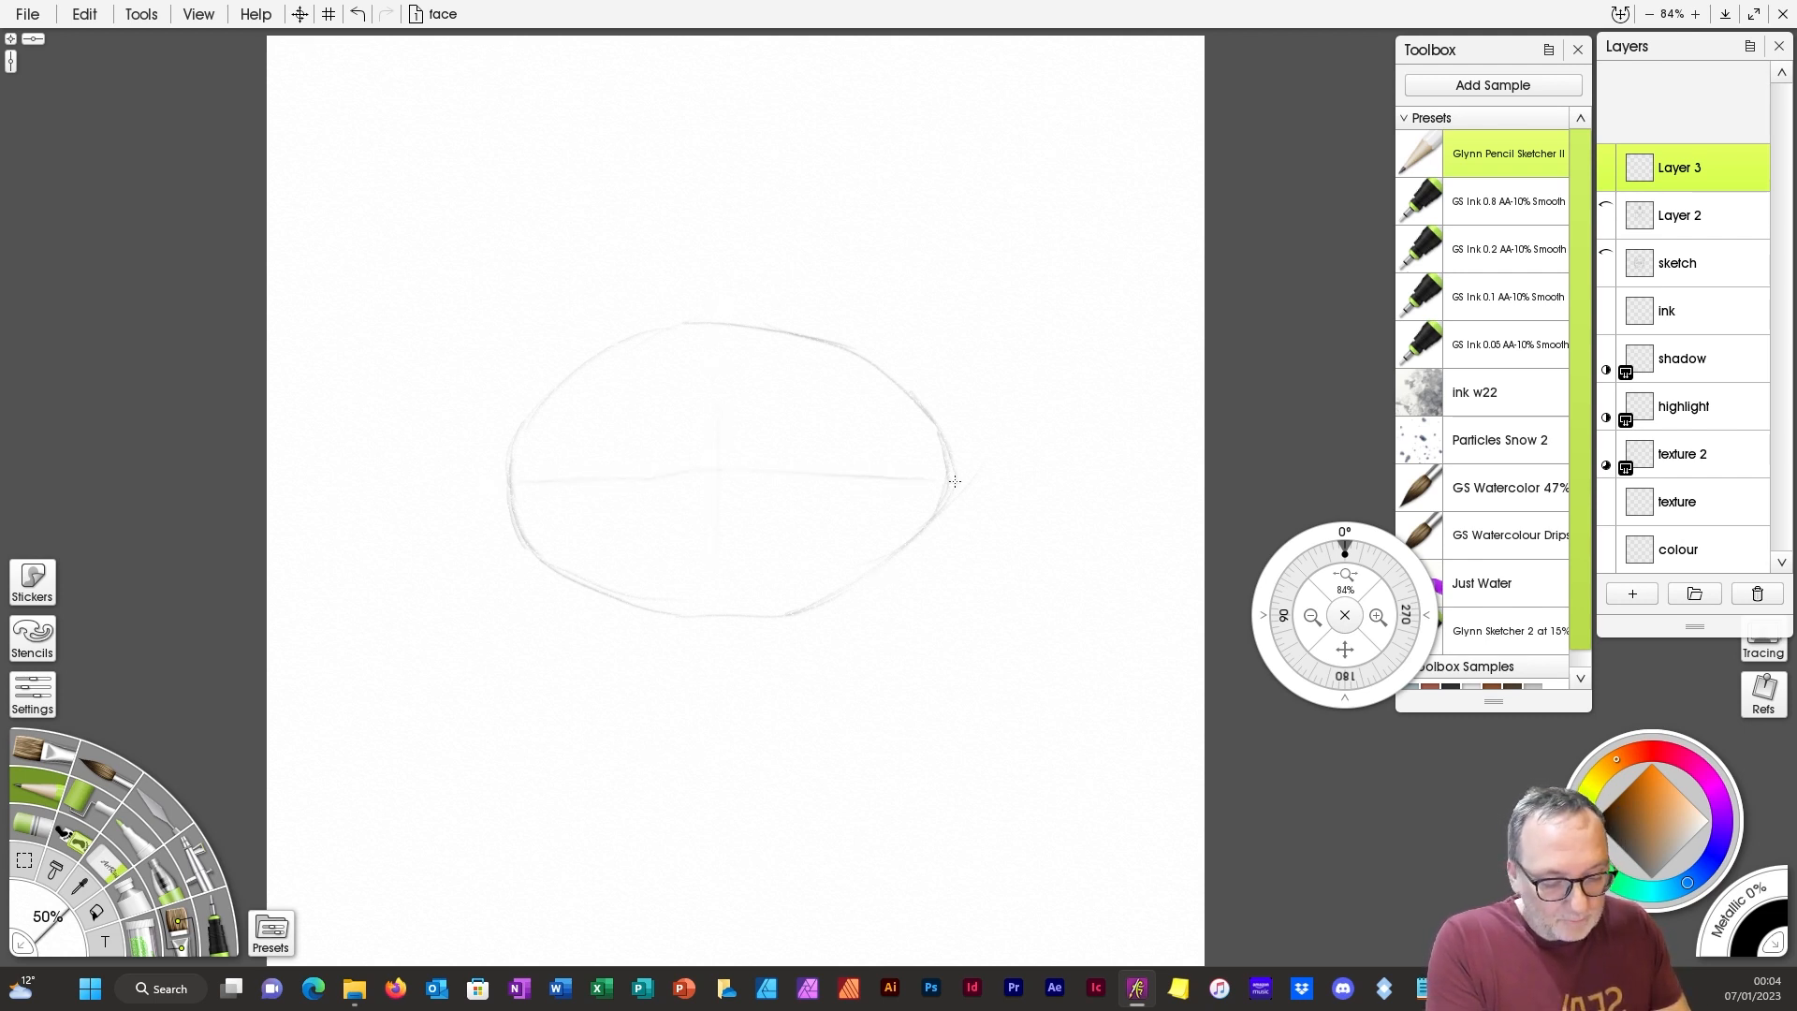
drag(719, 329, 724, 578)
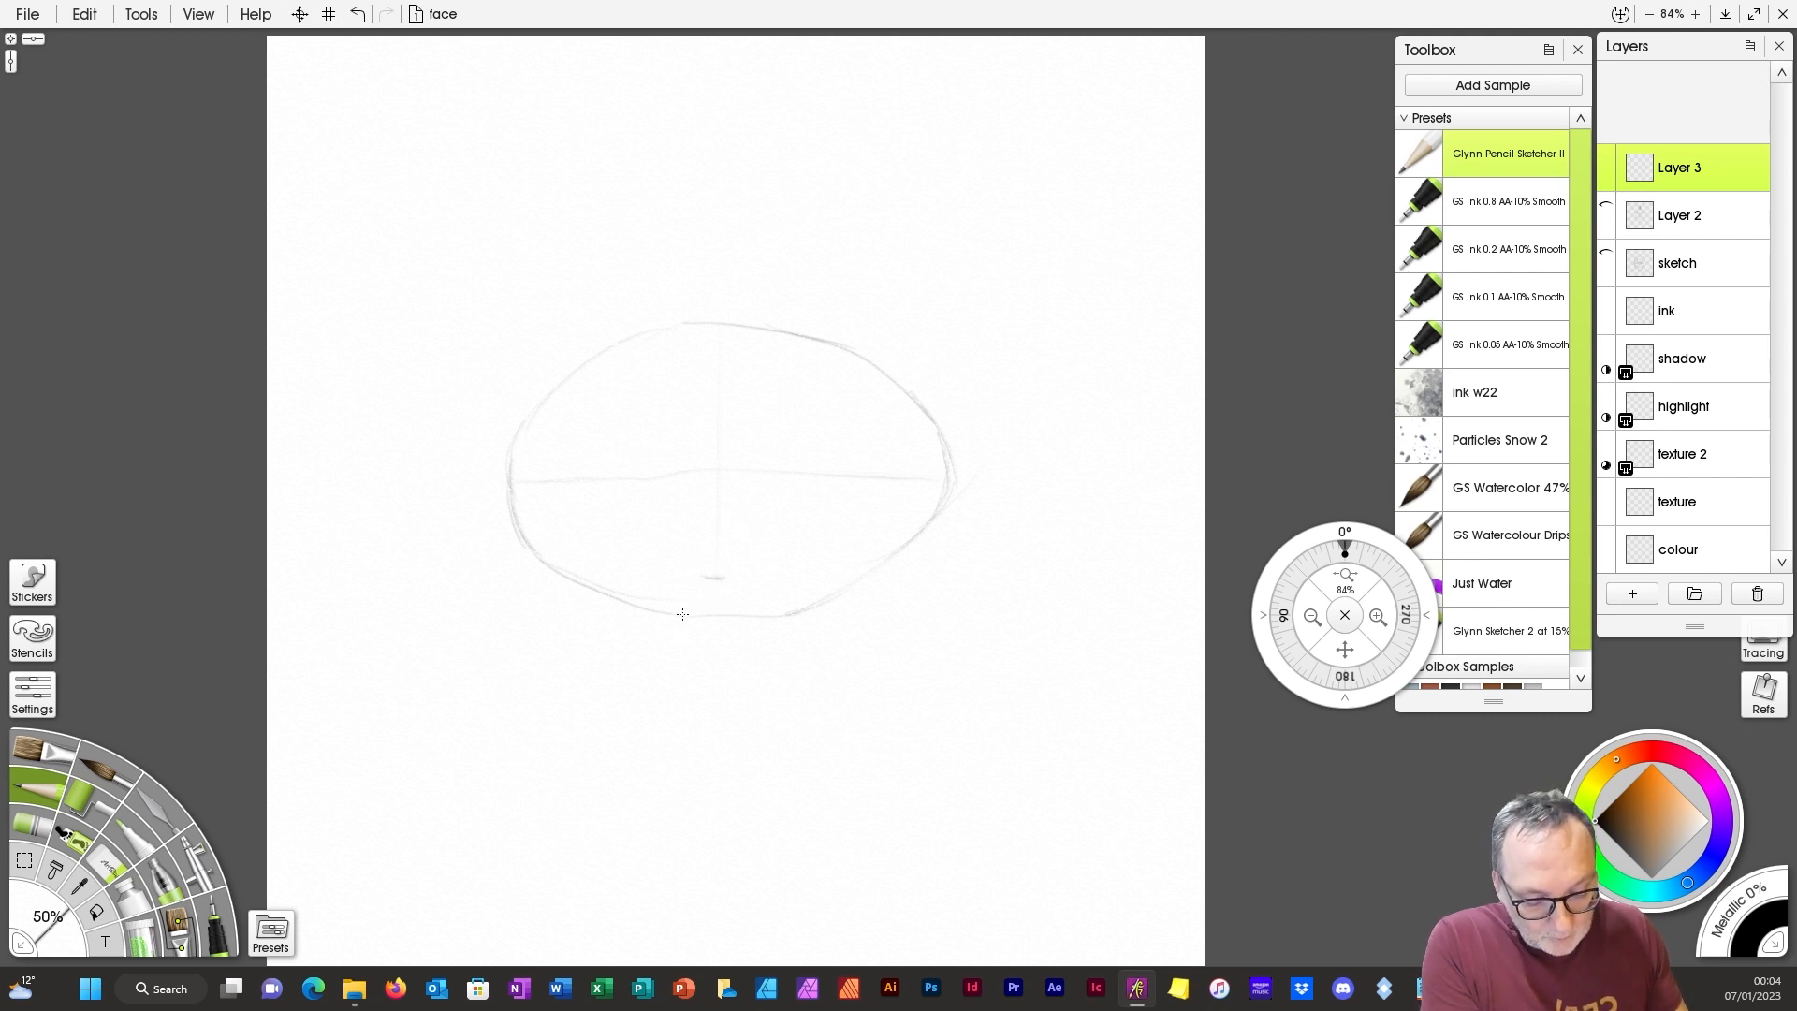
Step: Draw a lower chin curve, a wide downturned mouth, a small nose base and a long narrow nose bridge
mouse_move(708, 634)
mouse_down()
mouse_move(832, 605)
mouse_move(861, 579)
mouse_move(726, 634)
mouse_move(612, 598)
mouse_move(782, 622)
mouse_move(674, 603)
mouse_move(772, 605)
mouse_move(742, 601)
mouse_move(676, 607)
mouse_move(774, 607)
mouse_move(726, 572)
mouse_up()
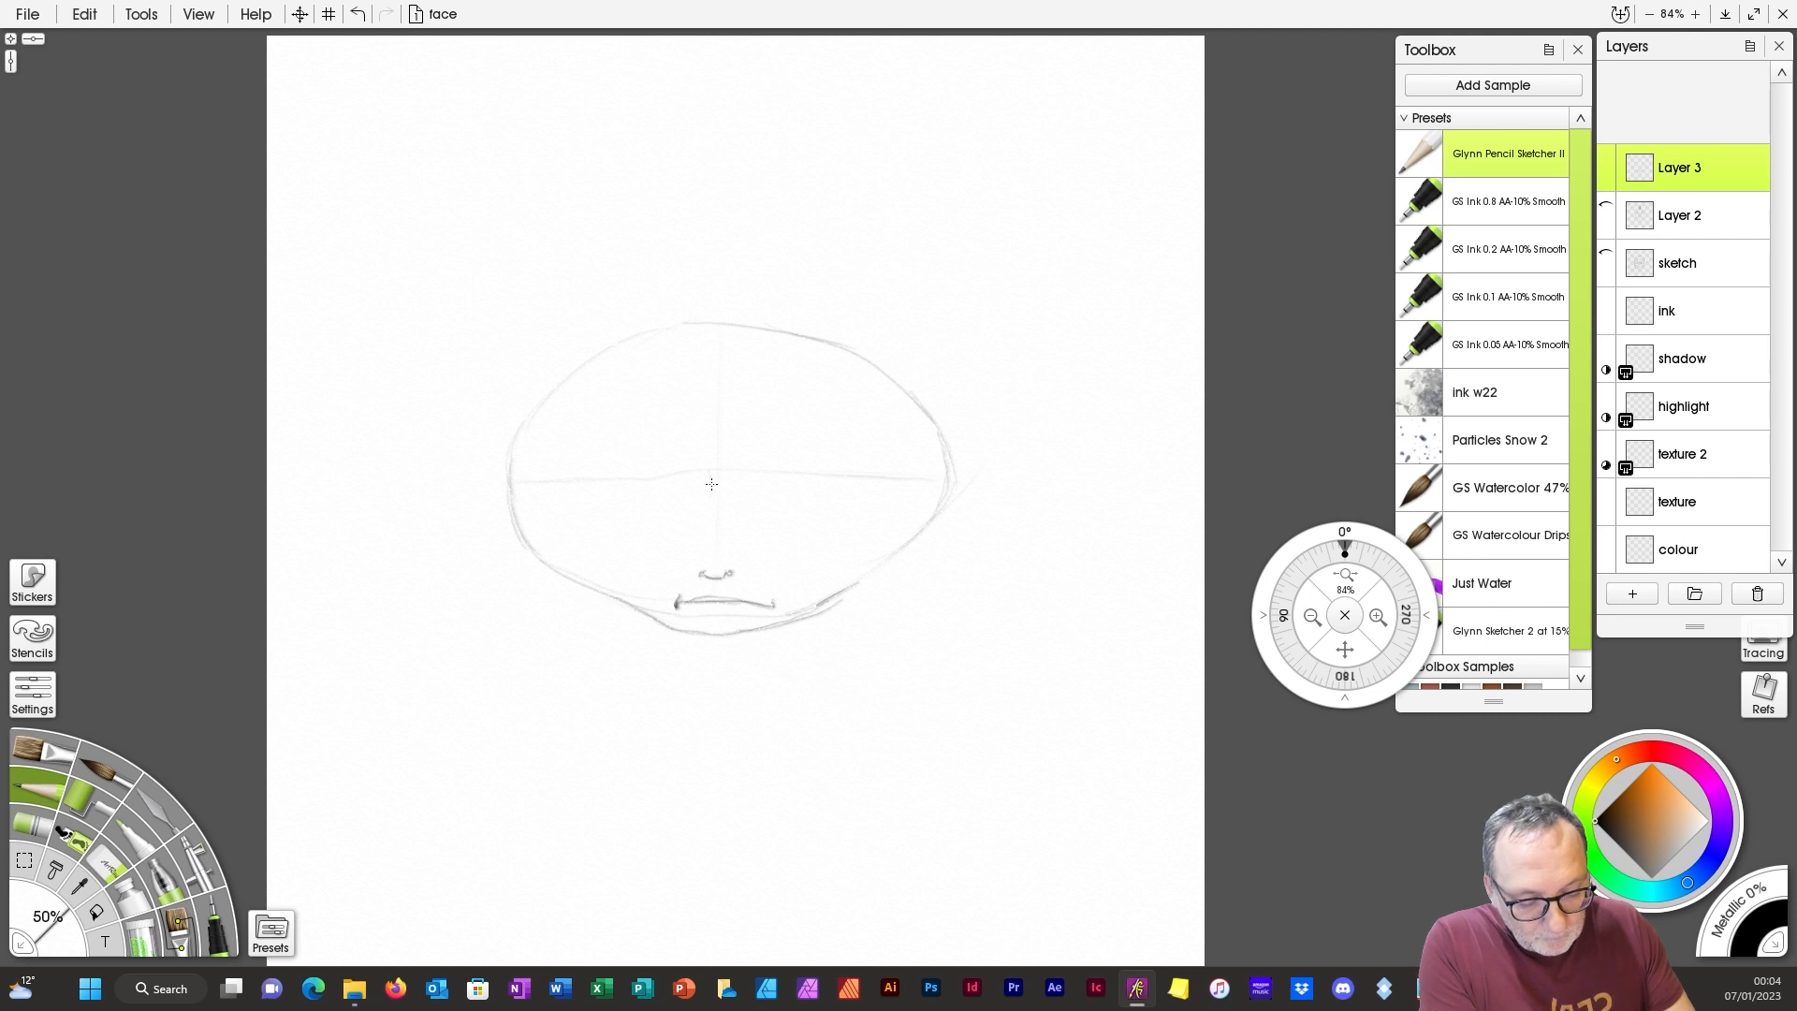
drag(711, 478, 709, 539)
drag(728, 468, 721, 562)
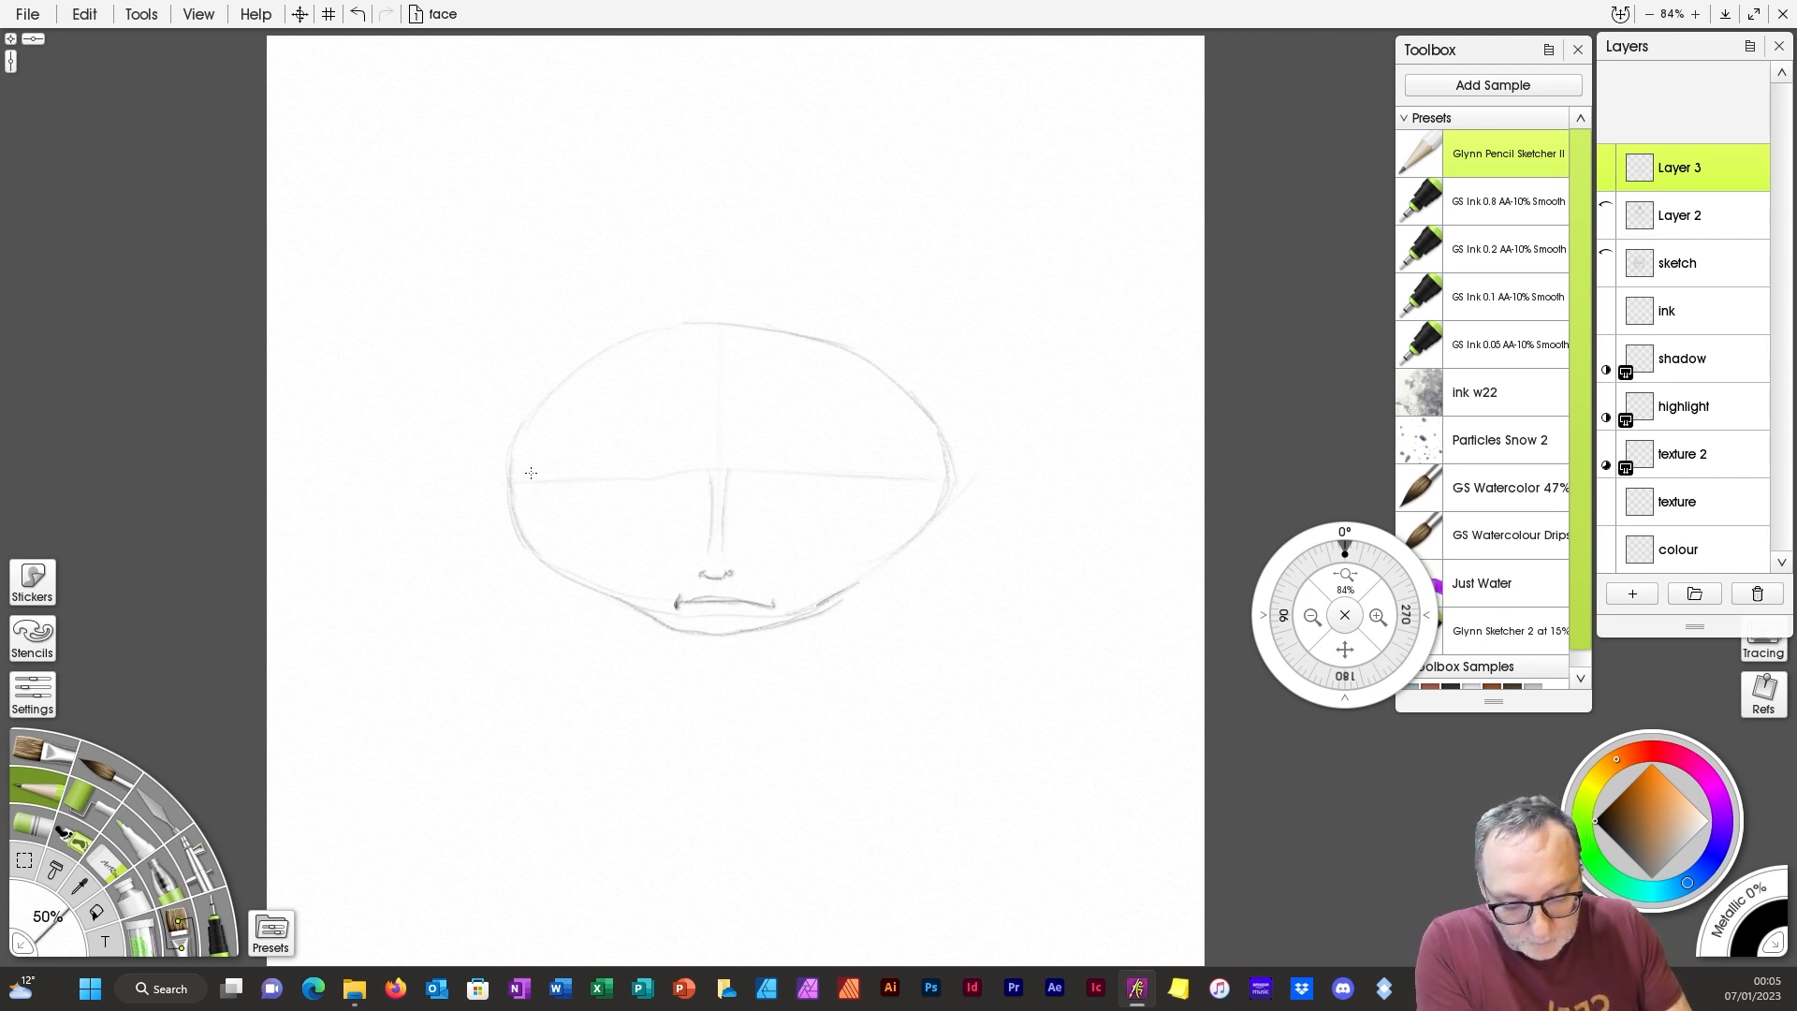
Step: Add short curved marks inside both edges of the face and creases running from the nose around the mouth
drag(530, 474, 531, 505)
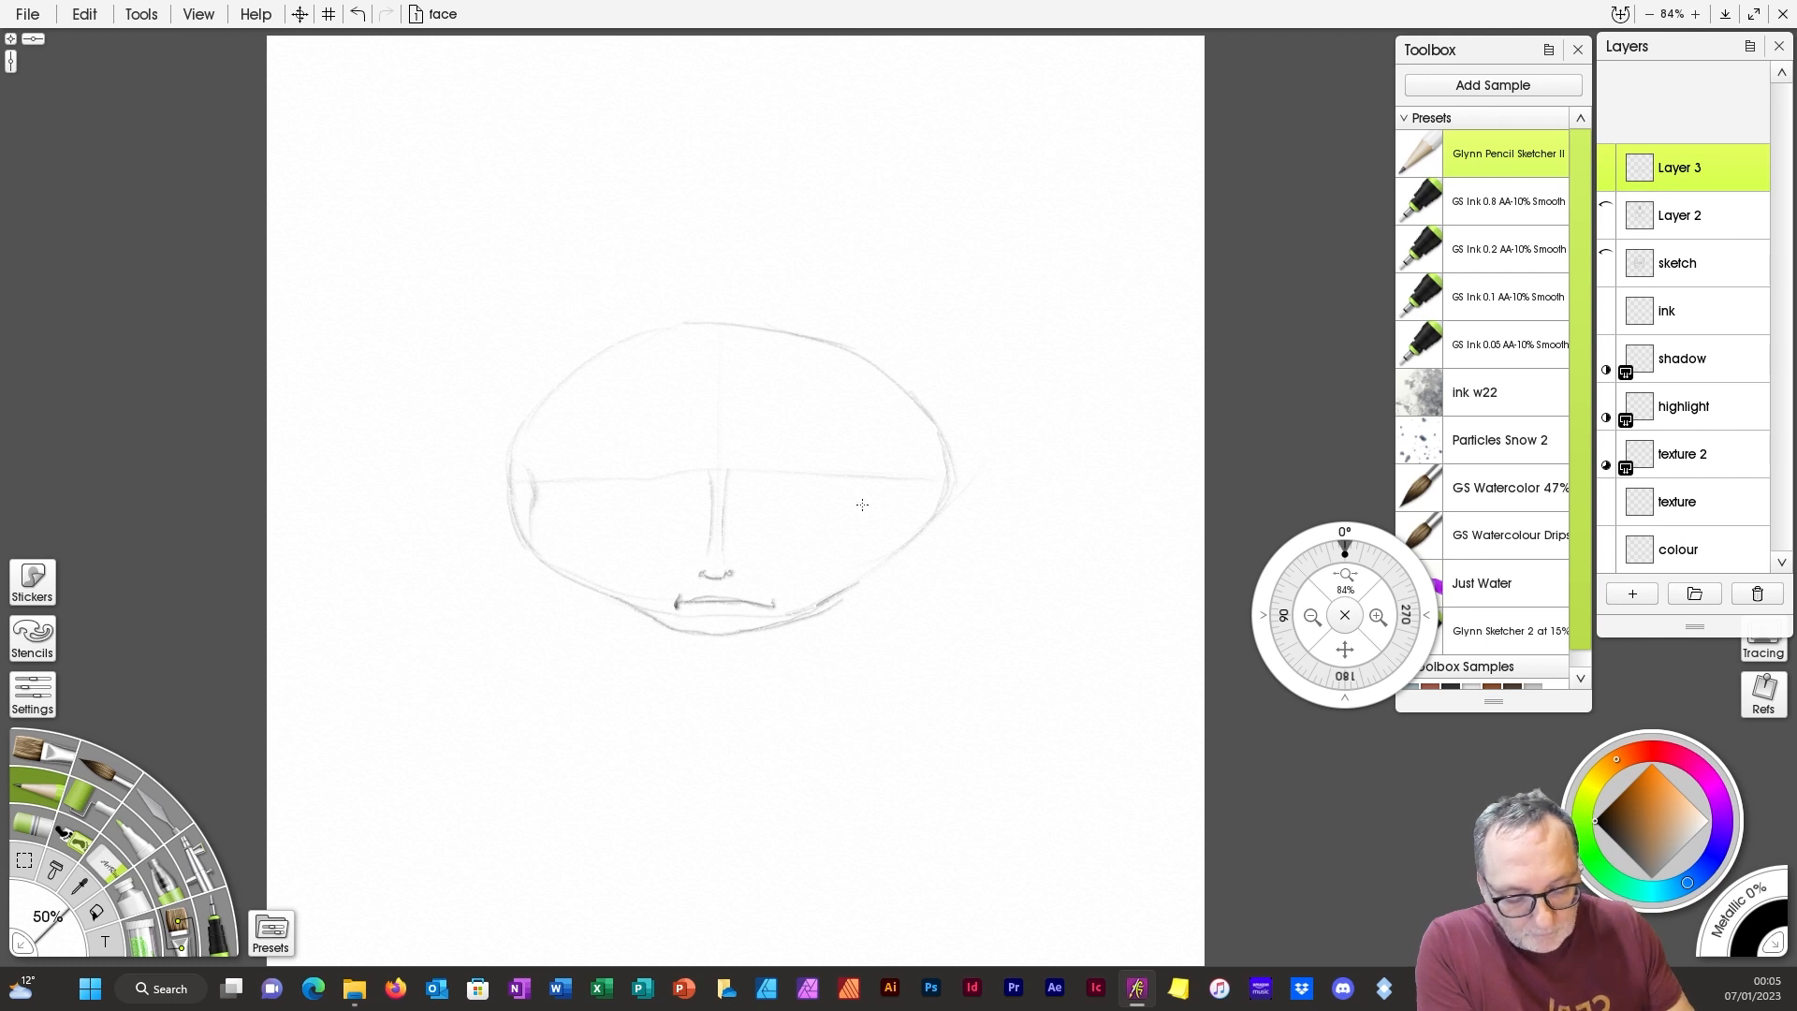
drag(917, 471, 922, 526)
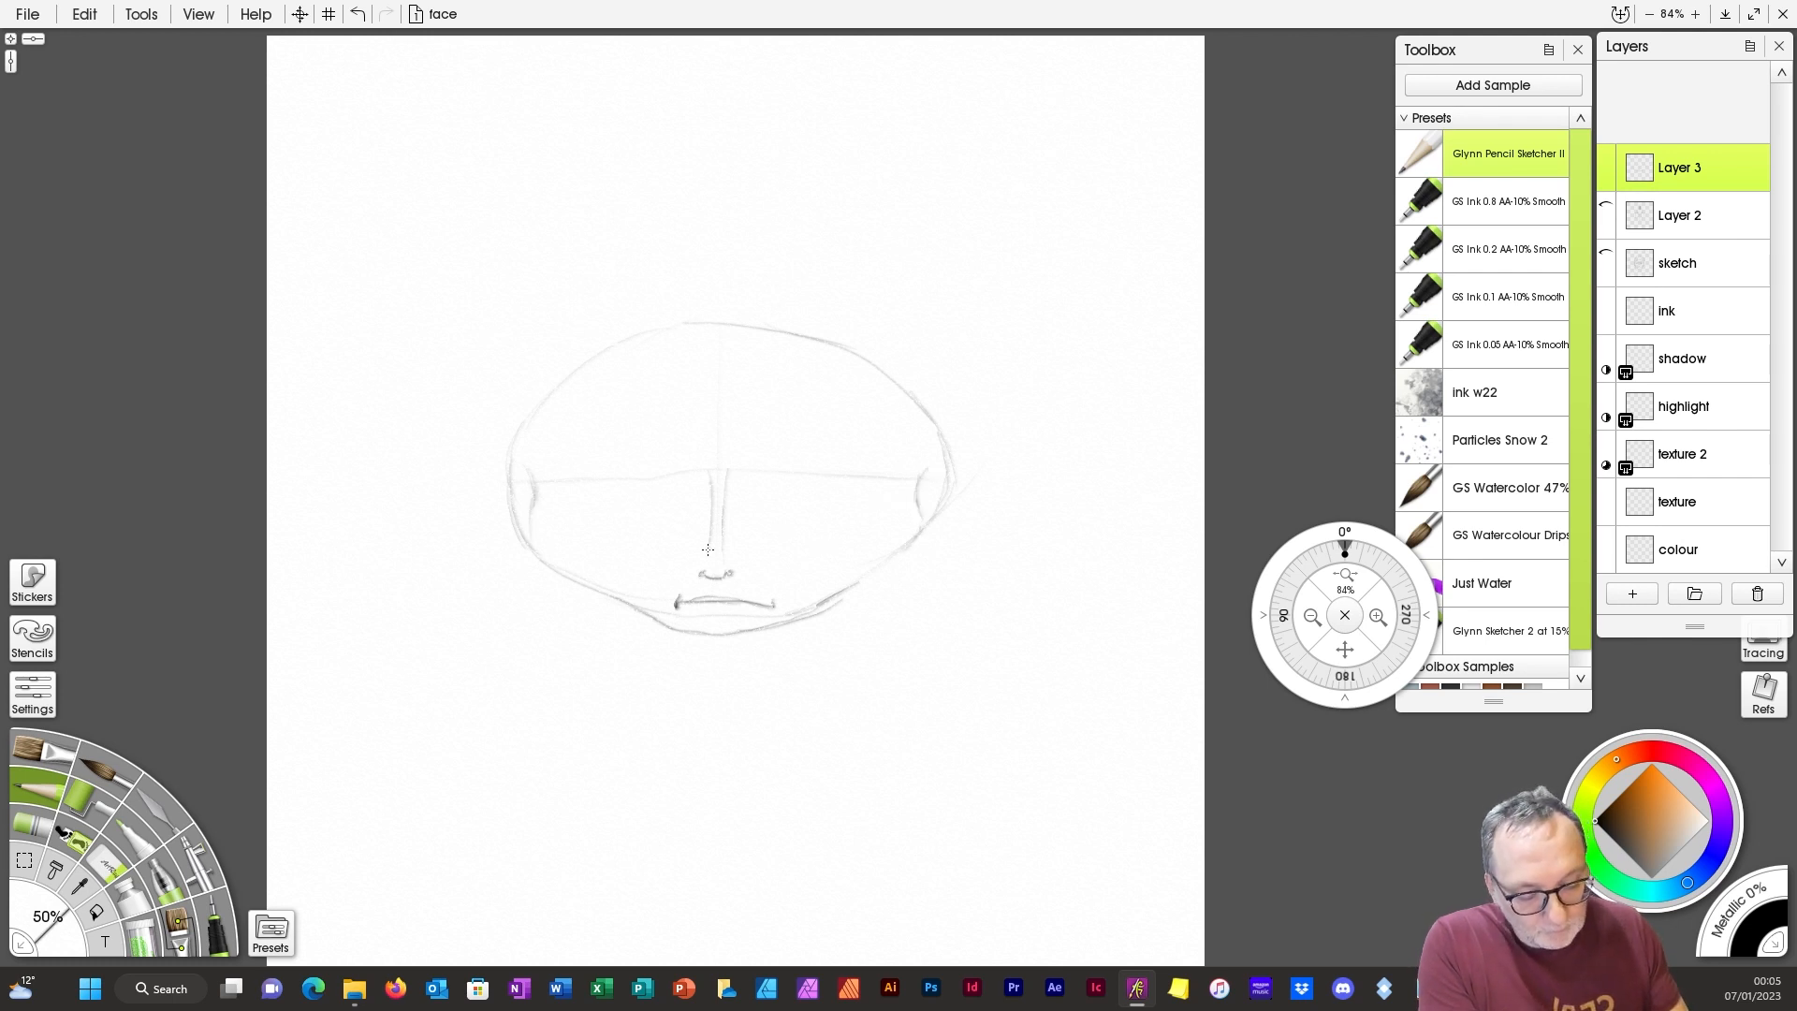
drag(676, 573, 686, 572)
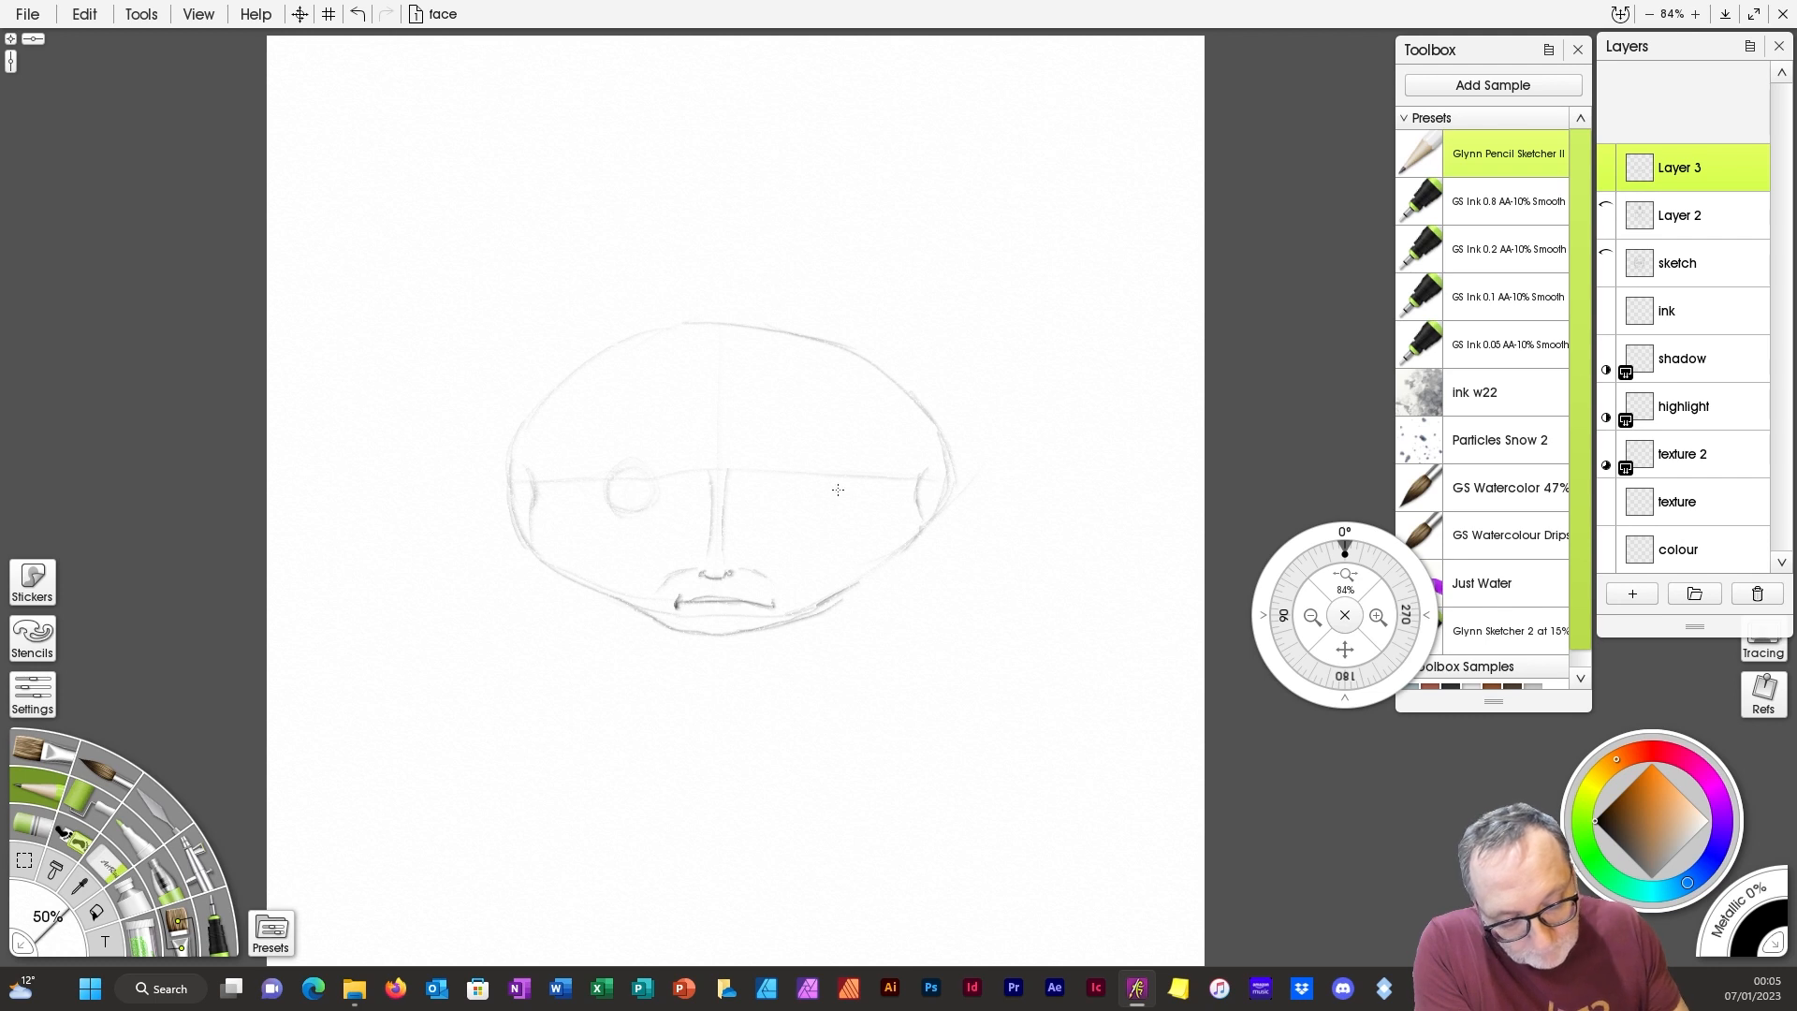
Step: Draw wide-set circular eye sockets and fill both with eyelids, under-eye lines, irises and pupils
drag(810, 471, 803, 510)
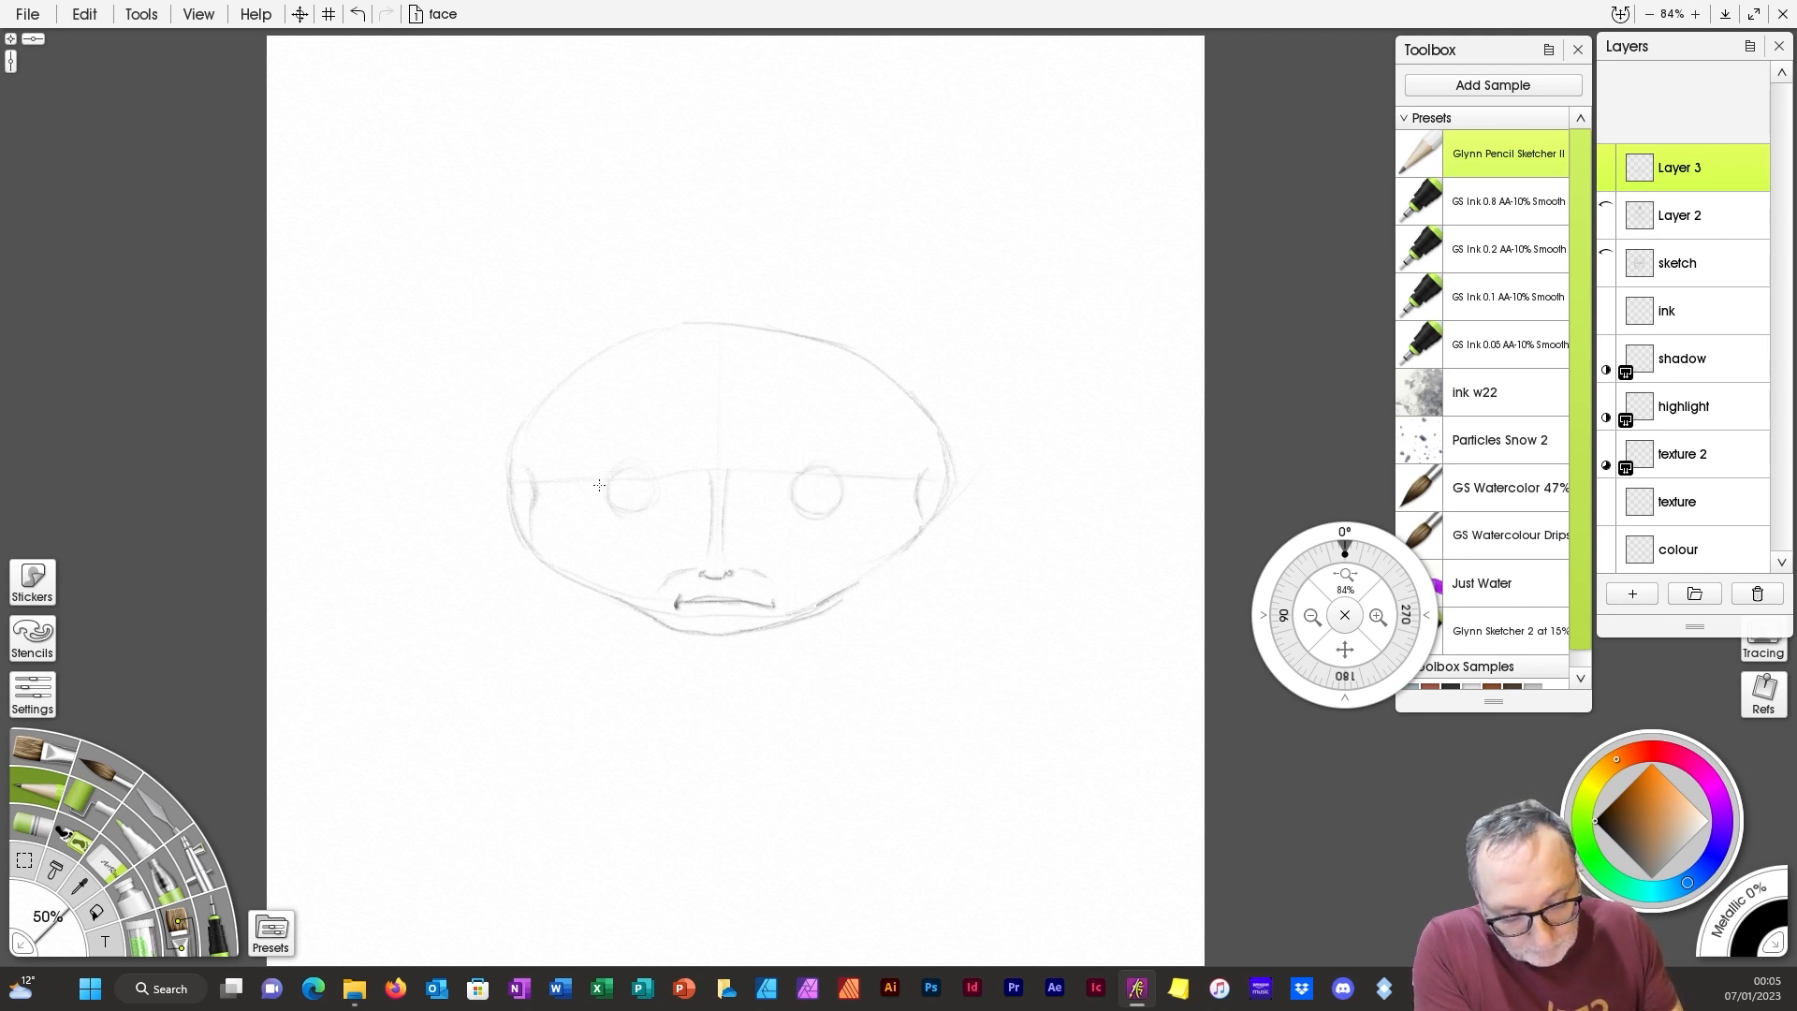
mouse_move(613, 486)
mouse_down()
mouse_move(655, 484)
mouse_move(612, 504)
mouse_move(644, 503)
mouse_up()
mouse_move(793, 488)
mouse_down()
mouse_move(844, 493)
mouse_move(794, 501)
mouse_move(806, 509)
mouse_move(843, 494)
mouse_up()
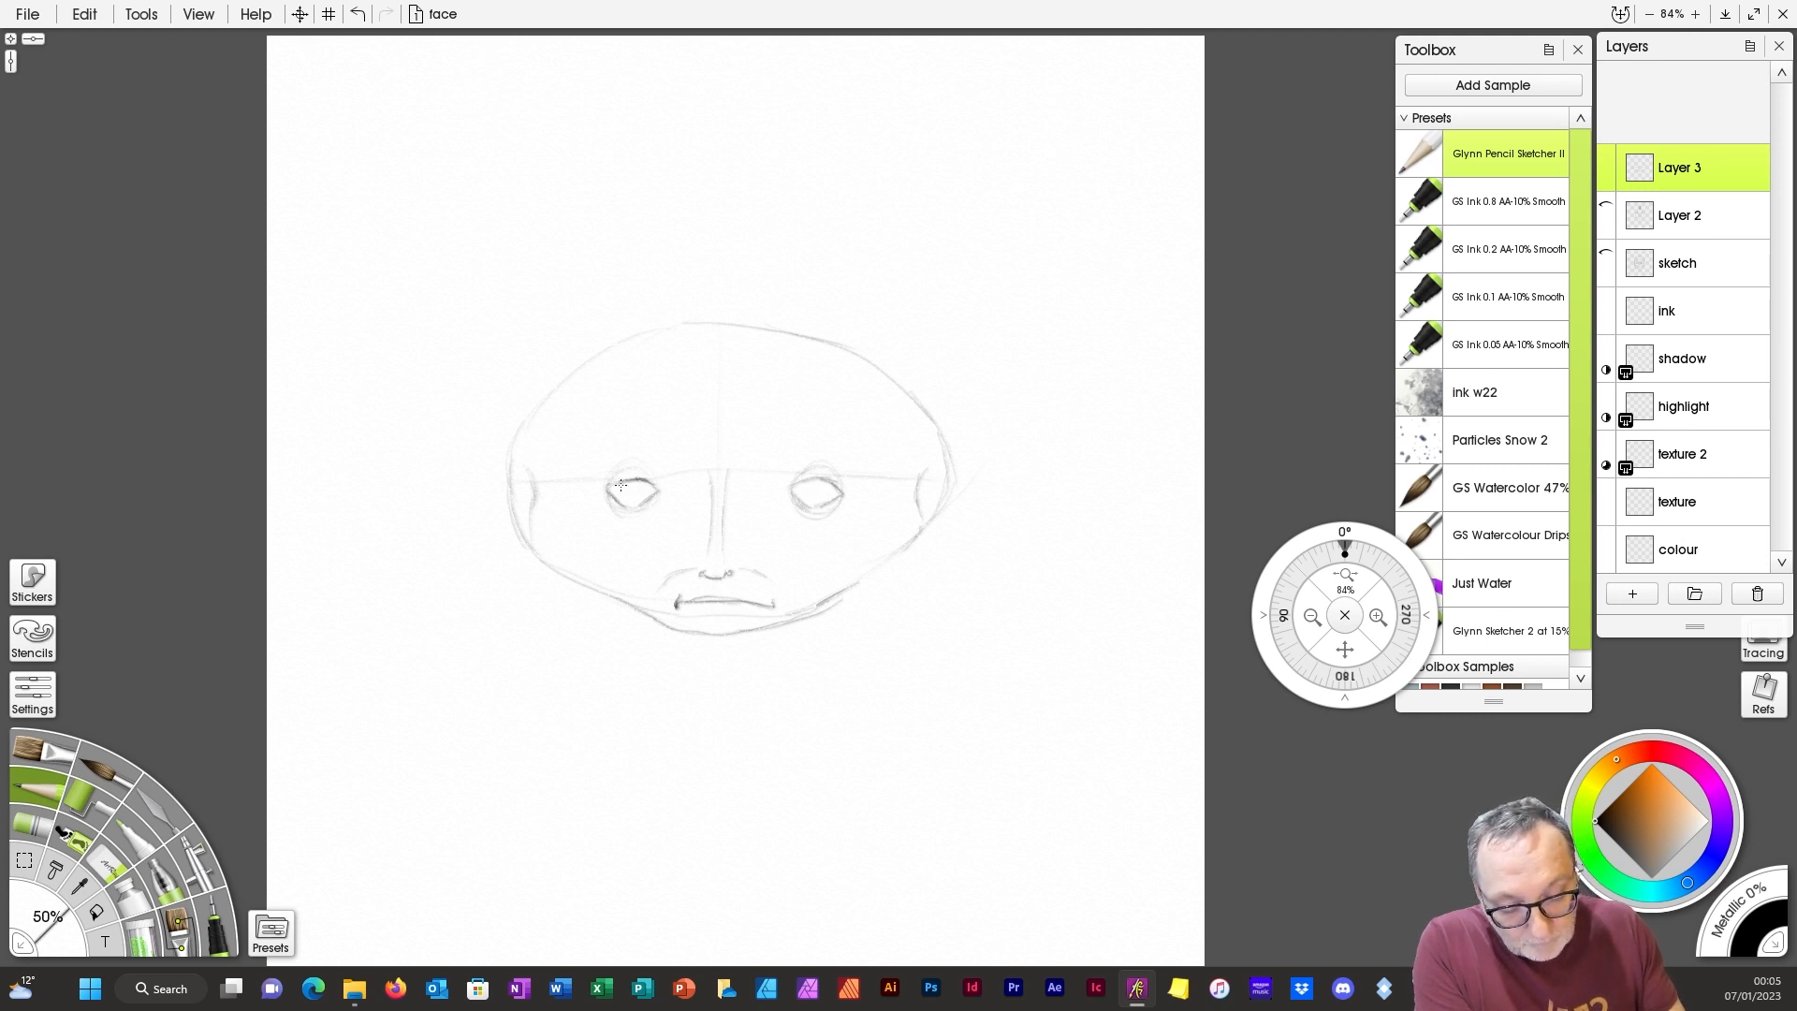
drag(617, 485, 628, 497)
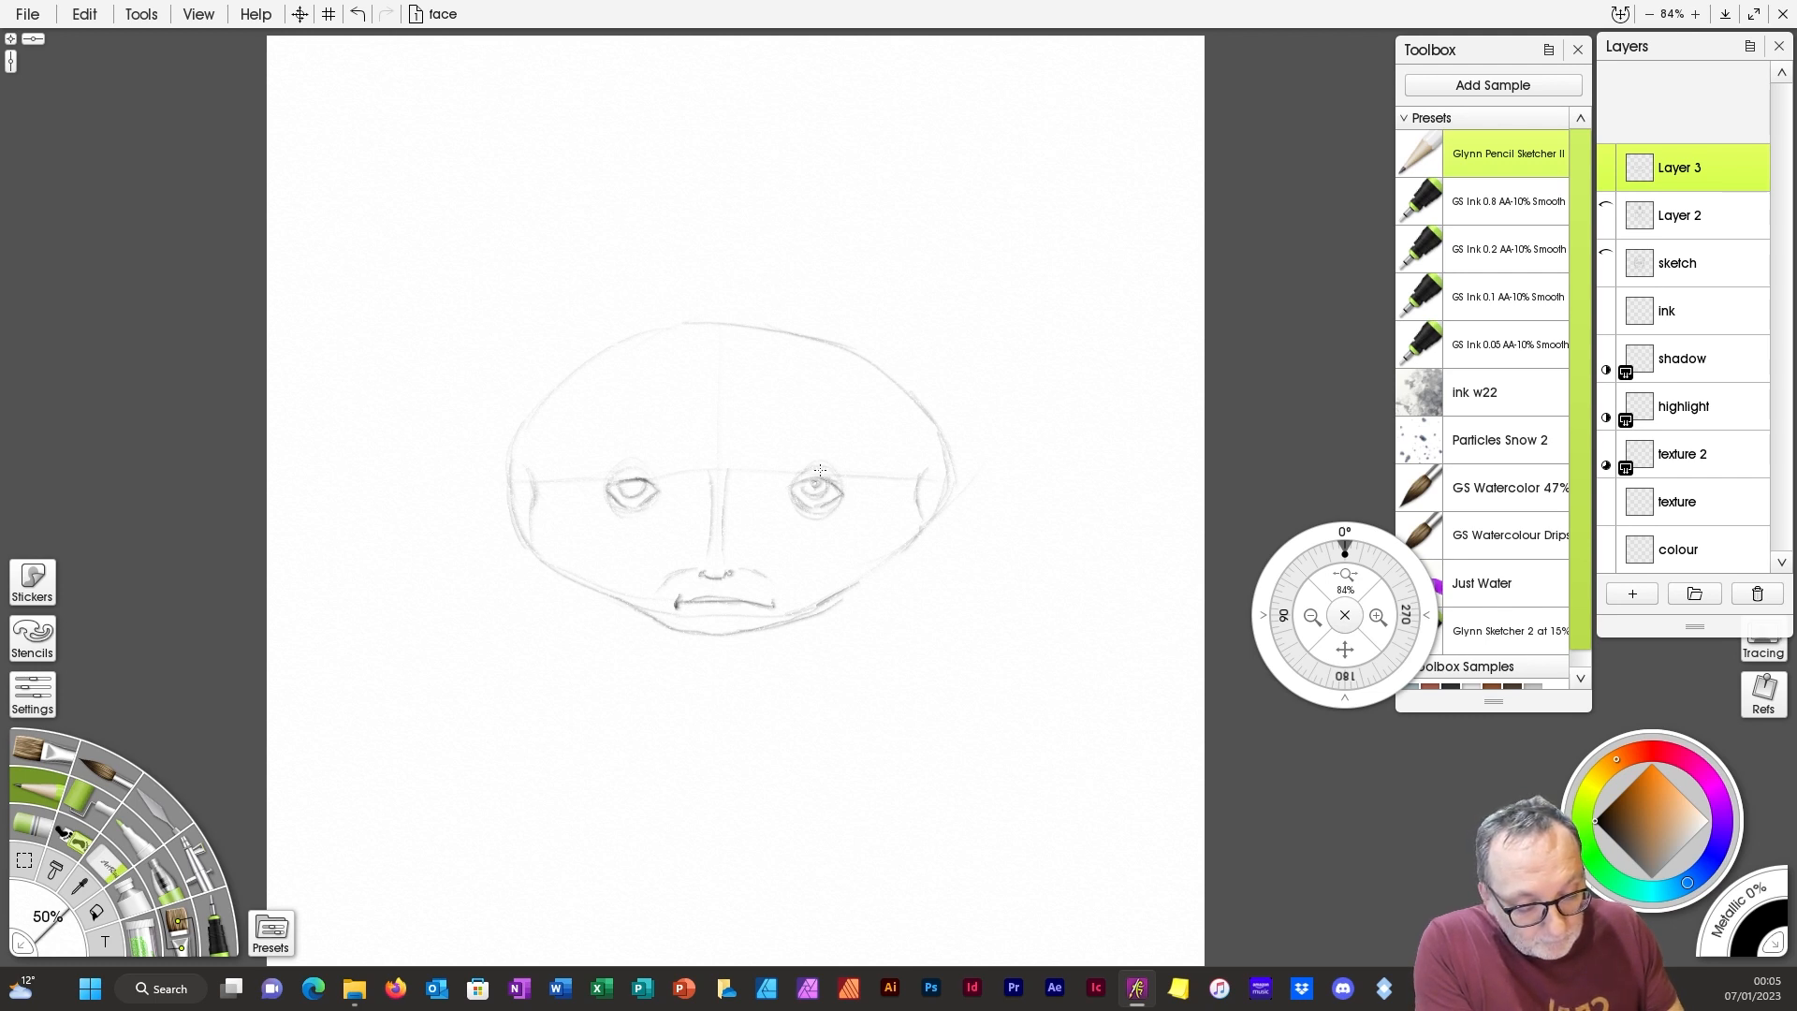
drag(637, 482, 634, 482)
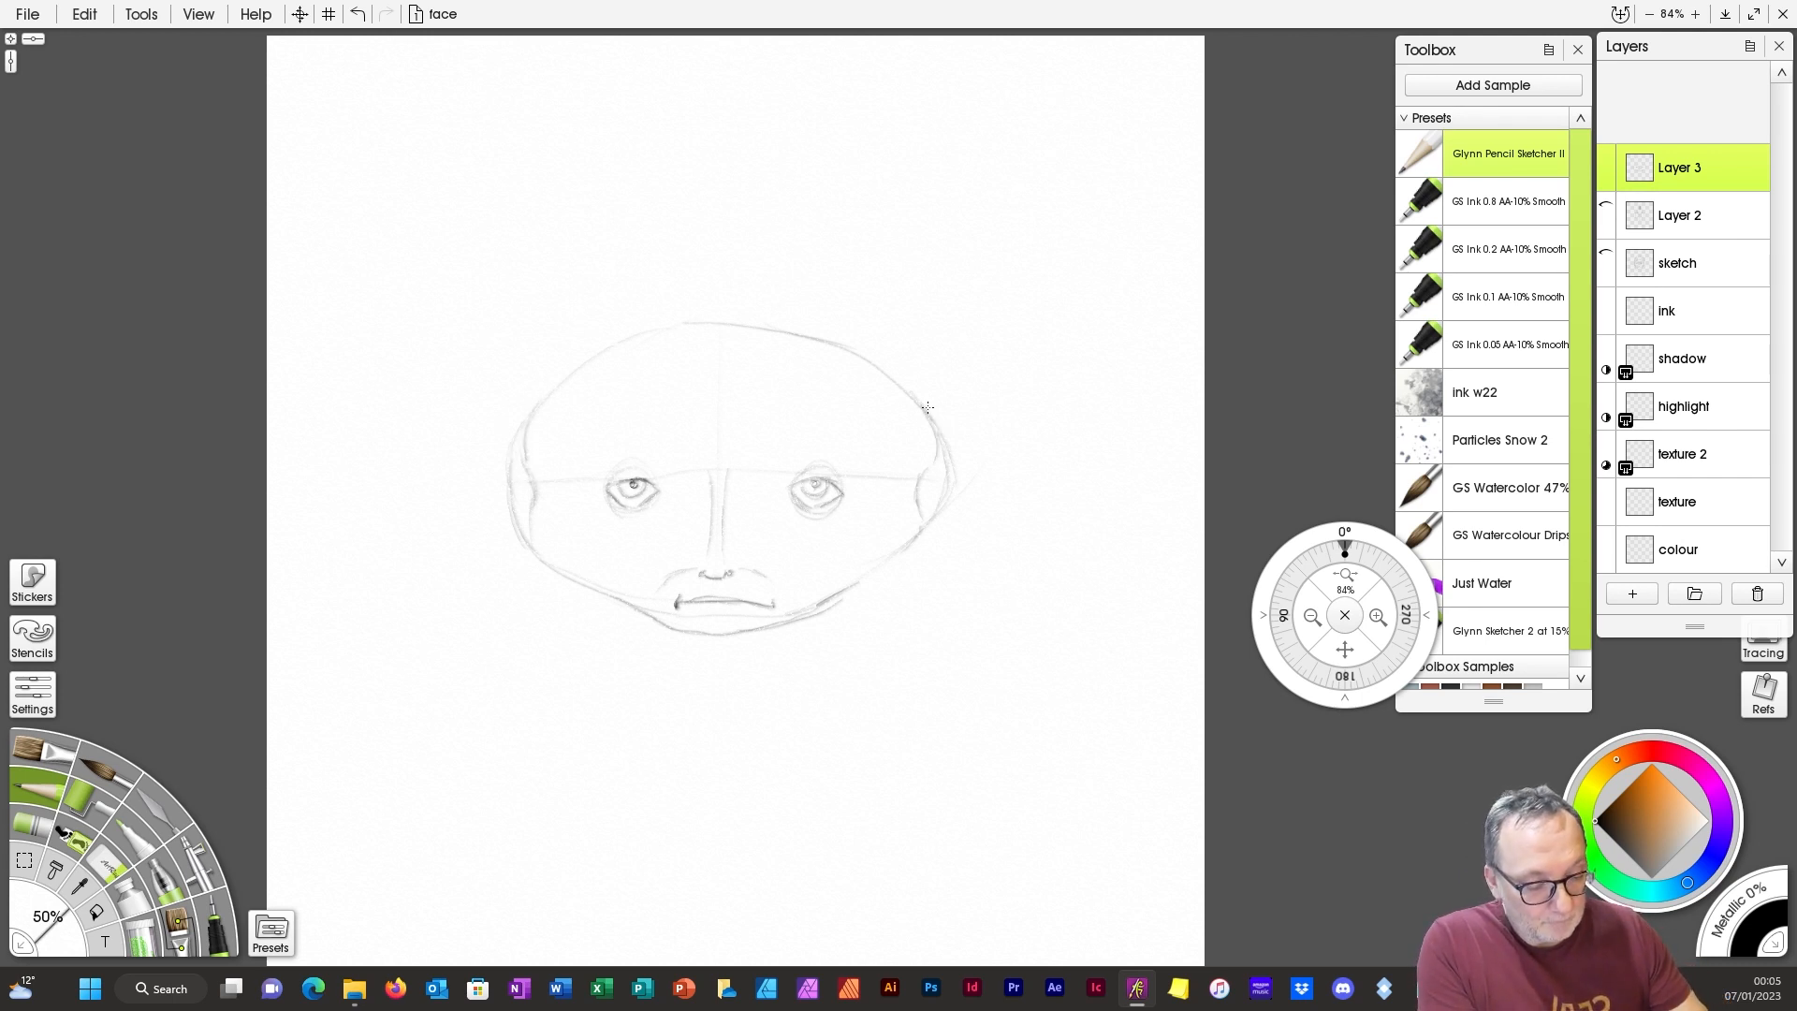
Step: Draw long pointed ears with inner folds on both sides of the head, and hatch long eyebrows above the eyes
mouse_move(941, 440)
mouse_down()
mouse_move(988, 398)
mouse_move(927, 508)
mouse_up()
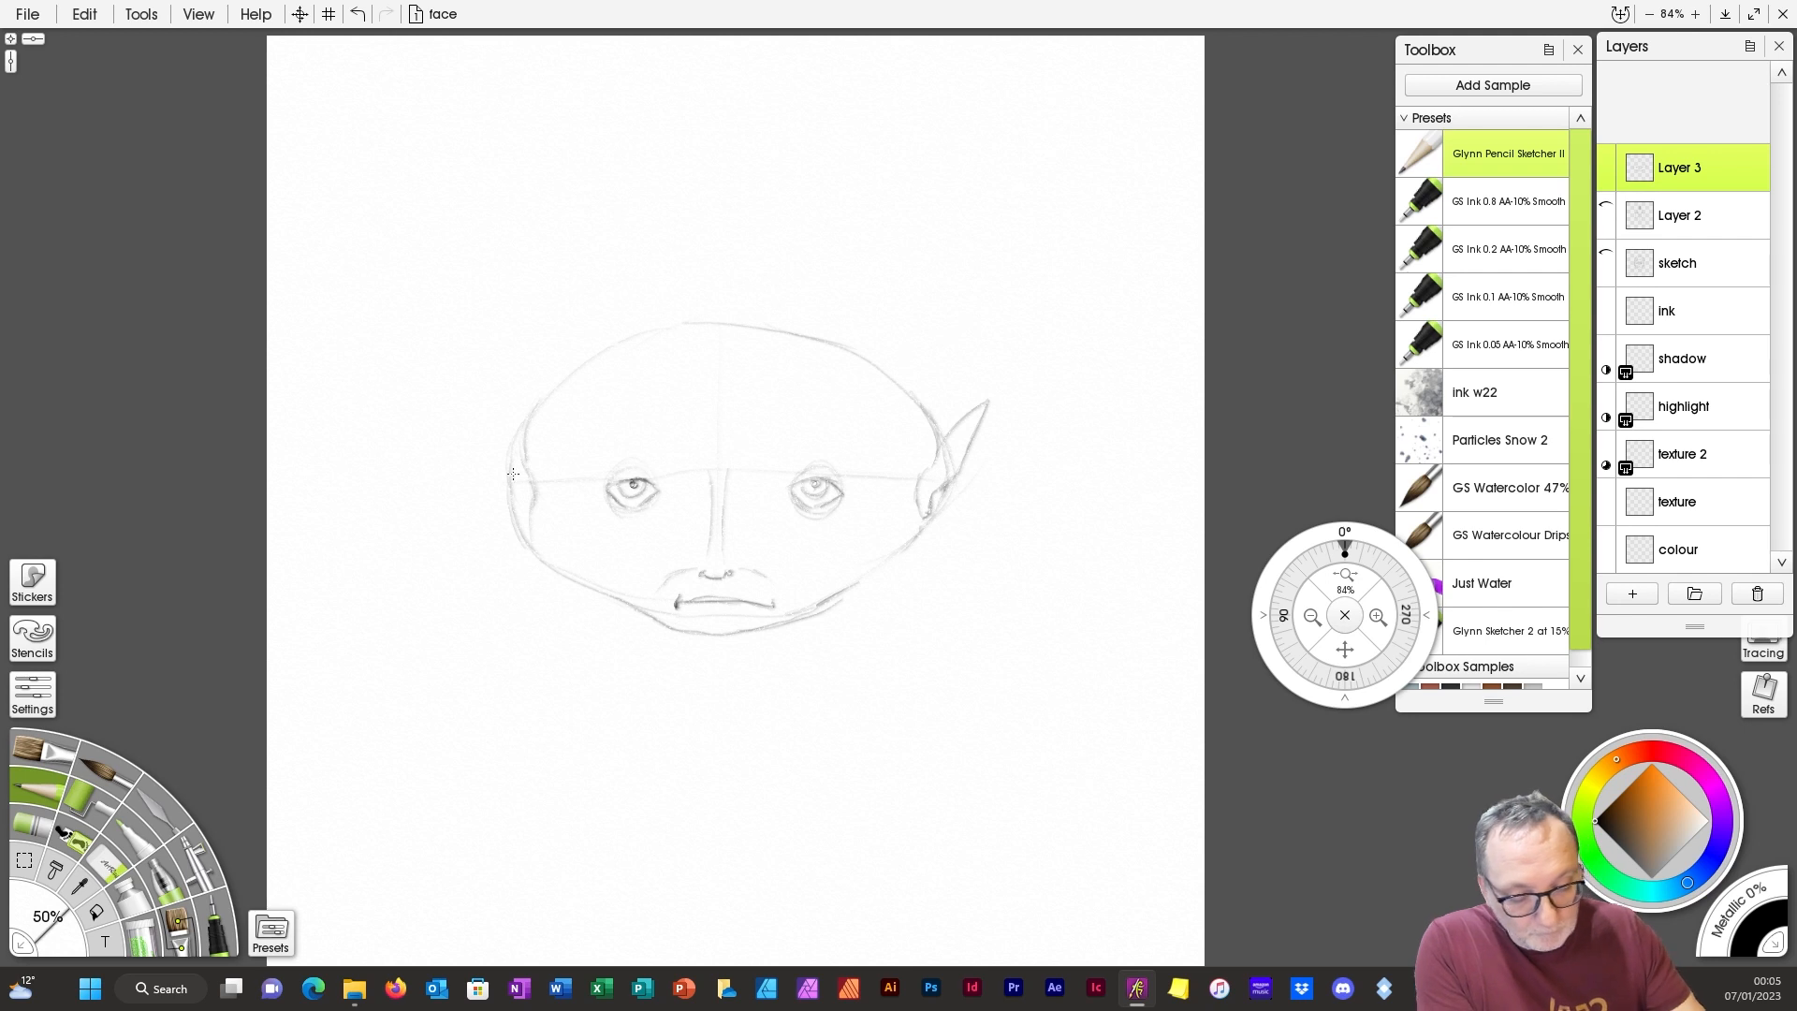
mouse_move(527, 453)
mouse_down()
mouse_move(490, 382)
mouse_move(490, 444)
mouse_move(529, 515)
mouse_up()
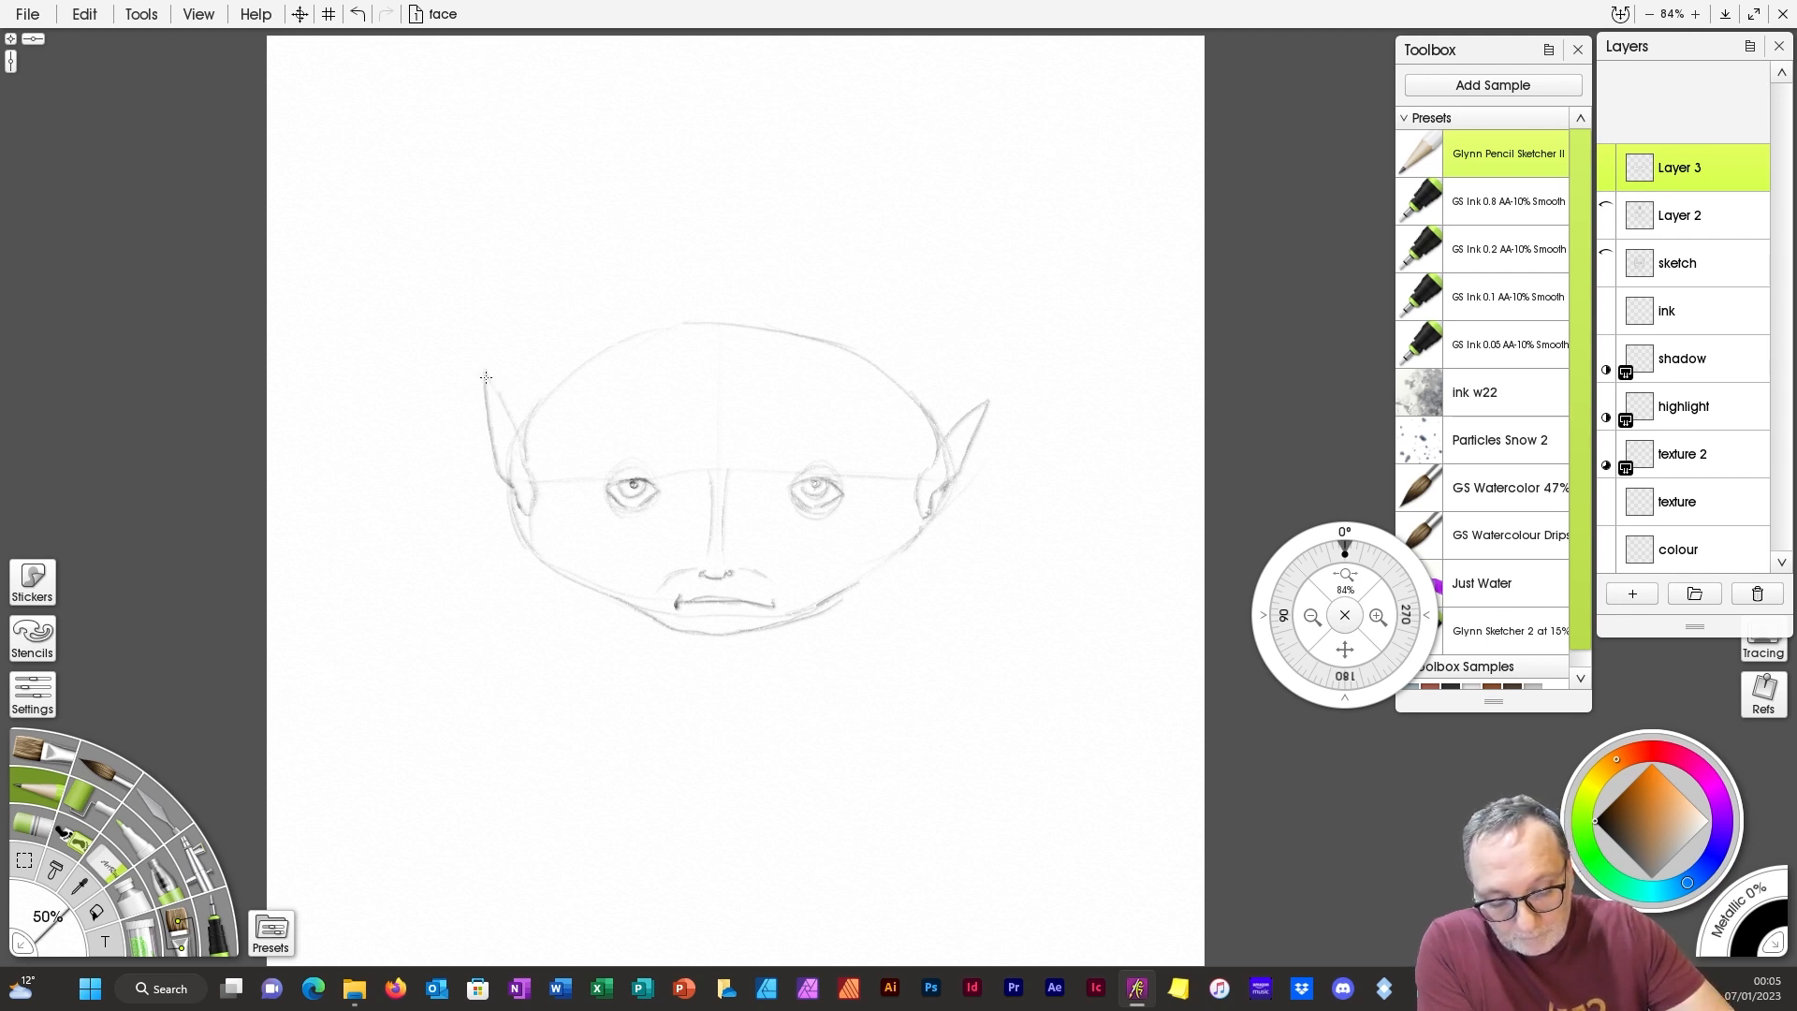
mouse_move(484, 372)
mouse_down()
mouse_move(524, 437)
mouse_move(523, 473)
mouse_up()
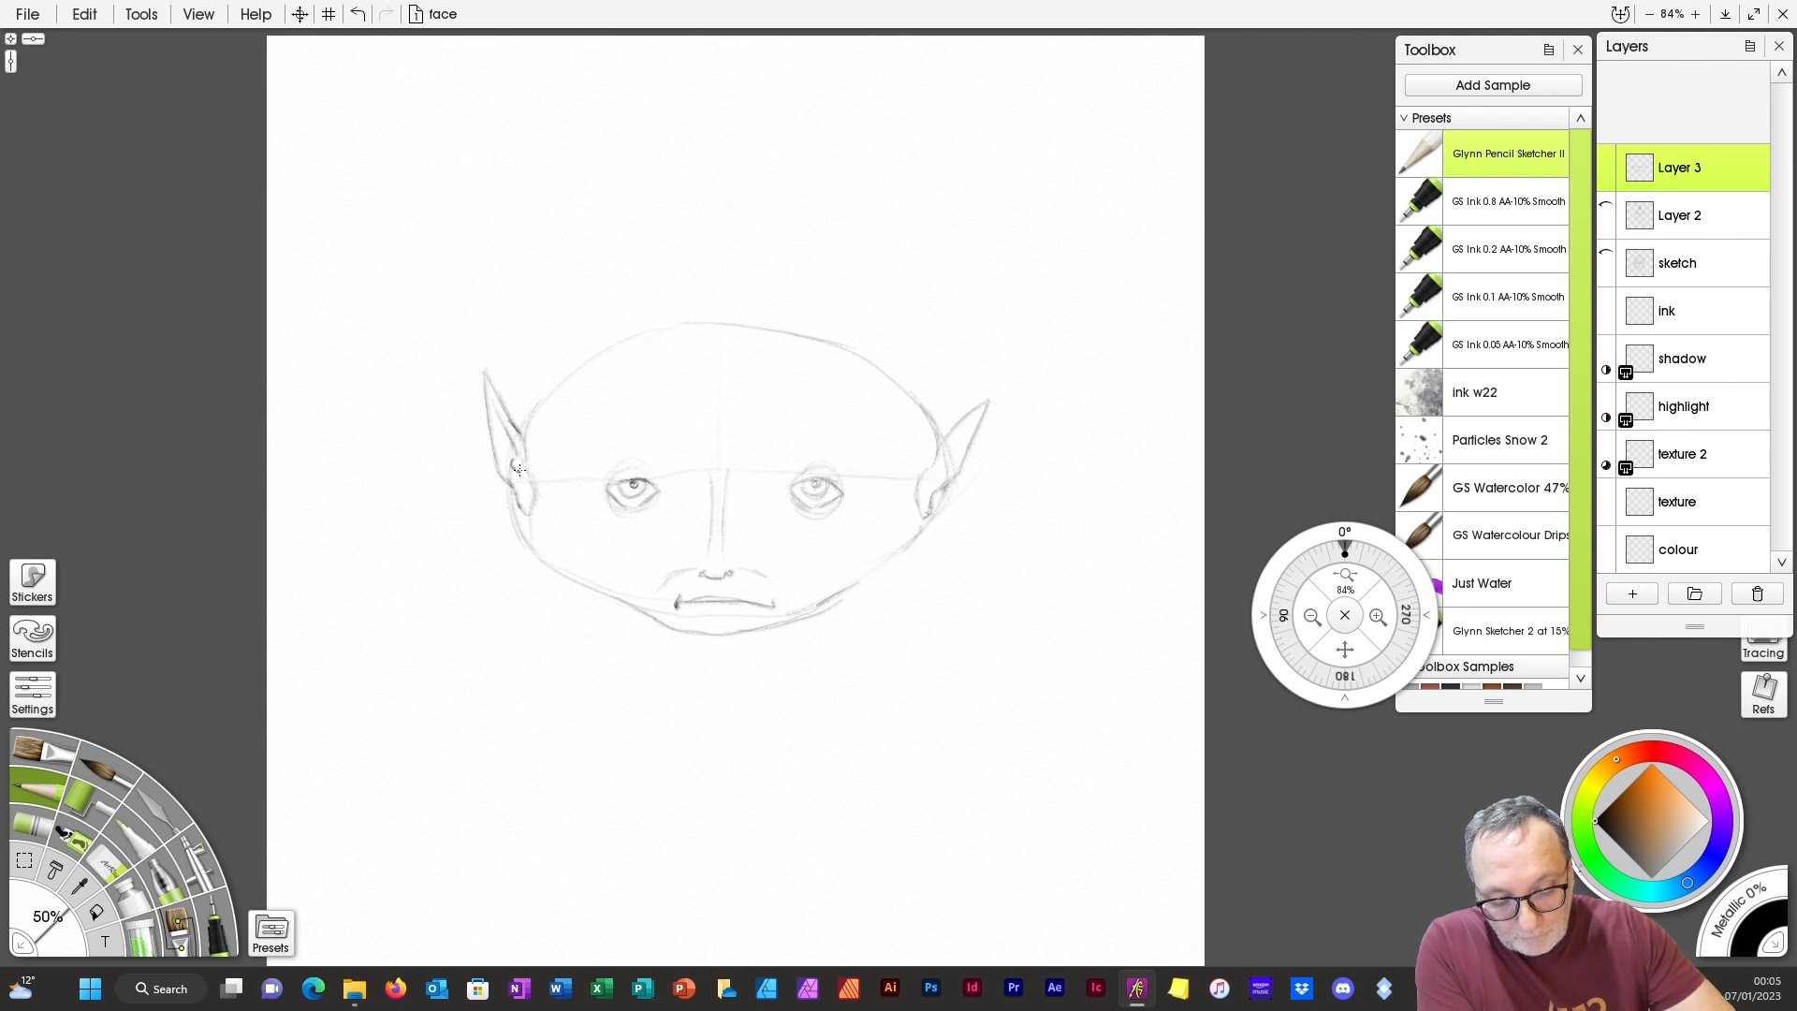
drag(975, 415, 944, 453)
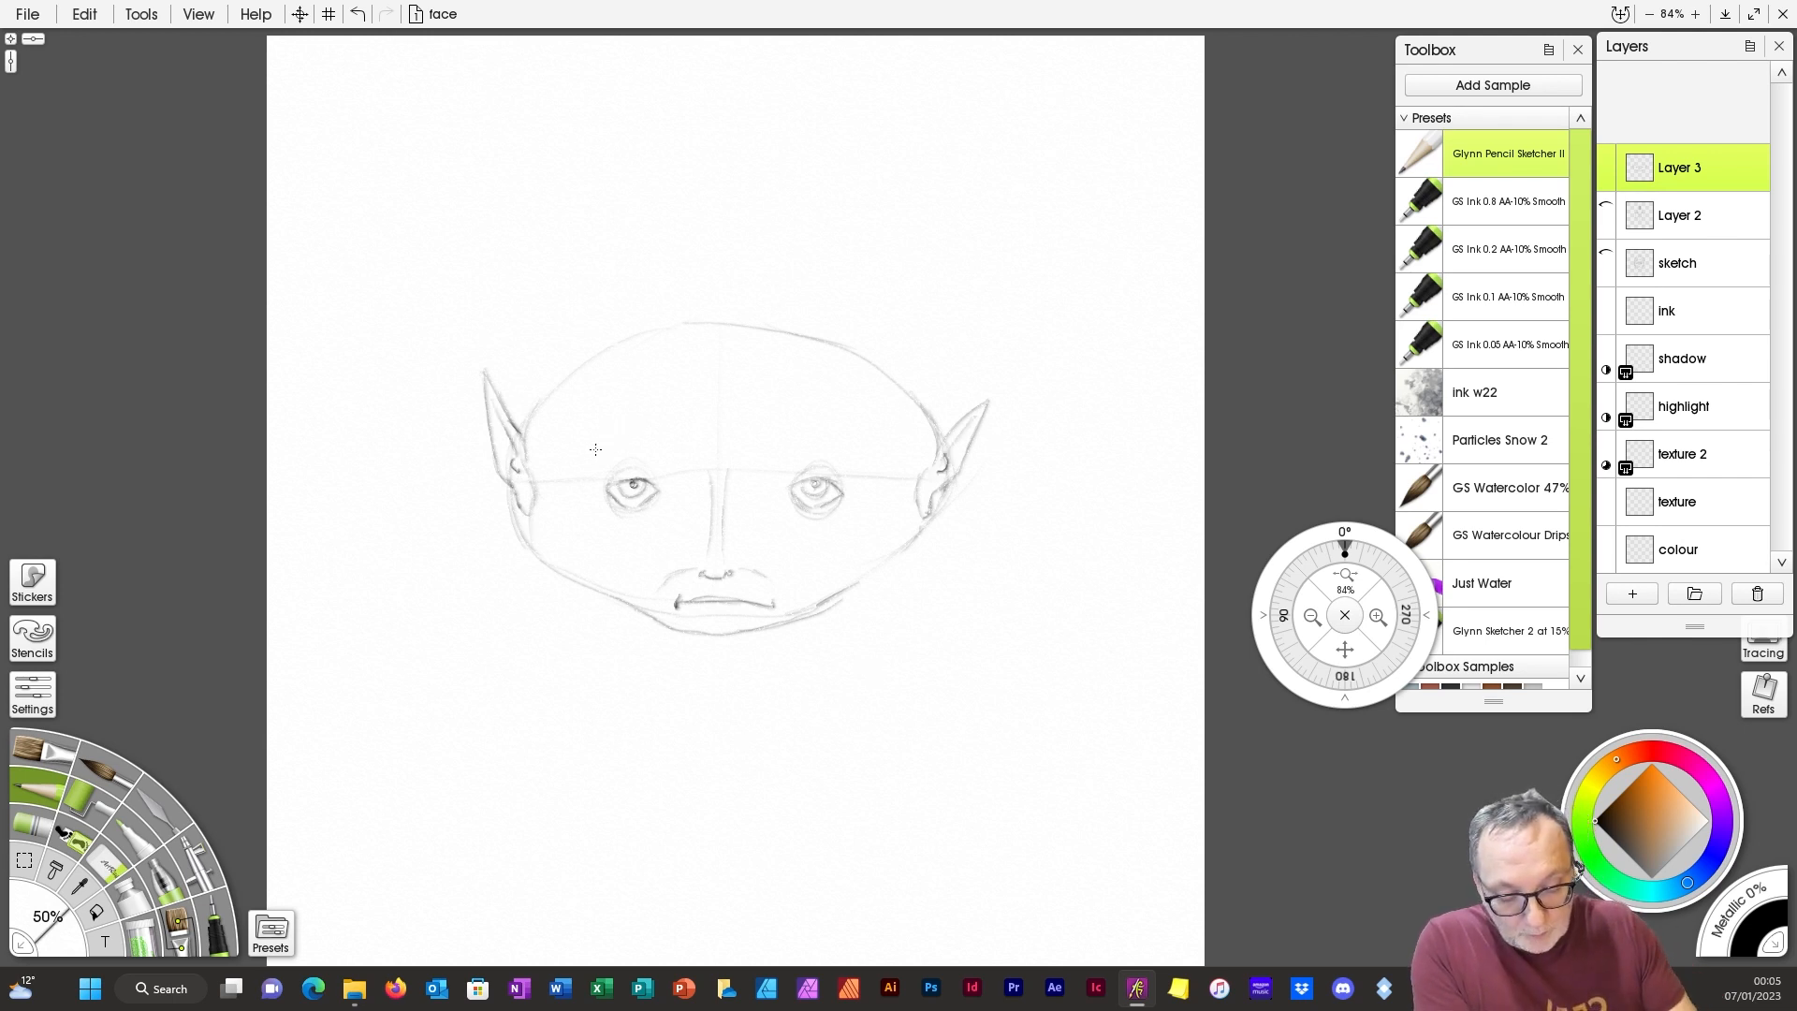
drag(574, 462, 866, 465)
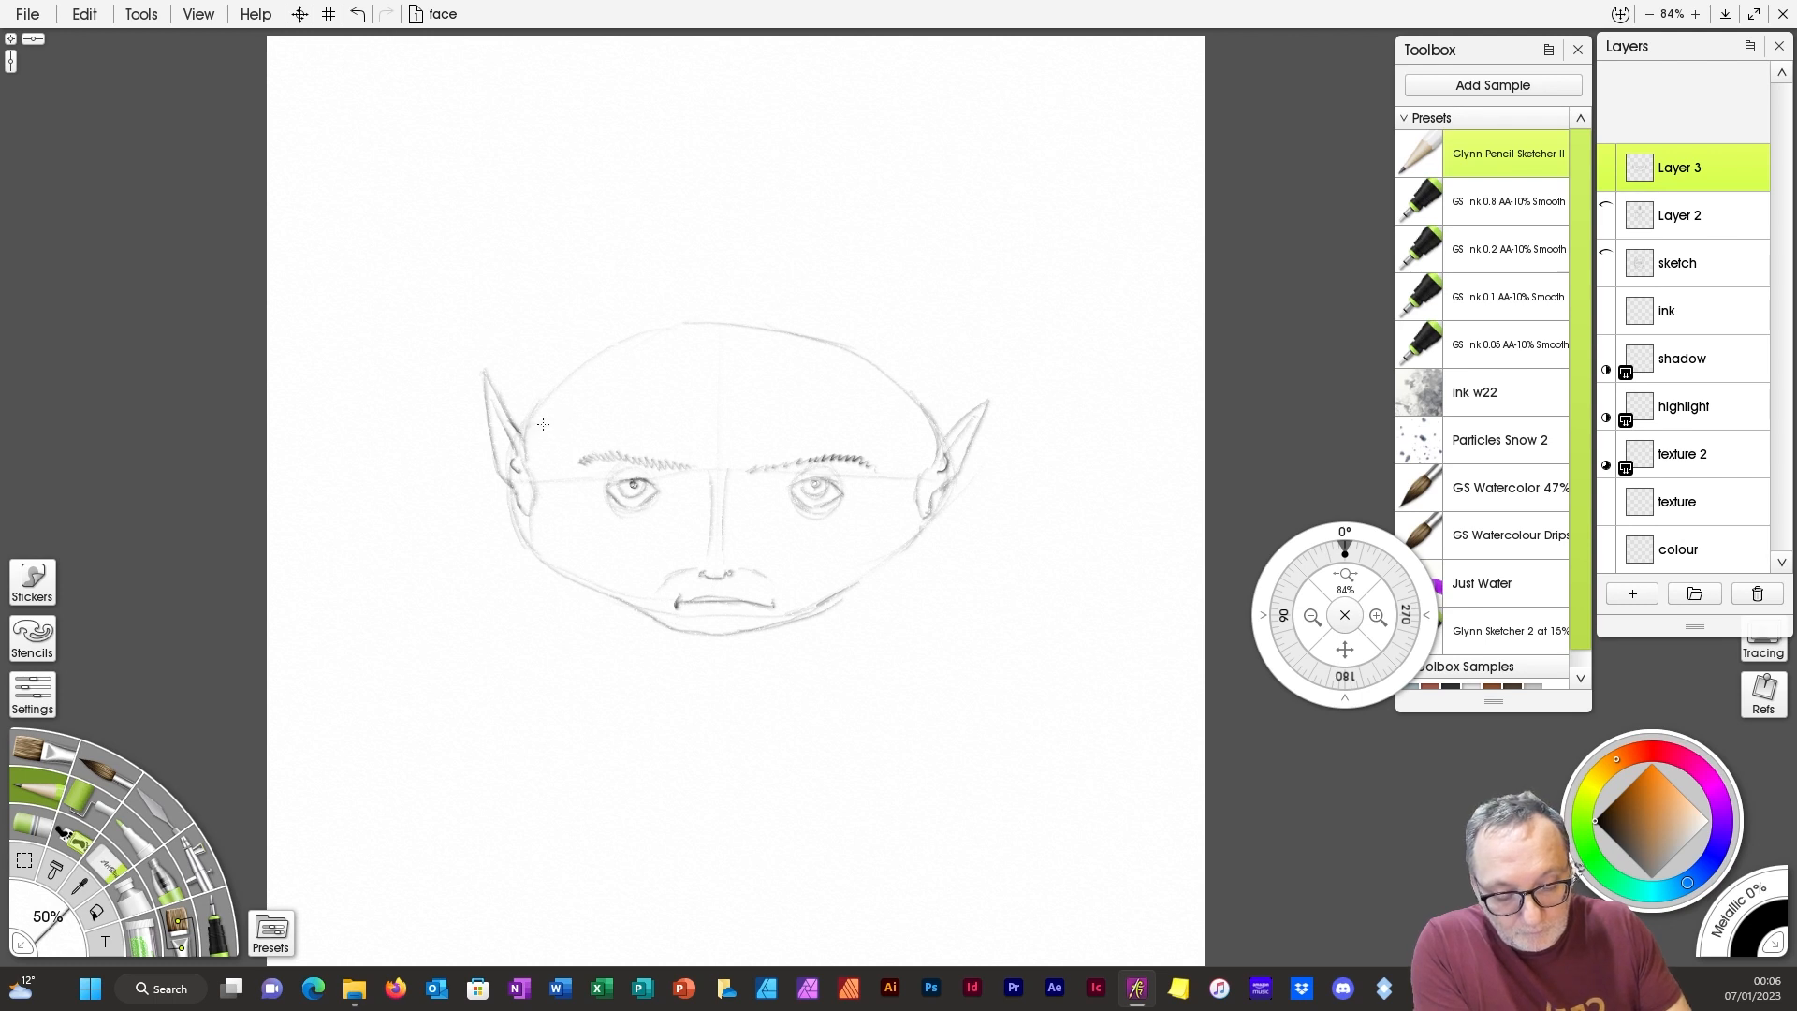
Step: Draw a tall pointed hat with a drooping tip over the head, and erase the skull and face-edge lines it overlaps, reducing the eraser to 11%
mouse_move(615, 412)
mouse_down()
mouse_move(768, 409)
mouse_move(752, 407)
mouse_move(937, 443)
mouse_move(713, 408)
mouse_move(528, 417)
mouse_move(517, 433)
mouse_move(596, 309)
mouse_up()
mouse_move(542, 376)
mouse_down()
mouse_move(690, 225)
mouse_move(817, 161)
mouse_move(927, 228)
mouse_move(928, 267)
mouse_move(866, 244)
mouse_move(938, 431)
mouse_up()
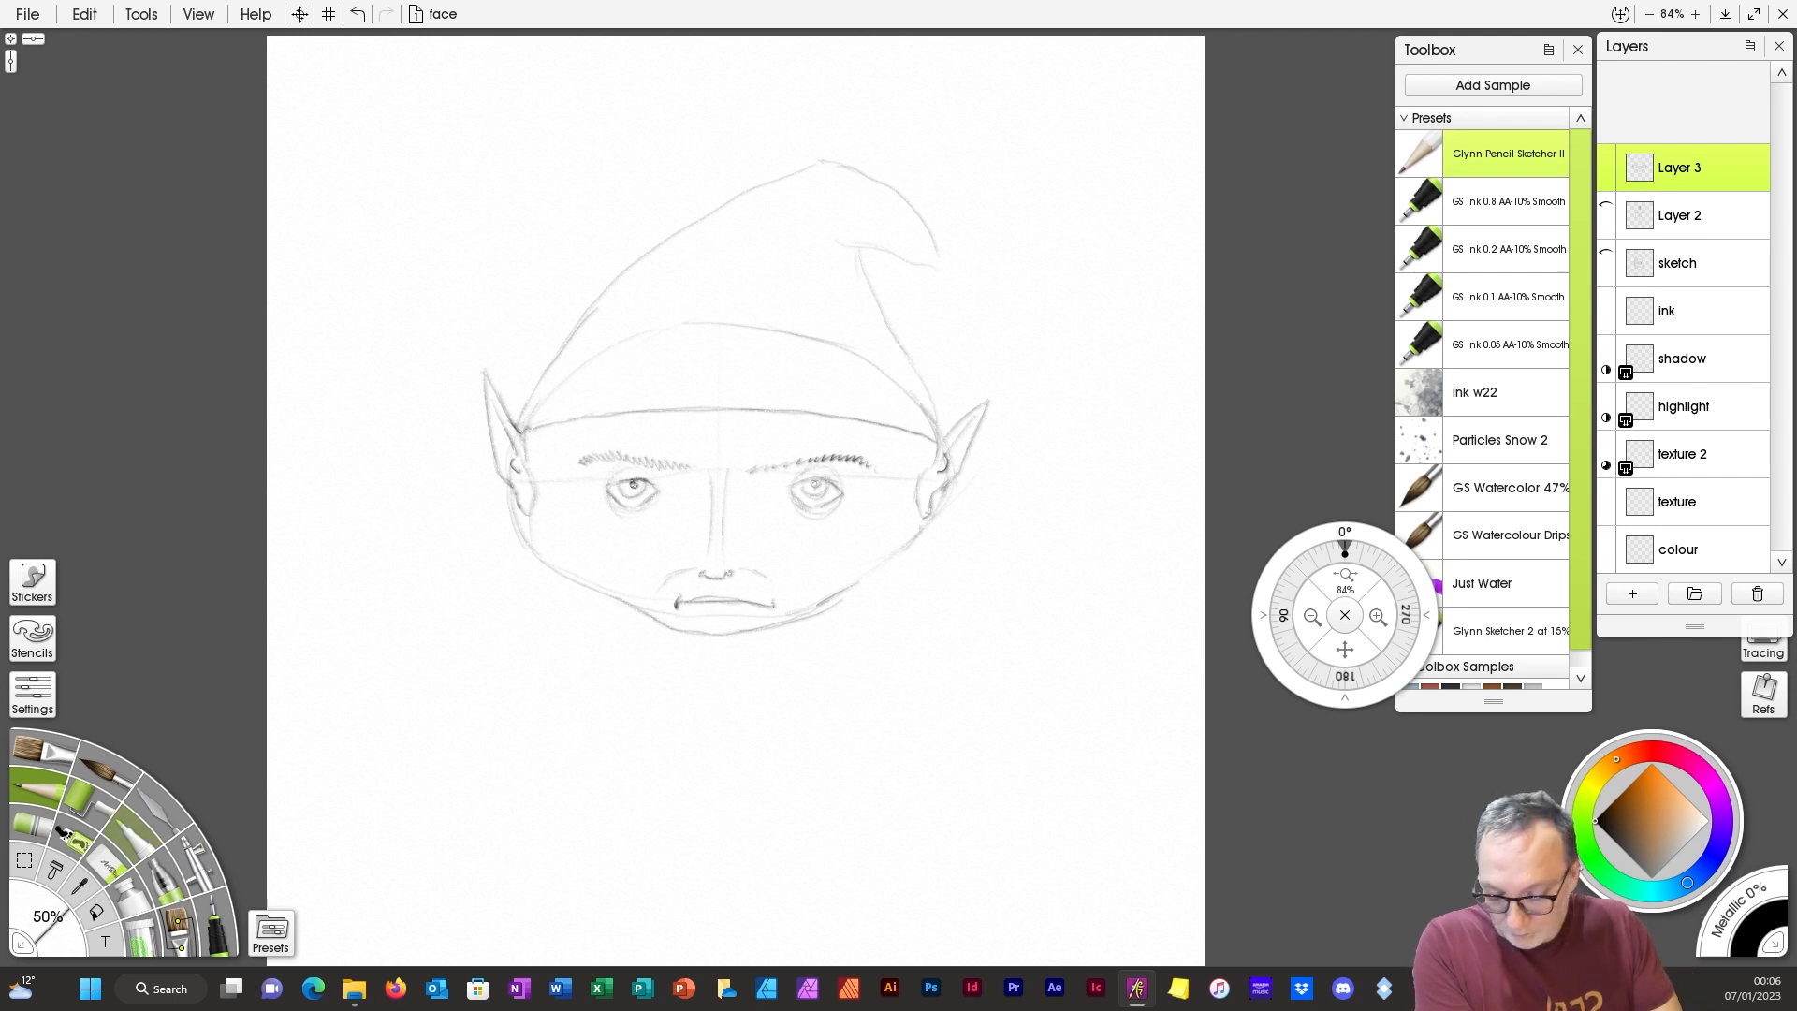
click(108, 864)
mouse_move(545, 414)
mouse_down()
mouse_move(593, 353)
mouse_move(818, 337)
mouse_move(894, 386)
mouse_up()
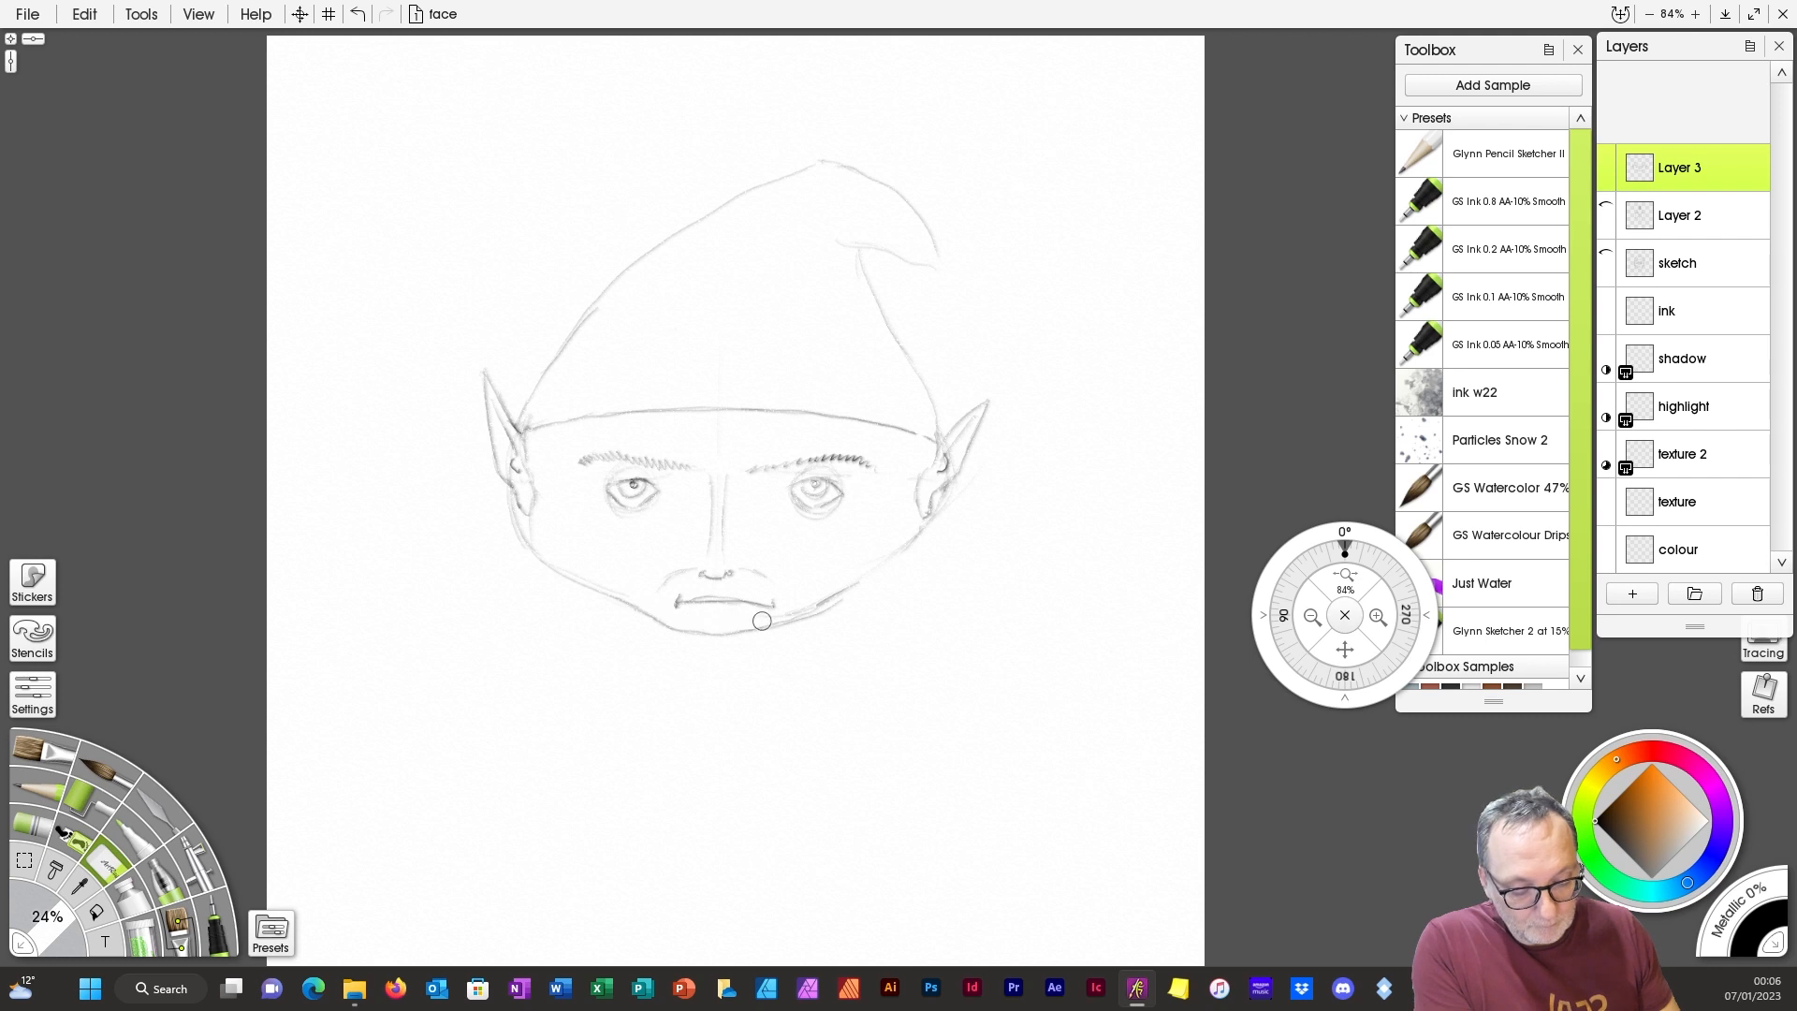
drag(79, 941, 45, 912)
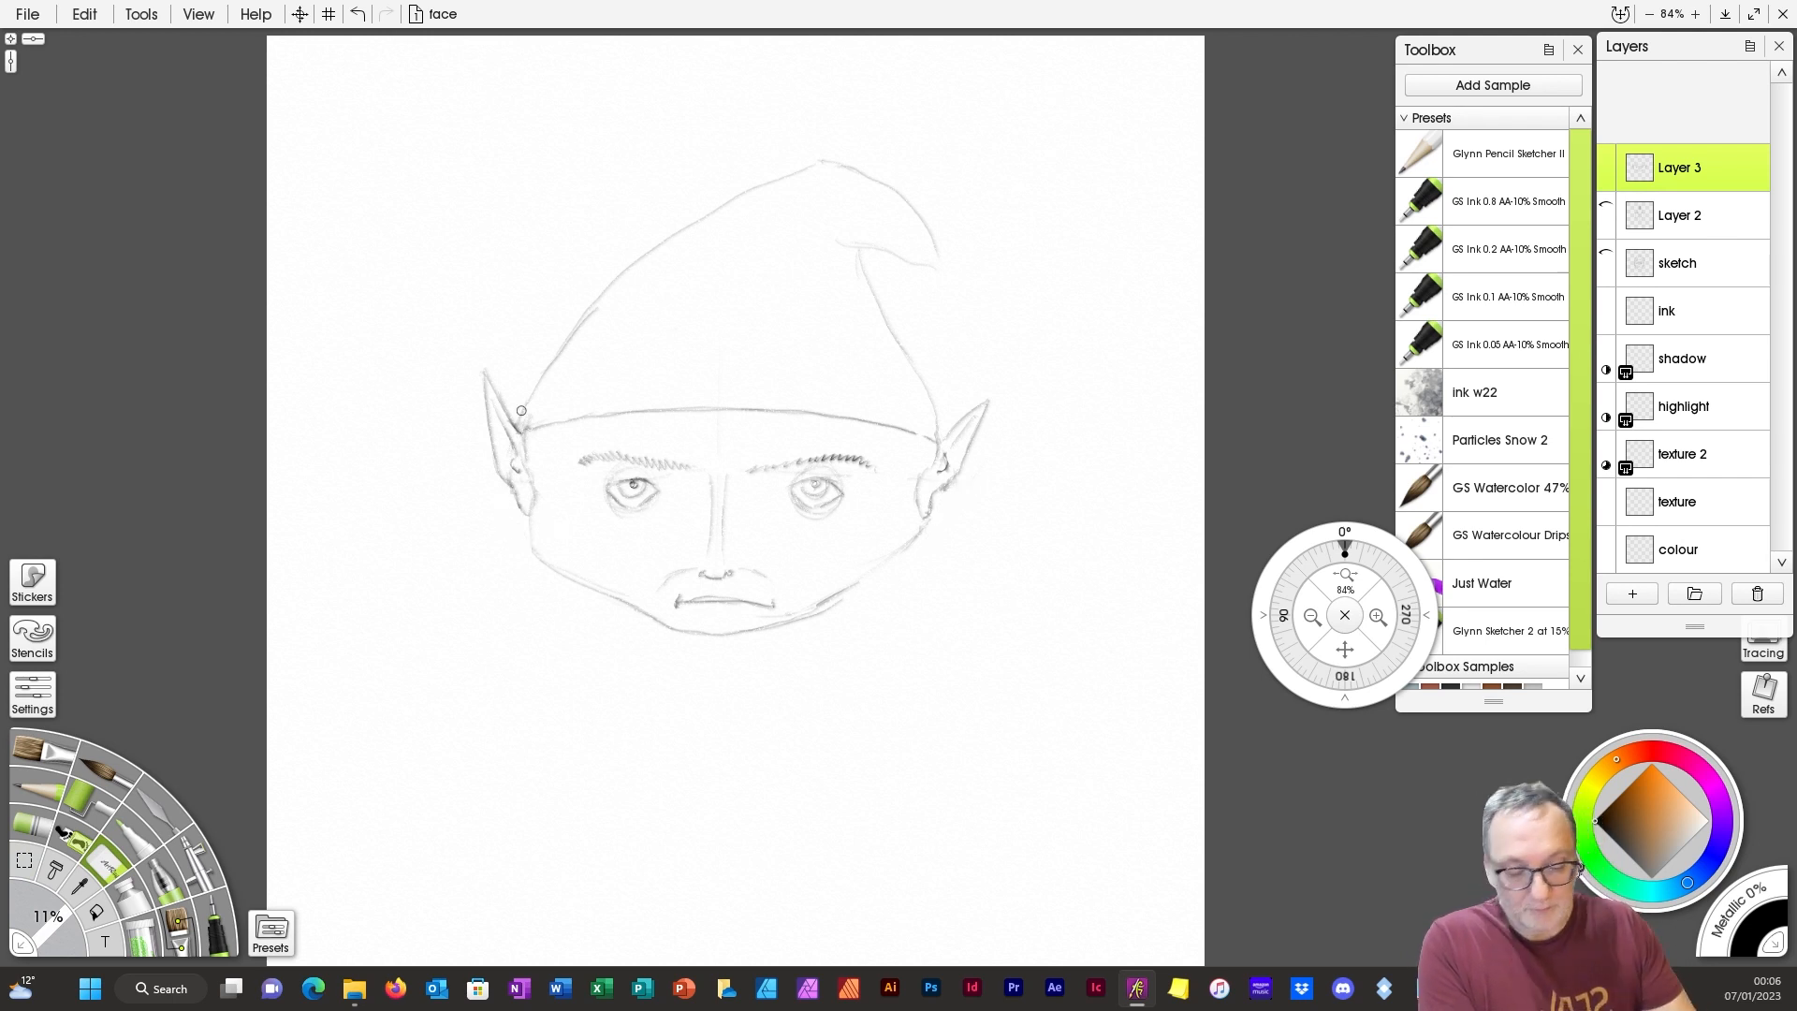
Step: Sketch a neck in pencil below the chin, with flared sides and short vertical lines between them
click(42, 786)
drag(641, 611, 629, 686)
drag(773, 628, 769, 693)
mouse_move(643, 618)
mouse_down()
mouse_move(635, 682)
mouse_move(662, 656)
mouse_move(667, 688)
mouse_move(734, 692)
mouse_up()
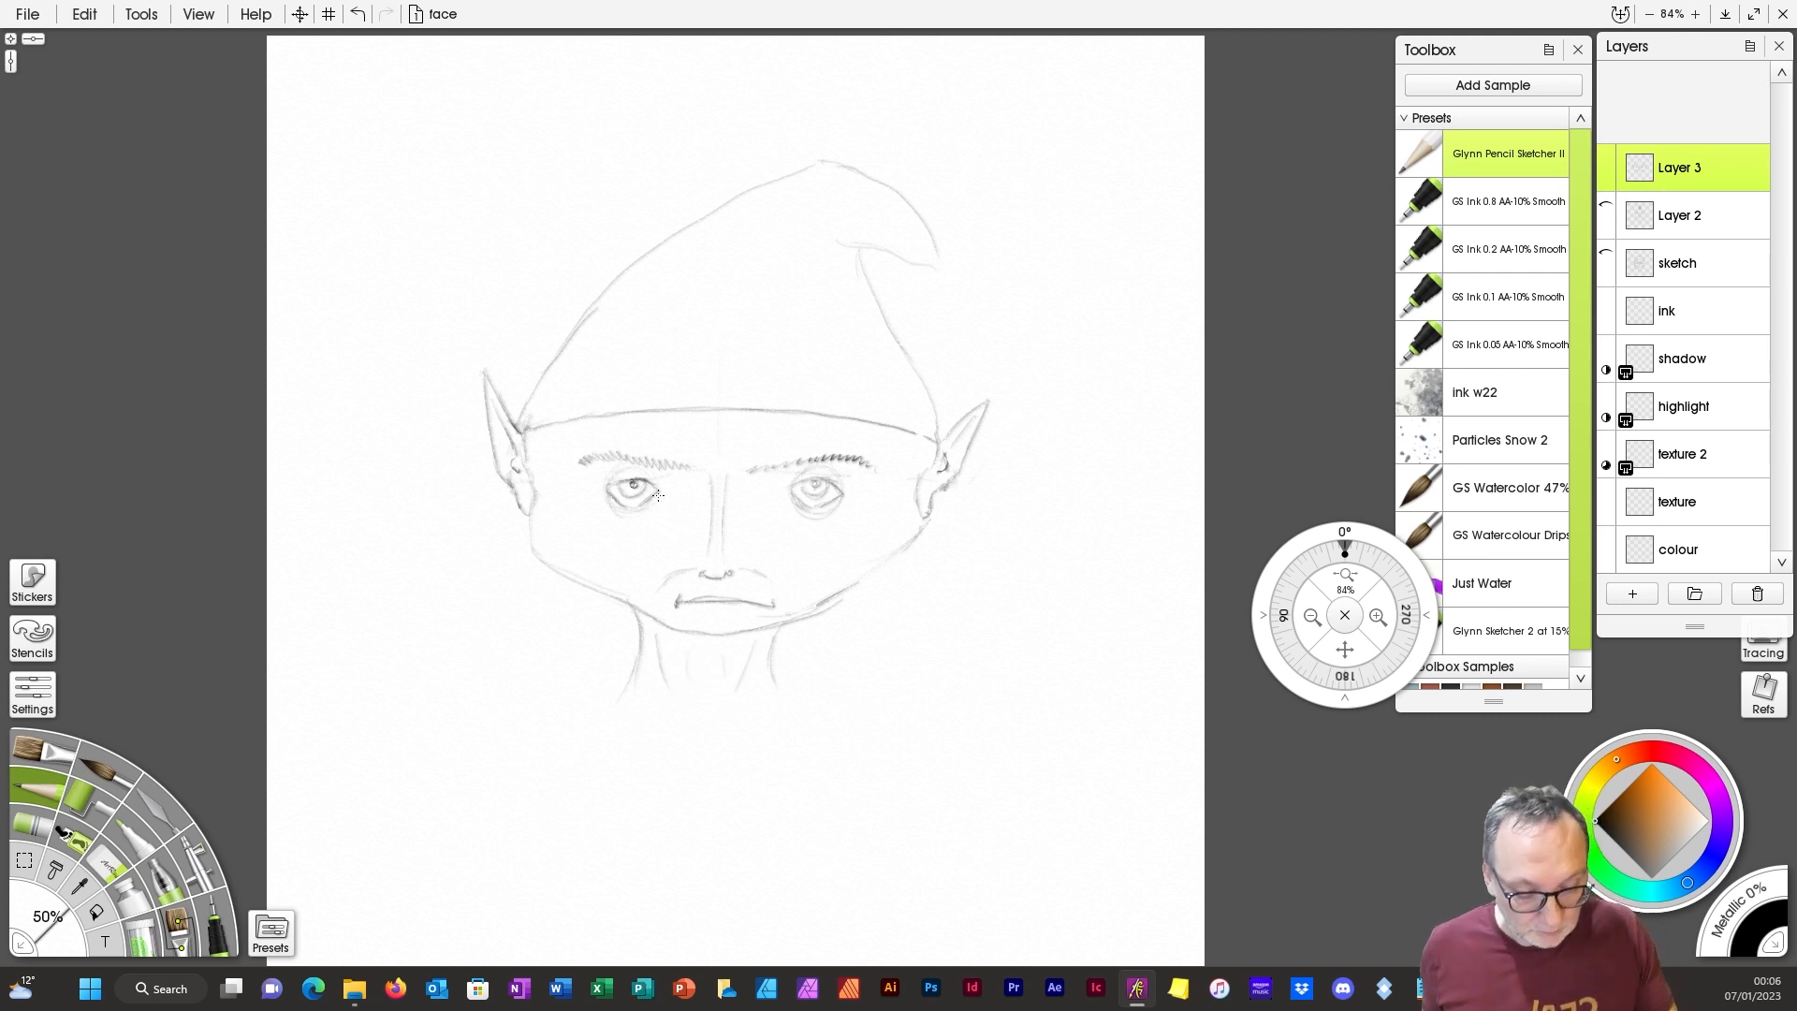
Step: Add curved bags under both eyes, and strengthen the nose with a bridge line from the brow and a curved nostril
mouse_move(650, 514)
mouse_down()
mouse_move(605, 523)
mouse_move(644, 522)
mouse_up()
drag(596, 535, 625, 543)
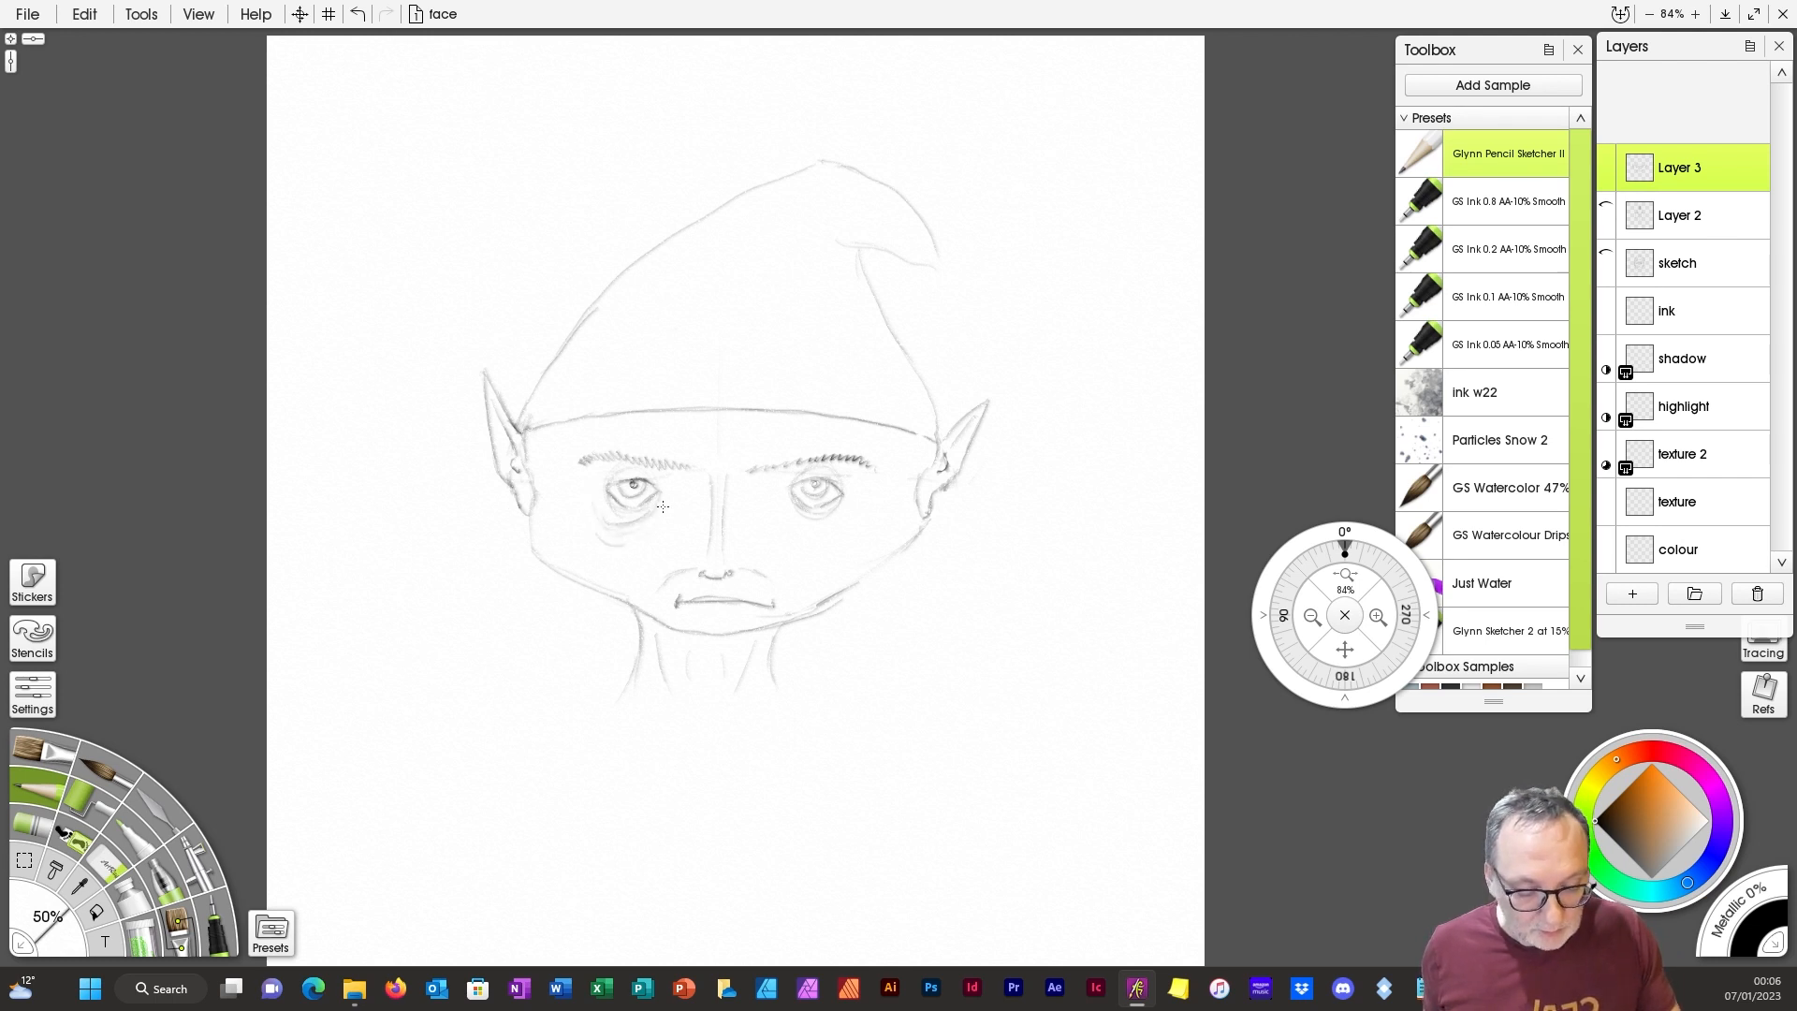
mouse_move(808, 531)
mouse_down()
mouse_move(839, 521)
mouse_move(815, 547)
mouse_up()
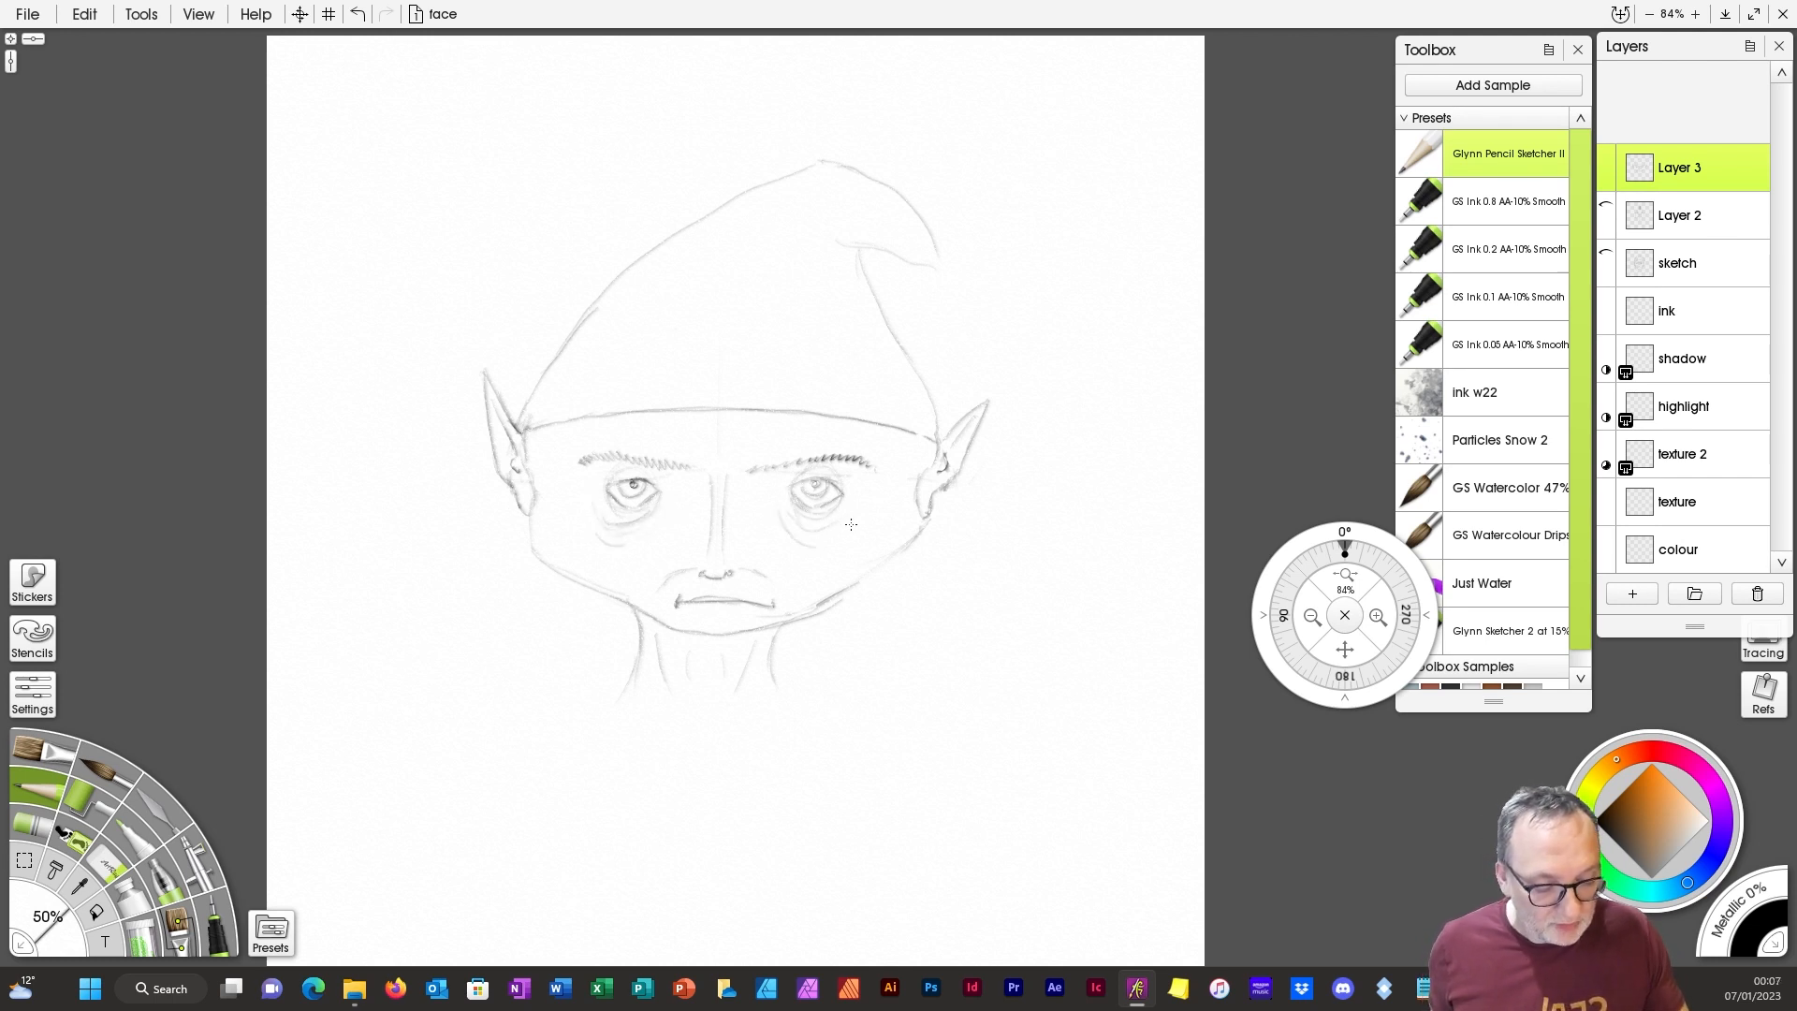
drag(702, 470, 708, 489)
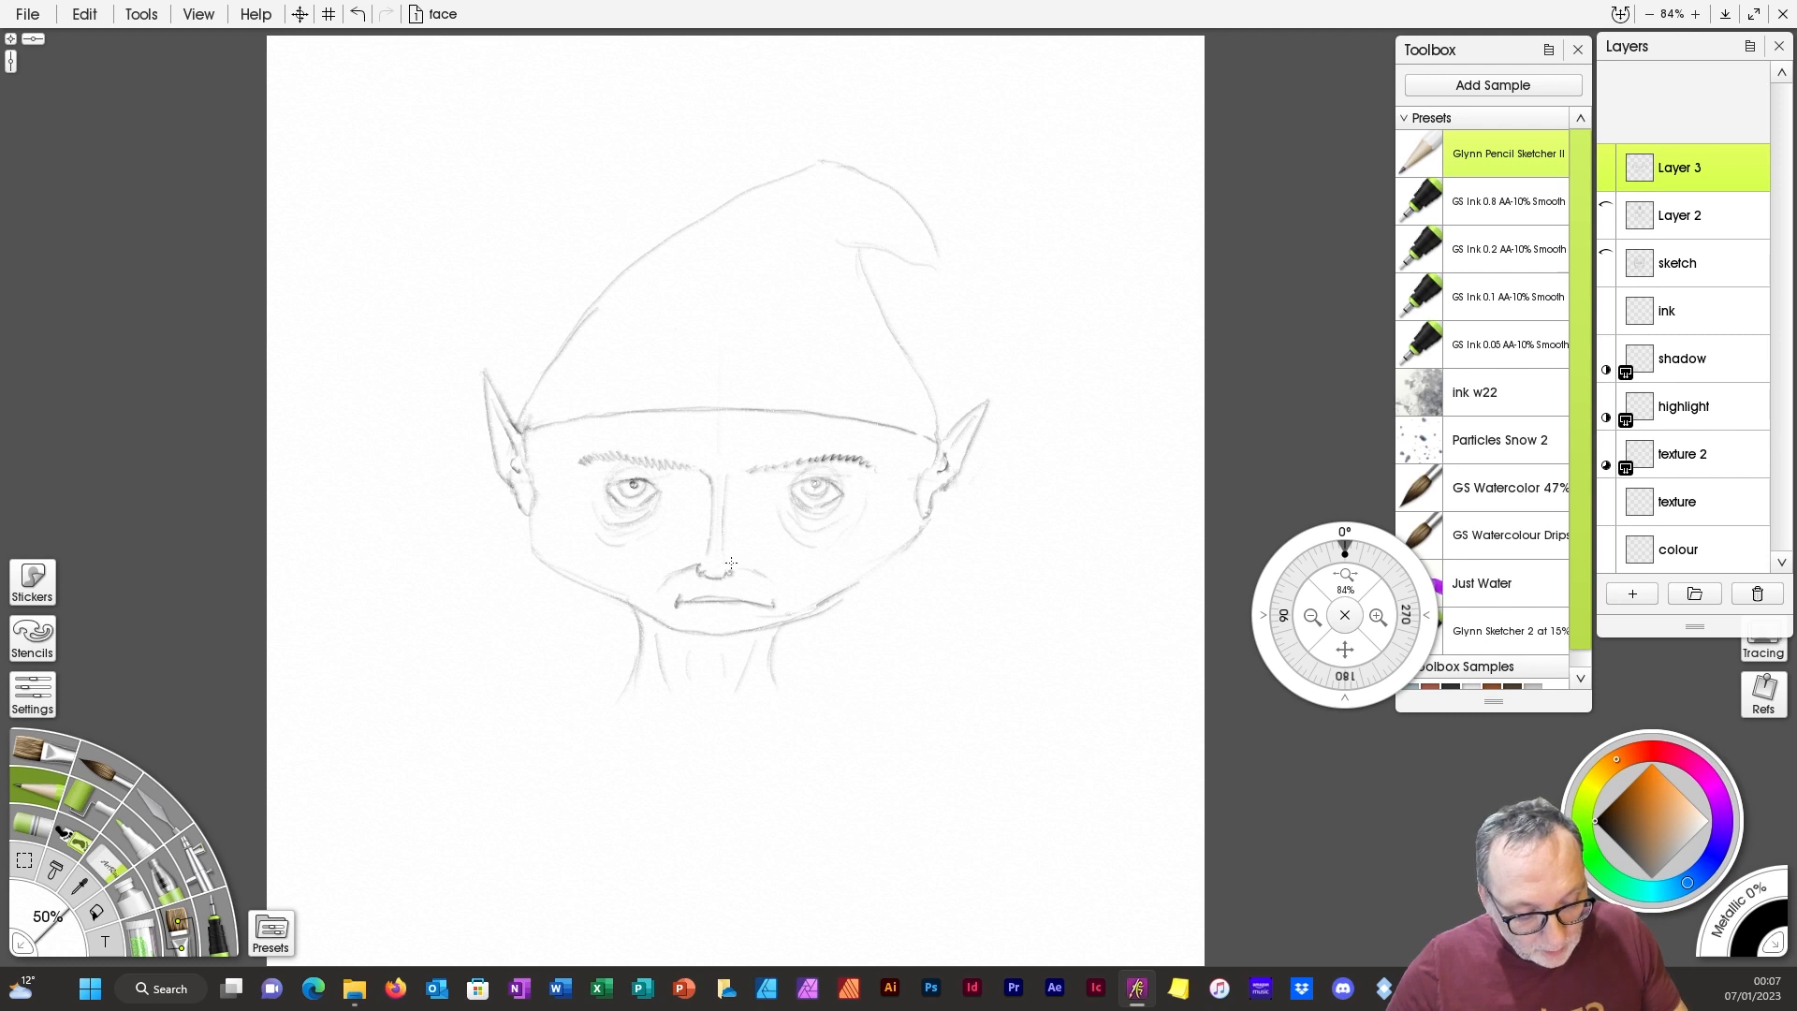
drag(736, 564, 755, 571)
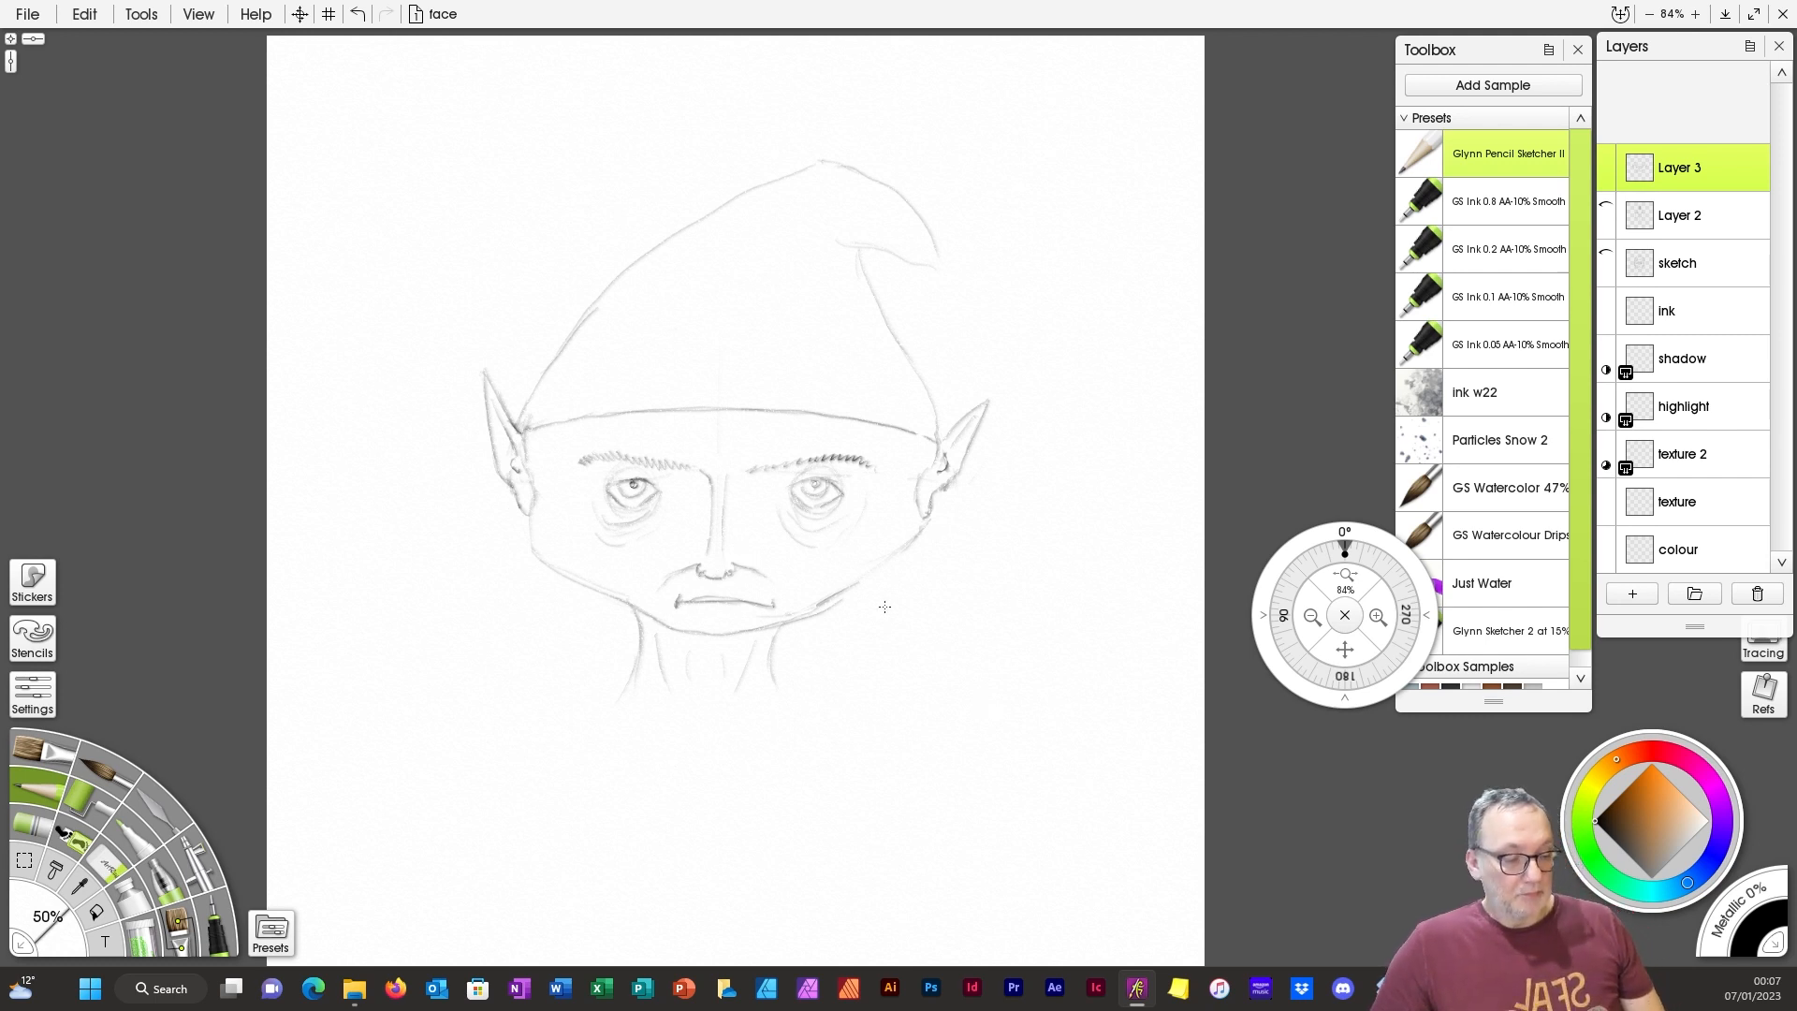
Step: Draw a curved band along the hat's lower edge and fill it with a zigzag pattern from ear to ear
mouse_move(521, 410)
mouse_down()
mouse_move(643, 373)
mouse_move(800, 375)
mouse_up()
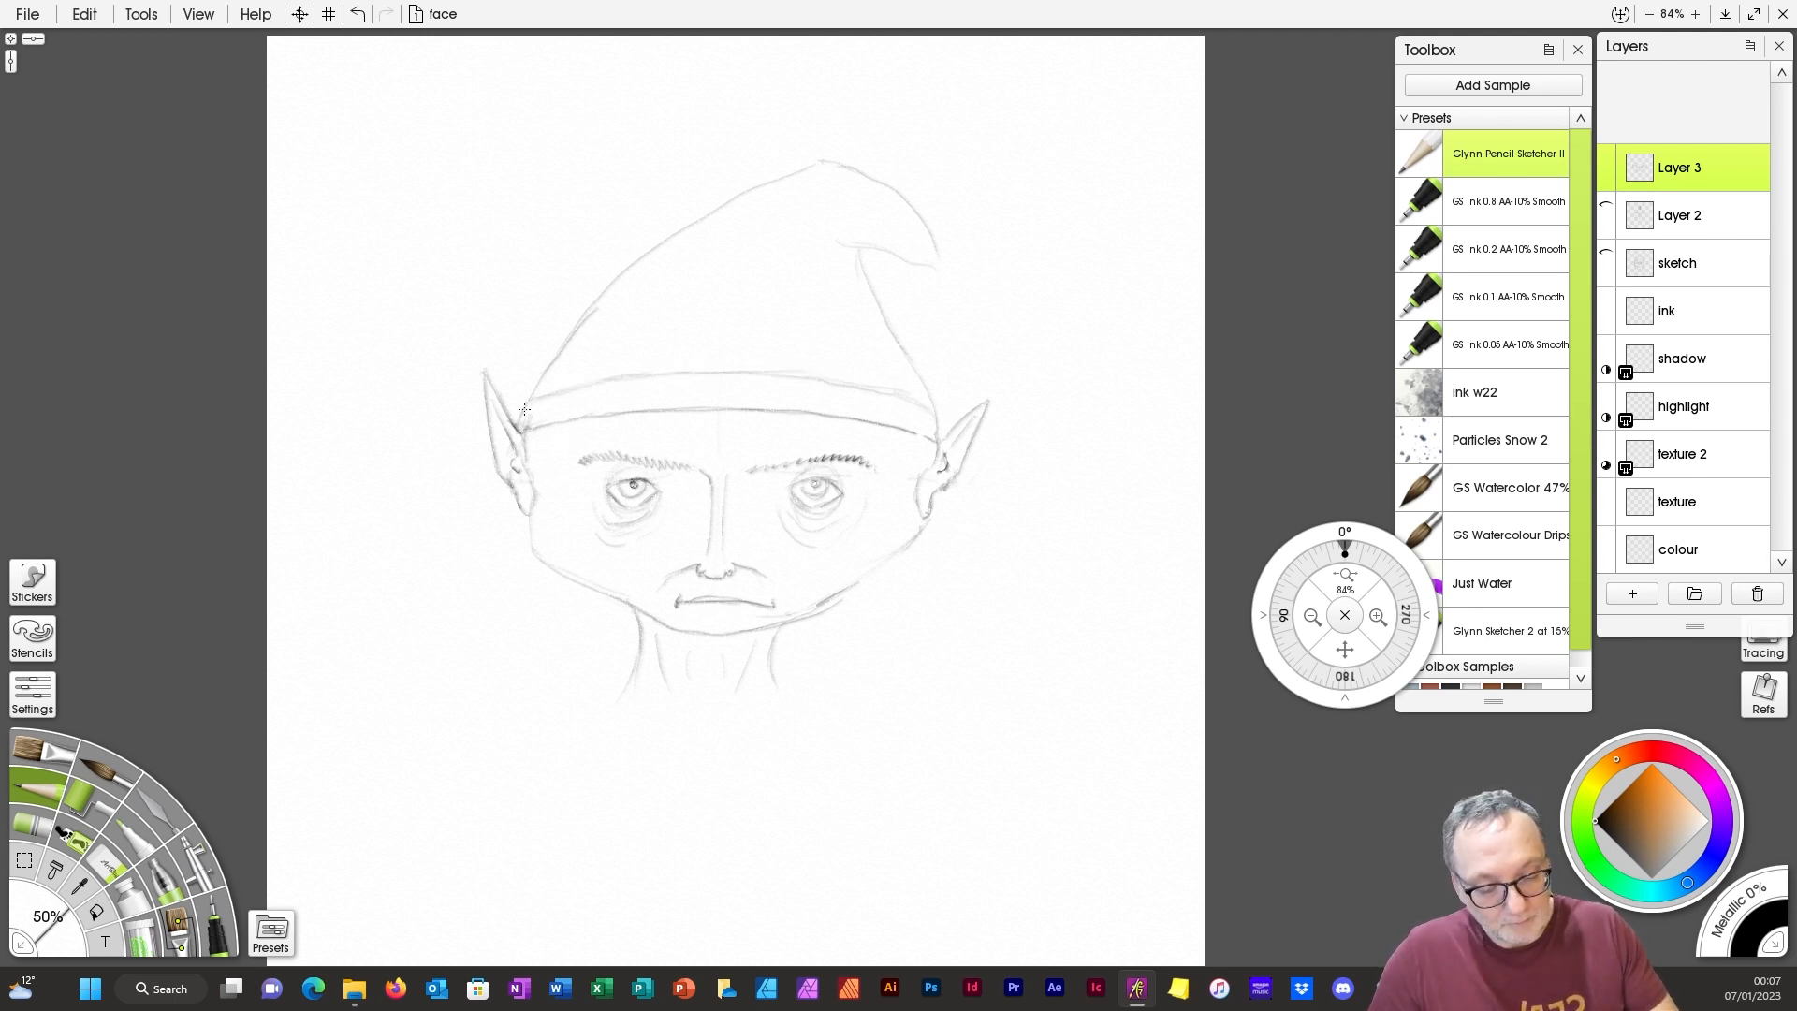
mouse_move(524, 409)
mouse_down()
mouse_move(570, 394)
mouse_move(604, 413)
mouse_up()
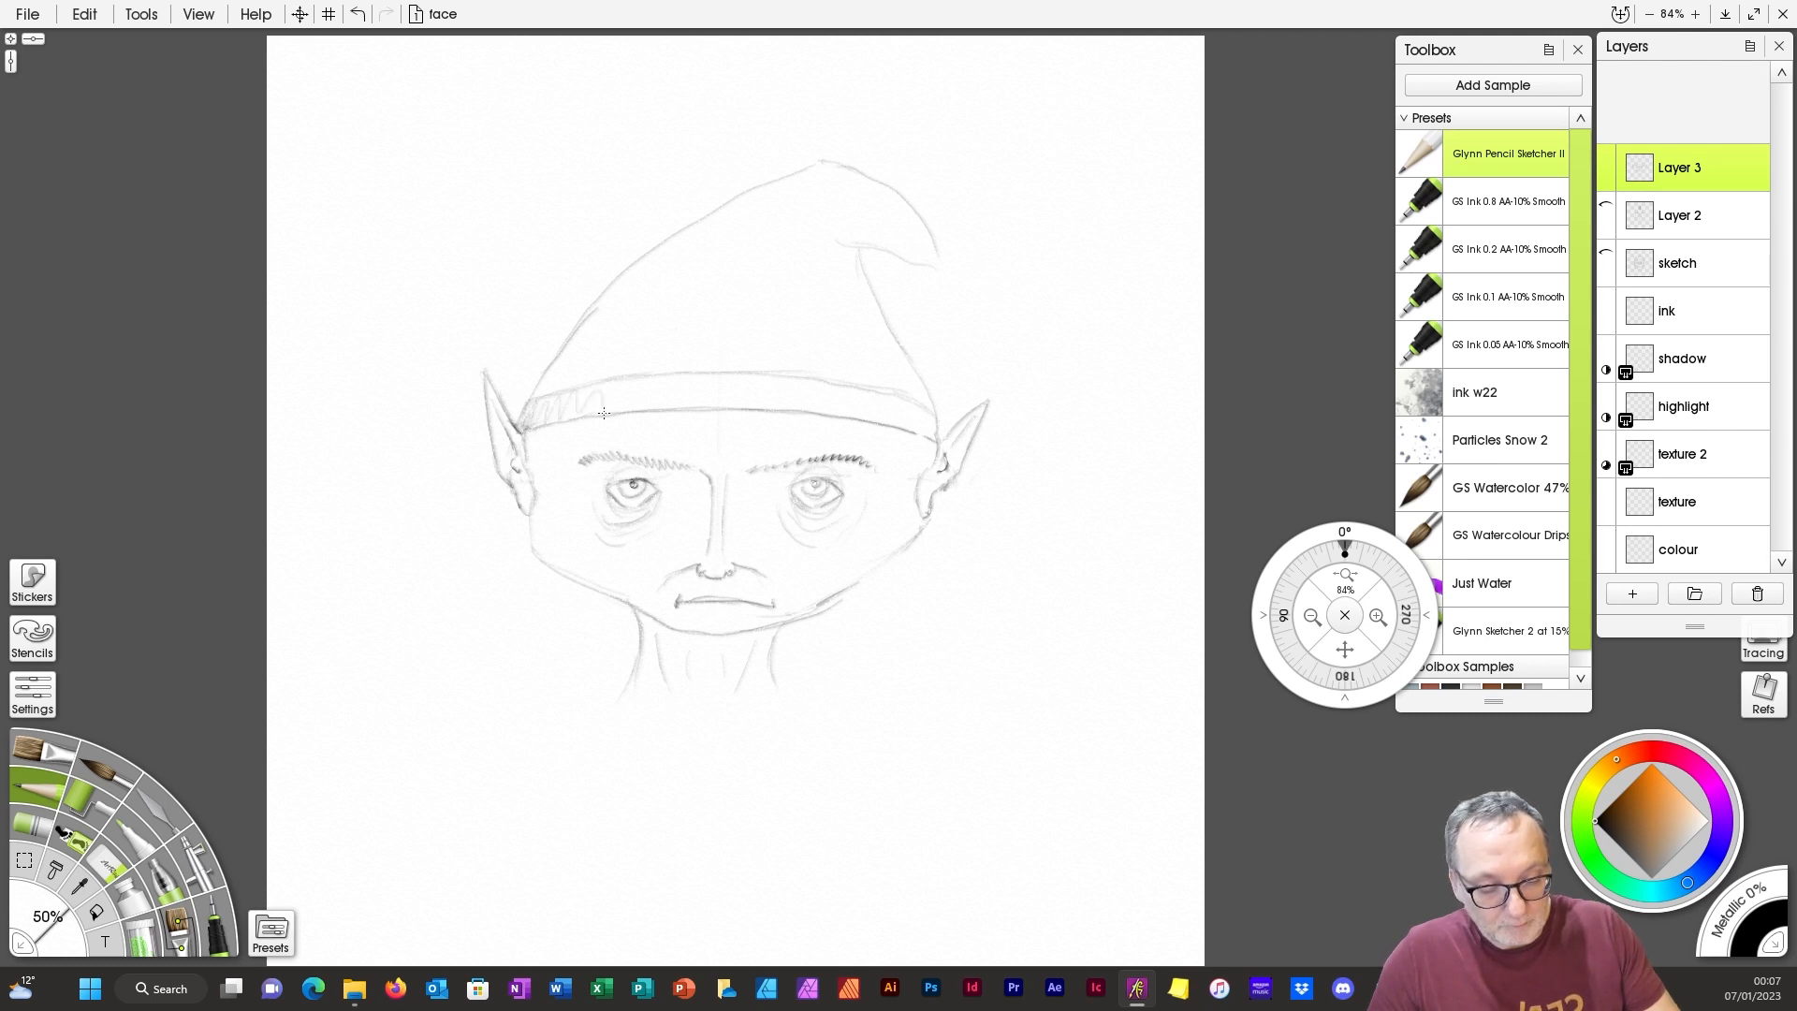
mouse_move(783, 408)
mouse_down()
mouse_move(847, 404)
mouse_move(922, 435)
mouse_up()
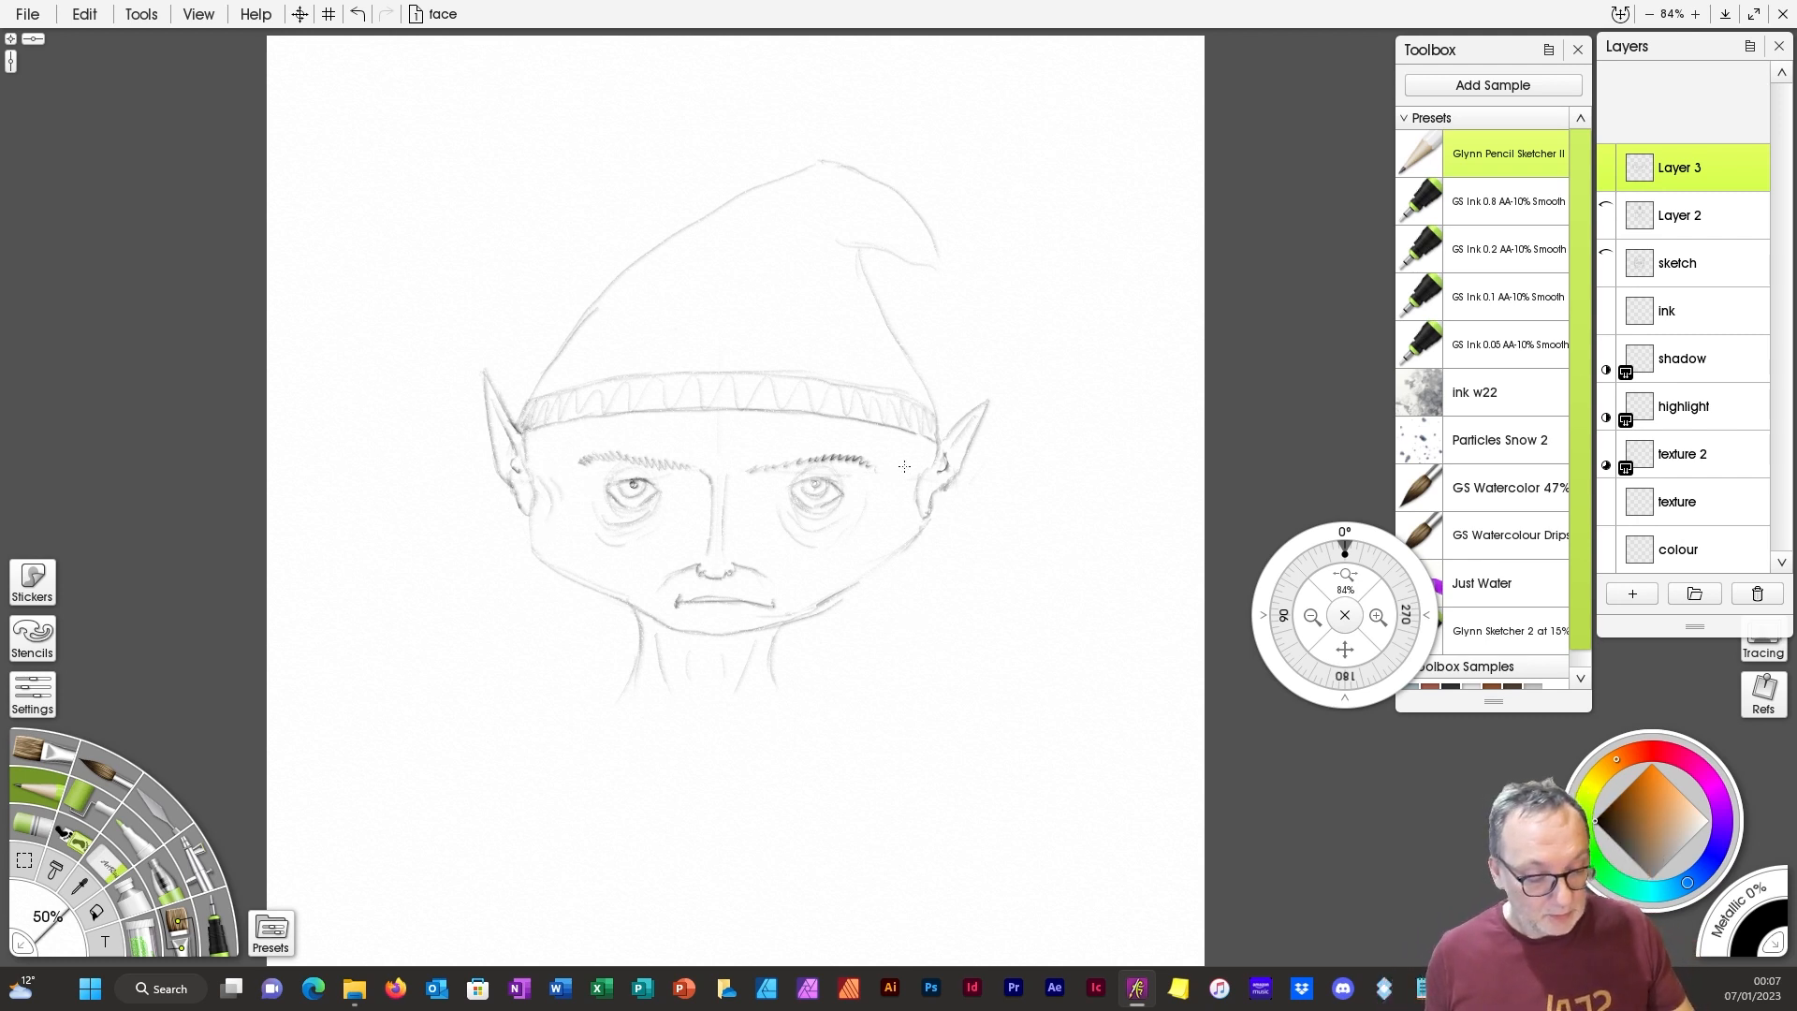
Step: Hatch short strands of hair below the hat band and in front of the ears, and darken the inner part of the eyebrow
mouse_move(678, 410)
mouse_down()
mouse_move(661, 433)
mouse_move(759, 407)
mouse_move(552, 432)
mouse_move(525, 451)
mouse_move(535, 493)
mouse_move(561, 431)
mouse_move(608, 412)
mouse_up()
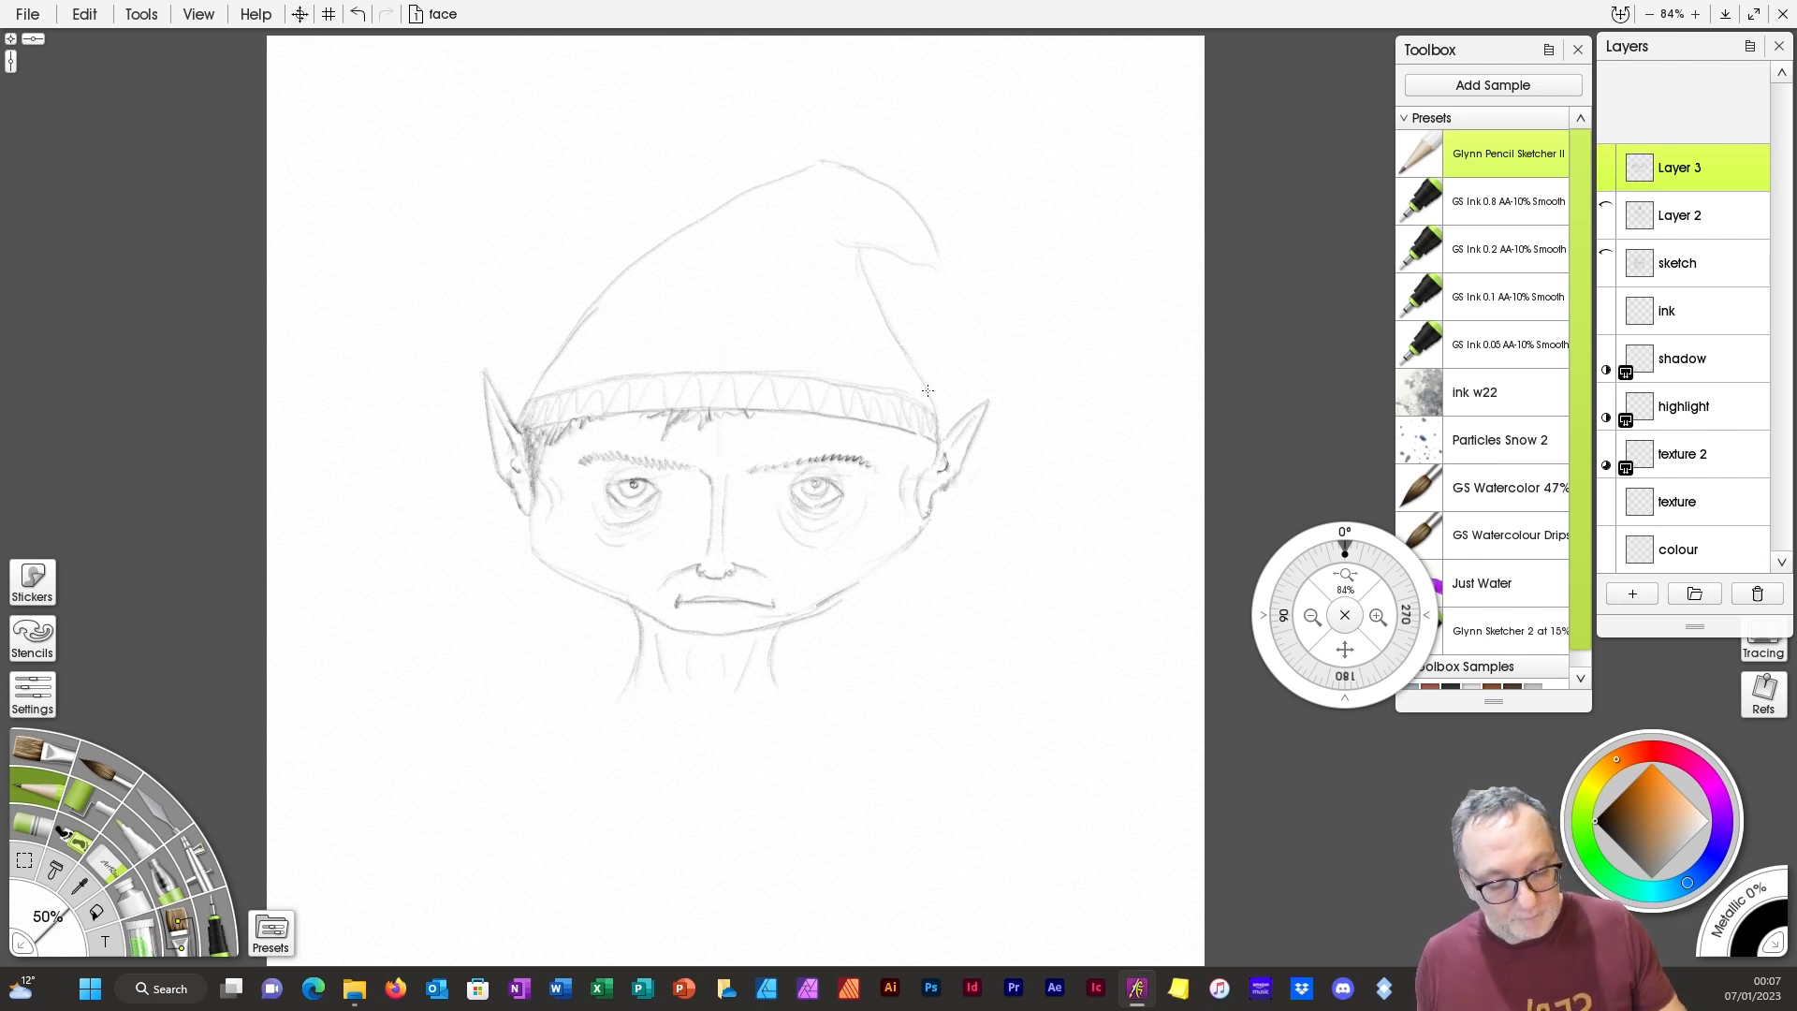
mouse_move(912, 428)
mouse_down()
mouse_move(938, 457)
mouse_move(916, 437)
mouse_move(916, 507)
mouse_up()
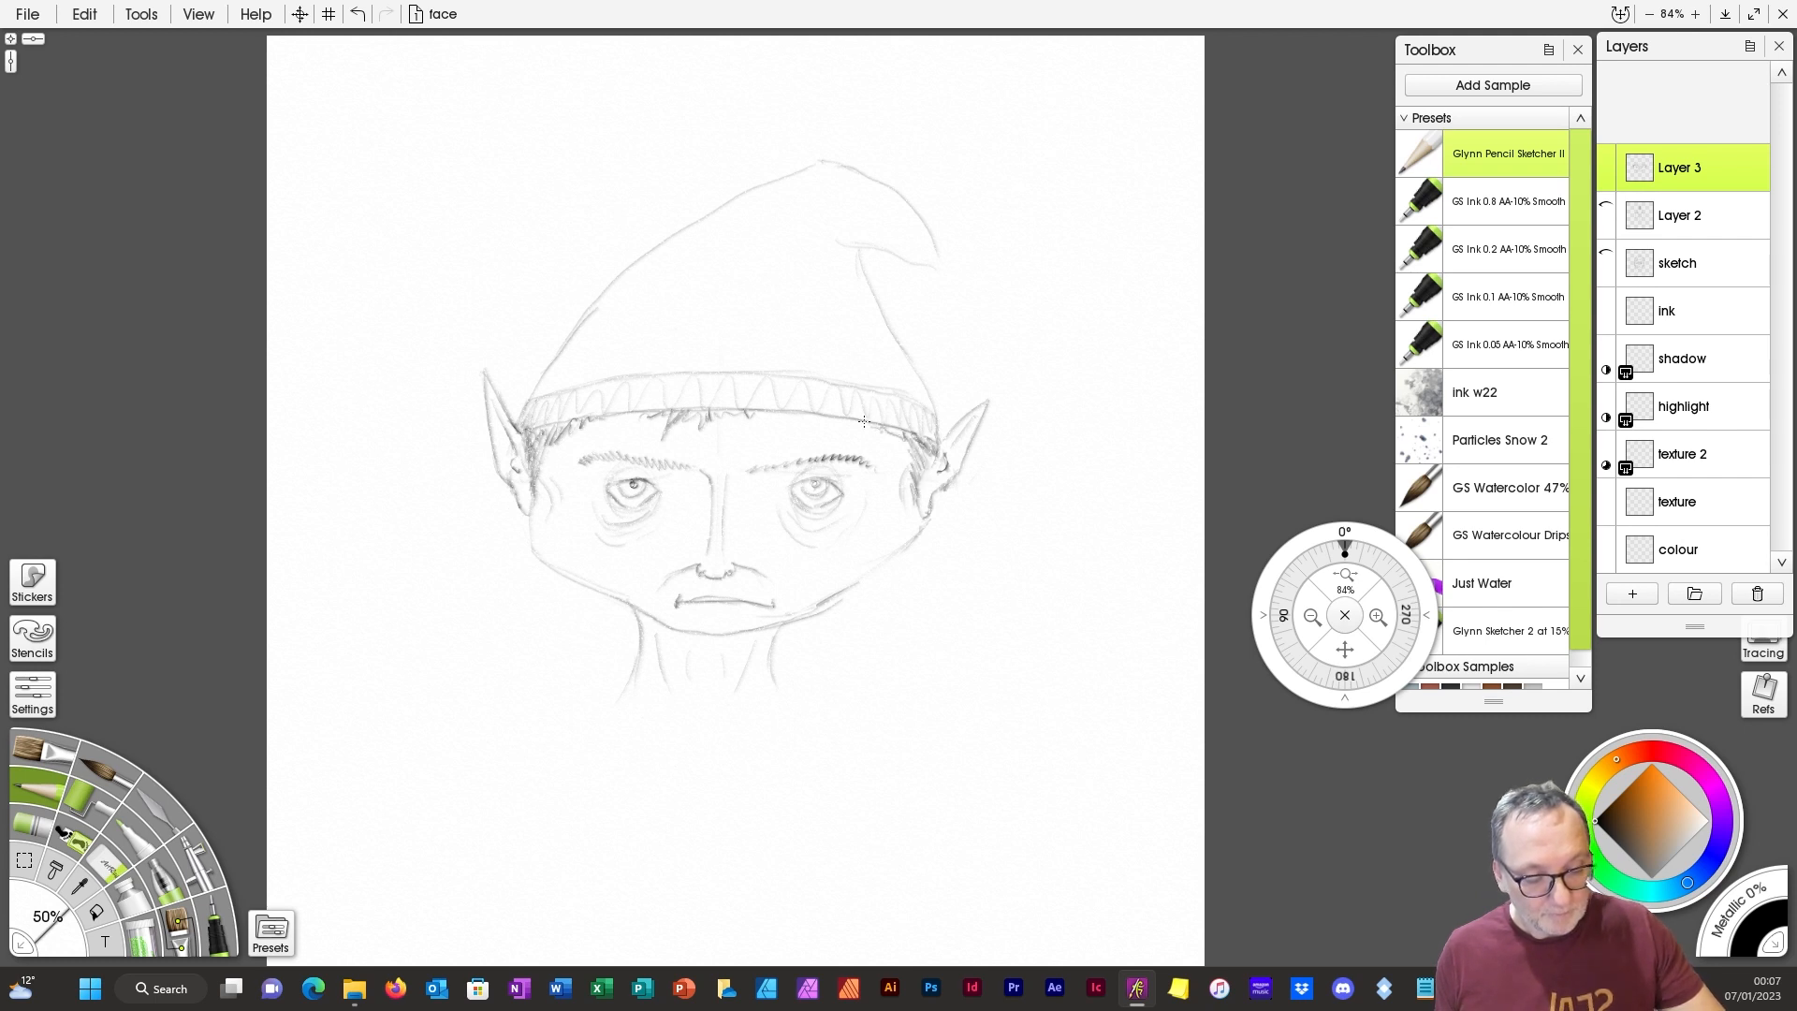
drag(753, 470, 808, 448)
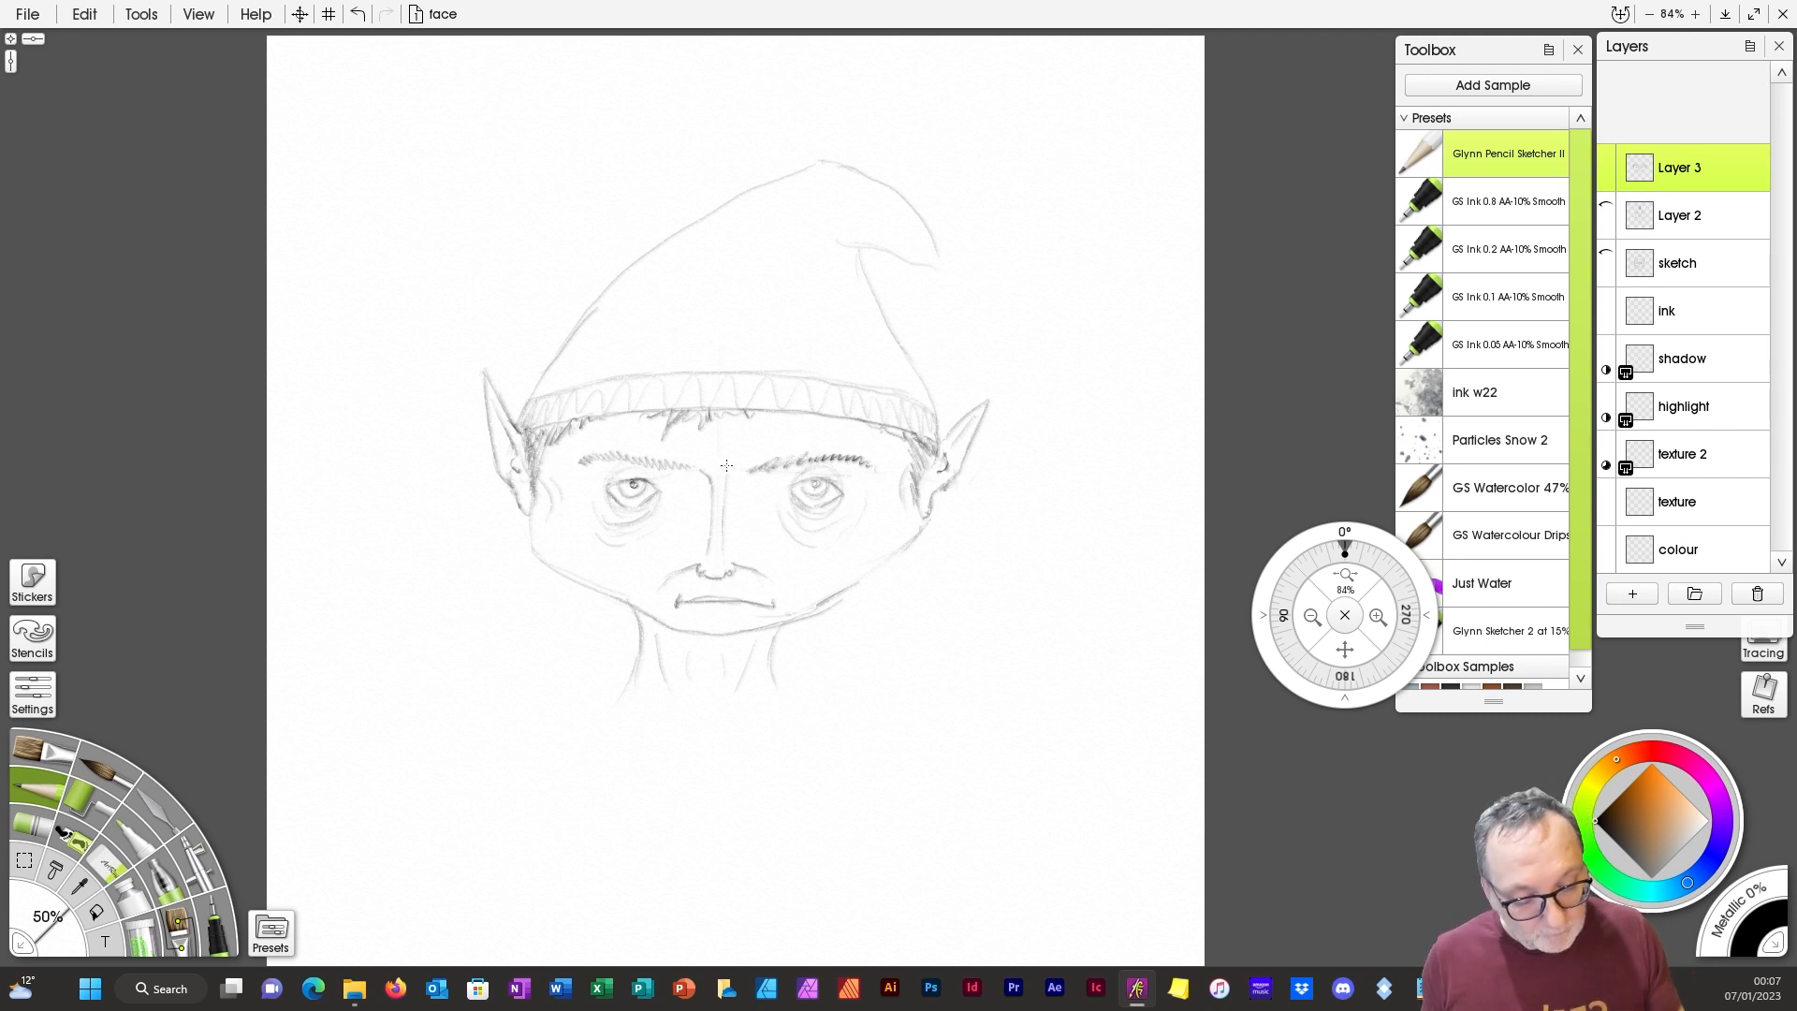